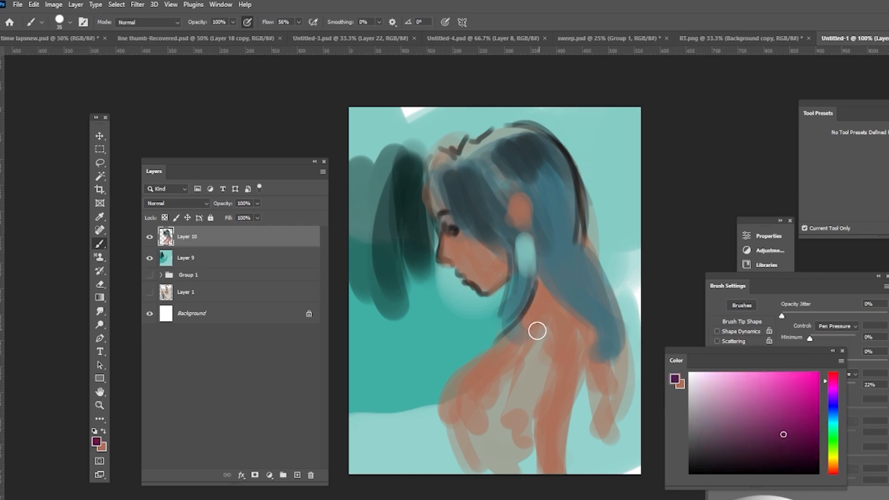
Step: Pick a new colour and paint broad strokes across the figure's shoulder and back
{"action": "left_click_drag", "start_coordinate": [536, 330], "coordinate": [470, 382]}
{"action": "left_click", "coordinate": [781, 389]}
{"action": "left_click_drag", "start_coordinate": [834, 382], "coordinate": [847, 369]}
{"action": "mouse_move", "coordinate": [555, 333]}
{"action": "left_mouse_down"}
{"action": "mouse_move", "coordinate": [470, 444]}
{"action": "mouse_move", "coordinate": [520, 438]}
{"action": "mouse_move", "coordinate": [518, 452]}
{"action": "left_mouse_up"}
{"action": "left_click", "coordinate": [549, 428], "text": "alt"}
Step: Zoom out and extend the canvas downward with the Crop tool, then return to the brush
{"action": "key", "text": "z"}
{"action": "left_click", "coordinate": [564, 321], "text": "alt"}
{"action": "left_click", "coordinate": [99, 189]}
{"action": "left_click", "coordinate": [100, 245]}
{"action": "left_click", "coordinate": [451, 377], "text": "alt"}
{"action": "mouse_move", "coordinate": [429, 398]}
{"action": "left_mouse_down"}
{"action": "mouse_move", "coordinate": [472, 400]}
{"action": "mouse_move", "coordinate": [477, 444]}
{"action": "left_mouse_up"}
Step: Paint pink strokes down the torso and back
{"action": "left_click_drag", "start_coordinate": [572, 278], "coordinate": [574, 409]}
{"action": "left_click", "coordinate": [551, 333], "text": "alt"}
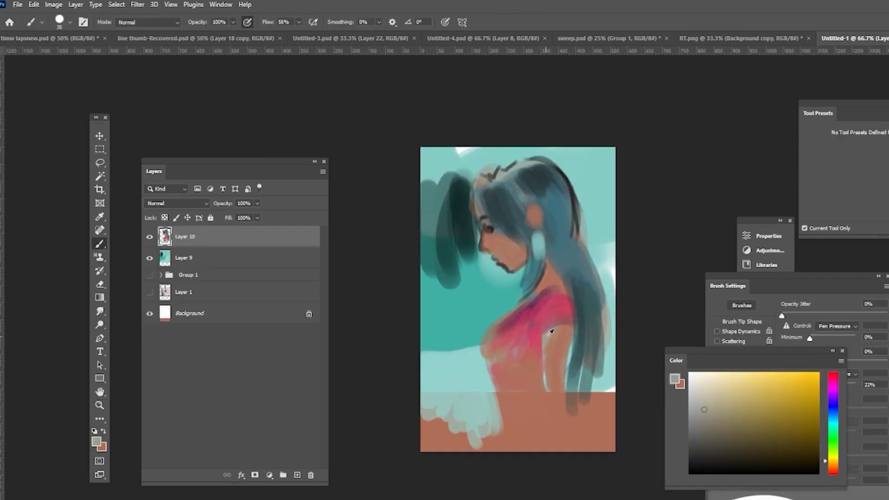
{"action": "left_click_drag", "start_coordinate": [563, 329], "coordinate": [563, 419]}
Step: Select Layer 9 and paint dark teal strokes behind the face
{"action": "left_click", "coordinate": [464, 222], "text": "alt"}
{"action": "left_click", "coordinate": [184, 257]}
{"action": "mouse_move", "coordinate": [476, 226]}
{"action": "left_mouse_down"}
{"action": "mouse_move", "coordinate": [505, 282]}
{"action": "mouse_move", "coordinate": [456, 350]}
{"action": "left_mouse_up"}
{"action": "left_click", "coordinate": [475, 292], "text": "alt"}
Step: Enlarge the brush and fill the lower background on Layer 9 with teal strokes
{"action": "left_click", "coordinate": [504, 269], "text": "alt"}
{"action": "key", "text": "]"}
{"action": "key", "text": "]"}
{"action": "key", "text": "]"}
{"action": "mouse_move", "coordinate": [481, 253]}
{"action": "left_mouse_down"}
{"action": "mouse_move", "coordinate": [500, 280]}
{"action": "mouse_move", "coordinate": [456, 361]}
{"action": "left_mouse_up"}
{"action": "left_click", "coordinate": [516, 278], "text": "alt"}
{"action": "left_click_drag", "start_coordinate": [452, 183], "coordinate": [432, 293]}
Step: Paint more teal strokes along the left and top edges of the background
{"action": "left_click", "coordinate": [435, 296], "text": "alt"}
{"action": "left_click_drag", "start_coordinate": [437, 246], "coordinate": [437, 357]}
{"action": "left_click_drag", "start_coordinate": [590, 171], "coordinate": [595, 248]}
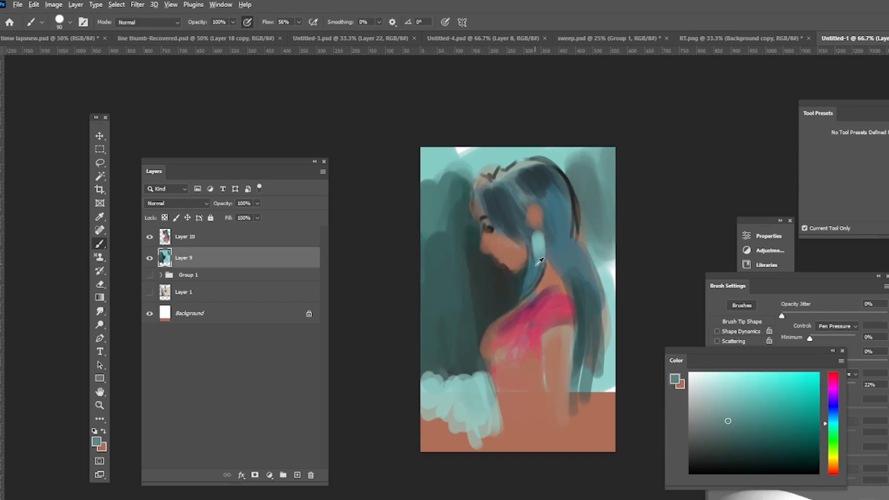
{"action": "left_click", "coordinate": [444, 185], "text": "alt"}
{"action": "left_click_drag", "start_coordinate": [433, 155], "coordinate": [456, 210]}
{"action": "left_click_drag", "start_coordinate": [576, 155], "coordinate": [597, 209]}
Step: Select Layer 10 and cover the light patches at the lower left with dark teal
{"action": "left_click", "coordinate": [185, 237]}
{"action": "left_click", "coordinate": [452, 356], "text": "alt"}
{"action": "left_click_drag", "start_coordinate": [451, 377], "coordinate": [458, 436]}
{"action": "left_click_drag", "start_coordinate": [479, 377], "coordinate": [493, 427]}
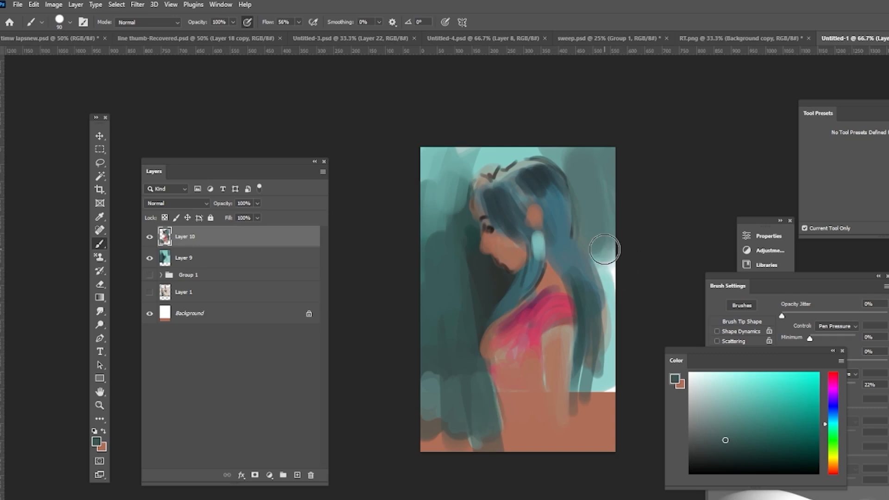
Step: Shrink the brush and dab light accents on the hair top and right edge
{"action": "left_click", "coordinate": [540, 184], "text": "alt"}
{"action": "mouse_move", "coordinate": [537, 183]}
{"action": "left_mouse_down"}
{"action": "mouse_move", "coordinate": [525, 211]}
{"action": "mouse_move", "coordinate": [544, 192]}
{"action": "mouse_move", "coordinate": [511, 204]}
{"action": "mouse_move", "coordinate": [533, 168]}
{"action": "left_mouse_up"}
{"action": "key", "text": "["}
{"action": "key", "text": "["}
{"action": "key", "text": "["}
{"action": "key", "text": "["}
{"action": "key", "text": "["}
{"action": "left_click", "coordinate": [610, 268], "text": "alt"}
Step: Draw a thin light hair strand falling past the face, redoing one stroke
{"action": "left_click", "coordinate": [480, 187], "text": "alt"}
{"action": "key", "text": "["}
{"action": "key", "text": "["}
{"action": "key", "text": "["}
{"action": "left_click_drag", "start_coordinate": [482, 189], "coordinate": [476, 292]}
{"action": "key", "text": "ctrl+z"}
{"action": "left_click_drag", "start_coordinate": [478, 208], "coordinate": [458, 282]}
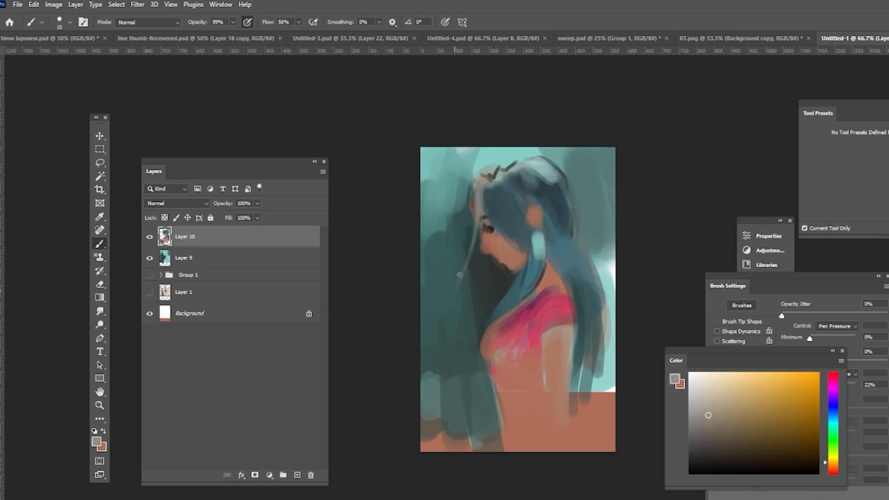
Step: Add more thin hair strands over the hair and beside the face
{"action": "left_click_drag", "start_coordinate": [477, 227], "coordinate": [480, 313]}
{"action": "left_click", "coordinate": [500, 241], "text": "alt"}
{"action": "left_click", "coordinate": [533, 315], "text": "alt"}
{"action": "left_click_drag", "start_coordinate": [498, 210], "coordinate": [517, 243]}
{"action": "left_click", "coordinate": [512, 207], "text": "alt"}
{"action": "mouse_move", "coordinate": [504, 208]}
{"action": "left_mouse_down"}
{"action": "mouse_move", "coordinate": [585, 206]}
{"action": "mouse_move", "coordinate": [494, 284]}
{"action": "mouse_move", "coordinate": [502, 301]}
{"action": "left_mouse_up"}
{"action": "left_click", "coordinate": [590, 260], "text": "alt"}
Step: On Layer 9, paint a stroke beside the neck, then return to Layer 10 with the brush
{"action": "left_click", "coordinate": [252, 259]}
{"action": "left_click_drag", "start_coordinate": [486, 260], "coordinate": [500, 394]}
{"action": "left_click", "coordinate": [252, 236]}
{"action": "key", "text": "e"}
{"action": "key", "text": "b"}
Step: Paint pink strokes over the chest and upper back
{"action": "left_click", "coordinate": [523, 318], "text": "alt"}
{"action": "left_click", "coordinate": [551, 283], "text": "alt"}
{"action": "left_click", "coordinate": [537, 346], "text": "alt"}
{"action": "mouse_move", "coordinate": [530, 305]}
{"action": "left_mouse_down"}
{"action": "mouse_move", "coordinate": [502, 336]}
{"action": "mouse_move", "coordinate": [561, 391]}
{"action": "left_mouse_up"}
{"action": "left_click", "coordinate": [513, 261], "text": "alt"}
{"action": "left_click_drag", "start_coordinate": [541, 353], "coordinate": [544, 398]}
{"action": "left_click_drag", "start_coordinate": [567, 353], "coordinate": [568, 437]}
{"action": "left_click", "coordinate": [574, 296], "text": "alt"}
{"action": "left_click_drag", "start_coordinate": [573, 293], "coordinate": [574, 362]}
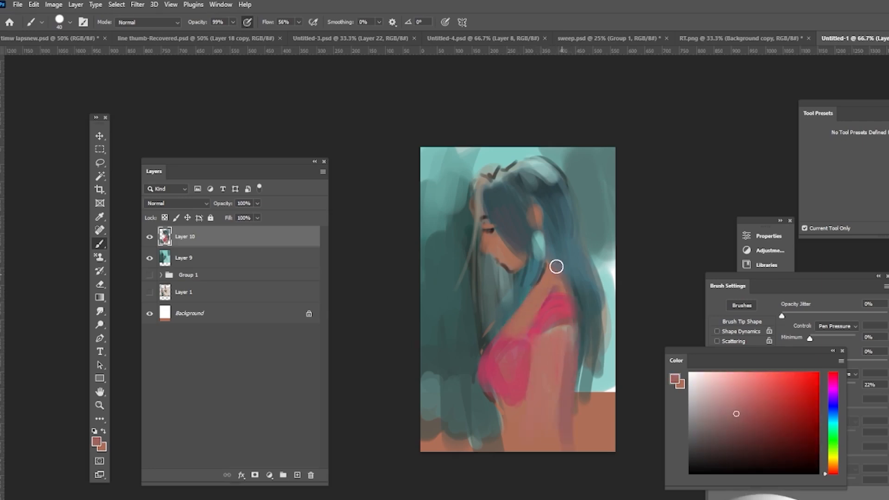
Step: Refine the back with more strokes and touch the lower-left corner
{"action": "mouse_move", "coordinate": [557, 266]}
{"action": "left_mouse_down"}
{"action": "mouse_move", "coordinate": [571, 296]}
{"action": "mouse_move", "coordinate": [573, 344]}
{"action": "left_mouse_up"}
{"action": "left_click", "coordinate": [558, 305], "text": "alt"}
{"action": "left_click", "coordinate": [551, 342], "text": "alt"}
{"action": "left_click", "coordinate": [463, 428], "text": "alt"}
{"action": "left_click_drag", "start_coordinate": [446, 428], "coordinate": [447, 453]}
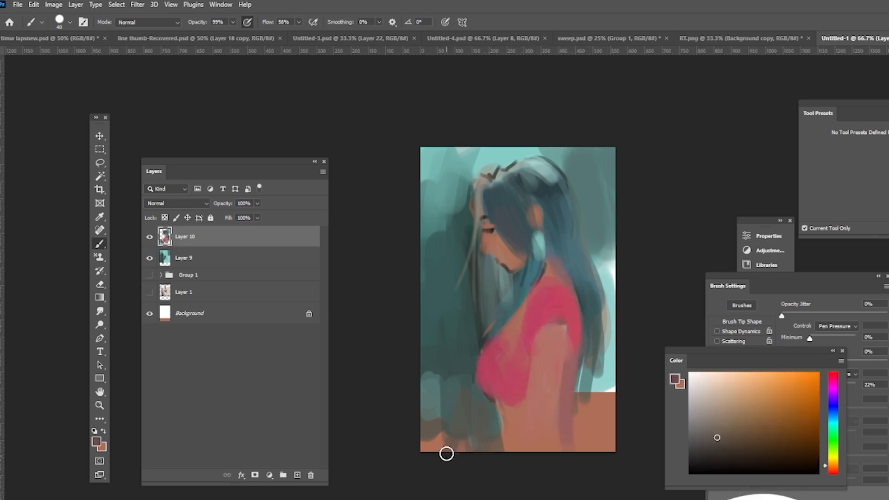
Step: Pick a dark colour, enlarge the brush and darken the lower-left corner
{"action": "left_click", "coordinate": [700, 472]}
{"action": "left_click_drag", "start_coordinate": [430, 377], "coordinate": [436, 416]}
{"action": "key", "text": "bracketright"}
{"action": "key", "text": "bracketright"}
{"action": "key", "text": "bracketright"}
{"action": "key", "text": "bracketright"}
{"action": "key", "text": "bracketright"}
{"action": "key", "text": "bracketright"}
{"action": "left_click", "coordinate": [445, 394], "text": "alt"}
{"action": "mouse_move", "coordinate": [477, 337]}
{"action": "left_mouse_down"}
{"action": "mouse_move", "coordinate": [483, 369]}
{"action": "mouse_move", "coordinate": [450, 381]}
{"action": "mouse_move", "coordinate": [446, 452]}
{"action": "left_mouse_up"}
{"action": "left_click", "coordinate": [444, 343], "text": "alt"}
{"action": "left_click_drag", "start_coordinate": [440, 417], "coordinate": [490, 435]}
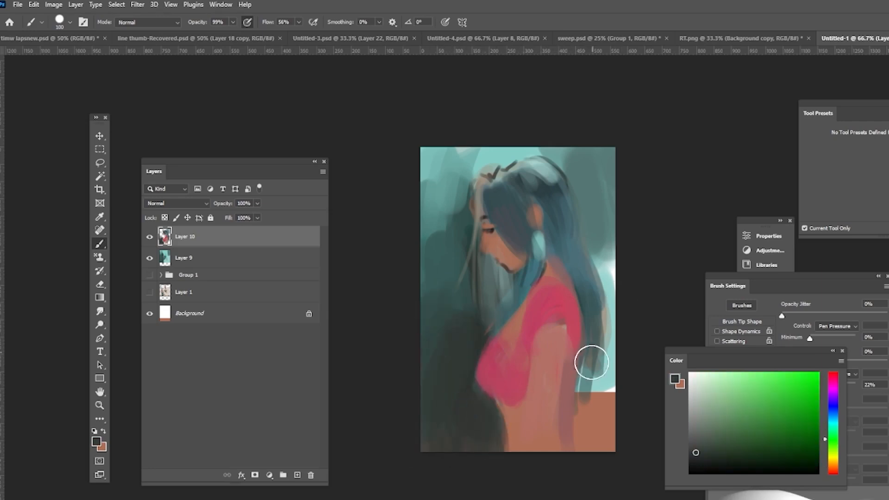
Step: Darken the background at the lower right and along the top edge
{"action": "left_click", "coordinate": [591, 362], "text": "alt"}
{"action": "left_click_drag", "start_coordinate": [595, 370], "coordinate": [593, 438]}
{"action": "left_click_drag", "start_coordinate": [603, 351], "coordinate": [588, 435]}
{"action": "left_click", "coordinate": [456, 319], "text": "alt"}
{"action": "mouse_move", "coordinate": [433, 199]}
{"action": "left_mouse_down"}
{"action": "mouse_move", "coordinate": [439, 165]}
{"action": "mouse_move", "coordinate": [551, 155]}
{"action": "left_mouse_up"}
{"action": "left_click_drag", "start_coordinate": [556, 155], "coordinate": [595, 211]}
{"action": "left_click_drag", "start_coordinate": [607, 157], "coordinate": [612, 223]}
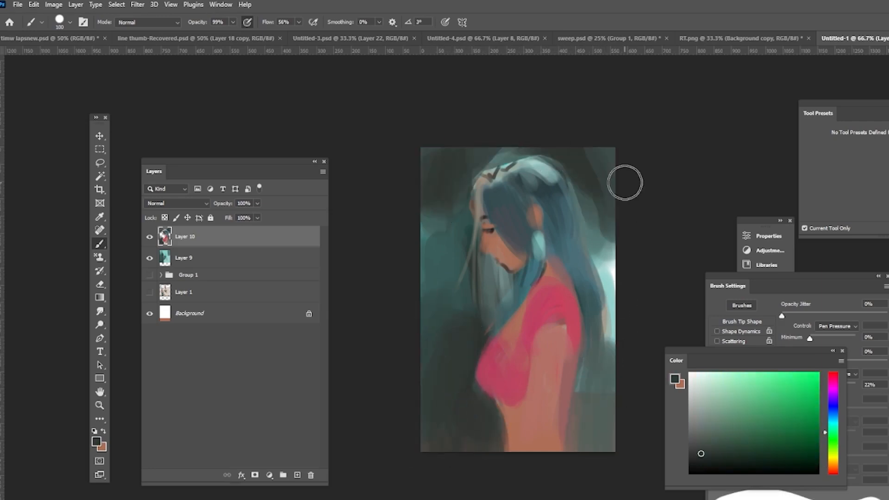
Step: Paint strokes over the back and shrink the brush
{"action": "left_click", "coordinate": [564, 343], "text": "alt"}
{"action": "left_click_drag", "start_coordinate": [551, 331], "coordinate": [525, 394]}
{"action": "left_click", "coordinate": [573, 319], "text": "alt"}
{"action": "key", "text": "bracketleft"}
{"action": "key", "text": "bracketleft"}
{"action": "key", "text": "bracketleft"}
{"action": "key", "text": "bracketleft"}
Step: Shrink the brush further and add small strokes on the hair and around the chin
{"action": "left_click", "coordinate": [545, 203], "text": "alt"}
{"action": "key", "text": "bracketleft"}
{"action": "key", "text": "bracketleft"}
{"action": "key", "text": "bracketleft"}
{"action": "key", "text": "bracketleft"}
{"action": "left_click", "coordinate": [479, 287], "text": "alt"}
{"action": "mouse_move", "coordinate": [497, 296]}
{"action": "left_mouse_down"}
{"action": "mouse_move", "coordinate": [494, 267]}
{"action": "mouse_move", "coordinate": [502, 319]}
{"action": "left_mouse_up"}
{"action": "left_click", "coordinate": [476, 301], "text": "alt"}
Step: Select Layer 9, undo the last stroke, paint below the jaw, and reselect Layer 10
{"action": "left_click", "coordinate": [185, 258]}
{"action": "key", "text": "ctrl+z"}
{"action": "left_click", "coordinate": [460, 321], "text": "alt"}
{"action": "left_click_drag", "start_coordinate": [503, 273], "coordinate": [497, 324]}
{"action": "left_click", "coordinate": [194, 237]}
Step: Sample the skin colour and touch up the eye area and hairline
{"action": "left_click", "coordinate": [489, 226], "text": "alt"}
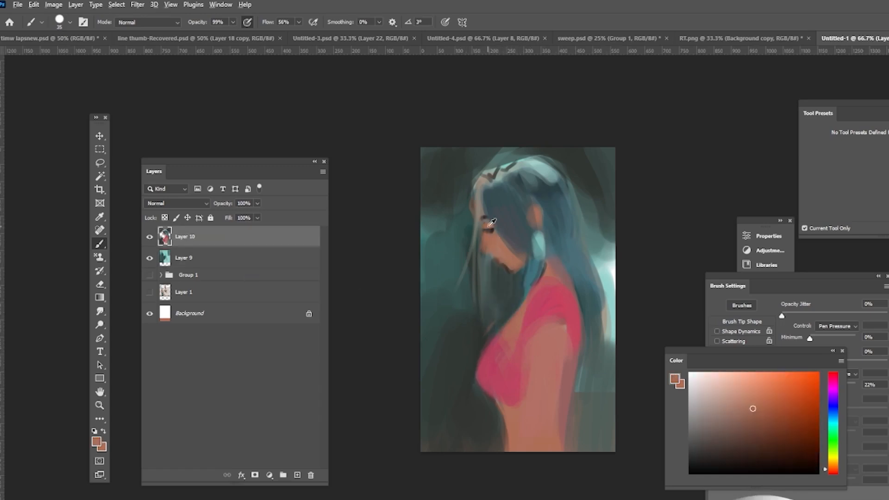
{"action": "left_click_drag", "start_coordinate": [491, 222], "coordinate": [484, 217]}
{"action": "left_click", "coordinate": [521, 162], "text": "alt"}
{"action": "mouse_move", "coordinate": [491, 176]}
{"action": "left_mouse_down"}
{"action": "mouse_move", "coordinate": [514, 164]}
{"action": "mouse_move", "coordinate": [498, 183]}
{"action": "left_mouse_up"}
{"action": "left_click", "coordinate": [509, 175], "text": "alt"}
Step: Zoom in on the face and paint small strokes around the nose and mouth
{"action": "left_click", "coordinate": [100, 405]}
{"action": "left_click", "coordinate": [548, 200]}
{"action": "left_click", "coordinate": [100, 244]}
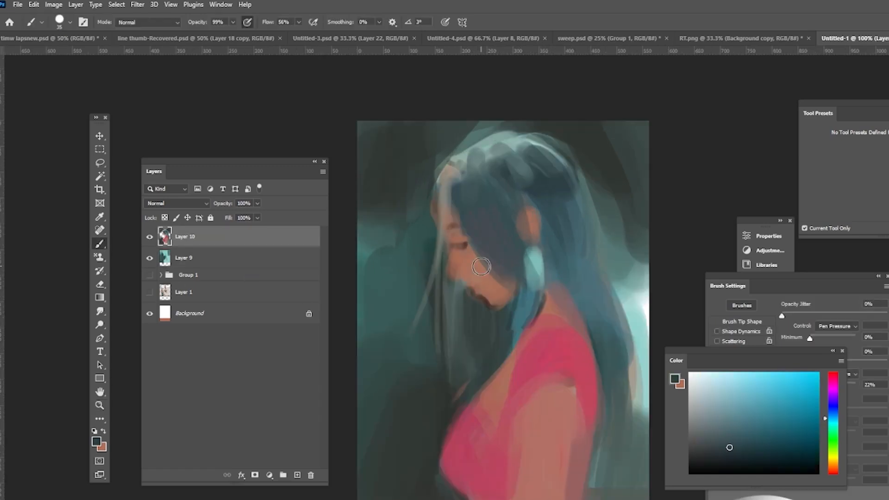
{"action": "left_click", "coordinate": [450, 286], "text": "alt"}
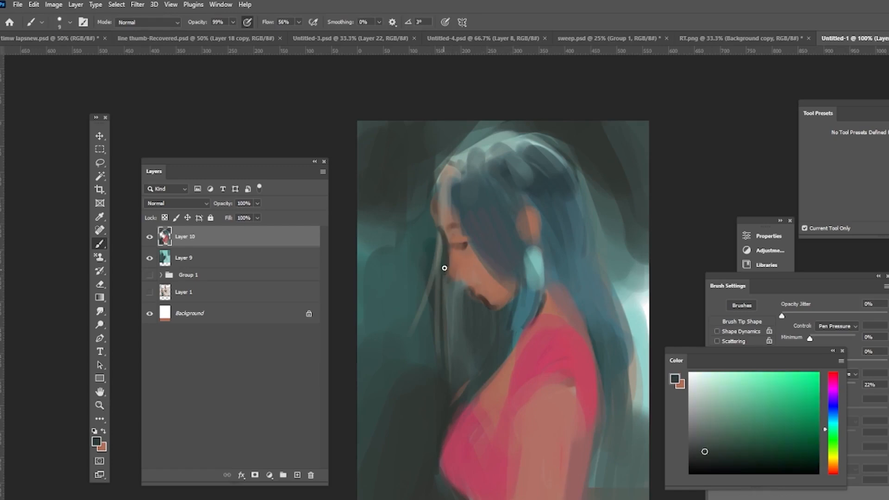
{"action": "left_click", "coordinate": [492, 283], "text": "alt"}
{"action": "left_click_drag", "start_coordinate": [490, 289], "coordinate": [479, 305]}
Step: Pick a lighter skin tone and refine the forehead, cheek and hair edges
{"action": "left_click", "coordinate": [753, 403]}
{"action": "mouse_move", "coordinate": [466, 240]}
{"action": "left_mouse_down"}
{"action": "mouse_move", "coordinate": [442, 249]}
{"action": "mouse_move", "coordinate": [447, 233]}
{"action": "mouse_move", "coordinate": [503, 278]}
{"action": "left_mouse_up"}
{"action": "left_click", "coordinate": [459, 246], "text": "alt"}
{"action": "left_click", "coordinate": [527, 227], "text": "alt"}
{"action": "mouse_move", "coordinate": [445, 179]}
{"action": "left_mouse_down"}
{"action": "mouse_move", "coordinate": [442, 238]}
{"action": "mouse_move", "coordinate": [447, 232]}
{"action": "left_mouse_up"}
{"action": "left_click", "coordinate": [463, 286], "text": "alt"}
{"action": "left_click", "coordinate": [464, 285], "text": "alt"}
{"action": "left_click_drag", "start_coordinate": [447, 296], "coordinate": [450, 364]}
Step: Pick a darker tone and draw the closed eye and facial contours
{"action": "left_click", "coordinate": [512, 279], "text": "alt"}
{"action": "left_click_drag", "start_coordinate": [489, 273], "coordinate": [506, 286]}
{"action": "left_click", "coordinate": [747, 389]}
{"action": "left_click_drag", "start_coordinate": [510, 358], "coordinate": [456, 425]}
{"action": "mouse_move", "coordinate": [449, 277]}
{"action": "left_mouse_down"}
{"action": "mouse_move", "coordinate": [456, 238]}
{"action": "mouse_move", "coordinate": [474, 279]}
{"action": "left_mouse_up"}
{"action": "left_click", "coordinate": [473, 241], "text": "alt"}
{"action": "left_click", "coordinate": [456, 258], "text": "alt"}
{"action": "left_click", "coordinate": [591, 143], "text": "alt"}
{"action": "left_click", "coordinate": [491, 270], "text": "alt"}
Step: Enlarge the brush and paint strokes over the chest
{"action": "key", "text": "]"}
{"action": "key", "text": "]"}
{"action": "key", "text": "]"}
{"action": "left_click", "coordinate": [503, 393], "text": "alt"}
{"action": "left_click_drag", "start_coordinate": [510, 368], "coordinate": [486, 413]}
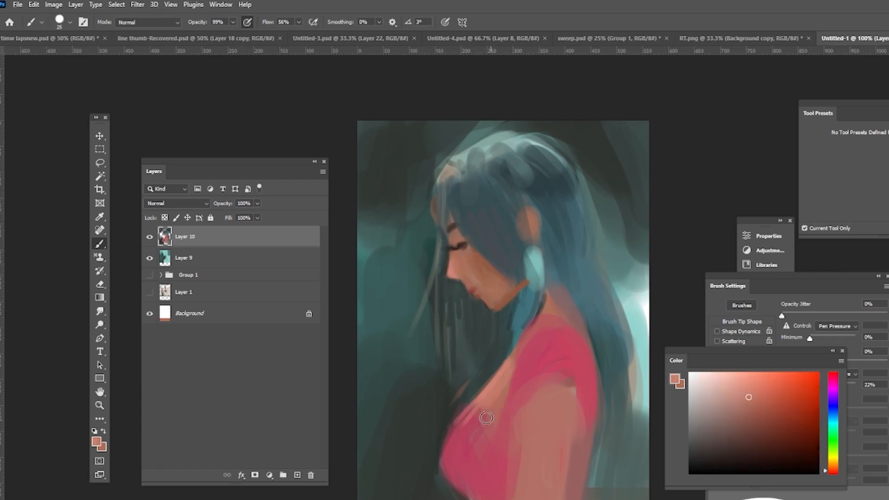
Step: Pick a lighter pink and paint over the chest and neck
{"action": "left_click", "coordinate": [738, 387]}
{"action": "mouse_move", "coordinate": [570, 328]}
{"action": "left_mouse_down"}
{"action": "mouse_move", "coordinate": [552, 331]}
{"action": "mouse_move", "coordinate": [575, 332]}
{"action": "left_mouse_up"}
{"action": "left_click_drag", "start_coordinate": [504, 373], "coordinate": [456, 423]}
{"action": "left_click_drag", "start_coordinate": [504, 388], "coordinate": [489, 430]}
Step: Enlarge the brush and paint light strokes over the shoulder
{"action": "left_click", "coordinate": [560, 314], "text": "alt"}
{"action": "key", "text": "]"}
{"action": "left_click_drag", "start_coordinate": [542, 332], "coordinate": [572, 353]}
{"action": "key", "text": "]"}
{"action": "mouse_move", "coordinate": [574, 320]}
{"action": "left_mouse_down"}
{"action": "mouse_move", "coordinate": [592, 393]}
{"action": "mouse_move", "coordinate": [549, 353]}
{"action": "left_mouse_up"}
Step: Lighten the upper back and shoulder with more pink strokes
{"action": "left_click", "coordinate": [549, 401], "text": "alt"}
{"action": "left_click", "coordinate": [556, 321], "text": "alt"}
{"action": "left_click_drag", "start_coordinate": [545, 317], "coordinate": [517, 388]}
{"action": "left_click", "coordinate": [558, 298], "text": "alt"}
{"action": "left_click_drag", "start_coordinate": [557, 303], "coordinate": [597, 361]}
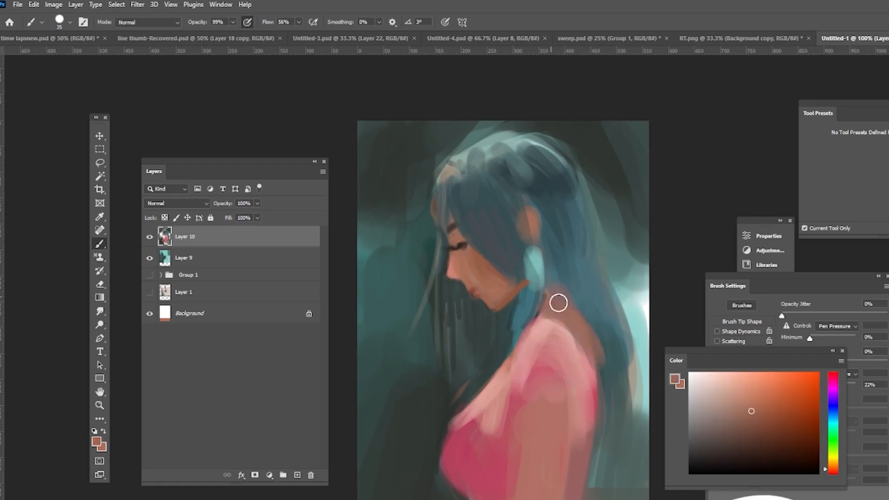
{"action": "mouse_move", "coordinate": [537, 393]}
{"action": "left_mouse_down"}
{"action": "mouse_move", "coordinate": [543, 344]}
{"action": "mouse_move", "coordinate": [570, 379]}
{"action": "left_mouse_up"}
{"action": "left_click_drag", "start_coordinate": [551, 321], "coordinate": [584, 382]}
{"action": "left_click", "coordinate": [581, 351], "text": "alt"}
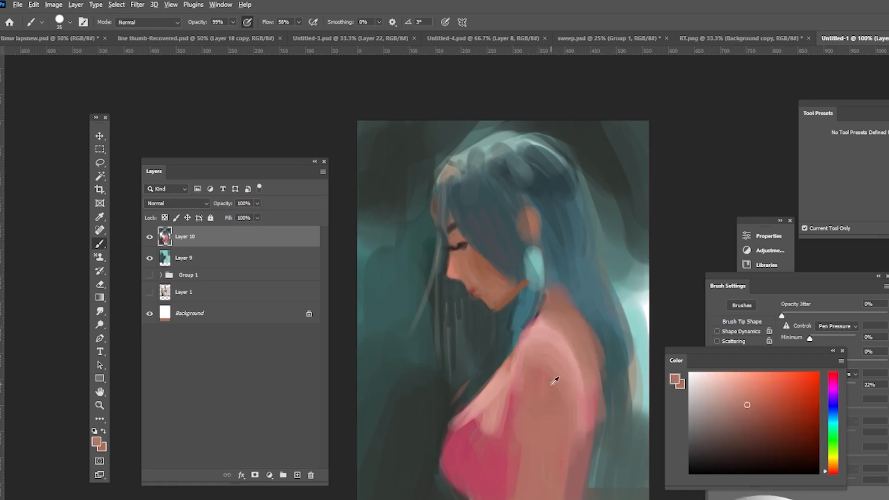
Step: Paint more pink strokes over the chest and shoulder
{"action": "left_click", "coordinate": [555, 380], "text": "alt"}
{"action": "left_click", "coordinate": [493, 399], "text": "alt"}
{"action": "left_click_drag", "start_coordinate": [471, 402], "coordinate": [502, 460]}
{"action": "left_click", "coordinate": [432, 471], "text": "alt"}
{"action": "left_click", "coordinate": [481, 445], "text": "alt"}
{"action": "left_click_drag", "start_coordinate": [458, 421], "coordinate": [507, 465]}
Step: Sample a skin tone and sketch a hand with fingers raised to the chin
{"action": "left_click", "coordinate": [556, 251], "text": "alt"}
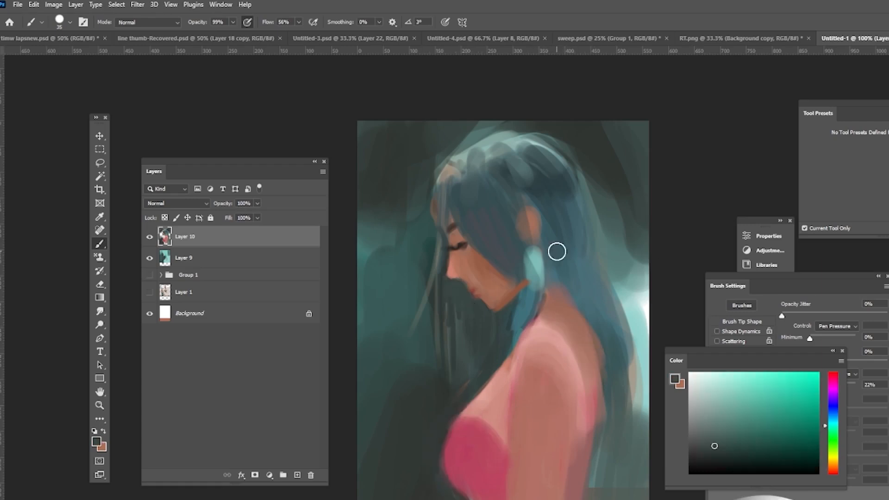
{"action": "left_click", "coordinate": [546, 341], "text": "alt"}
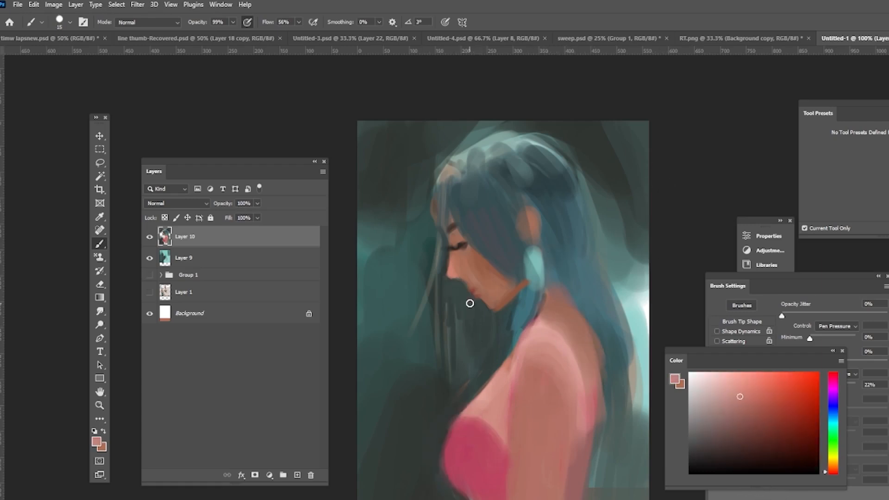
{"action": "mouse_move", "coordinate": [470, 303]}
{"action": "left_mouse_down"}
{"action": "mouse_move", "coordinate": [432, 405]}
{"action": "mouse_move", "coordinate": [416, 361]}
{"action": "left_mouse_up"}
{"action": "left_click", "coordinate": [469, 231], "text": "alt"}
{"action": "left_click", "coordinate": [552, 218], "text": "alt"}
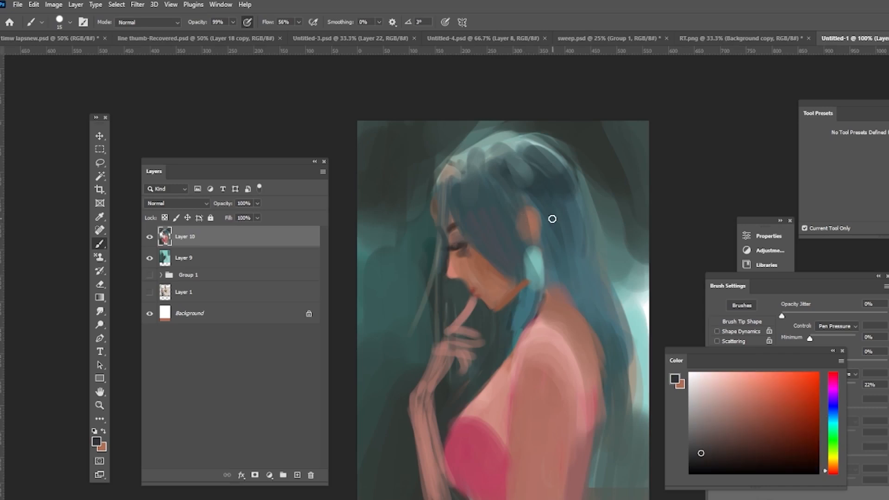
{"action": "left_click_drag", "start_coordinate": [444, 181], "coordinate": [436, 220]}
{"action": "left_click", "coordinate": [499, 166], "text": "alt"}
{"action": "left_click", "coordinate": [464, 320], "text": "alt"}
{"action": "mouse_move", "coordinate": [458, 324]}
{"action": "left_mouse_down"}
{"action": "mouse_move", "coordinate": [480, 329]}
{"action": "mouse_move", "coordinate": [456, 368]}
{"action": "mouse_move", "coordinate": [409, 401]}
{"action": "mouse_move", "coordinate": [431, 351]}
{"action": "left_mouse_up"}
Step: Refine the hand and fingers with more skin strokes and extend the forearm downward
{"action": "left_click", "coordinate": [447, 366], "text": "alt"}
{"action": "left_click", "coordinate": [456, 331], "text": "alt"}
{"action": "left_click", "coordinate": [440, 371], "text": "alt"}
{"action": "left_click_drag", "start_coordinate": [444, 365], "coordinate": [422, 495]}
{"action": "left_click", "coordinate": [463, 333], "text": "alt"}
{"action": "mouse_move", "coordinate": [462, 315]}
{"action": "left_mouse_down"}
{"action": "mouse_move", "coordinate": [488, 304]}
{"action": "mouse_move", "coordinate": [480, 318]}
{"action": "mouse_move", "coordinate": [490, 306]}
{"action": "left_mouse_up"}
{"action": "left_click", "coordinate": [491, 345], "text": "alt"}
{"action": "left_click", "coordinate": [482, 303], "text": "alt"}
{"action": "left_click", "coordinate": [477, 317], "text": "alt"}
{"action": "left_click", "coordinate": [424, 352], "text": "alt"}
{"action": "left_click_drag", "start_coordinate": [417, 378], "coordinate": [405, 417]}
{"action": "left_click", "coordinate": [466, 267], "text": "alt"}
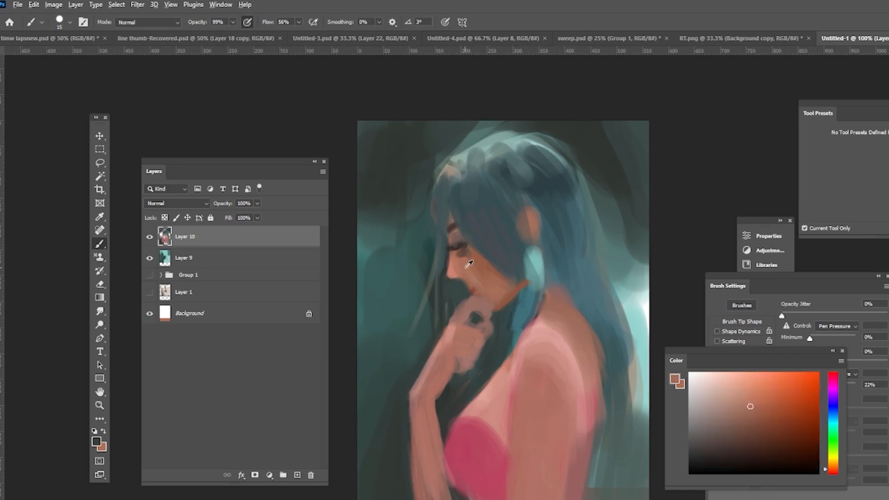
Step: Add dark shadows between the fingers and along the forearm
{"action": "left_click", "coordinate": [463, 287], "text": "alt"}
{"action": "mouse_move", "coordinate": [469, 298]}
{"action": "left_mouse_down"}
{"action": "mouse_move", "coordinate": [484, 311]}
{"action": "mouse_move", "coordinate": [470, 352]}
{"action": "mouse_move", "coordinate": [477, 336]}
{"action": "mouse_move", "coordinate": [434, 354]}
{"action": "left_mouse_up"}
{"action": "left_click", "coordinate": [463, 359], "text": "alt"}
{"action": "left_click", "coordinate": [411, 382], "text": "alt"}
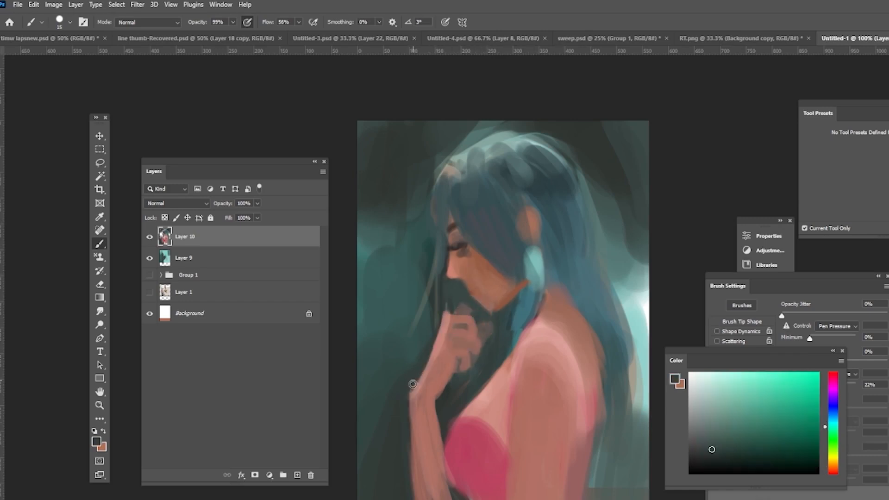
{"action": "left_click_drag", "start_coordinate": [412, 384], "coordinate": [413, 449]}
{"action": "left_click", "coordinate": [463, 322], "text": "alt"}
{"action": "left_click_drag", "start_coordinate": [480, 335], "coordinate": [448, 331]}
{"action": "left_click_drag", "start_coordinate": [472, 349], "coordinate": [449, 350]}
{"action": "left_click", "coordinate": [461, 336], "text": "alt"}
{"action": "left_click", "coordinate": [434, 392], "text": "alt"}
{"action": "left_click_drag", "start_coordinate": [437, 397], "coordinate": [443, 440]}
Step: Place the veiled-woman reference photo at the canvas's upper-left corner and choose a red-orange paint color
{"action": "mouse_move", "coordinate": [574, 499]}
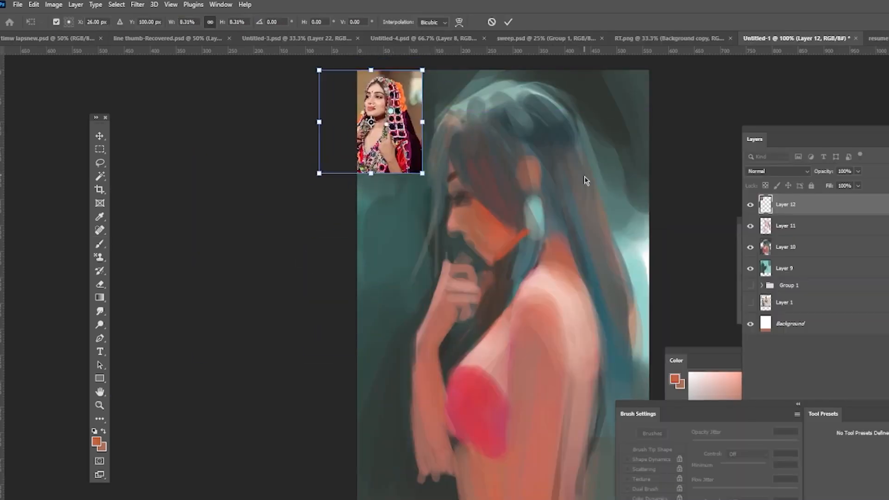
{"action": "key", "text": "Return"}
{"action": "left_click_drag", "start_coordinate": [537, 195], "coordinate": [537, 228]}
{"action": "left_click", "coordinate": [99, 244]}
{"action": "left_click", "coordinate": [97, 441]}
{"action": "left_click", "coordinate": [417, 122]}
{"action": "left_click", "coordinate": [499, 250]}
{"action": "left_click", "coordinate": [452, 141]}
{"action": "left_click", "coordinate": [612, 117]}
Step: Paint a red-orange veil over the head and flowing down the back, undoing unwanted strokes
{"action": "mouse_move", "coordinate": [506, 132]}
{"action": "left_mouse_down"}
{"action": "mouse_move", "coordinate": [514, 236]}
{"action": "mouse_move", "coordinate": [586, 256]}
{"action": "left_mouse_up"}
{"action": "key", "text": "ctrl+z"}
{"action": "left_click_drag", "start_coordinate": [482, 123], "coordinate": [569, 154]}
{"action": "left_click_drag", "start_coordinate": [581, 259], "coordinate": [611, 445]}
{"action": "left_click_drag", "start_coordinate": [665, 410], "coordinate": [760, 413]}
{"action": "left_click_drag", "start_coordinate": [630, 354], "coordinate": [633, 428]}
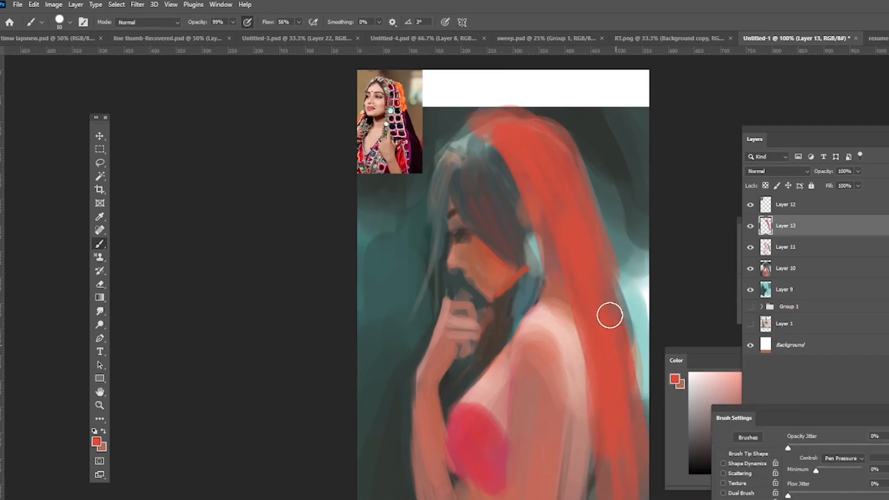
{"action": "left_click_drag", "start_coordinate": [617, 289], "coordinate": [641, 402]}
{"action": "left_click", "coordinate": [554, 254], "text": "alt"}
{"action": "left_click_drag", "start_coordinate": [571, 311], "coordinate": [594, 363]}
{"action": "key", "text": "ctrl+z"}
{"action": "left_click_drag", "start_coordinate": [538, 241], "coordinate": [586, 382]}
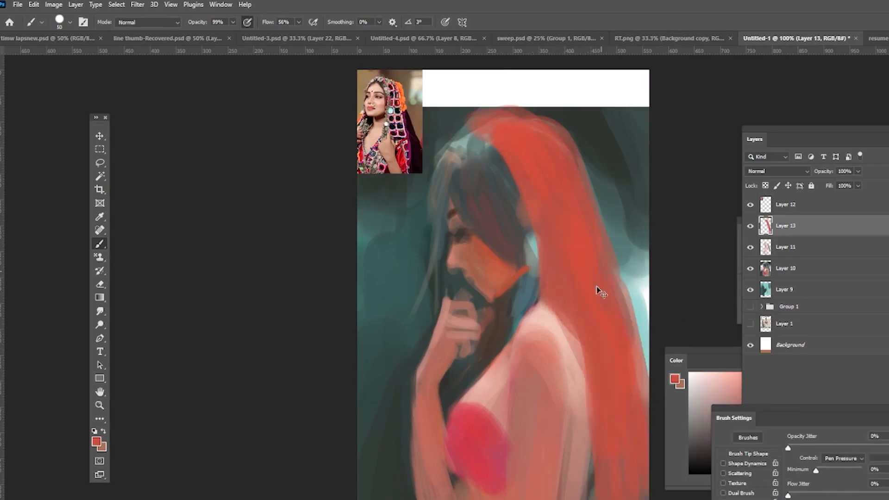
{"action": "key", "text": "ctrl+z"}
Step: Paint skin tones over the cheek, jaw, neck and shoulder beneath the veil
{"action": "left_click", "coordinate": [478, 257], "text": "alt"}
{"action": "left_click_drag", "start_coordinate": [477, 255], "coordinate": [463, 239]}
{"action": "left_click", "coordinate": [340, 308], "text": "alt"}
{"action": "left_click_drag", "start_coordinate": [509, 334], "coordinate": [529, 286]}
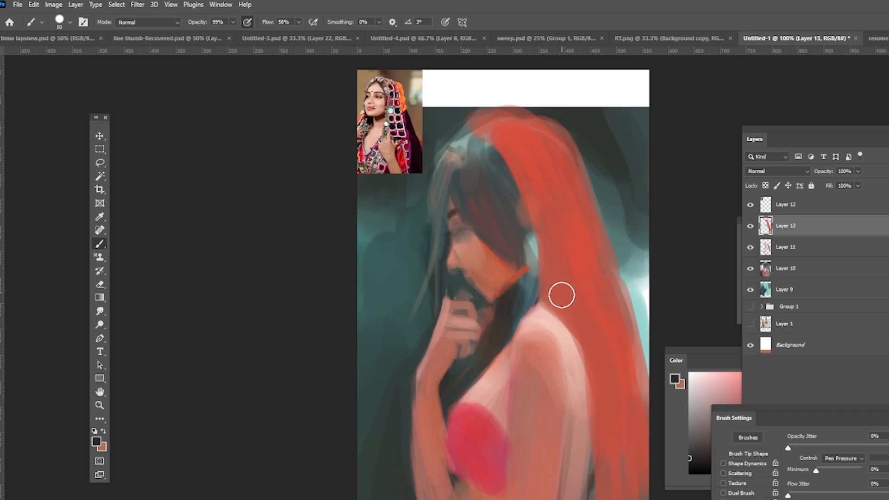
{"action": "left_click", "coordinate": [560, 354], "text": "alt"}
{"action": "left_click_drag", "start_coordinate": [536, 345], "coordinate": [529, 380]}
{"action": "left_click_drag", "start_coordinate": [551, 341], "coordinate": [565, 376]}
{"action": "left_click_drag", "start_coordinate": [537, 283], "coordinate": [558, 329]}
{"action": "left_click_drag", "start_coordinate": [455, 228], "coordinate": [464, 239]}
{"action": "left_click", "coordinate": [639, 294], "text": "alt"}
Step: Shrink the brush and paint a white earring beside the ear
{"action": "key", "text": "["}
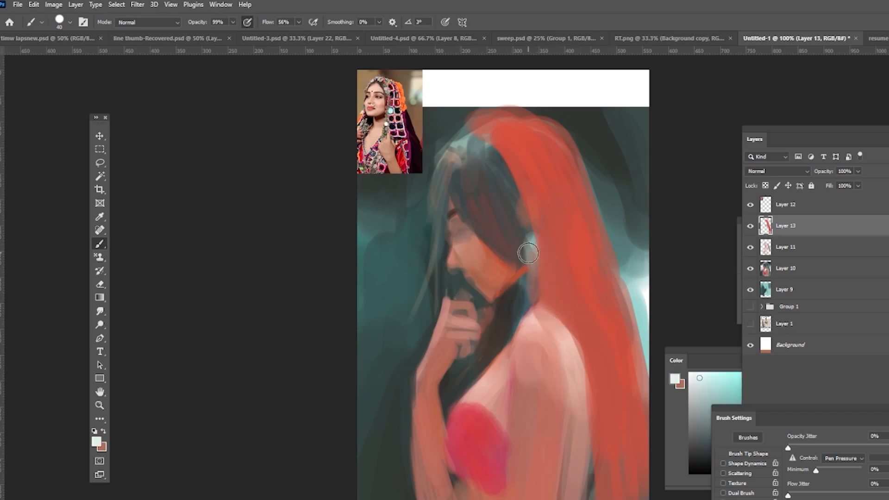
{"action": "key", "text": "["}
{"action": "key", "text": "["}
{"action": "key", "text": "["}
{"action": "left_click_drag", "start_coordinate": [527, 239], "coordinate": [531, 286]}
{"action": "left_click", "coordinate": [473, 419], "text": "alt"}
{"action": "left_click_drag", "start_coordinate": [467, 276], "coordinate": [474, 279]}
{"action": "left_click_drag", "start_coordinate": [454, 252], "coordinate": [451, 267]}
{"action": "left_click", "coordinate": [452, 284], "text": "alt"}
{"action": "left_click", "coordinate": [469, 417], "text": "alt"}
{"action": "left_click", "coordinate": [519, 251], "text": "alt"}
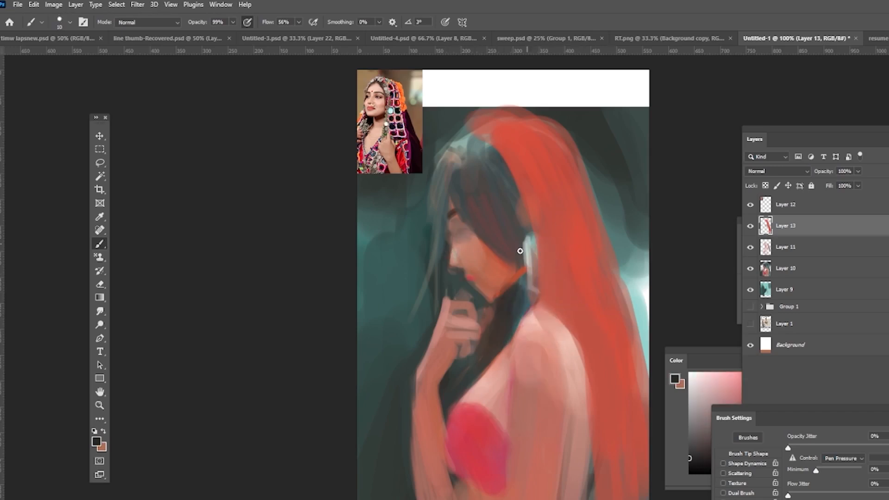
Step: Refine the face with small strokes on the lips, nose and eye
{"action": "left_click", "coordinate": [529, 320], "text": "alt"}
{"action": "left_click_drag", "start_coordinate": [452, 261], "coordinate": [457, 269]}
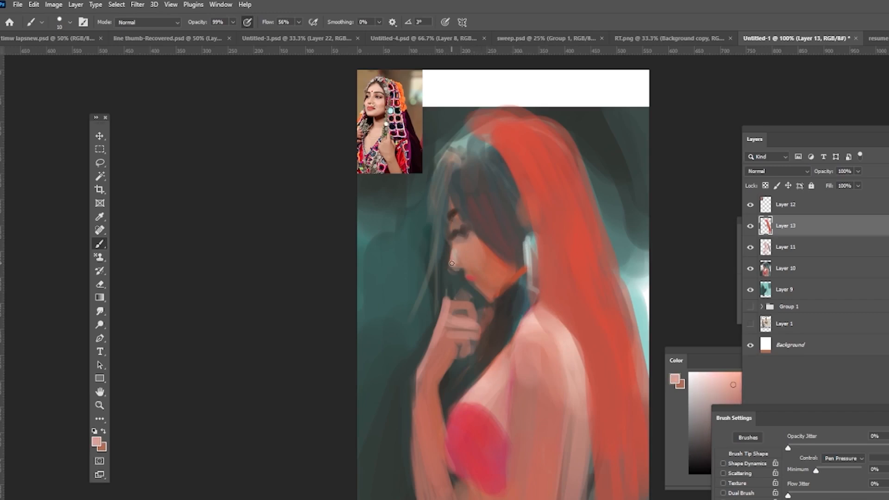
{"action": "left_click", "coordinate": [464, 280], "text": "alt"}
{"action": "left_click", "coordinate": [468, 252], "text": "alt"}
{"action": "left_click", "coordinate": [330, 320], "text": "alt"}
{"action": "mouse_move", "coordinate": [462, 238]}
{"action": "left_mouse_down"}
{"action": "mouse_move", "coordinate": [454, 254]}
{"action": "mouse_move", "coordinate": [466, 232]}
{"action": "left_mouse_up"}
{"action": "left_click", "coordinate": [489, 241], "text": "alt"}
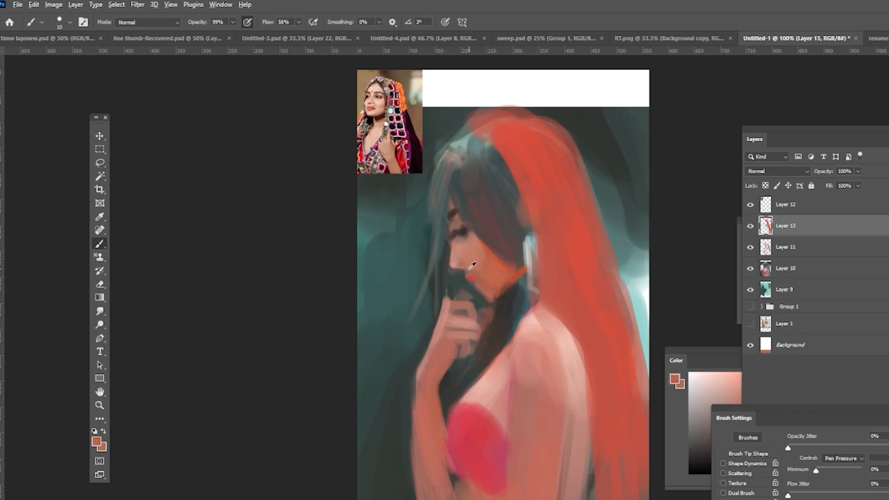
{"action": "left_click", "coordinate": [508, 262], "text": "alt"}
{"action": "left_click", "coordinate": [491, 244], "text": "alt"}
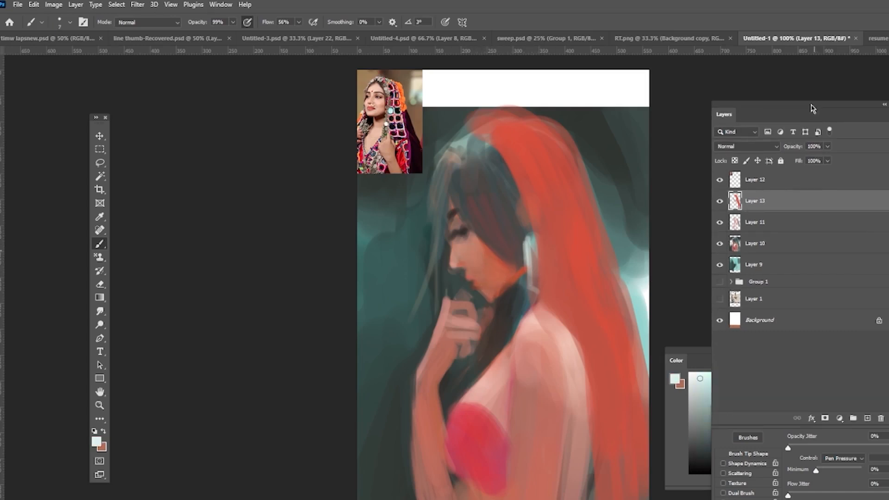
Step: Create new layers and paint a white nose chain curving from the nostril to the ear
{"action": "key", "text": "ctrl+shift+alt+n"}
{"action": "key", "text": "ctrl+shift+alt+n"}
{"action": "left_click", "coordinate": [497, 263], "text": "alt"}
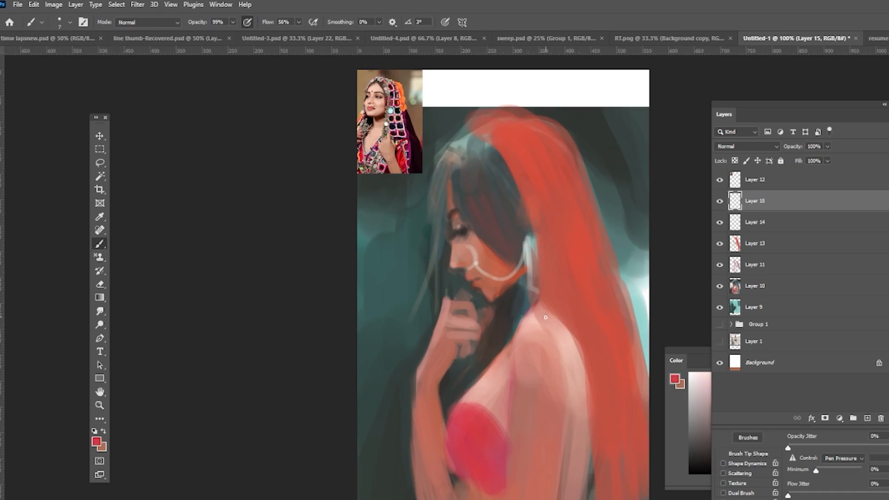
Step: Add new layers and paint a red blouse over the shoulder and upper arm
{"action": "key", "text": "ctrl+shift+alt+n"}
{"action": "key", "text": "ctrl+z"}
{"action": "mouse_move", "coordinate": [531, 321]}
{"action": "left_mouse_down"}
{"action": "mouse_move", "coordinate": [551, 361]}
{"action": "mouse_move", "coordinate": [565, 353]}
{"action": "left_mouse_up"}
{"action": "left_click", "coordinate": [867, 418]}
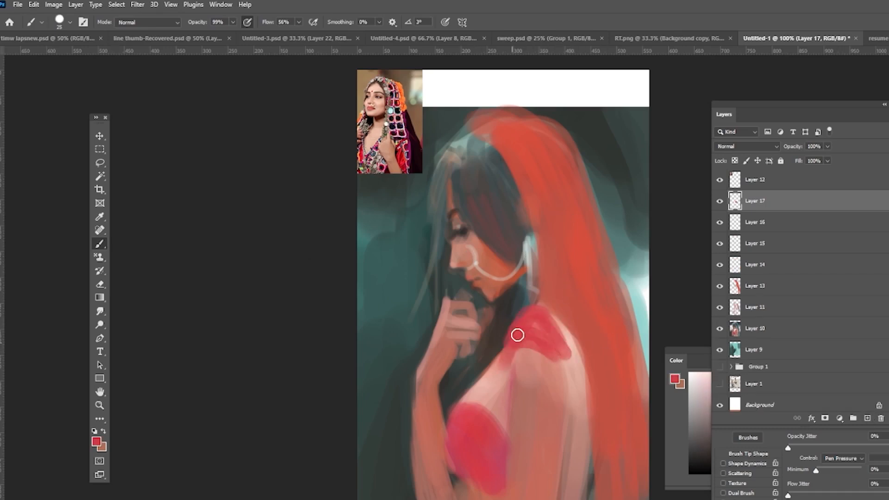
{"action": "left_click_drag", "start_coordinate": [516, 335], "coordinate": [560, 376]}
{"action": "left_click", "coordinate": [487, 319], "text": "alt"}
{"action": "left_click_drag", "start_coordinate": [520, 354], "coordinate": [558, 366]}
{"action": "left_click", "coordinate": [531, 371], "text": "alt"}
{"action": "left_click_drag", "start_coordinate": [551, 333], "coordinate": [582, 422]}
{"action": "left_click", "coordinate": [530, 357], "text": "alt"}
{"action": "left_click_drag", "start_coordinate": [560, 310], "coordinate": [594, 437]}
{"action": "left_click", "coordinate": [522, 324], "text": "alt"}
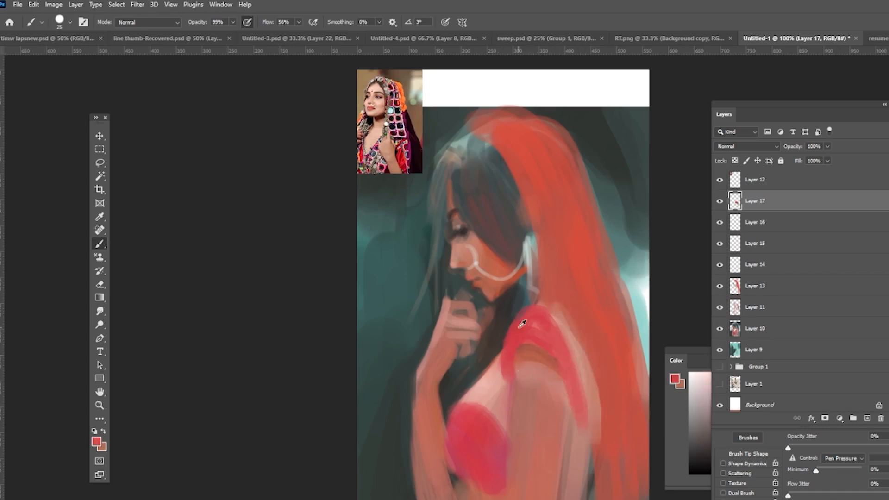
Step: Extend the red blouse across the back, chest and arm with more strokes
{"action": "mouse_move", "coordinate": [566, 361]}
{"action": "left_mouse_down"}
{"action": "mouse_move", "coordinate": [595, 444]}
{"action": "mouse_move", "coordinate": [567, 491]}
{"action": "left_mouse_up"}
{"action": "left_click", "coordinate": [521, 398], "text": "alt"}
{"action": "left_click_drag", "start_coordinate": [494, 383], "coordinate": [497, 425]}
{"action": "left_click", "coordinate": [706, 467]}
{"action": "left_click", "coordinate": [465, 326], "text": "alt"}
{"action": "mouse_move", "coordinate": [522, 283]}
{"action": "left_mouse_down"}
{"action": "mouse_move", "coordinate": [474, 353]}
{"action": "mouse_move", "coordinate": [475, 382]}
{"action": "left_mouse_up"}
{"action": "left_click", "coordinate": [500, 335], "text": "alt"}
{"action": "left_click", "coordinate": [515, 335], "text": "alt"}
{"action": "left_click_drag", "start_coordinate": [507, 361], "coordinate": [490, 417]}
{"action": "left_click_drag", "start_coordinate": [518, 324], "coordinate": [563, 345]}
{"action": "left_click_drag", "start_coordinate": [502, 366], "coordinate": [456, 417]}
{"action": "left_click", "coordinate": [474, 371], "text": "alt"}
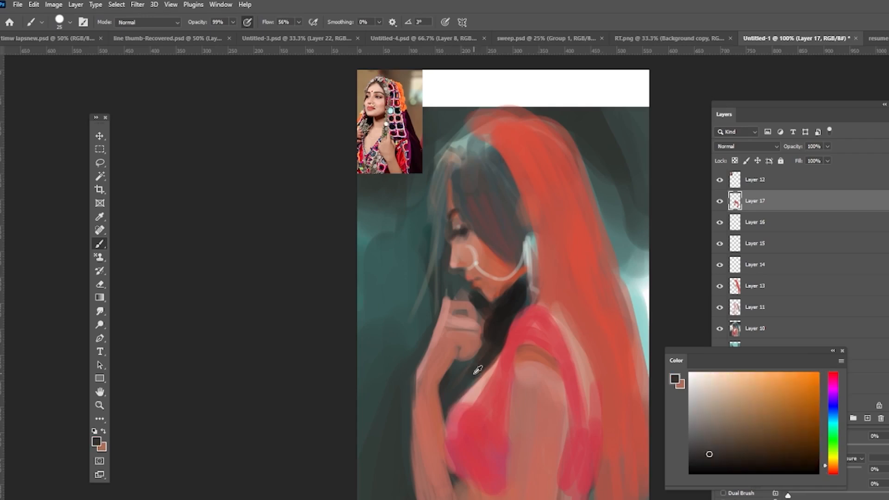
Step: Pick a dark maroon and paint round ornaments along the veil's front edge
{"action": "left_click", "coordinate": [520, 220], "text": "alt"}
{"action": "mouse_move", "coordinate": [520, 202]}
{"action": "left_mouse_down"}
{"action": "mouse_move", "coordinate": [508, 234]}
{"action": "mouse_move", "coordinate": [513, 263]}
{"action": "mouse_move", "coordinate": [507, 213]}
{"action": "left_mouse_up"}
{"action": "left_click", "coordinate": [519, 205], "text": "alt"}
{"action": "left_click", "coordinate": [516, 214], "text": "alt"}
{"action": "left_click", "coordinate": [506, 306], "text": "alt"}
{"action": "left_click_drag", "start_coordinate": [498, 136], "coordinate": [510, 147]}
{"action": "left_click_drag", "start_coordinate": [517, 165], "coordinate": [526, 186]}
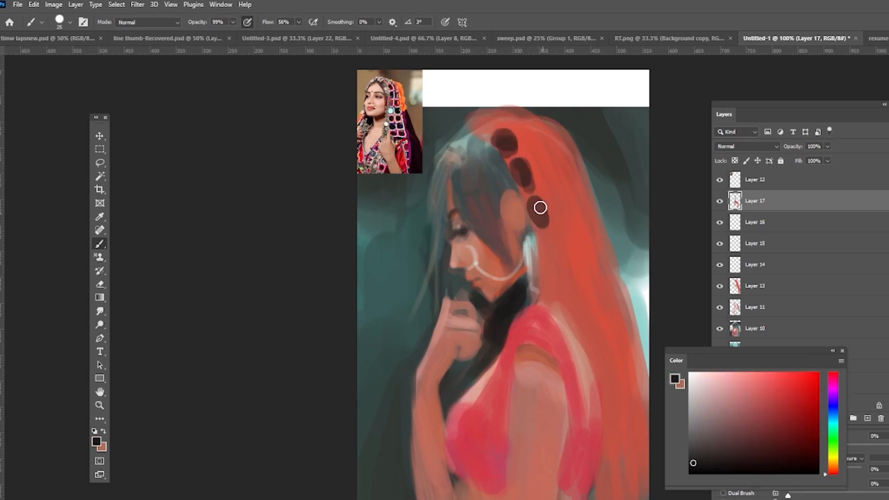
Step: Continue the dark round ornaments down the veil's edge behind the ear
{"action": "left_click_drag", "start_coordinate": [549, 240], "coordinate": [551, 271]}
{"action": "left_click_drag", "start_coordinate": [561, 291], "coordinate": [573, 315]}
{"action": "left_click", "coordinate": [500, 290], "text": "alt"}
{"action": "left_click_drag", "start_coordinate": [525, 278], "coordinate": [520, 302]}
{"action": "left_click", "coordinate": [508, 315], "text": "alt"}
Step: Repaint the veil in brighter orange and add a dark border band down the back
{"action": "left_click", "coordinate": [402, 97], "text": "alt"}
{"action": "mouse_move", "coordinate": [542, 123]}
{"action": "left_mouse_down"}
{"action": "mouse_move", "coordinate": [580, 147]}
{"action": "mouse_move", "coordinate": [612, 244]}
{"action": "left_mouse_up"}
{"action": "left_click", "coordinate": [412, 134], "text": "alt"}
{"action": "mouse_move", "coordinate": [608, 254]}
{"action": "left_mouse_down"}
{"action": "mouse_move", "coordinate": [651, 355]}
{"action": "mouse_move", "coordinate": [647, 417]}
{"action": "left_mouse_up"}
{"action": "left_click_drag", "start_coordinate": [600, 373], "coordinate": [609, 401]}
{"action": "left_click_drag", "start_coordinate": [610, 422], "coordinate": [640, 495]}
{"action": "left_click", "coordinate": [628, 370], "text": "alt"}
{"action": "left_click", "coordinate": [778, 385]}
{"action": "left_click_drag", "start_coordinate": [479, 127], "coordinate": [532, 115]}
{"action": "left_click", "coordinate": [563, 386], "text": "alt"}
{"action": "left_click_drag", "start_coordinate": [516, 369], "coordinate": [513, 448]}
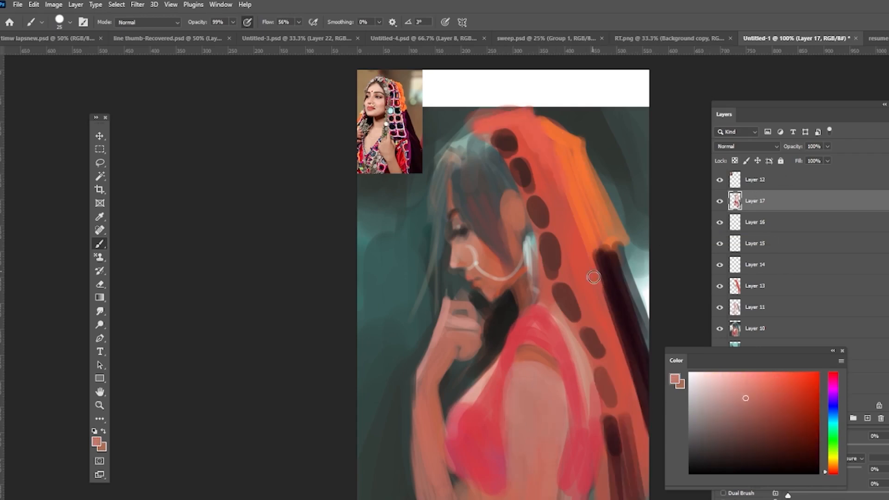
Step: Paint dark vertical strokes into the background on the left side
{"action": "left_click", "coordinate": [492, 317], "text": "alt"}
{"action": "left_click_drag", "start_coordinate": [408, 233], "coordinate": [384, 319]}
{"action": "left_click_drag", "start_coordinate": [373, 237], "coordinate": [363, 344]}
{"action": "left_click_drag", "start_coordinate": [397, 272], "coordinate": [389, 433]}
Step: Pick a deep red and add strokes over the chest and blouse
{"action": "left_click", "coordinate": [472, 417], "text": "alt"}
{"action": "left_click", "coordinate": [807, 422]}
{"action": "mouse_move", "coordinate": [469, 413]}
{"action": "left_mouse_down"}
{"action": "mouse_move", "coordinate": [488, 481]}
{"action": "mouse_move", "coordinate": [491, 393]}
{"action": "mouse_move", "coordinate": [519, 460]}
{"action": "left_mouse_up"}
{"action": "left_click", "coordinate": [483, 384], "text": "alt"}
{"action": "left_click", "coordinate": [516, 432], "text": "alt"}
{"action": "left_click_drag", "start_coordinate": [531, 388], "coordinate": [533, 466]}
{"action": "left_click", "coordinate": [574, 358], "text": "alt"}
{"action": "left_click_drag", "start_coordinate": [522, 349], "coordinate": [561, 400]}
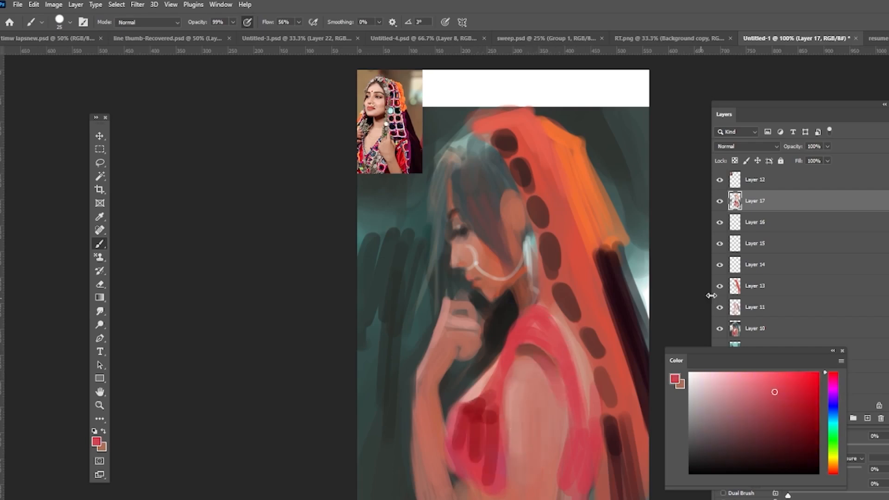
Step: Darken the veil's back edge and the shadow beneath the hand
{"action": "left_click", "coordinate": [611, 253], "text": "alt"}
{"action": "left_click_drag", "start_coordinate": [623, 263], "coordinate": [648, 346]}
{"action": "left_click", "coordinate": [458, 321], "text": "alt"}
{"action": "left_click_drag", "start_coordinate": [450, 302], "coordinate": [517, 311]}
{"action": "left_click", "coordinate": [497, 286], "text": "alt"}
{"action": "left_click", "coordinate": [479, 293], "text": "alt"}
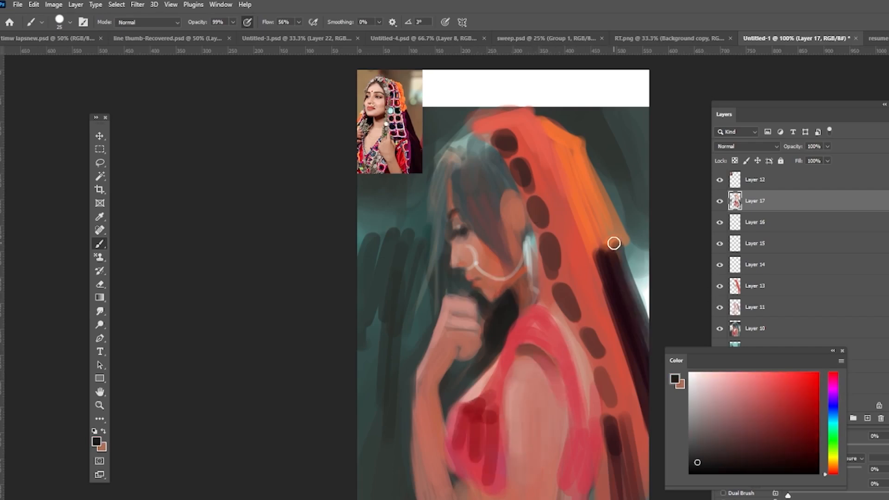
Step: Add a short stroke along the lower edge of the blouse
{"action": "left_click", "coordinate": [432, 403], "text": "alt"}
{"action": "left_click_drag", "start_coordinate": [452, 471], "coordinate": [461, 495]}
Step: Try adding small white bead highlights along the veil's inner edge and around the face
{"action": "left_click", "coordinate": [533, 248], "text": "alt"}
{"action": "key", "text": "bracketleft"}
{"action": "key", "text": "bracketleft"}
{"action": "key", "text": "bracketleft"}
{"action": "key", "text": "bracketleft"}
{"action": "left_click_drag", "start_coordinate": [466, 134], "coordinate": [479, 134]}
{"action": "left_click", "coordinate": [473, 100], "text": "alt"}
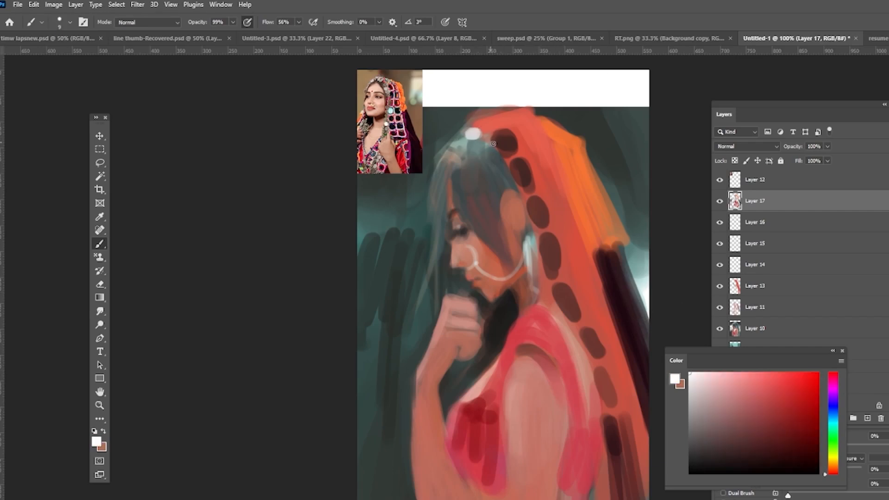
{"action": "left_click_drag", "start_coordinate": [541, 238], "coordinate": [560, 245]}
{"action": "key", "text": "ctrl+z"}
{"action": "key", "text": "ctrl+z"}
{"action": "left_click", "coordinate": [496, 209], "text": "alt"}
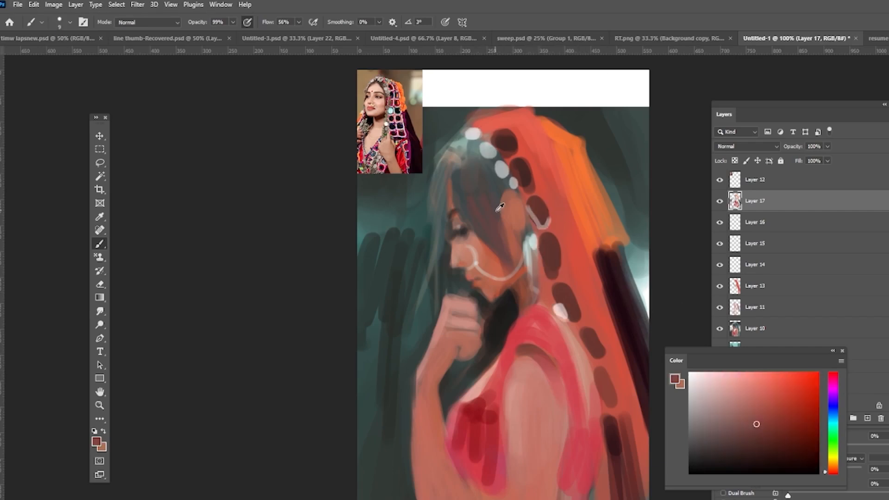
{"action": "left_click_drag", "start_coordinate": [502, 211], "coordinate": [519, 194]}
{"action": "left_click", "coordinate": [502, 204], "text": "alt"}
{"action": "left_click", "coordinate": [463, 341], "text": "alt"}
{"action": "left_click_drag", "start_coordinate": [454, 327], "coordinate": [473, 329]}
{"action": "left_click", "coordinate": [524, 291], "text": "alt"}
{"action": "left_click", "coordinate": [513, 282], "text": "alt"}
{"action": "left_click_drag", "start_coordinate": [508, 284], "coordinate": [497, 295]}
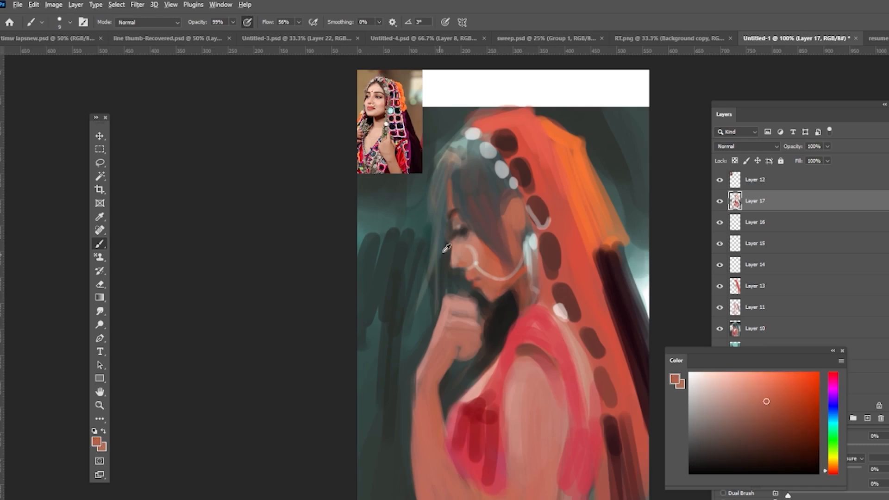
{"action": "left_click", "coordinate": [444, 250], "text": "alt"}
{"action": "left_click_drag", "start_coordinate": [447, 241], "coordinate": [449, 265]}
{"action": "key", "text": "ctrl+z"}
{"action": "key", "text": "ctrl+z"}
{"action": "key", "text": "ctrl+z"}
{"action": "key", "text": "ctrl+z"}
{"action": "key", "text": "ctrl+z"}
{"action": "key", "text": "ctrl+z"}
{"action": "key", "text": "ctrl+z"}
{"action": "key", "text": "ctrl+z"}
{"action": "key", "text": "ctrl+z"}
{"action": "key", "text": "ctrl+z"}
{"action": "key", "text": "ctrl+z"}
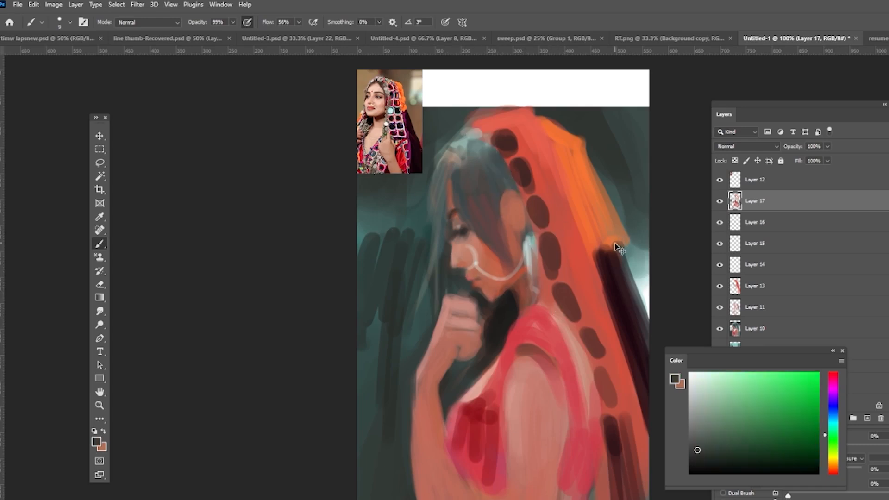
Step: Paint a light strand over the hair and blend orange into the veil's inner edge
{"action": "left_click", "coordinate": [713, 199]}
{"action": "left_click", "coordinate": [458, 262], "text": "alt"}
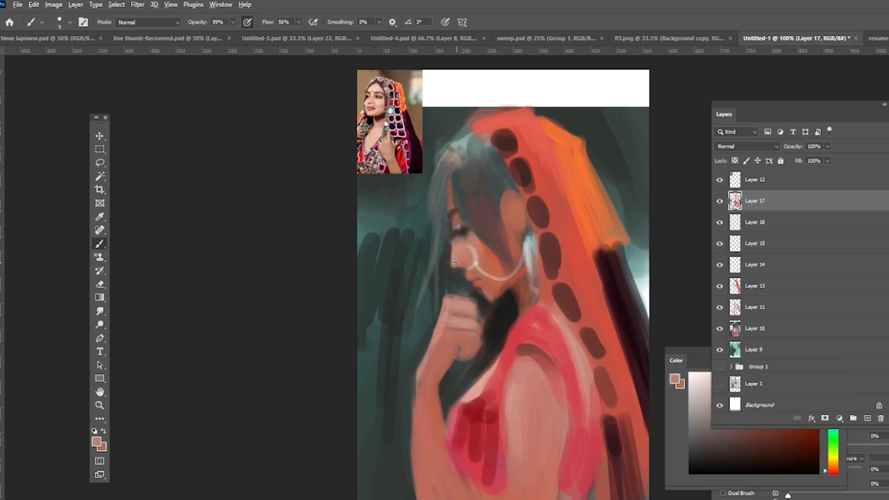
{"action": "left_click", "coordinate": [529, 245], "text": "alt"}
{"action": "mouse_move", "coordinate": [438, 153]}
{"action": "left_mouse_down"}
{"action": "mouse_move", "coordinate": [411, 272]}
{"action": "mouse_move", "coordinate": [422, 275]}
{"action": "left_mouse_up"}
{"action": "left_click", "coordinate": [478, 341], "text": "alt"}
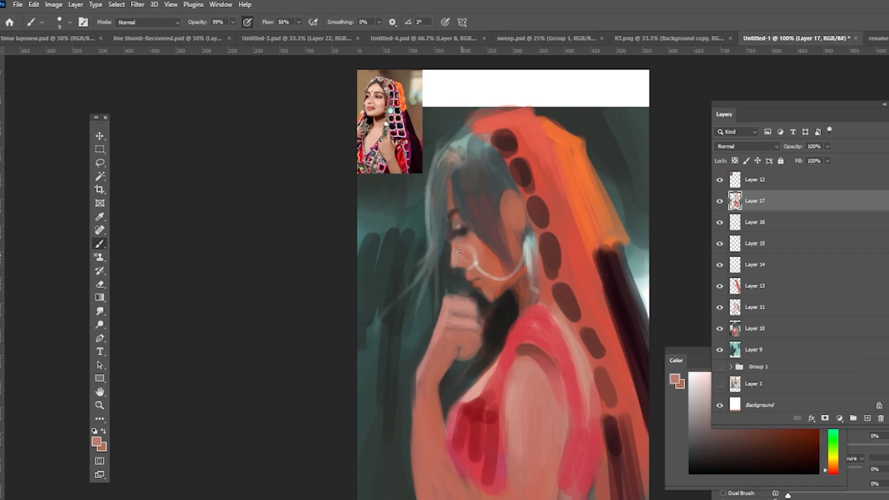
{"action": "left_click", "coordinate": [607, 273], "text": "alt"}
{"action": "left_click_drag", "start_coordinate": [574, 216], "coordinate": [573, 288]}
{"action": "left_click_drag", "start_coordinate": [560, 277], "coordinate": [588, 333]}
{"action": "left_click", "coordinate": [381, 316], "text": "alt"}
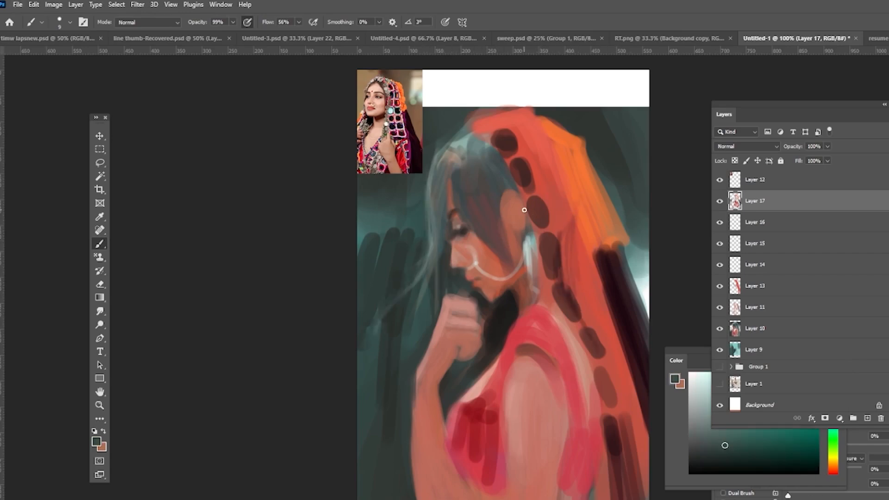
Step: Enlarge the brush and paint deep red strokes over the lower blouse
{"action": "left_click_drag", "start_coordinate": [574, 264], "coordinate": [581, 273]}
{"action": "key", "text": "bracketright"}
{"action": "key", "text": "bracketright"}
{"action": "key", "text": "bracketright"}
{"action": "key", "text": "bracketright"}
{"action": "key", "text": "bracketright"}
{"action": "key", "text": "bracketright"}
{"action": "left_click", "coordinate": [438, 399], "text": "alt"}
{"action": "left_click", "coordinate": [560, 431], "text": "alt"}
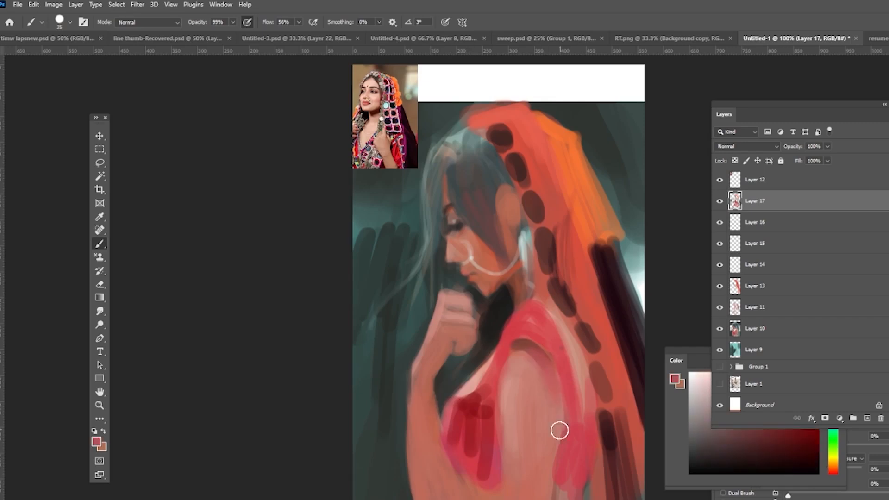
{"action": "left_click", "coordinate": [472, 440], "text": "alt"}
{"action": "mouse_move", "coordinate": [474, 445]}
{"action": "left_mouse_down"}
{"action": "mouse_move", "coordinate": [461, 466]}
{"action": "mouse_move", "coordinate": [488, 464]}
{"action": "mouse_move", "coordinate": [457, 429]}
{"action": "left_mouse_up"}
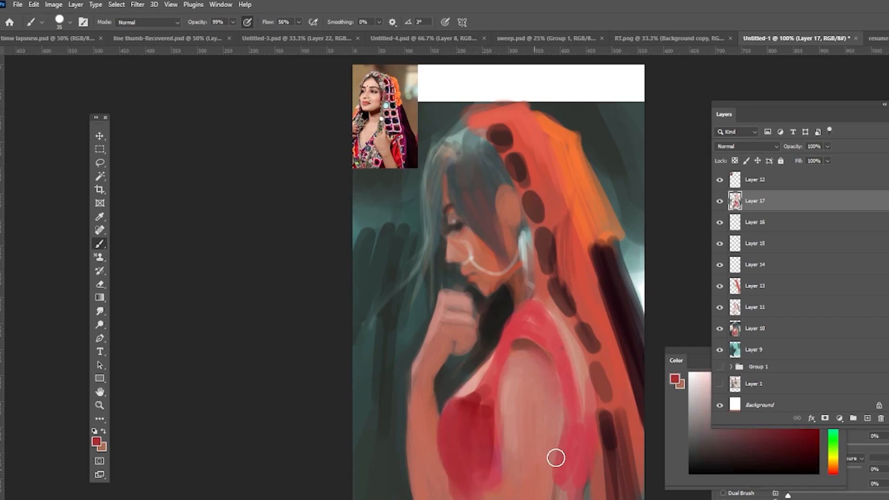
{"action": "left_click_drag", "start_coordinate": [557, 456], "coordinate": [576, 477]}
Step: Paint the veil falling over the shoulder and darken its back edge with long strokes
{"action": "left_click", "coordinate": [546, 398], "text": "alt"}
{"action": "mouse_move", "coordinate": [548, 306]}
{"action": "left_mouse_down"}
{"action": "mouse_move", "coordinate": [584, 371]}
{"action": "mouse_move", "coordinate": [586, 402]}
{"action": "left_mouse_up"}
{"action": "left_click", "coordinate": [574, 446], "text": "alt"}
{"action": "left_click_drag", "start_coordinate": [588, 462], "coordinate": [601, 442]}
{"action": "left_click", "coordinate": [399, 146], "text": "alt"}
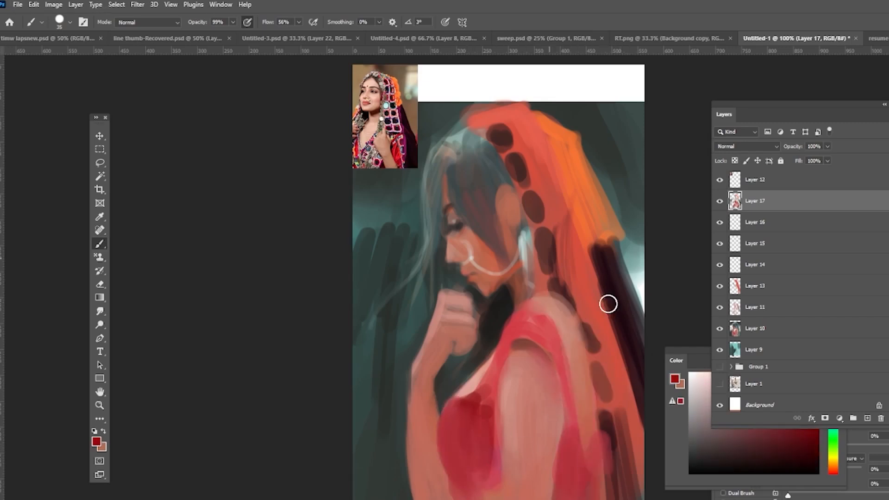
{"action": "left_click_drag", "start_coordinate": [610, 354], "coordinate": [642, 493]}
{"action": "left_click_drag", "start_coordinate": [586, 277], "coordinate": [659, 485]}
{"action": "left_click_drag", "start_coordinate": [618, 312], "coordinate": [641, 429]}
Step: Pick a skin tone and paint strokes down the arm and lower blouse
{"action": "left_click", "coordinate": [506, 405], "text": "alt"}
{"action": "left_click_drag", "start_coordinate": [500, 436], "coordinate": [499, 496]}
{"action": "left_click_drag", "start_coordinate": [407, 409], "coordinate": [407, 496]}
{"action": "key", "text": "ctrl+z"}
{"action": "left_click_drag", "start_coordinate": [430, 446], "coordinate": [444, 495]}
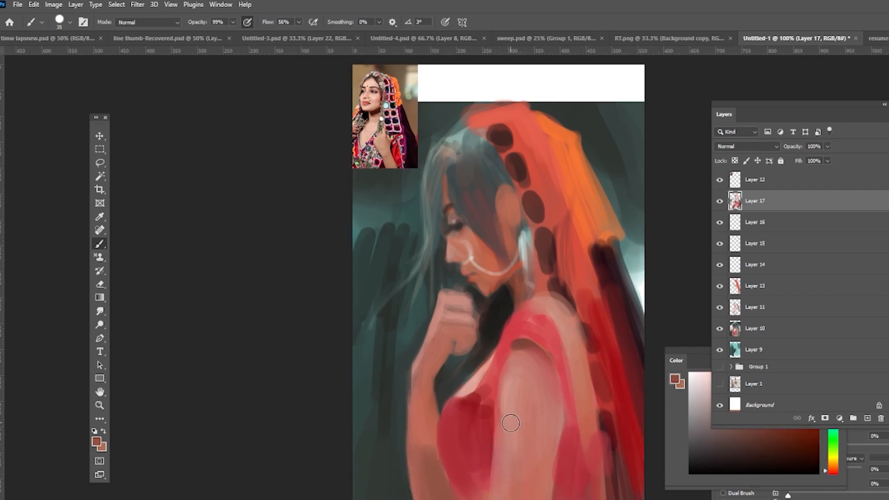
Step: Smooth the left background with dark teal strokes and blend the hair at the top of the head
{"action": "left_click", "coordinate": [380, 214], "text": "alt"}
{"action": "left_click_drag", "start_coordinate": [404, 227], "coordinate": [364, 248]}
{"action": "left_click", "coordinate": [403, 370], "text": "alt"}
{"action": "left_click_drag", "start_coordinate": [363, 328], "coordinate": [357, 381]}
{"action": "left_click", "coordinate": [522, 281], "text": "alt"}
{"action": "left_click_drag", "start_coordinate": [458, 152], "coordinate": [475, 192]}
{"action": "mouse_move", "coordinate": [491, 153]}
{"action": "left_mouse_down"}
{"action": "mouse_move", "coordinate": [441, 157]}
{"action": "mouse_move", "coordinate": [430, 192]}
{"action": "left_mouse_up"}
{"action": "left_click", "coordinate": [502, 88], "text": "alt"}
{"action": "left_click_drag", "start_coordinate": [496, 114], "coordinate": [470, 121]}
{"action": "left_click", "coordinate": [525, 244], "text": "alt"}
{"action": "left_click_drag", "start_coordinate": [526, 245], "coordinate": [530, 279]}
{"action": "left_click", "coordinate": [456, 387], "text": "alt"}
{"action": "left_click_drag", "start_coordinate": [398, 210], "coordinate": [364, 282]}
{"action": "left_click_drag", "start_coordinate": [410, 294], "coordinate": [409, 314]}
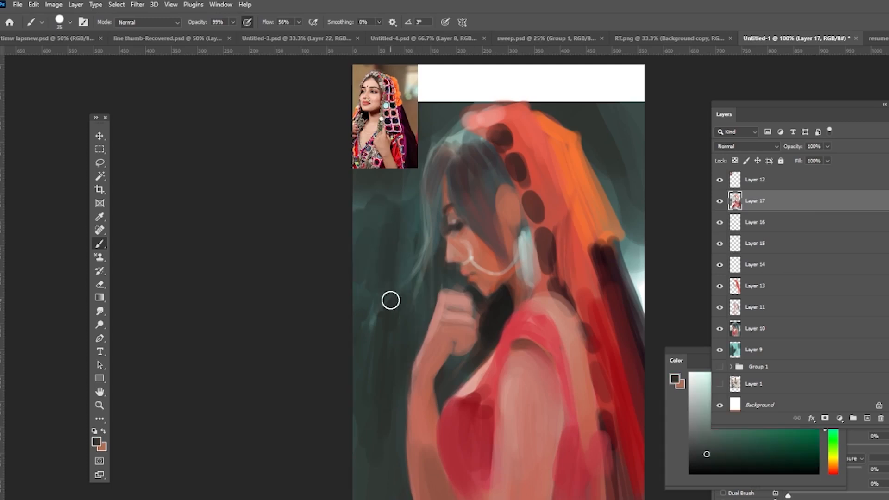
Step: Soften the veil's back edge against the background with teal and orange strokes
{"action": "left_click", "coordinate": [631, 232], "text": "alt"}
{"action": "left_click_drag", "start_coordinate": [636, 250], "coordinate": [641, 322]}
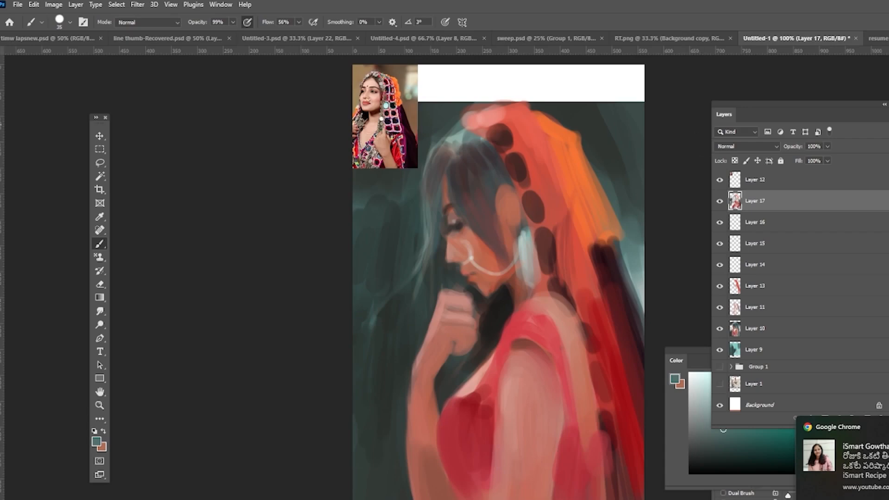
{"action": "left_click", "coordinate": [465, 300], "text": "alt"}
{"action": "left_click_drag", "start_coordinate": [468, 301], "coordinate": [484, 319]}
{"action": "left_click", "coordinate": [609, 231], "text": "alt"}
{"action": "mouse_move", "coordinate": [612, 236]}
{"action": "left_mouse_down"}
{"action": "mouse_move", "coordinate": [627, 303]}
{"action": "mouse_move", "coordinate": [610, 276]}
{"action": "left_mouse_up"}
{"action": "left_click", "coordinate": [609, 244], "text": "alt"}
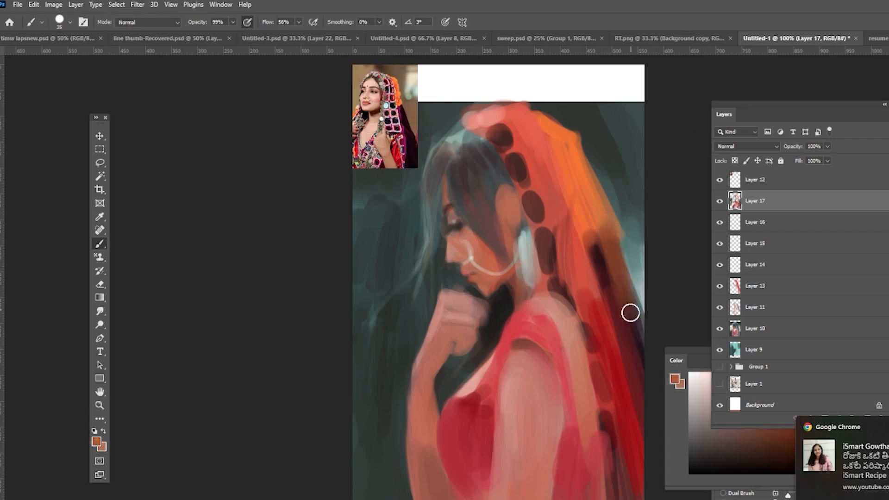
{"action": "left_click", "coordinate": [610, 231], "text": "alt"}
{"action": "left_click", "coordinate": [589, 286], "text": "alt"}
{"action": "mouse_move", "coordinate": [586, 209]}
{"action": "left_mouse_down"}
{"action": "mouse_move", "coordinate": [617, 339]}
{"action": "mouse_move", "coordinate": [634, 481]}
{"action": "left_mouse_up"}
{"action": "left_click", "coordinate": [594, 306], "text": "alt"}
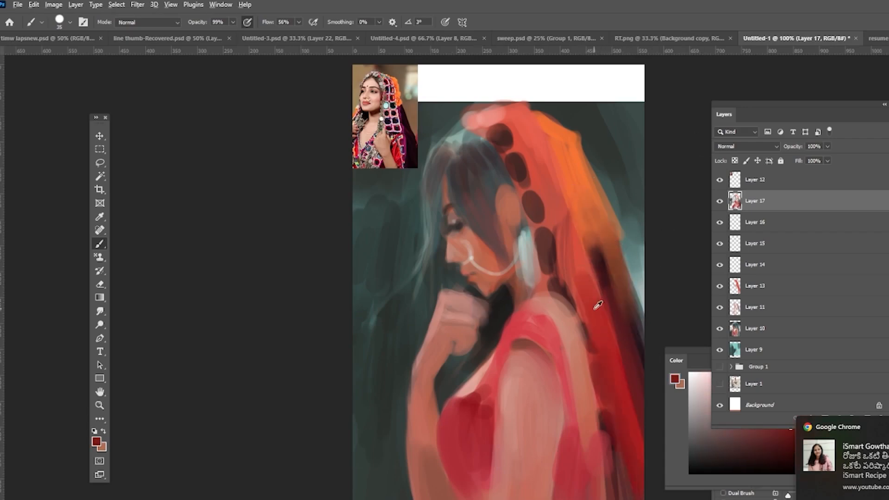
Step: Paint deep red strokes down the veil's back and over the shoulder
{"action": "left_click_drag", "start_coordinate": [608, 370], "coordinate": [633, 486]}
{"action": "left_click", "coordinate": [621, 296], "text": "alt"}
{"action": "left_click_drag", "start_coordinate": [610, 301], "coordinate": [636, 477]}
{"action": "left_click", "coordinate": [602, 264], "text": "alt"}
{"action": "left_click", "coordinate": [610, 240], "text": "alt"}
{"action": "mouse_move", "coordinate": [592, 223]}
{"action": "left_mouse_down"}
{"action": "mouse_move", "coordinate": [637, 343]}
{"action": "mouse_move", "coordinate": [623, 303]}
{"action": "mouse_move", "coordinate": [638, 328]}
{"action": "mouse_move", "coordinate": [606, 292]}
{"action": "left_mouse_up"}
{"action": "left_click", "coordinate": [589, 209], "text": "alt"}
{"action": "left_click", "coordinate": [584, 195], "text": "alt"}
{"action": "left_click", "coordinate": [618, 296], "text": "alt"}
{"action": "left_click", "coordinate": [584, 245], "text": "alt"}
{"action": "left_click_drag", "start_coordinate": [466, 245], "coordinate": [458, 254]}
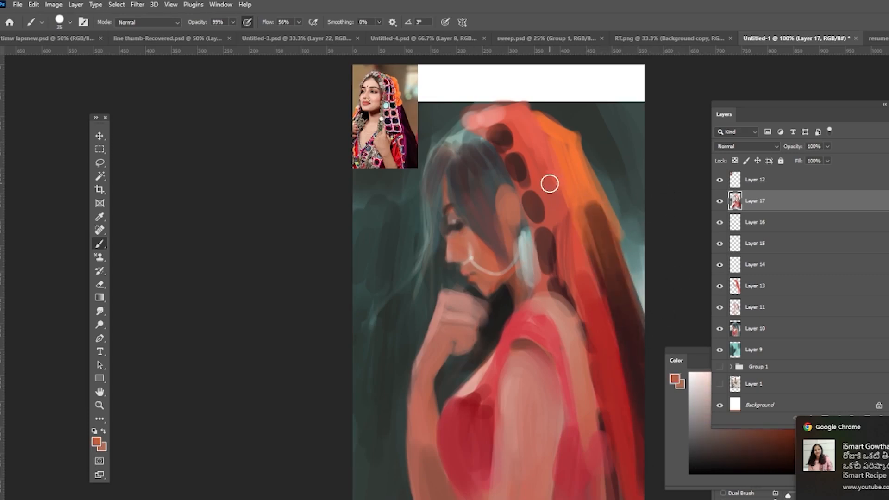
Step: Shade the blouse and shoulder with dark and red strokes
{"action": "left_click_drag", "start_coordinate": [519, 371], "coordinate": [523, 414]}
{"action": "left_click", "coordinate": [500, 301], "text": "alt"}
{"action": "left_click_drag", "start_coordinate": [514, 282], "coordinate": [499, 319]}
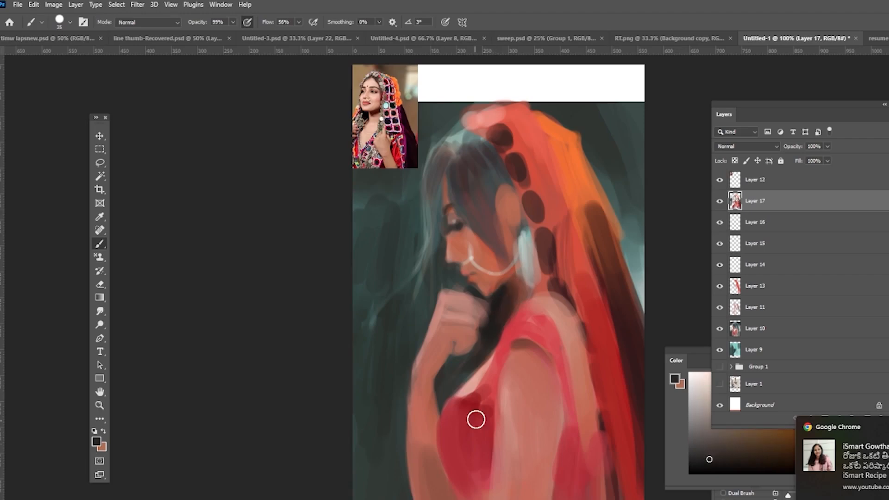
{"action": "left_click_drag", "start_coordinate": [476, 407], "coordinate": [475, 486]}
{"action": "left_click", "coordinate": [466, 440], "text": "alt"}
{"action": "left_click_drag", "start_coordinate": [471, 436], "coordinate": [473, 493]}
{"action": "key", "text": "ctrl+z"}
{"action": "left_click", "coordinate": [552, 334], "text": "alt"}
{"action": "mouse_move", "coordinate": [530, 323]}
{"action": "left_mouse_down"}
{"action": "mouse_move", "coordinate": [552, 343]}
{"action": "mouse_move", "coordinate": [575, 418]}
{"action": "left_mouse_up"}
{"action": "left_click_drag", "start_coordinate": [561, 394], "coordinate": [551, 343]}
{"action": "left_click_drag", "start_coordinate": [527, 300], "coordinate": [506, 335]}
{"action": "left_click", "coordinate": [550, 264], "text": "alt"}
{"action": "left_click_drag", "start_coordinate": [585, 330], "coordinate": [597, 428]}
{"action": "left_click_drag", "start_coordinate": [564, 320], "coordinate": [576, 359]}
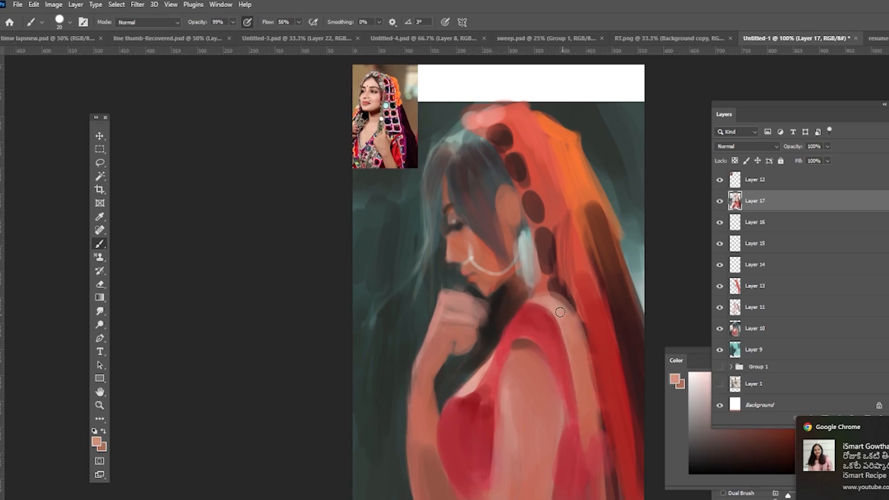
Step: Paint skin tone over the arm and add dark shadow beneath the chin and hand
{"action": "left_click_drag", "start_coordinate": [520, 375], "coordinate": [516, 449]}
{"action": "left_click", "coordinate": [571, 371], "text": "alt"}
{"action": "mouse_move", "coordinate": [551, 366]}
{"action": "left_mouse_down"}
{"action": "mouse_move", "coordinate": [534, 387]}
{"action": "mouse_move", "coordinate": [521, 463]}
{"action": "left_mouse_up"}
{"action": "key", "text": "bracketright"}
{"action": "key", "text": "bracketright"}
{"action": "key", "text": "bracketright"}
{"action": "key", "text": "bracketright"}
{"action": "key", "text": "bracketright"}
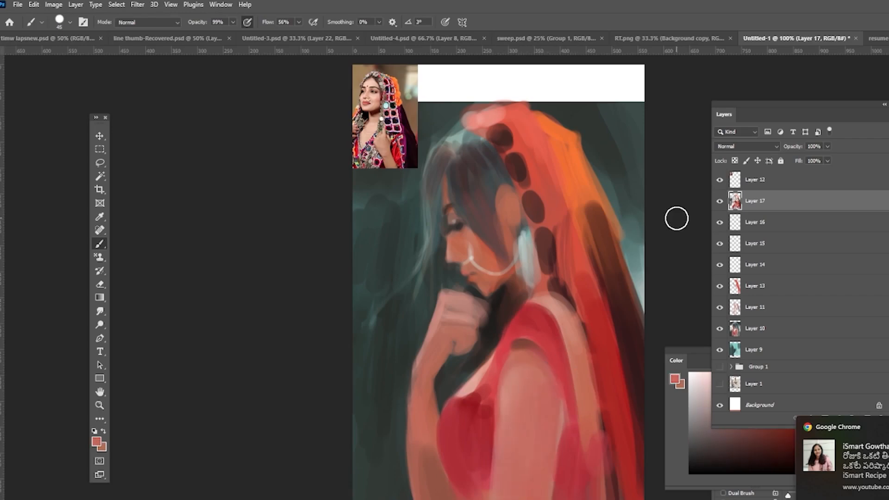
{"action": "key", "text": "bracketleft"}
{"action": "key", "text": "bracketleft"}
{"action": "left_click", "coordinate": [496, 293], "text": "alt"}
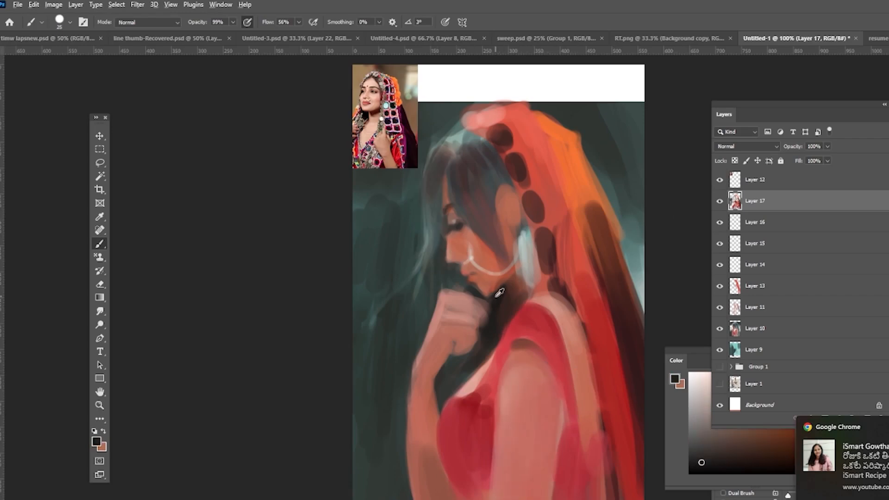
{"action": "left_click", "coordinate": [486, 249], "text": "alt"}
{"action": "left_click_drag", "start_coordinate": [447, 295], "coordinate": [470, 320]}
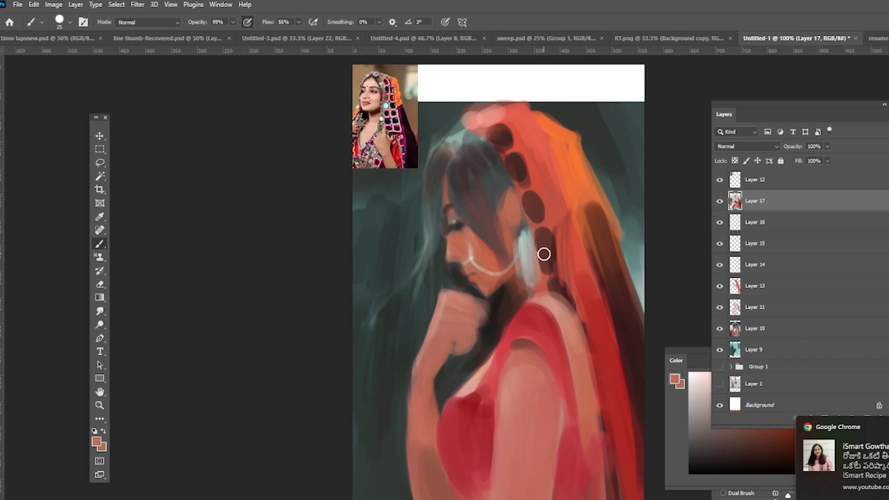
Step: Refine the face, neck and hair edges with skin and dark strokes
{"action": "left_click_drag", "start_coordinate": [508, 189], "coordinate": [496, 214]}
{"action": "left_click_drag", "start_coordinate": [446, 201], "coordinate": [455, 212]}
{"action": "left_click", "coordinate": [527, 202], "text": "alt"}
{"action": "left_click_drag", "start_coordinate": [519, 270], "coordinate": [493, 287]}
{"action": "key", "text": "ctrl+z"}
{"action": "left_click_drag", "start_coordinate": [508, 200], "coordinate": [501, 218]}
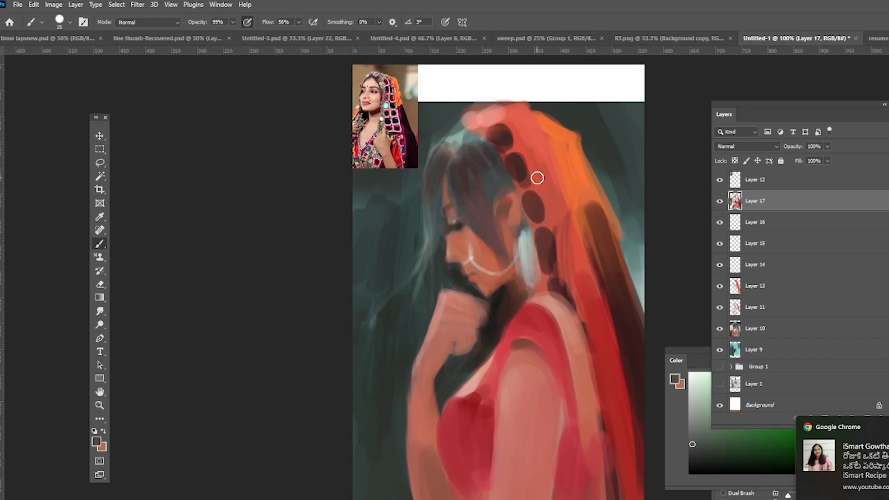
{"action": "left_click_drag", "start_coordinate": [518, 270], "coordinate": [497, 290]}
{"action": "left_click", "coordinate": [524, 349], "text": "alt"}
{"action": "left_click_drag", "start_coordinate": [509, 350], "coordinate": [541, 366]}
{"action": "left_click", "coordinate": [428, 296], "text": "alt"}
{"action": "left_click_drag", "start_coordinate": [430, 246], "coordinate": [406, 320]}
{"action": "left_click", "coordinate": [475, 195], "text": "alt"}
{"action": "left_click_drag", "start_coordinate": [468, 184], "coordinate": [471, 235]}
Step: Reduce the brush size and paint fine hair strands at the top of the head
{"action": "key", "text": "bracketleft"}
{"action": "key", "text": "bracketleft"}
{"action": "key", "text": "bracketleft"}
{"action": "left_click", "coordinate": [473, 224], "text": "alt"}
{"action": "left_click", "coordinate": [446, 159], "text": "alt"}
{"action": "left_click_drag", "start_coordinate": [447, 163], "coordinate": [434, 216]}
{"action": "left_click", "coordinate": [445, 161], "text": "alt"}
{"action": "left_click", "coordinate": [468, 139], "text": "alt"}
{"action": "left_click_drag", "start_coordinate": [463, 147], "coordinate": [443, 159]}
{"action": "left_click", "coordinate": [457, 226], "text": "alt"}
{"action": "left_click_drag", "start_coordinate": [450, 206], "coordinate": [441, 211]}
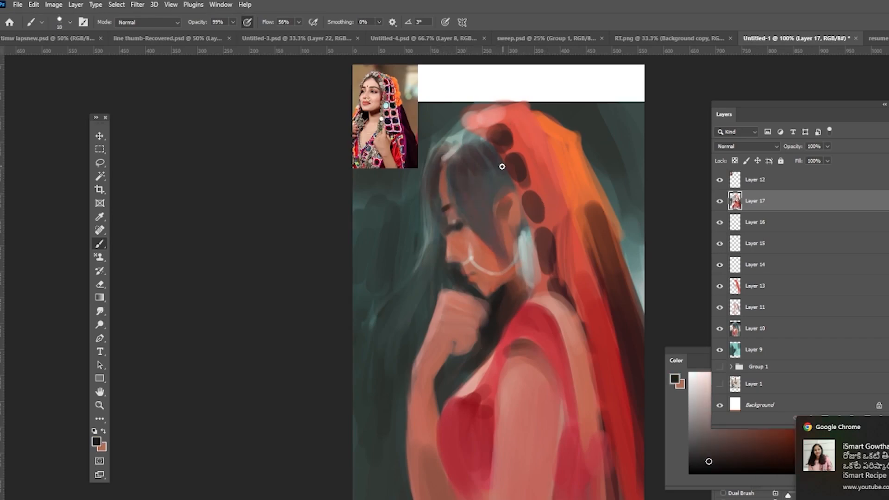
Step: Refine the facial features around the nose, lips, ear and nose ring with small strokes
{"action": "left_click", "coordinate": [526, 174], "text": "alt"}
{"action": "mouse_move", "coordinate": [463, 270]}
{"action": "left_mouse_down"}
{"action": "mouse_move", "coordinate": [473, 278]}
{"action": "mouse_move", "coordinate": [456, 259]}
{"action": "left_mouse_up"}
{"action": "left_click", "coordinate": [479, 245], "text": "alt"}
{"action": "key", "text": "ctrl+z"}
{"action": "left_click", "coordinate": [451, 212], "text": "alt"}
{"action": "left_click", "coordinate": [507, 219], "text": "alt"}
{"action": "left_click_drag", "start_coordinate": [507, 197], "coordinate": [499, 211]}
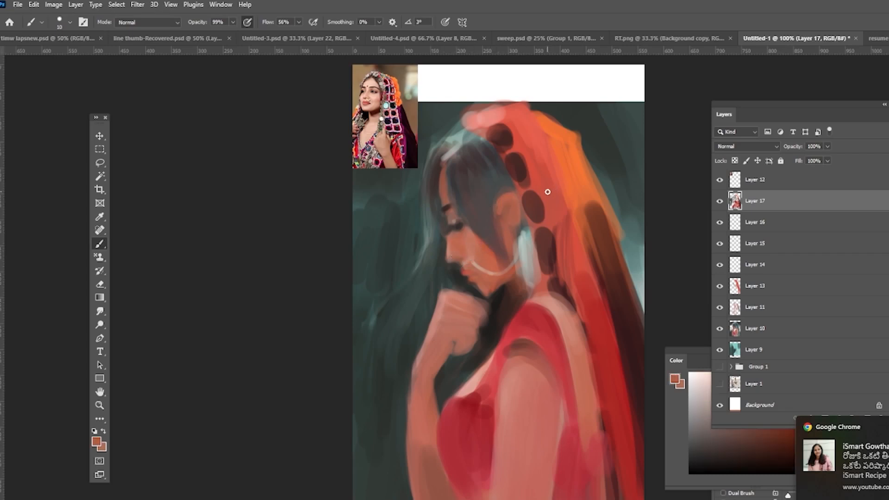
{"action": "left_click", "coordinate": [503, 296], "text": "alt"}
{"action": "mouse_move", "coordinate": [444, 228]}
{"action": "left_mouse_down"}
{"action": "mouse_move", "coordinate": [445, 257]}
{"action": "mouse_move", "coordinate": [506, 260]}
{"action": "left_mouse_up"}
{"action": "left_click", "coordinate": [466, 274], "text": "alt"}
{"action": "left_click", "coordinate": [504, 239], "text": "alt"}
{"action": "left_click", "coordinate": [500, 219], "text": "alt"}
{"action": "left_click", "coordinate": [486, 253], "text": "alt"}
{"action": "left_click", "coordinate": [443, 168], "text": "alt"}
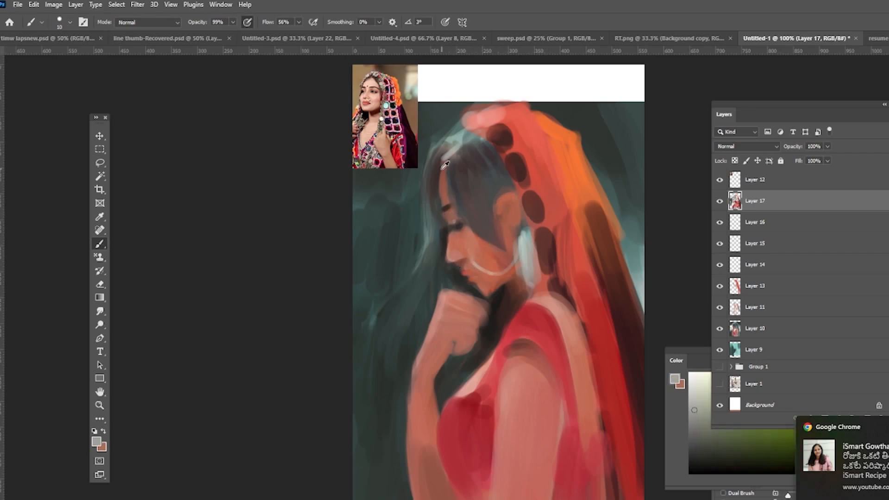
Step: Refine the eyelashes, eye and nearby hair strands with small dark and skin strokes
{"action": "left_click", "coordinate": [495, 187], "text": "alt"}
{"action": "left_click", "coordinate": [462, 270], "text": "alt"}
{"action": "left_click_drag", "start_coordinate": [446, 234], "coordinate": [447, 260]}
{"action": "left_click_drag", "start_coordinate": [455, 264], "coordinate": [461, 270]}
{"action": "left_click", "coordinate": [483, 249], "text": "alt"}
{"action": "left_click", "coordinate": [498, 239], "text": "alt"}
{"action": "left_click_drag", "start_coordinate": [499, 208], "coordinate": [522, 196]}
{"action": "left_click", "coordinate": [445, 237], "text": "alt"}
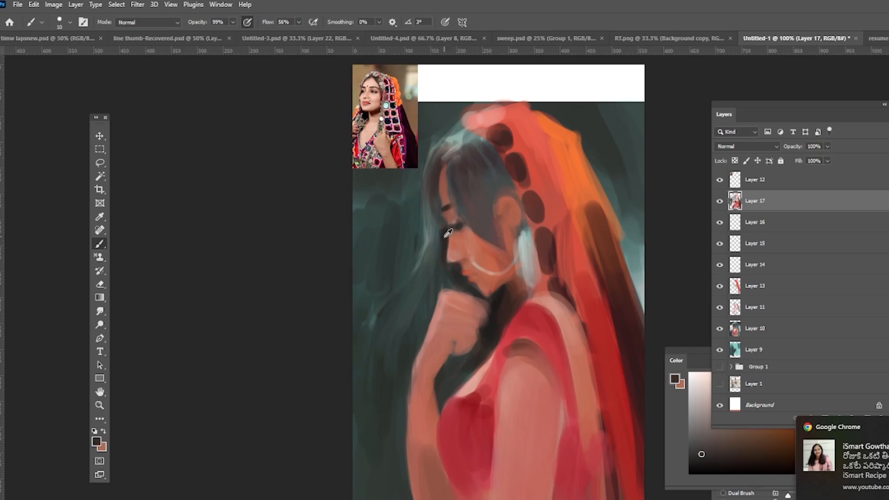
{"action": "left_click_drag", "start_coordinate": [438, 214], "coordinate": [436, 242]}
{"action": "left_click", "coordinate": [531, 313], "text": "alt"}
{"action": "left_click_drag", "start_coordinate": [464, 272], "coordinate": [476, 279]}
{"action": "left_click", "coordinate": [485, 251], "text": "alt"}
{"action": "left_click", "coordinate": [460, 222], "text": "alt"}
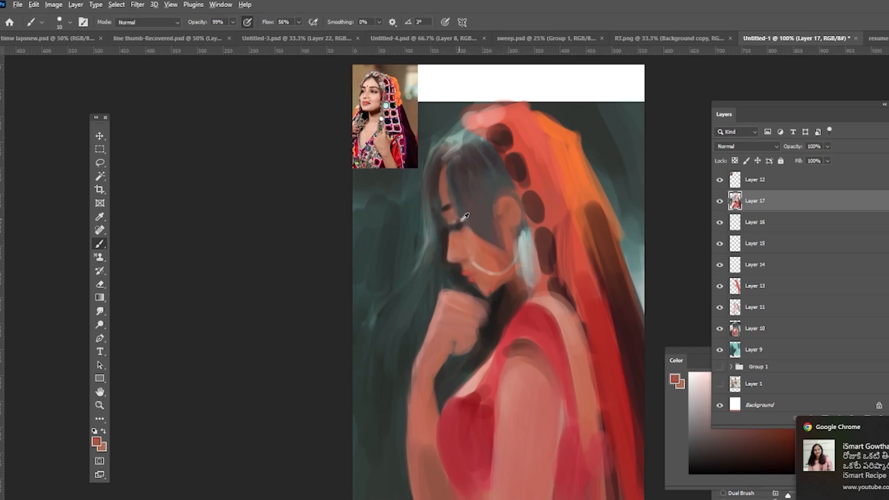
Step: Add skin and shadow strokes around the cheek, ear and temple
{"action": "left_click", "coordinate": [468, 237], "text": "alt"}
{"action": "left_click_drag", "start_coordinate": [499, 204], "coordinate": [515, 199]}
{"action": "left_click", "coordinate": [501, 254], "text": "alt"}
{"action": "left_click", "coordinate": [505, 250], "text": "alt"}
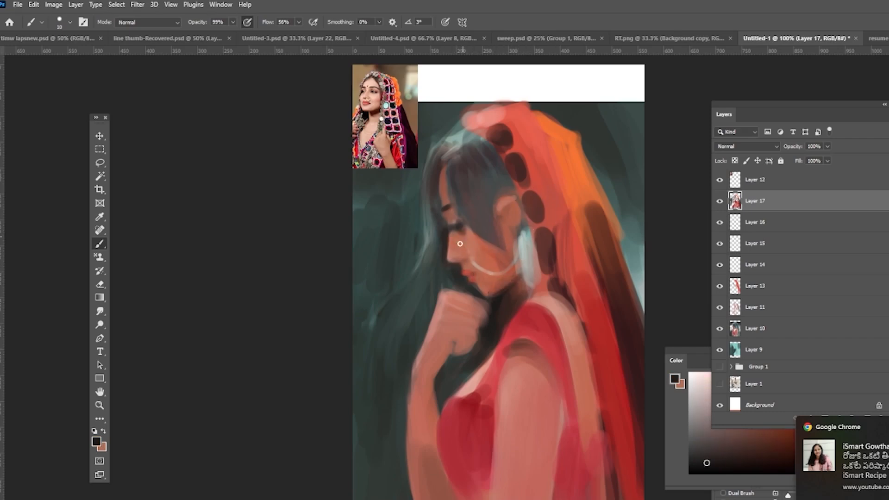
{"action": "left_click", "coordinate": [549, 170], "text": "alt"}
{"action": "left_click", "coordinate": [522, 206], "text": "alt"}
{"action": "mouse_move", "coordinate": [499, 242]}
{"action": "left_mouse_down"}
{"action": "mouse_move", "coordinate": [510, 302]}
{"action": "mouse_move", "coordinate": [505, 278]}
{"action": "left_mouse_up"}
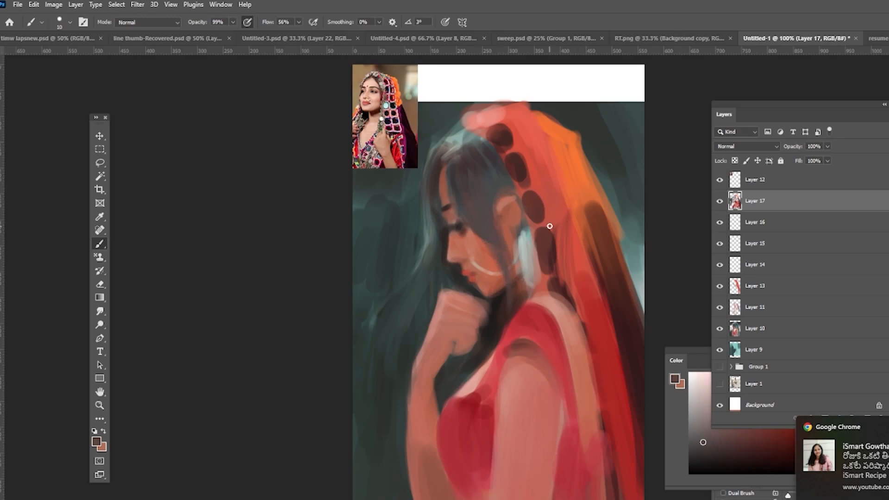
{"action": "left_click", "coordinate": [453, 227], "text": "alt"}
{"action": "left_click", "coordinate": [463, 267], "text": "alt"}
{"action": "left_click_drag", "start_coordinate": [464, 257], "coordinate": [456, 260]}
{"action": "left_click", "coordinate": [457, 208], "text": "alt"}
{"action": "left_click_drag", "start_coordinate": [452, 207], "coordinate": [444, 210]}
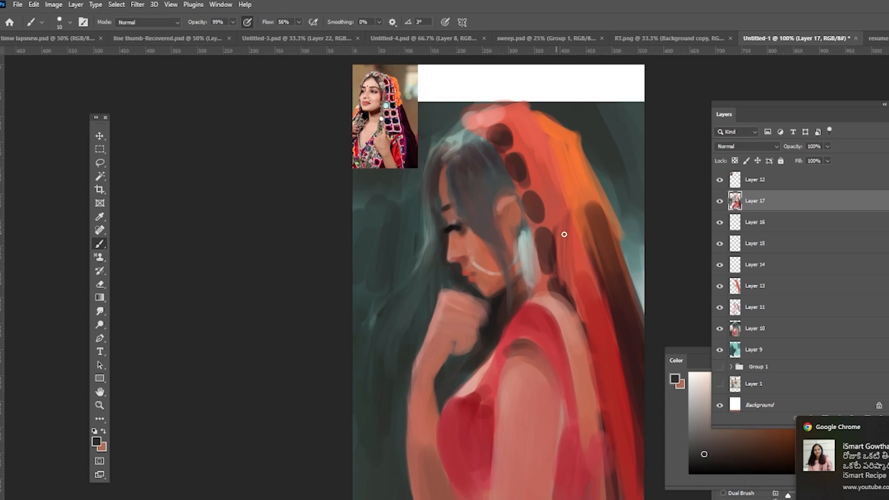
Step: Brush a few strokes along the veil beside the neck
{"action": "left_click", "coordinate": [544, 340], "text": "alt"}
{"action": "left_click_drag", "start_coordinate": [561, 329], "coordinate": [568, 354]}
{"action": "left_click", "coordinate": [525, 240], "text": "alt"}
Step: Open the Brush Settings panel and enable pressure control for the brush opacity
{"action": "left_click_drag", "start_coordinate": [813, 114], "coordinate": [799, 89]}
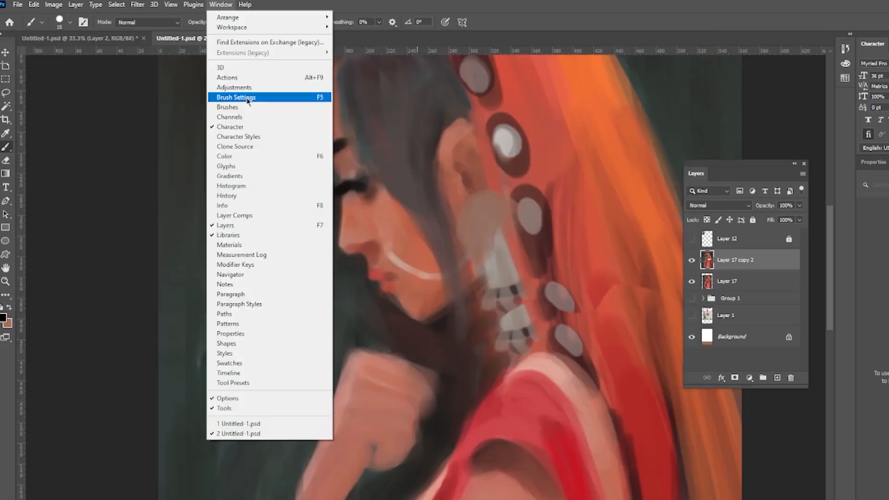
{"action": "left_click", "coordinate": [237, 89]}
{"action": "left_click_drag", "start_coordinate": [757, 198], "coordinate": [743, 198]}
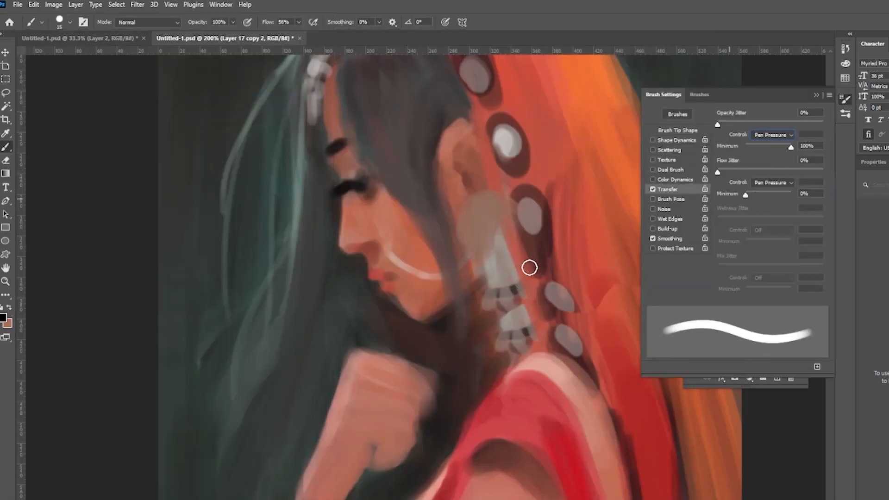
{"action": "left_click", "coordinate": [248, 22]}
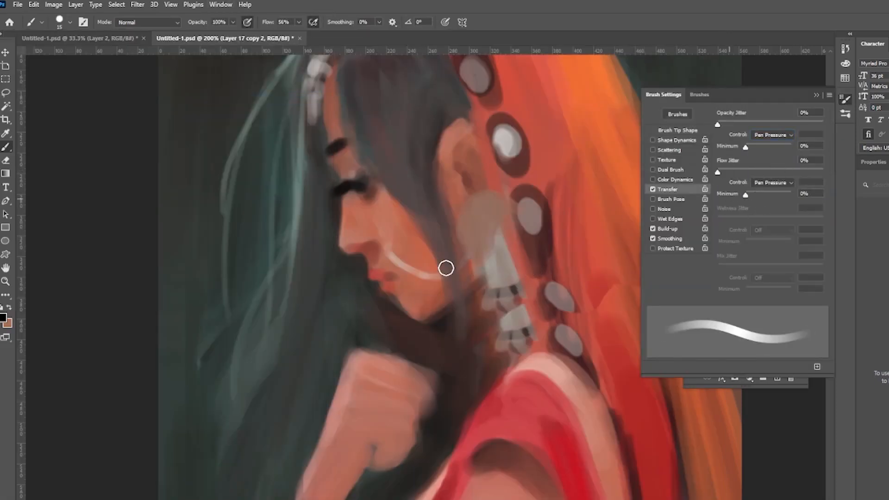
Step: Sample the lip red, shrink the brush and paint the lips and nostril
{"action": "left_click", "coordinate": [387, 274], "text": "alt"}
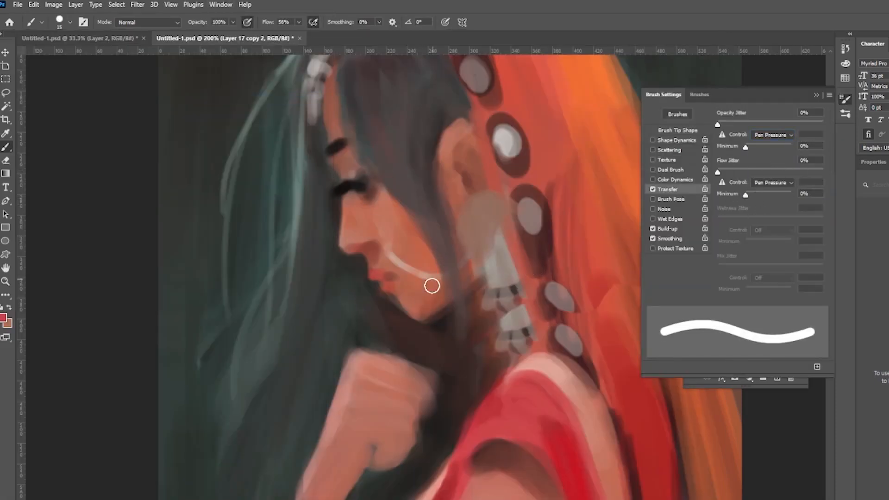
{"action": "key", "text": "bracketleft"}
{"action": "key", "text": "bracketleft"}
{"action": "key", "text": "bracketleft"}
{"action": "key", "text": "bracketleft"}
{"action": "left_click_drag", "start_coordinate": [374, 274], "coordinate": [399, 275]}
{"action": "left_click_drag", "start_coordinate": [353, 251], "coordinate": [372, 249]}
Step: Shrink the brush further and refine the lip line and mouth corner with fine strokes
{"action": "left_click", "coordinate": [554, 220], "text": "alt"}
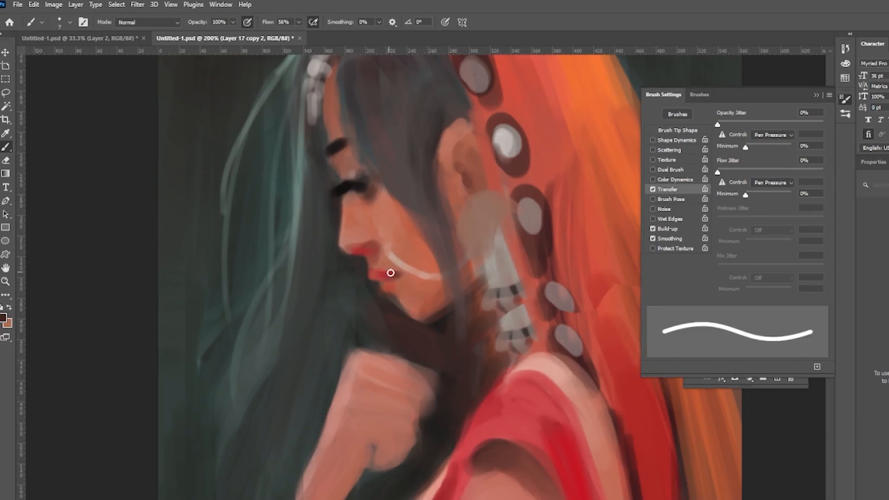
{"action": "key", "text": "bracketleft"}
{"action": "key", "text": "bracketleft"}
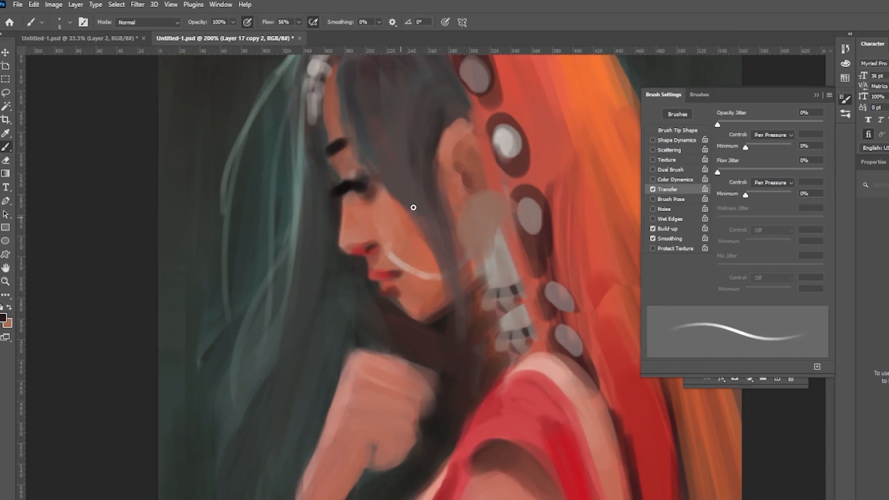
{"action": "left_click", "coordinate": [385, 277], "text": "alt"}
{"action": "left_click", "coordinate": [401, 287], "text": "alt"}
{"action": "mouse_move", "coordinate": [389, 276]}
{"action": "left_mouse_down"}
{"action": "mouse_move", "coordinate": [406, 268]}
{"action": "mouse_move", "coordinate": [393, 275]}
{"action": "mouse_move", "coordinate": [356, 259]}
{"action": "left_mouse_up"}
{"action": "left_click", "coordinate": [394, 286], "text": "alt"}
{"action": "left_click", "coordinate": [358, 259], "text": "alt"}
{"action": "left_click_drag", "start_coordinate": [400, 290], "coordinate": [392, 300]}
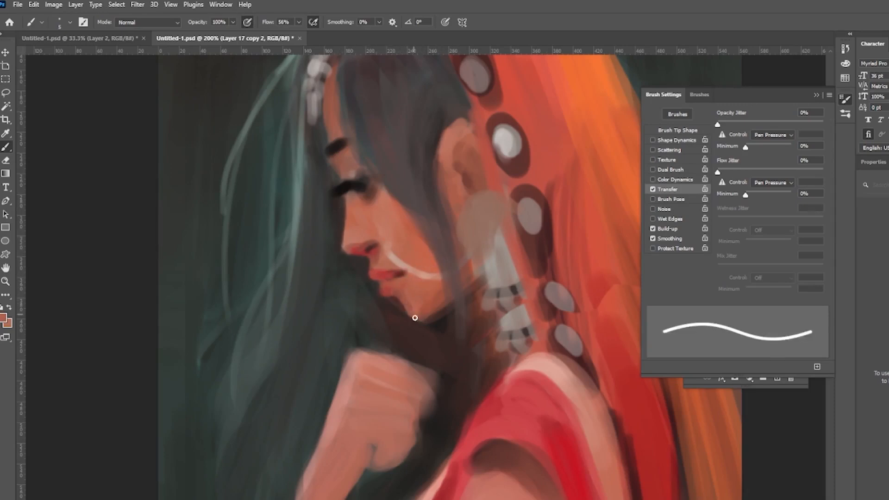
Step: Paint skin strokes along the jawline under the chin
{"action": "left_click", "coordinate": [392, 224], "text": "alt"}
{"action": "left_click", "coordinate": [423, 311], "text": "alt"}
{"action": "left_click_drag", "start_coordinate": [444, 309], "coordinate": [489, 279]}
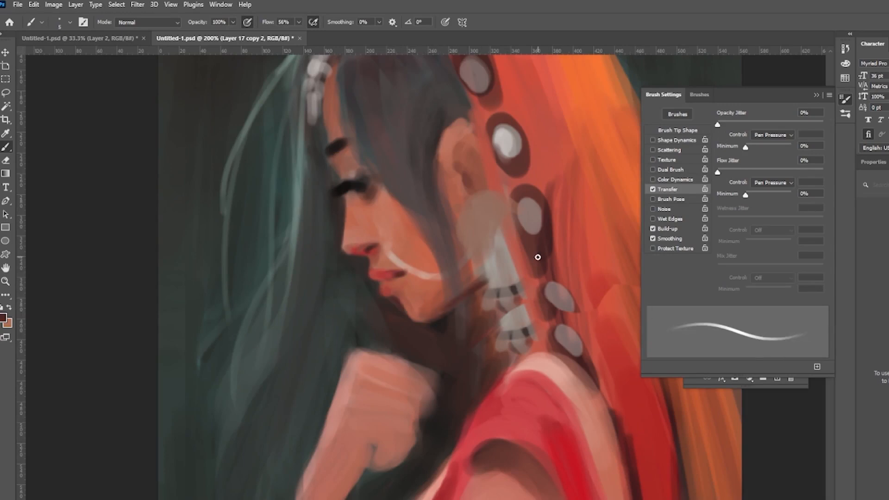
{"action": "left_click", "coordinate": [370, 242], "text": "alt"}
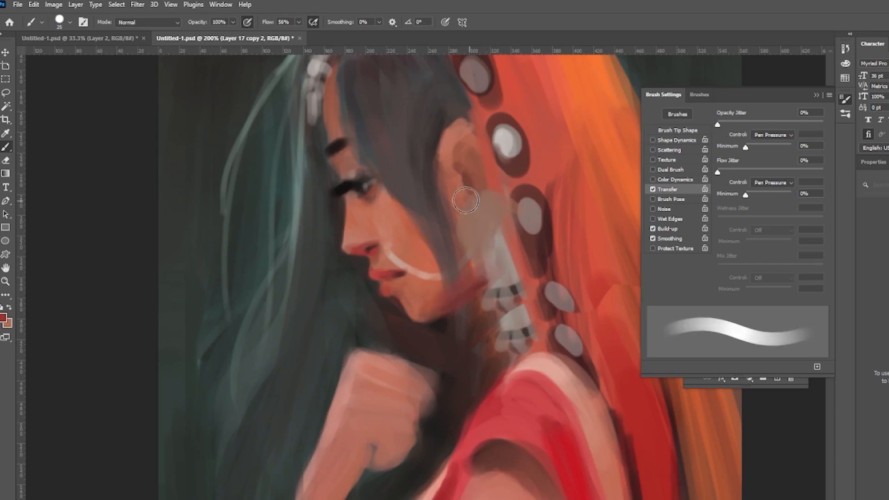
Step: Paint strokes over the hair behind the face and along the neck and earring
{"action": "key", "text": "z"}
{"action": "left_click", "coordinate": [449, 273], "text": "alt"}
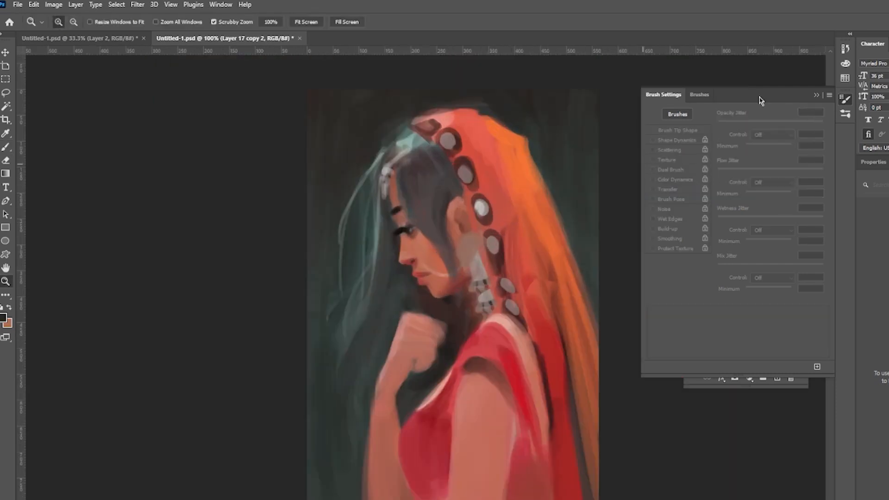
{"action": "left_click_drag", "start_coordinate": [761, 100], "coordinate": [723, 185]}
{"action": "key", "text": "b"}
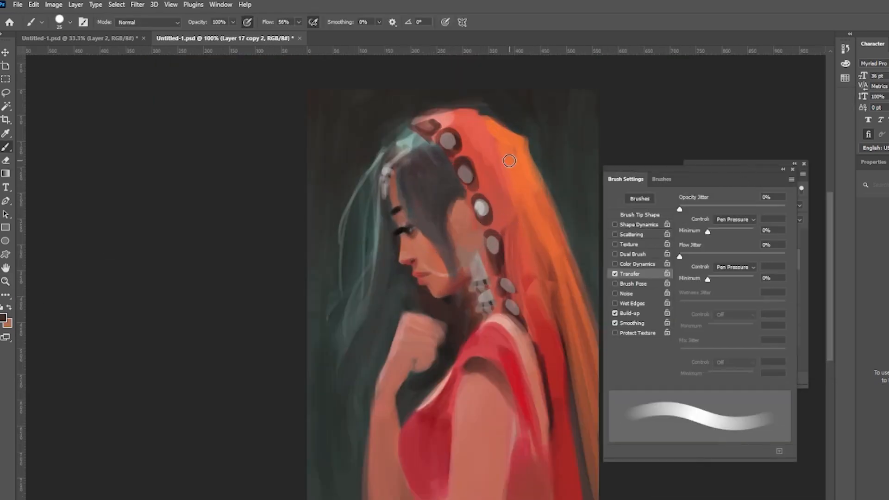
{"action": "left_click", "coordinate": [402, 189], "text": "alt"}
{"action": "left_click", "coordinate": [414, 185], "text": "alt"}
{"action": "left_click_drag", "start_coordinate": [419, 181], "coordinate": [444, 224]}
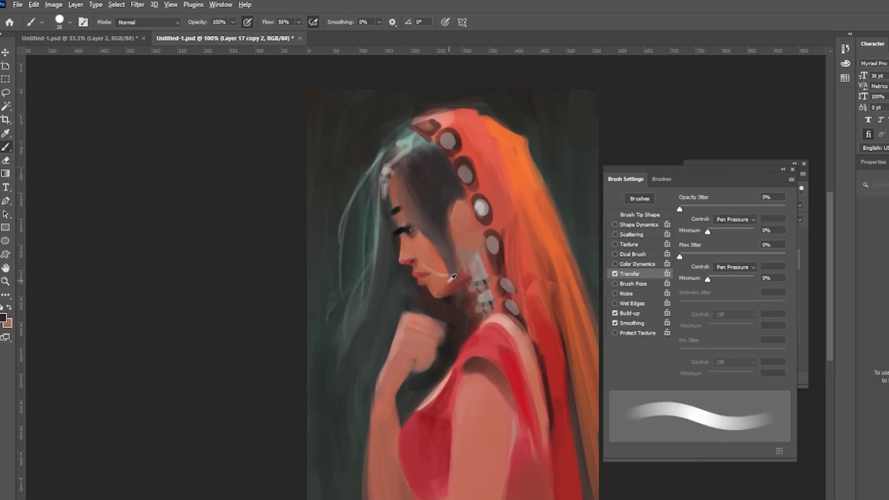
{"action": "left_click", "coordinate": [511, 252], "text": "alt"}
{"action": "left_click_drag", "start_coordinate": [484, 254], "coordinate": [444, 277]}
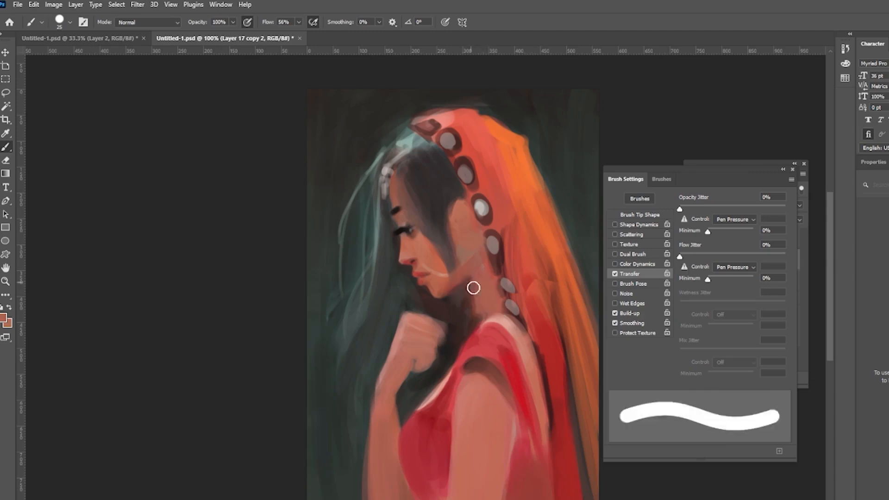
{"action": "left_click", "coordinate": [442, 211], "text": "alt"}
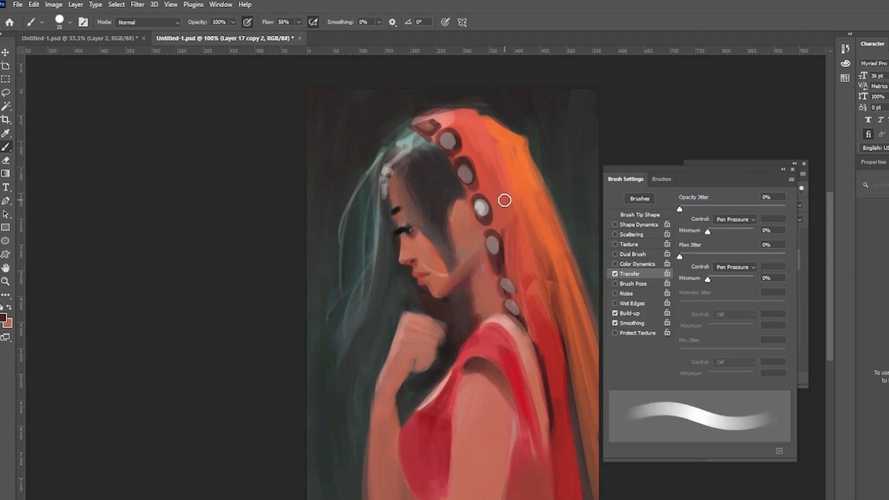
Step: Lasso a small area near the chin and adjust it with Free Transform, then deselect
{"action": "key", "text": "z"}
{"action": "left_click", "coordinate": [536, 267], "text": "alt"}
{"action": "key", "text": "F7"}
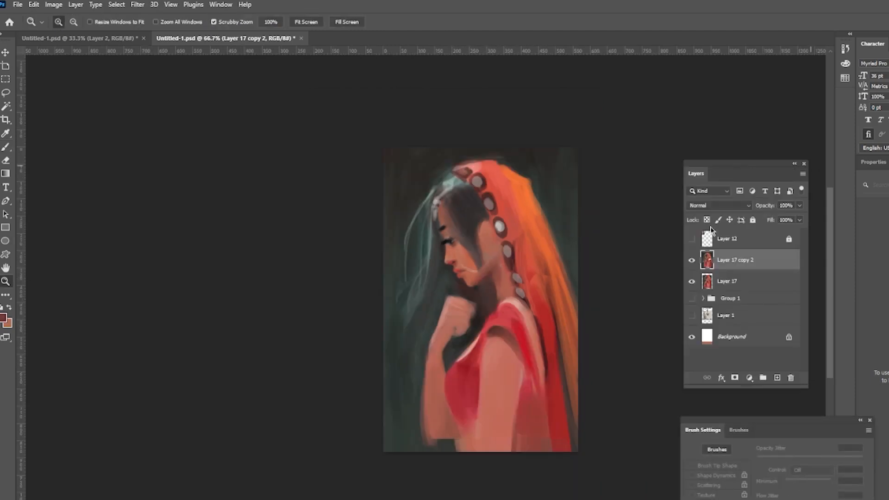
{"action": "left_click", "coordinate": [5, 93]}
{"action": "left_click_drag", "start_coordinate": [451, 289], "coordinate": [437, 292]}
{"action": "key", "text": "ctrl+t"}
{"action": "left_click_drag", "start_coordinate": [391, 458], "coordinate": [402, 446]}
{"action": "key", "text": "Return"}
{"action": "key", "text": "Return"}
{"action": "key", "text": "ctrl+d"}
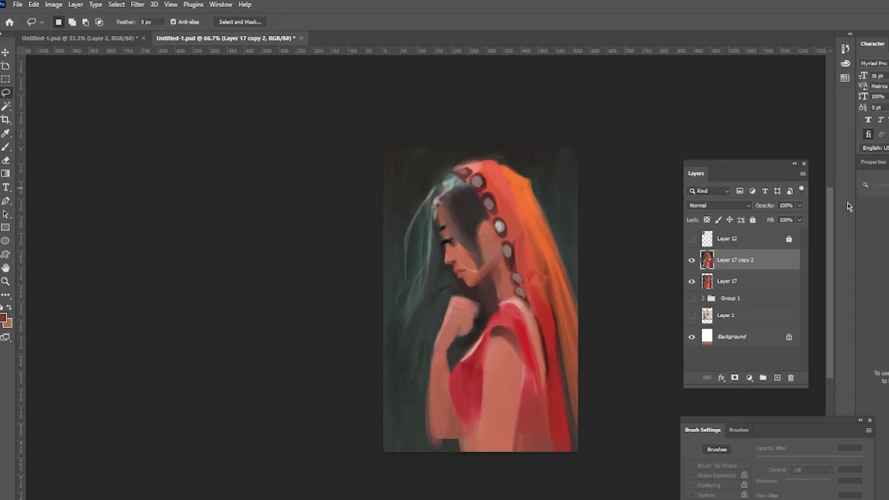
Step: Create a new layer and paint broad dark strokes across the background with a large brush
{"action": "key", "text": "ctrl+shift+alt+n"}
{"action": "key", "text": "b"}
{"action": "left_click", "coordinate": [446, 239], "text": "alt"}
{"action": "key", "text": "]"}
{"action": "key", "text": "]"}
{"action": "key", "text": "]"}
{"action": "key", "text": "]"}
{"action": "key", "text": "]"}
{"action": "key", "text": "]"}
{"action": "key", "text": "]"}
{"action": "key", "text": "]"}
{"action": "key", "text": "]"}
{"action": "key", "text": "]"}
{"action": "key", "text": "]"}
{"action": "mouse_move", "coordinate": [764, 420]}
{"action": "left_mouse_down"}
{"action": "mouse_move", "coordinate": [726, 223]}
{"action": "mouse_move", "coordinate": [702, 402]}
{"action": "left_mouse_up"}
{"action": "left_click_drag", "start_coordinate": [568, 155], "coordinate": [574, 199]}
{"action": "mouse_move", "coordinate": [392, 194]}
{"action": "left_mouse_down"}
{"action": "mouse_move", "coordinate": [545, 143]}
{"action": "mouse_move", "coordinate": [579, 175]}
{"action": "left_mouse_up"}
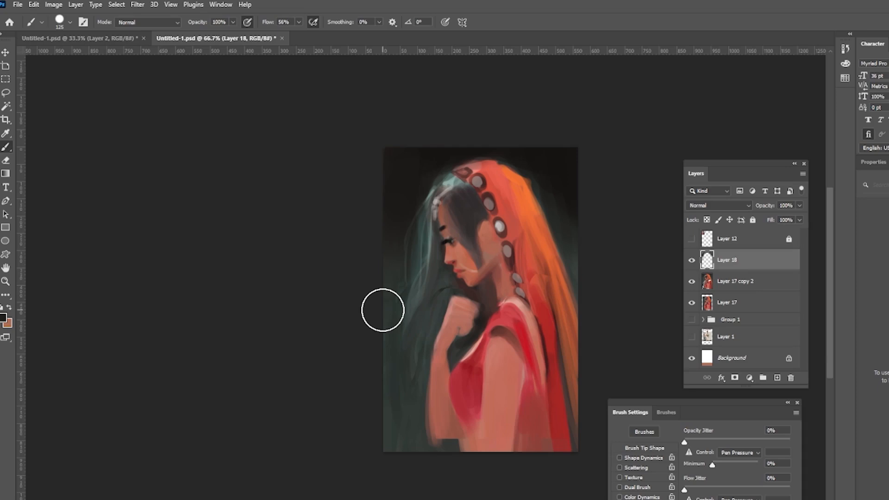
Step: Add new layers and paint light hair strands beside the face and earring with a small brush
{"action": "key", "text": "ctrl+shift+alt+n"}
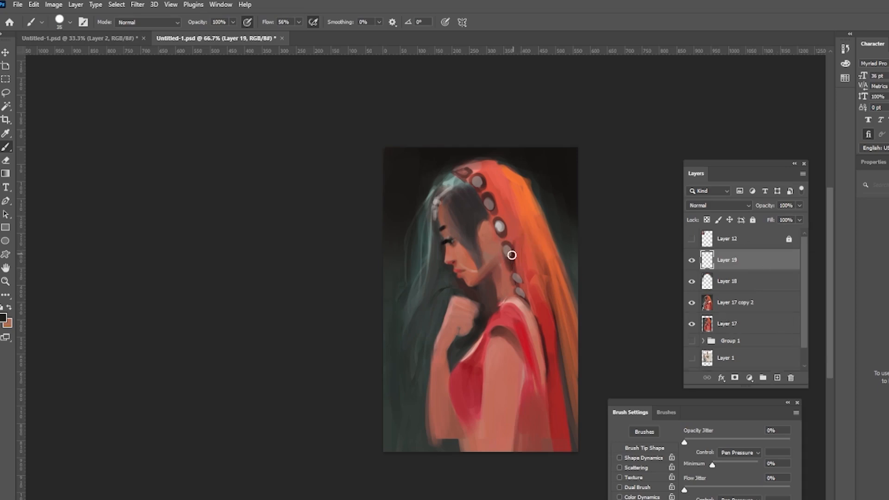
{"action": "key", "text": "bracketleft"}
{"action": "key", "text": "bracketleft"}
{"action": "key", "text": "bracketleft"}
{"action": "key", "text": "bracketleft"}
{"action": "key", "text": "bracketleft"}
{"action": "key", "text": "bracketleft"}
{"action": "key", "text": "bracketleft"}
{"action": "key", "text": "bracketleft"}
{"action": "key", "text": "bracketleft"}
{"action": "key", "text": "ctrl+shift+alt+n"}
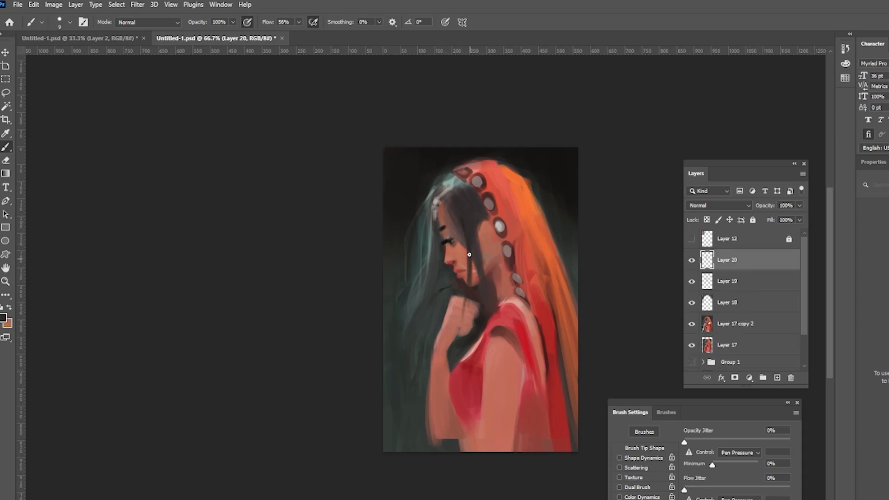
{"action": "key", "text": "bracketleft"}
{"action": "key", "text": "bracketleft"}
{"action": "key", "text": "bracketleft"}
{"action": "key", "text": "bracketleft"}
{"action": "left_click", "coordinate": [419, 259], "text": "alt"}
{"action": "left_click_drag", "start_coordinate": [433, 211], "coordinate": [410, 301]}
{"action": "left_click", "coordinate": [424, 252], "text": "alt"}
{"action": "left_click_drag", "start_coordinate": [490, 228], "coordinate": [491, 243]}
{"action": "left_click", "coordinate": [507, 251], "text": "alt"}
{"action": "left_click_drag", "start_coordinate": [492, 251], "coordinate": [496, 292]}
{"action": "left_click", "coordinate": [497, 266], "text": "alt"}
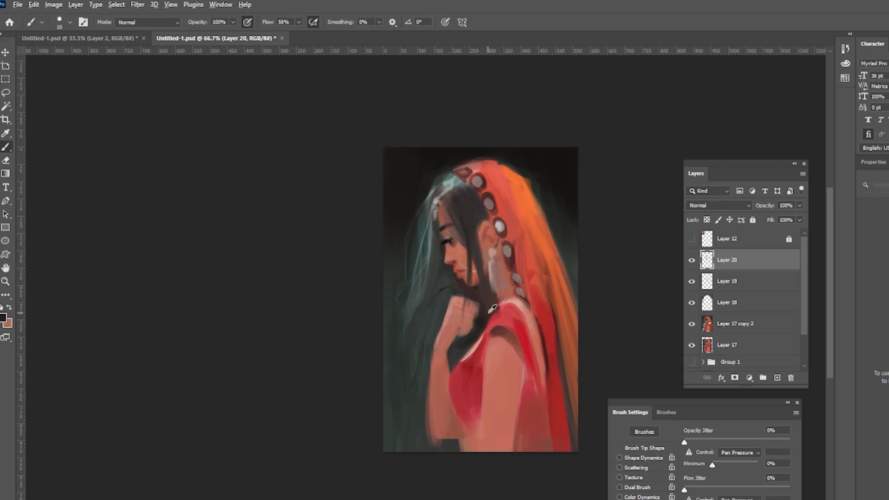
Step: Paint long hair strands falling past the hand with a slightly larger brush
{"action": "left_click", "coordinate": [523, 361], "text": "alt"}
{"action": "left_click", "coordinate": [419, 297], "text": "alt"}
{"action": "left_click_drag", "start_coordinate": [426, 246], "coordinate": [407, 322]}
{"action": "key", "text": "]"}
{"action": "key", "text": "]"}
{"action": "left_click_drag", "start_coordinate": [411, 263], "coordinate": [407, 308]}
{"action": "left_click_drag", "start_coordinate": [404, 215], "coordinate": [411, 331]}
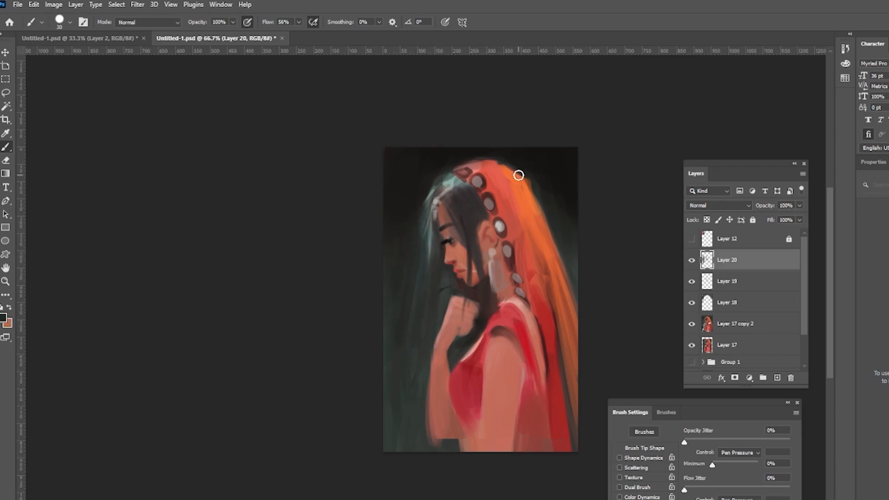
Step: Add strokes along the veil edge, blouse shoulder and earring
{"action": "left_click", "coordinate": [512, 315], "text": "alt"}
{"action": "left_click_drag", "start_coordinate": [515, 322], "coordinate": [529, 362]}
{"action": "left_click_drag", "start_coordinate": [480, 343], "coordinate": [458, 377]}
{"action": "left_click", "coordinate": [443, 181], "text": "alt"}
{"action": "left_click_drag", "start_coordinate": [493, 262], "coordinate": [498, 284]}
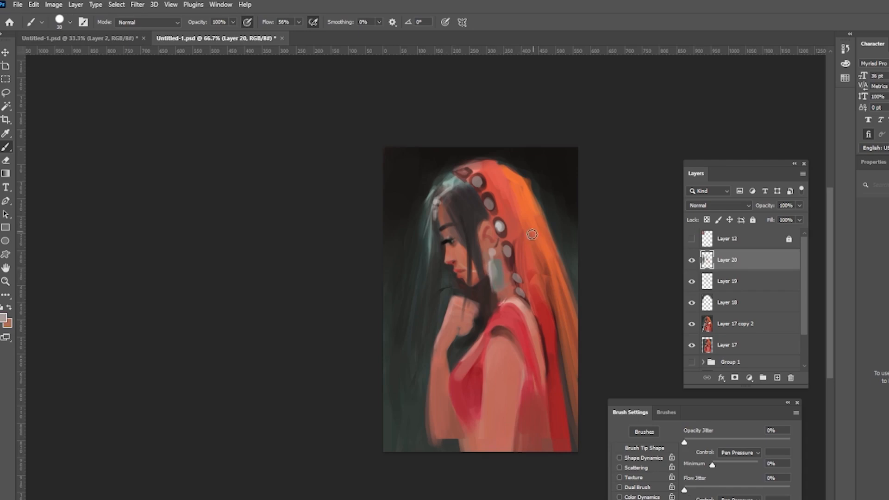
Step: Paint strokes across the earring, hair and the top of the veil
{"action": "mouse_move", "coordinate": [449, 207]}
{"action": "left_mouse_down"}
{"action": "mouse_move", "coordinate": [456, 226]}
{"action": "mouse_move", "coordinate": [485, 220]}
{"action": "left_mouse_up"}
{"action": "left_click", "coordinate": [463, 204], "text": "alt"}
{"action": "left_click", "coordinate": [490, 220], "text": "alt"}
{"action": "left_click_drag", "start_coordinate": [487, 223], "coordinate": [495, 252]}
{"action": "left_click", "coordinate": [554, 213], "text": "alt"}
{"action": "left_click_drag", "start_coordinate": [518, 170], "coordinate": [539, 202]}
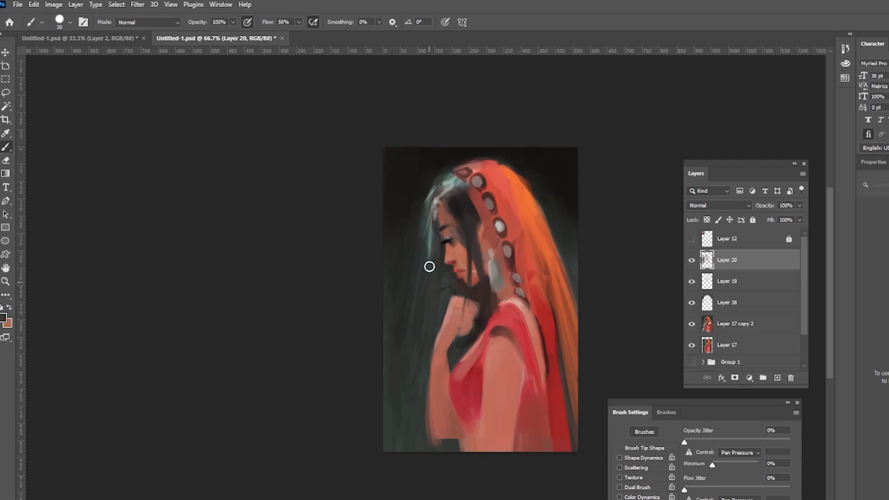
Step: Paint flowing hair strands on the left and a long stroke down the veil's outer edge
{"action": "left_click_drag", "start_coordinate": [399, 256], "coordinate": [398, 342]}
{"action": "left_click", "coordinate": [551, 262], "text": "alt"}
{"action": "key", "text": "]"}
{"action": "key", "text": "]"}
{"action": "left_click_drag", "start_coordinate": [544, 273], "coordinate": [572, 417]}
{"action": "left_click", "coordinate": [419, 218], "text": "alt"}
{"action": "mouse_move", "coordinate": [427, 243]}
{"action": "left_mouse_down"}
{"action": "mouse_move", "coordinate": [427, 320]}
{"action": "mouse_move", "coordinate": [410, 303]}
{"action": "left_mouse_up"}
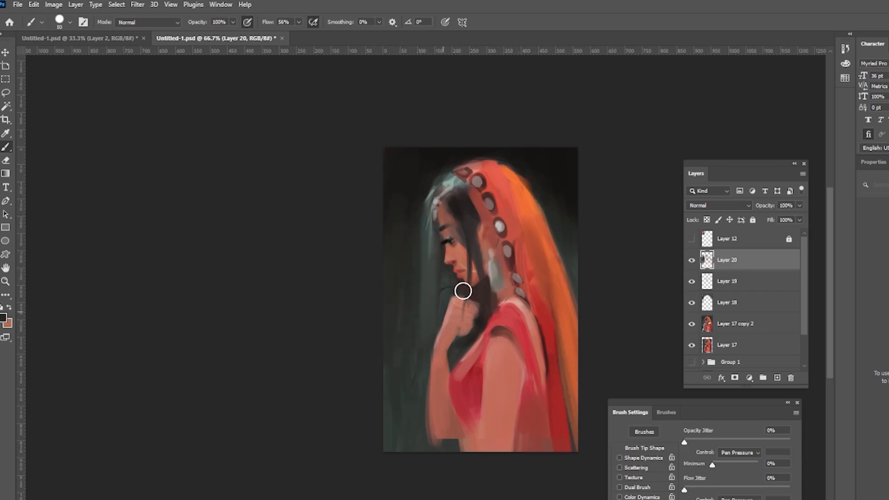
Step: Extend the hair strands down the left side into the background
{"action": "left_click", "coordinate": [408, 279], "text": "alt"}
{"action": "left_click_drag", "start_coordinate": [407, 259], "coordinate": [404, 354]}
{"action": "left_click_drag", "start_coordinate": [570, 183], "coordinate": [575, 210]}
{"action": "left_click_drag", "start_coordinate": [405, 356], "coordinate": [407, 442]}
{"action": "left_click_drag", "start_coordinate": [396, 282], "coordinate": [406, 202]}
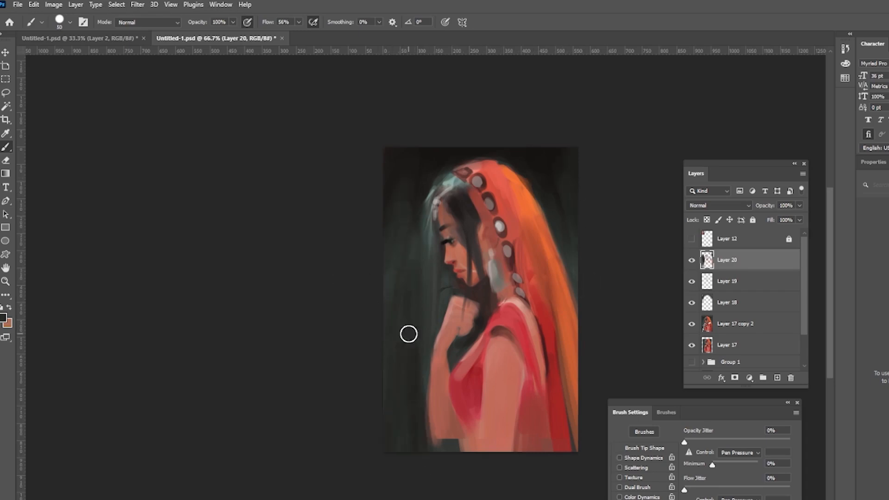
{"action": "left_click_drag", "start_coordinate": [410, 262], "coordinate": [396, 211]}
{"action": "left_click_drag", "start_coordinate": [397, 212], "coordinate": [405, 166]}
{"action": "left_click_drag", "start_coordinate": [402, 303], "coordinate": [399, 389]}
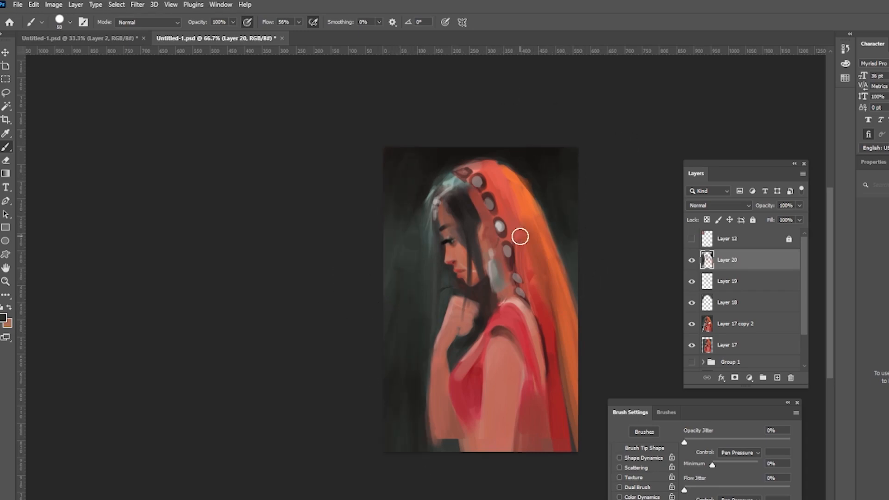
Step: Brush hair strokes near the face and down the veil, then reduce the brush size
{"action": "left_click", "coordinate": [441, 214], "text": "alt"}
{"action": "left_click_drag", "start_coordinate": [417, 224], "coordinate": [393, 268]}
{"action": "mouse_move", "coordinate": [393, 261]}
{"action": "left_mouse_down"}
{"action": "mouse_move", "coordinate": [394, 351]}
{"action": "mouse_move", "coordinate": [394, 303]}
{"action": "left_mouse_up"}
{"action": "left_click_drag", "start_coordinate": [537, 162], "coordinate": [571, 254]}
{"action": "left_click", "coordinate": [516, 176], "text": "alt"}
{"action": "key", "text": "bracketleft"}
{"action": "key", "text": "bracketleft"}
{"action": "key", "text": "bracketleft"}
{"action": "key", "text": "bracketleft"}
{"action": "key", "text": "bracketleft"}
{"action": "key", "text": "bracketleft"}
{"action": "left_click", "coordinate": [449, 181], "text": "alt"}
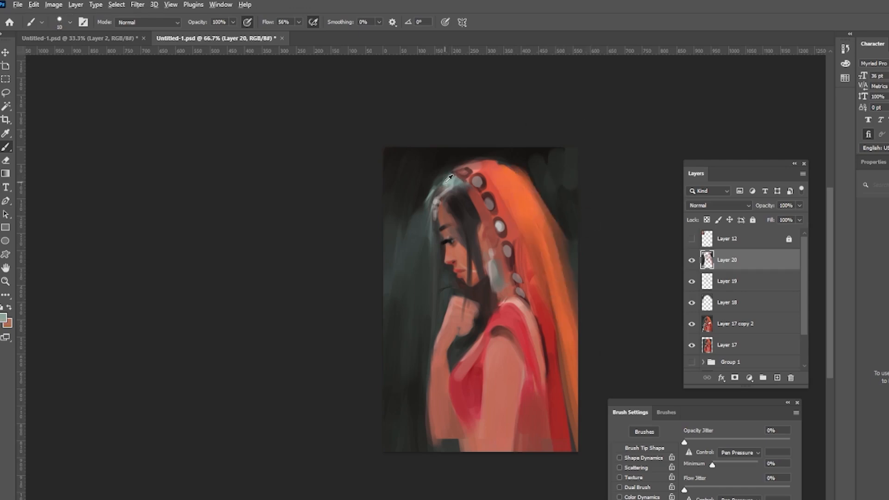
{"action": "key", "text": "ctrl+z"}
{"action": "left_click_drag", "start_coordinate": [452, 177], "coordinate": [414, 210]}
{"action": "key", "text": "ctrl+z"}
Step: Paint fine dark hair strands over the temple and beside the face
{"action": "mouse_move", "coordinate": [446, 184]}
{"action": "left_mouse_down"}
{"action": "mouse_move", "coordinate": [423, 189]}
{"action": "mouse_move", "coordinate": [419, 218]}
{"action": "mouse_move", "coordinate": [481, 269]}
{"action": "left_mouse_up"}
{"action": "left_click", "coordinate": [492, 215], "text": "alt"}
{"action": "left_click_drag", "start_coordinate": [479, 232], "coordinate": [479, 258]}
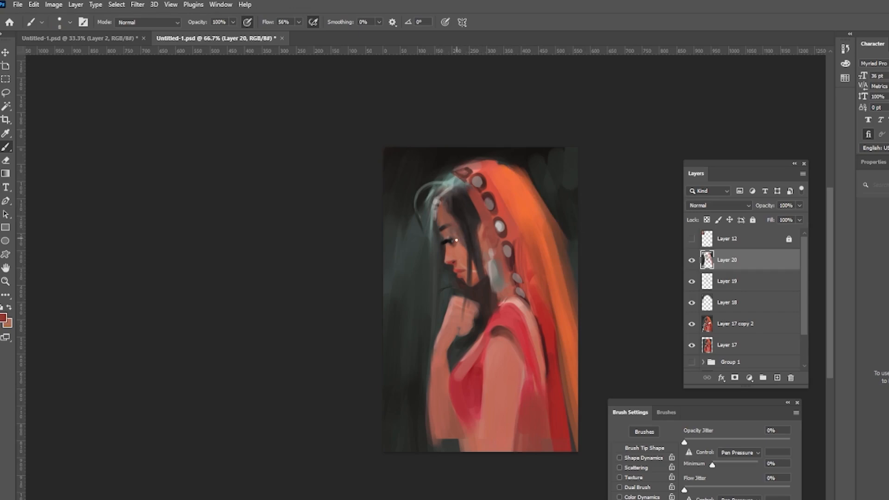
{"action": "left_click", "coordinate": [436, 228], "text": "alt"}
{"action": "left_click_drag", "start_coordinate": [432, 207], "coordinate": [425, 303]}
{"action": "left_click_drag", "start_coordinate": [458, 225], "coordinate": [467, 265]}
{"action": "left_click_drag", "start_coordinate": [455, 217], "coordinate": [466, 255]}
{"action": "left_click", "coordinate": [484, 226], "text": "alt"}
Step: Hide the top painted layer after comparing it on and off
{"action": "left_click", "coordinate": [693, 264]}
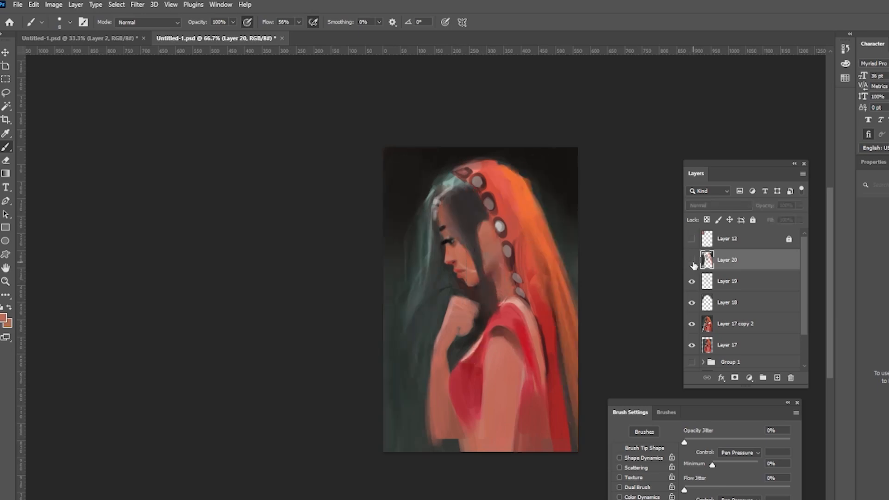
{"action": "left_click", "coordinate": [693, 265]}
{"action": "left_click", "coordinate": [693, 265]}
{"action": "left_click", "coordinate": [693, 264]}
{"action": "left_click", "coordinate": [693, 265]}
Step: Add a new layer beneath it, enlarge the brush and paint hair strands near the ear and face
{"action": "left_click", "coordinate": [768, 286]}
{"action": "key", "text": "ctrl+alt+shift+n"}
{"action": "key", "text": "bracketright"}
{"action": "key", "text": "bracketright"}
{"action": "key", "text": "bracketright"}
{"action": "key", "text": "bracketright"}
{"action": "key", "text": "bracketright"}
{"action": "key", "text": "bracketright"}
{"action": "left_click", "coordinate": [490, 244], "text": "alt"}
{"action": "left_click_drag", "start_coordinate": [484, 233], "coordinate": [478, 275]}
{"action": "left_click_drag", "start_coordinate": [470, 228], "coordinate": [470, 249]}
{"action": "left_click", "coordinate": [432, 302], "text": "alt"}
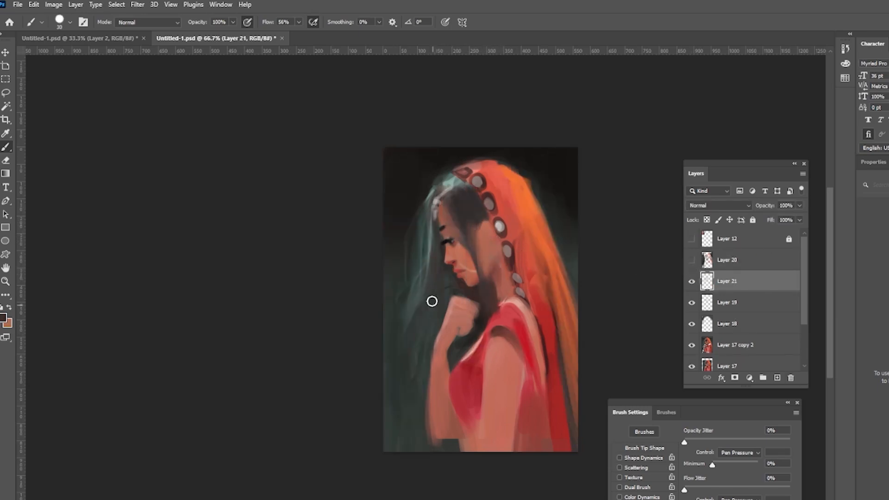
Step: Brush dark streaks into the background beside the veil and in the top right corner
{"action": "left_click_drag", "start_coordinate": [417, 273], "coordinate": [406, 353]}
{"action": "left_click", "coordinate": [415, 240], "text": "alt"}
{"action": "left_click_drag", "start_coordinate": [418, 224], "coordinate": [426, 297]}
{"action": "left_click_drag", "start_coordinate": [545, 170], "coordinate": [573, 221]}
{"action": "left_click_drag", "start_coordinate": [566, 150], "coordinate": [575, 190]}
{"action": "left_click_drag", "start_coordinate": [416, 326], "coordinate": [416, 377]}
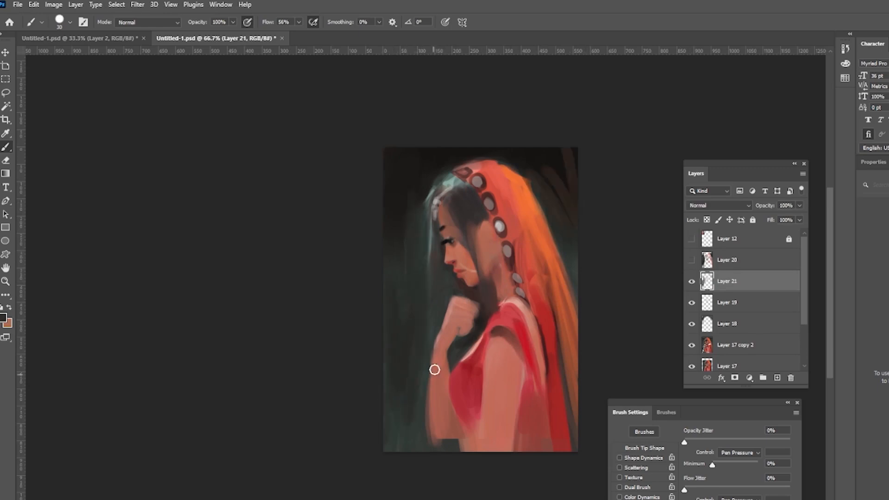
{"action": "left_click", "coordinate": [429, 264], "text": "alt"}
{"action": "left_click_drag", "start_coordinate": [427, 269], "coordinate": [419, 337]}
{"action": "left_click_drag", "start_coordinate": [403, 279], "coordinate": [413, 363]}
{"action": "left_click", "coordinate": [405, 349], "text": "alt"}
Step: Add strokes along the hair and veil edge near the ear and top of the head
{"action": "left_click", "coordinate": [464, 256], "text": "alt"}
{"action": "mouse_move", "coordinate": [459, 236]}
{"action": "left_mouse_down"}
{"action": "mouse_move", "coordinate": [467, 253]}
{"action": "mouse_move", "coordinate": [485, 240]}
{"action": "left_mouse_up"}
{"action": "left_click", "coordinate": [517, 264], "text": "alt"}
{"action": "left_click_drag", "start_coordinate": [488, 248], "coordinate": [499, 250]}
{"action": "left_click", "coordinate": [481, 170], "text": "alt"}
{"action": "left_click_drag", "start_coordinate": [492, 167], "coordinate": [505, 189]}
{"action": "left_click_drag", "start_coordinate": [514, 200], "coordinate": [515, 227]}
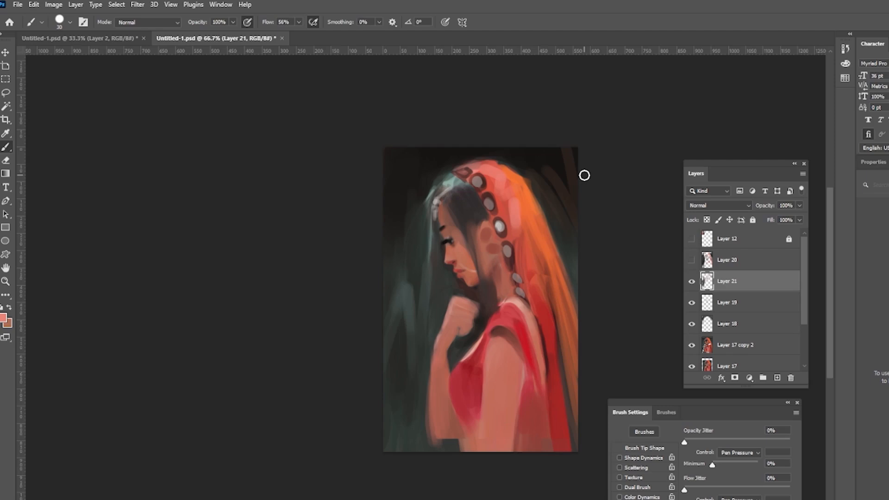
{"action": "left_click", "coordinate": [484, 296], "text": "alt"}
{"action": "mouse_move", "coordinate": [490, 366]}
{"action": "left_mouse_down"}
{"action": "mouse_move", "coordinate": [491, 384]}
{"action": "mouse_move", "coordinate": [523, 369]}
{"action": "left_mouse_up"}
{"action": "key", "text": "ctrl+z"}
{"action": "key", "text": "ctrl+z"}
Step: Reduce the brush size and draw a dark spiral henna pattern on the upper arm
{"action": "key", "text": "bracketleft"}
{"action": "key", "text": "bracketleft"}
{"action": "key", "text": "bracketleft"}
{"action": "key", "text": "bracketleft"}
{"action": "key", "text": "bracketleft"}
{"action": "mouse_move", "coordinate": [507, 380]}
{"action": "left_mouse_down"}
{"action": "mouse_move", "coordinate": [526, 371]}
{"action": "mouse_move", "coordinate": [484, 356]}
{"action": "left_mouse_up"}
{"action": "left_click_drag", "start_coordinate": [492, 396], "coordinate": [489, 402]}
{"action": "left_click_drag", "start_coordinate": [498, 396], "coordinate": [500, 408]}
{"action": "left_click_drag", "start_coordinate": [503, 393], "coordinate": [519, 409]}
{"action": "mouse_move", "coordinate": [485, 418]}
{"action": "left_mouse_down"}
{"action": "mouse_move", "coordinate": [515, 418]}
{"action": "mouse_move", "coordinate": [491, 443]}
{"action": "left_mouse_up"}
{"action": "left_click_drag", "start_coordinate": [489, 443], "coordinate": [515, 433]}
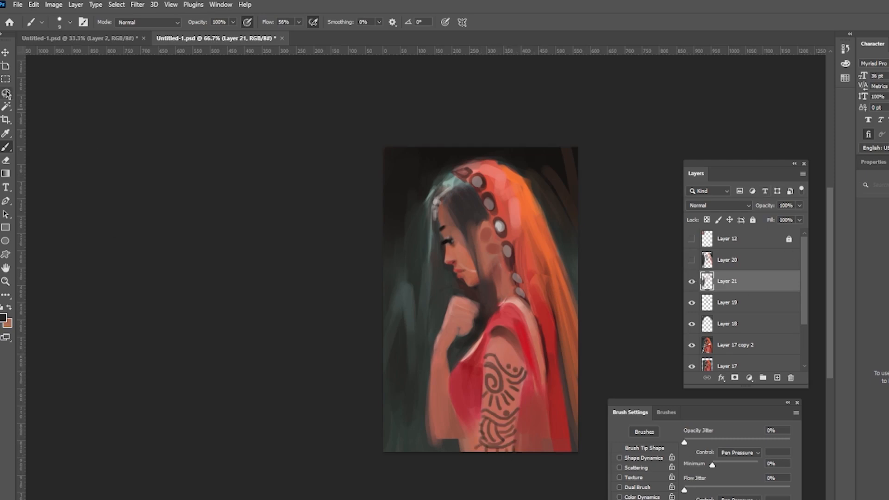
Step: Delete the lower part of the henna pattern using a lasso selection
{"action": "left_click", "coordinate": [7, 94]}
{"action": "key", "text": "Delete"}
{"action": "key", "text": "ctrl+d"}
{"action": "mouse_move", "coordinate": [484, 347]}
{"action": "left_mouse_down"}
{"action": "mouse_move", "coordinate": [479, 352]}
{"action": "mouse_move", "coordinate": [501, 343]}
{"action": "left_mouse_up"}
Step: Add a new layer and draw new henna lines and shapes on the lower part of the arm
{"action": "left_click", "coordinate": [777, 377]}
{"action": "left_click", "coordinate": [6, 147]}
{"action": "mouse_move", "coordinate": [503, 379]}
{"action": "left_mouse_down"}
{"action": "mouse_move", "coordinate": [522, 395]}
{"action": "mouse_move", "coordinate": [481, 401]}
{"action": "left_mouse_up"}
{"action": "left_click_drag", "start_coordinate": [486, 404], "coordinate": [480, 409]}
{"action": "left_click_drag", "start_coordinate": [481, 414], "coordinate": [480, 432]}
{"action": "left_click_drag", "start_coordinate": [488, 414], "coordinate": [499, 408]}
{"action": "left_click_drag", "start_coordinate": [490, 421], "coordinate": [507, 421]}
{"action": "mouse_move", "coordinate": [489, 426]}
{"action": "left_mouse_down"}
{"action": "mouse_move", "coordinate": [508, 429]}
{"action": "mouse_move", "coordinate": [499, 442]}
{"action": "left_mouse_up"}
{"action": "left_click_drag", "start_coordinate": [481, 435], "coordinate": [484, 445]}
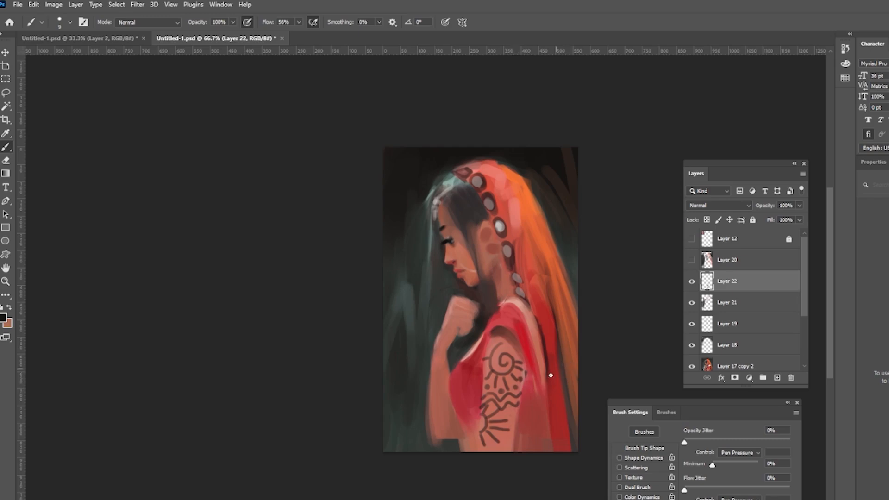
Step: Duplicate the henna layer and adjust the copy's Color Balance
{"action": "left_click_drag", "start_coordinate": [742, 281], "coordinate": [777, 378]}
{"action": "key", "text": "ctrl+b"}
{"action": "left_click_drag", "start_coordinate": [808, 200], "coordinate": [773, 226]}
{"action": "key", "text": "Return"}
{"action": "left_click", "coordinate": [752, 303]}
{"action": "left_click", "coordinate": [799, 206]}
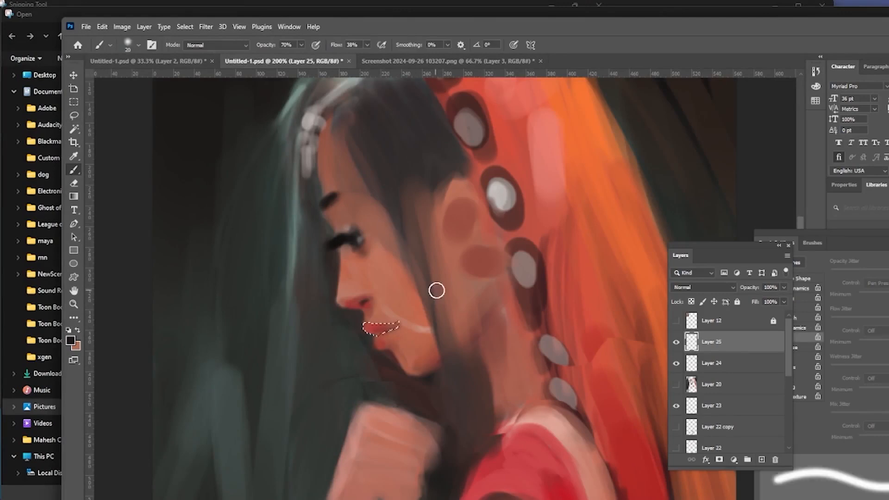
Step: Create a new layer above the lips and invert the lip selection
{"action": "left_click", "coordinate": [380, 328], "text": "alt"}
{"action": "key", "text": "ctrl+shift+alt+n"}
{"action": "left_click", "coordinate": [369, 323], "text": "alt"}
{"action": "left_click", "coordinate": [381, 329], "text": "alt"}
{"action": "left_click_drag", "start_coordinate": [370, 328], "coordinate": [410, 325]}
{"action": "left_click", "coordinate": [397, 332], "text": "alt"}
{"action": "left_click", "coordinate": [388, 291], "text": "alt"}
{"action": "key", "text": "ctrl+shift+i"}
{"action": "left_click", "coordinate": [394, 287], "text": "alt"}
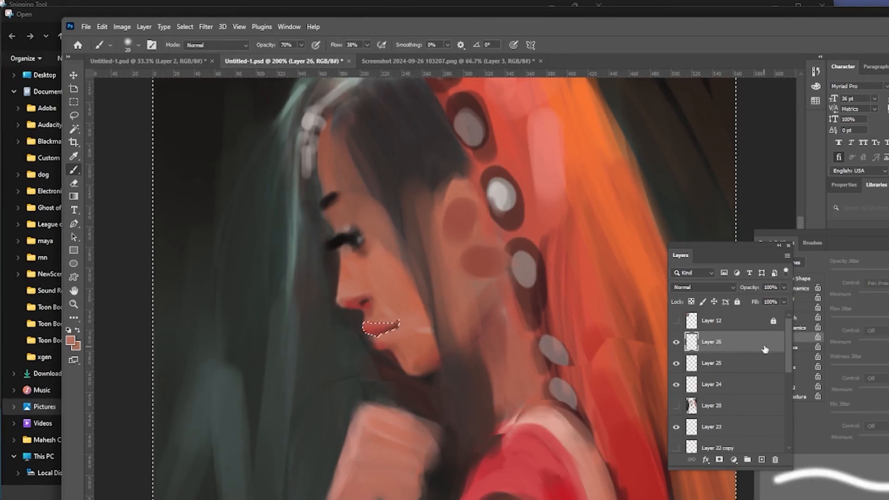
Step: Set the brush flow to 55%, reduce the brush size, deselect, and pick a lip colour
{"action": "left_click", "coordinate": [301, 45]}
{"action": "left_click", "coordinate": [367, 45]}
{"action": "left_click", "coordinate": [376, 56]}
{"action": "key", "text": "bracketleft"}
{"action": "key", "text": "bracketleft"}
{"action": "key", "text": "bracketleft"}
{"action": "key", "text": "bracketleft"}
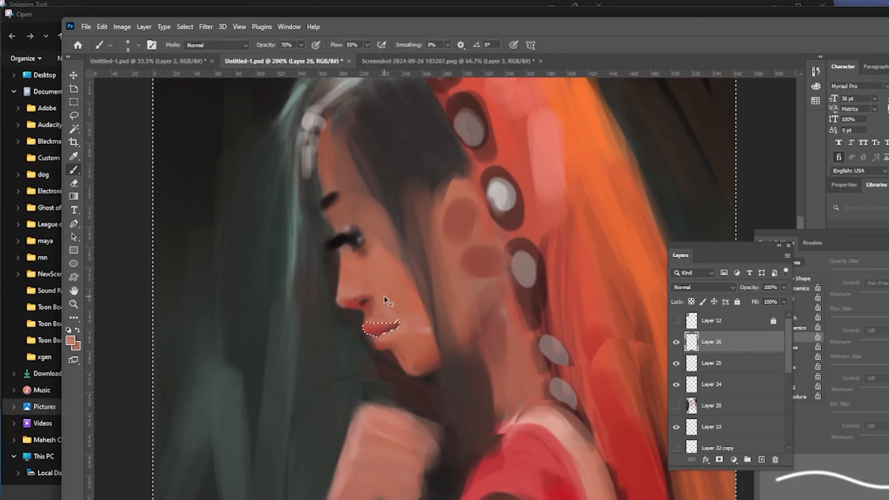
{"action": "key", "text": "ctrl+d"}
{"action": "left_click", "coordinate": [340, 341], "text": "alt"}
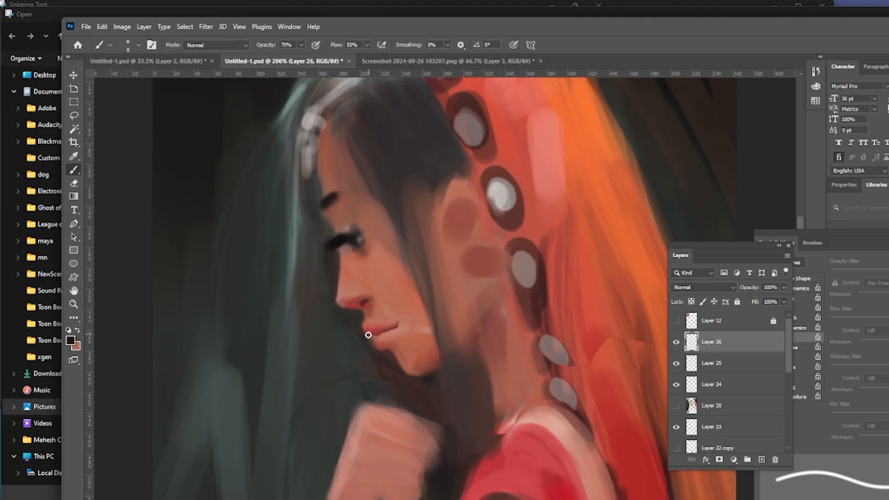
Step: Paint the lips red and shade around the mouth and nose on the new layer
{"action": "left_click_drag", "start_coordinate": [374, 334], "coordinate": [397, 322]}
{"action": "left_click", "coordinate": [365, 314], "text": "alt"}
{"action": "left_click", "coordinate": [353, 300], "text": "alt"}
{"action": "left_click_drag", "start_coordinate": [353, 304], "coordinate": [368, 296]}
{"action": "left_click_drag", "start_coordinate": [370, 338], "coordinate": [365, 352]}
{"action": "left_click_drag", "start_coordinate": [345, 298], "coordinate": [373, 287]}
{"action": "left_click", "coordinate": [360, 304], "text": "alt"}
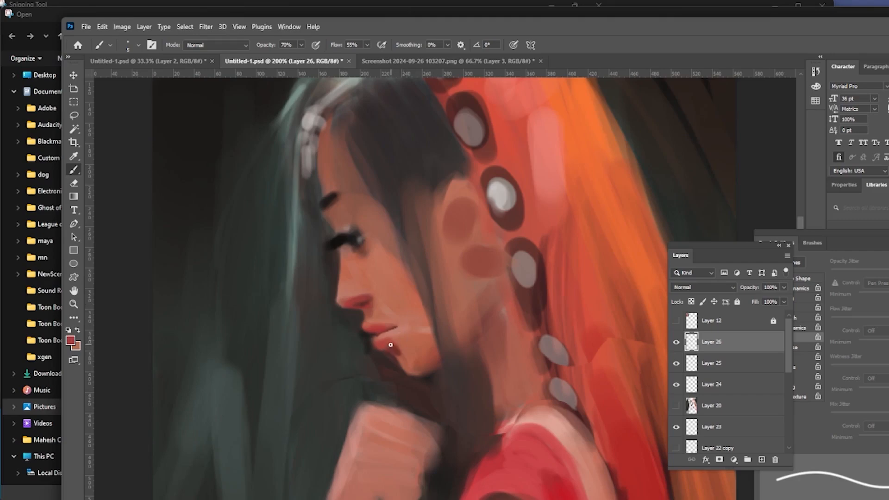
{"action": "left_click_drag", "start_coordinate": [389, 322], "coordinate": [378, 268]}
{"action": "key", "text": "l"}
{"action": "mouse_move", "coordinate": [326, 251]}
{"action": "left_mouse_down"}
{"action": "mouse_move", "coordinate": [370, 295]}
{"action": "mouse_move", "coordinate": [325, 260]}
{"action": "left_mouse_up"}
{"action": "key", "text": "b"}
{"action": "key", "text": "ctrl+d"}
{"action": "left_click", "coordinate": [382, 273], "text": "alt"}
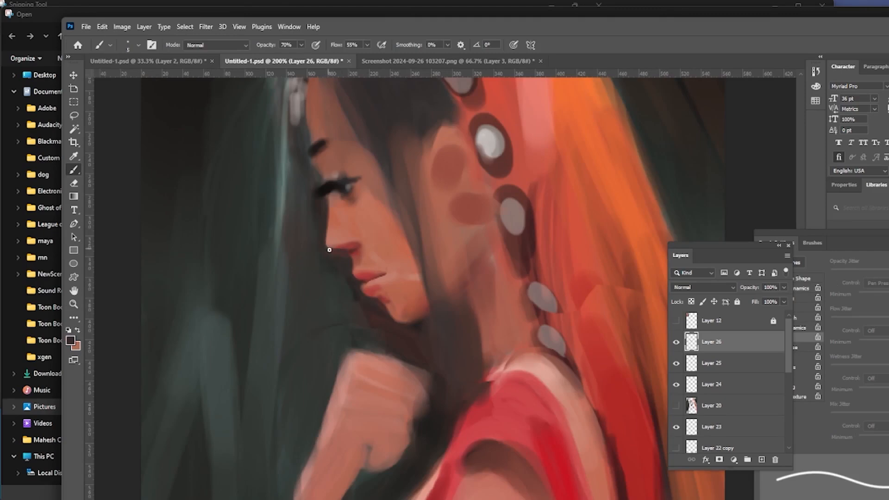
{"action": "key", "text": "ctrl+z"}
{"action": "key", "text": "ctrl+z"}
{"action": "key", "text": "ctrl+z"}
{"action": "key", "text": "ctrl+z"}
{"action": "key", "text": "ctrl+z"}
Step: Refine strokes along the chin, eyebrow and eyelid
{"action": "left_click_drag", "start_coordinate": [360, 284], "coordinate": [378, 305]}
{"action": "left_click", "coordinate": [356, 184], "text": "alt"}
{"action": "left_click_drag", "start_coordinate": [351, 183], "coordinate": [361, 175]}
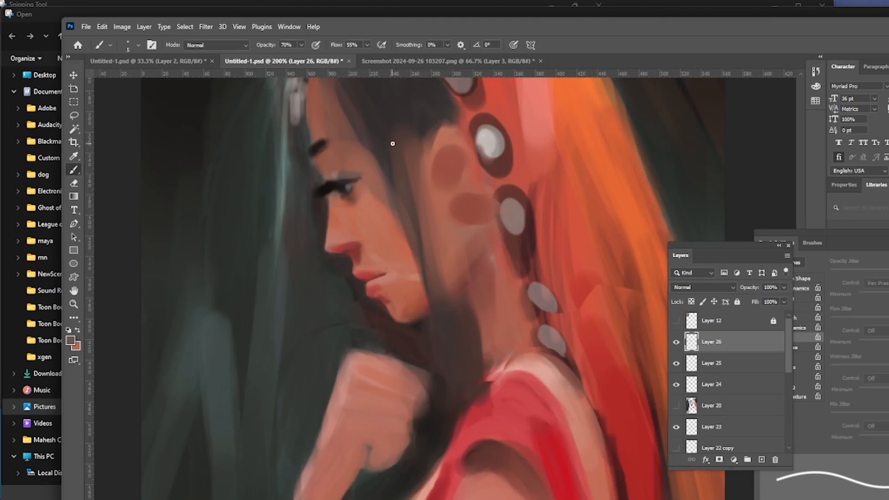
{"action": "key", "text": "ctrl+minus"}
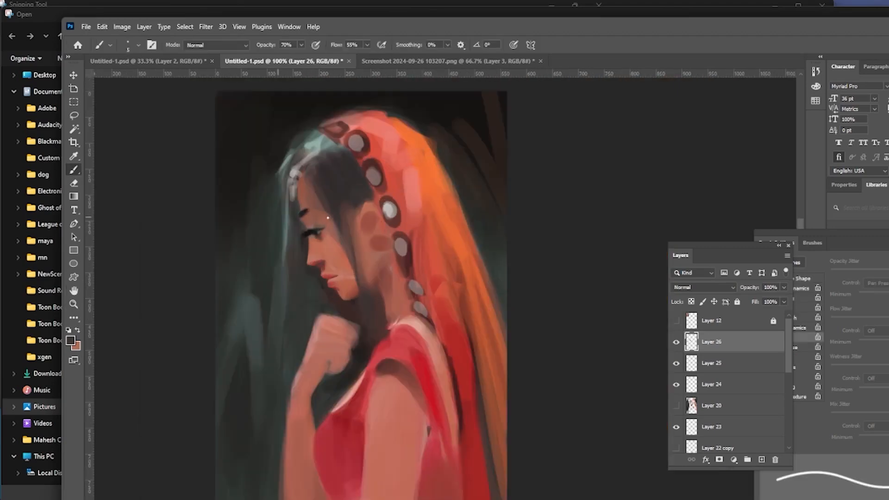
{"action": "left_click_drag", "start_coordinate": [306, 211], "coordinate": [322, 209]}
{"action": "left_click", "coordinate": [332, 228], "text": "alt"}
Step: Show the reference photo layer to compare with the painting, then hide it again
{"action": "left_click", "coordinate": [676, 321]}
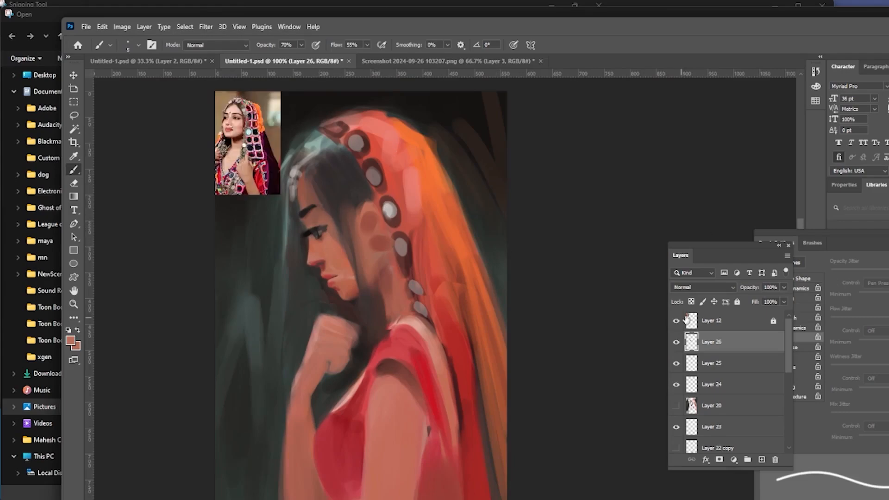
{"action": "left_click", "coordinate": [690, 325]}
{"action": "left_click", "coordinate": [676, 321]}
{"action": "left_click", "coordinate": [74, 116]}
{"action": "left_click_drag", "start_coordinate": [366, 413], "coordinate": [427, 451]}
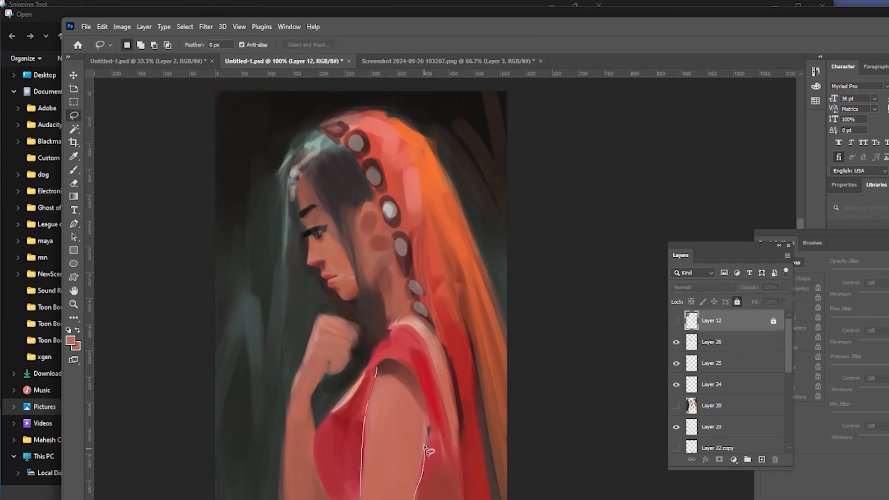
{"action": "key", "text": "ctrl+d"}
Step: Trace the back edge of the upper arm with the Pen tool and turn the path into a selection
{"action": "left_click", "coordinate": [74, 224]}
{"action": "left_click", "coordinate": [376, 366]}
{"action": "left_click_drag", "start_coordinate": [365, 430], "coordinate": [360, 469]}
{"action": "mouse_move", "coordinate": [414, 499]}
{"action": "left_click", "coordinate": [464, 458]}
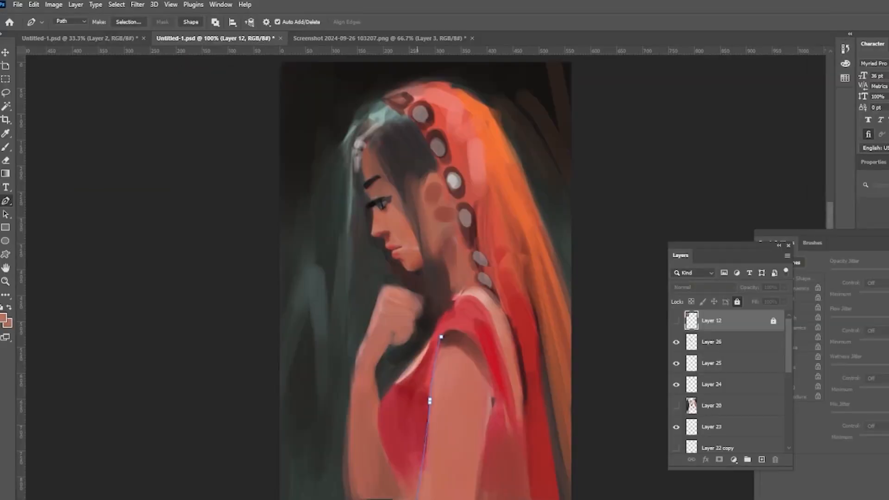
{"action": "left_click", "coordinate": [477, 470]}
{"action": "left_click", "coordinate": [493, 393]}
{"action": "left_click", "coordinate": [440, 337]}
{"action": "left_click", "coordinate": [226, 5]}
Step: Enlarge the brush and paint red along the arm's edge on a new layer
{"action": "key", "text": "bracketright"}
{"action": "key", "text": "bracketright"}
{"action": "key", "text": "bracketright"}
{"action": "key", "text": "bracketright"}
{"action": "key", "text": "bracketright"}
{"action": "key", "text": "bracketright"}
{"action": "key", "text": "bracketright"}
{"action": "key", "text": "bracketright"}
{"action": "key", "text": "bracketright"}
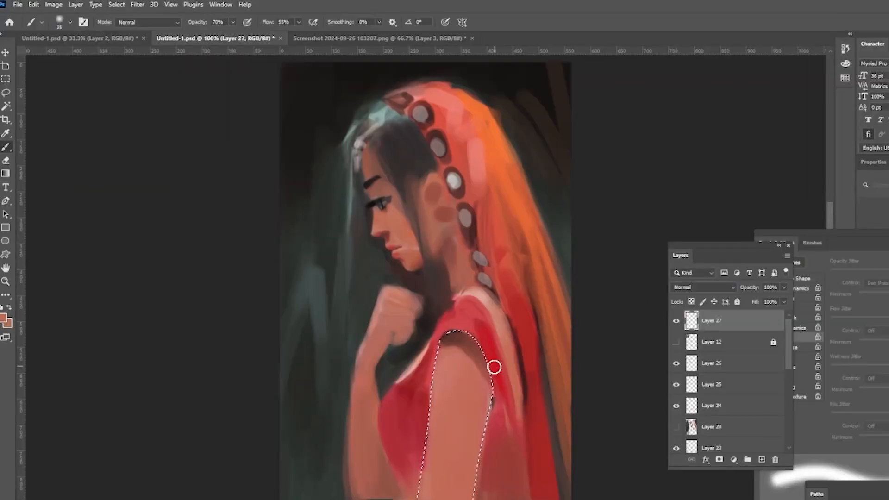
{"action": "key", "text": "bracketright"}
{"action": "key", "text": "bracketright"}
{"action": "key", "text": "bracketright"}
{"action": "key", "text": "bracketright"}
{"action": "key", "text": "bracketright"}
{"action": "key", "text": "bracketright"}
{"action": "key", "text": "bracketright"}
{"action": "key", "text": "bracketright"}
{"action": "left_click", "coordinate": [380, 297], "text": "alt"}
{"action": "mouse_move", "coordinate": [494, 367]}
{"action": "left_mouse_down"}
{"action": "mouse_move", "coordinate": [456, 345]}
{"action": "mouse_move", "coordinate": [447, 351]}
{"action": "mouse_move", "coordinate": [433, 327]}
{"action": "left_mouse_up"}
Step: Choose a soft round brush preset, enable Transfer in the brush settings, and adjust the brush size
{"action": "left_click", "coordinate": [70, 23]}
{"action": "left_click", "coordinate": [766, 337]}
{"action": "left_click", "coordinate": [481, 300], "text": "alt"}
{"action": "key", "text": "bracketleft"}
{"action": "key", "text": "bracketleft"}
{"action": "key", "text": "bracketleft"}
{"action": "key", "text": "bracketleft"}
{"action": "key", "text": "bracketleft"}
{"action": "left_click", "coordinate": [534, 335], "text": "alt"}
{"action": "left_click", "coordinate": [71, 24]}
{"action": "left_click", "coordinate": [464, 336], "text": "alt"}
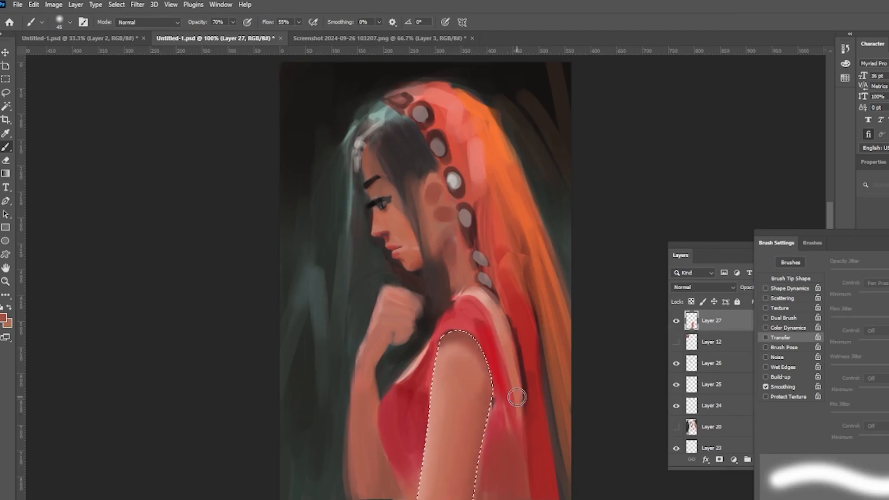
{"action": "left_click", "coordinate": [71, 23]}
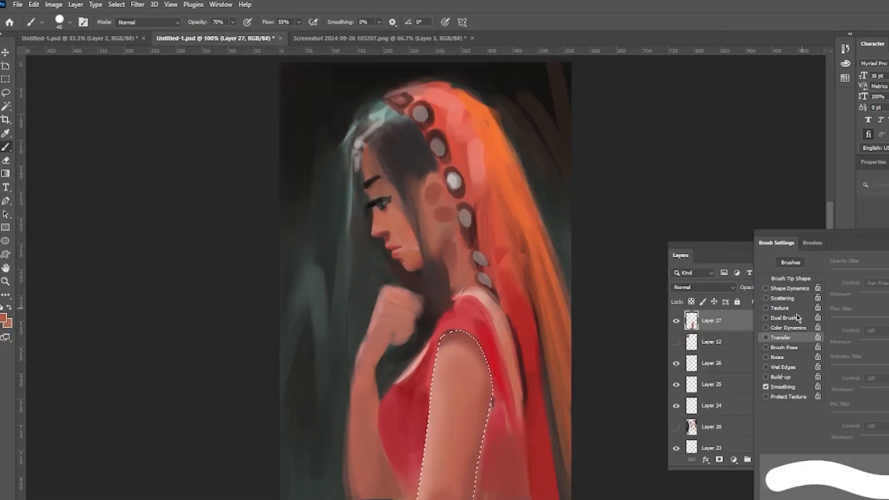
{"action": "left_click", "coordinate": [766, 338]}
{"action": "left_click", "coordinate": [464, 495], "text": "alt"}
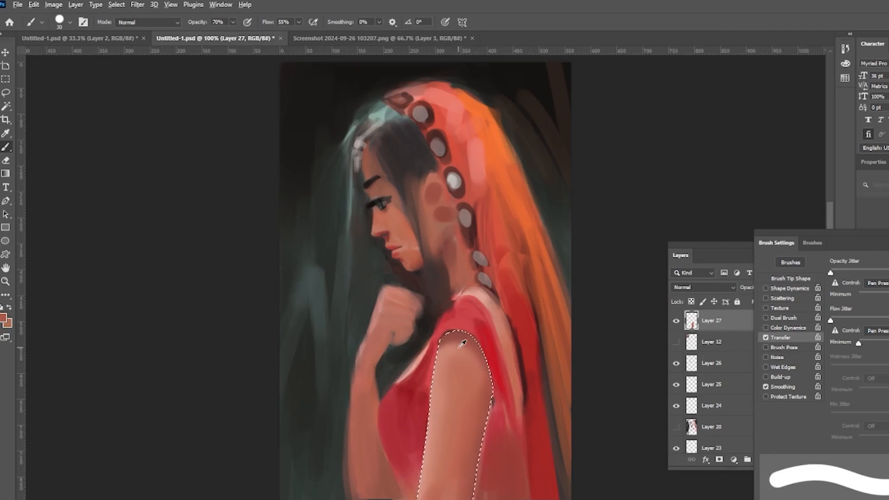
Step: Invert the selection and paint red blouse strokes around the shoulder and back outside the arm
{"action": "key", "text": "ctrl+shift+i"}
{"action": "left_click", "coordinate": [501, 388], "text": "alt"}
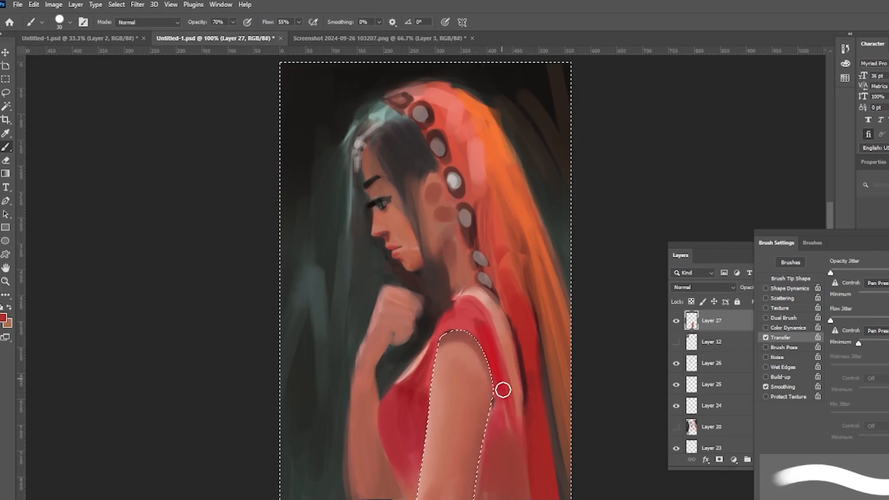
{"action": "left_click_drag", "start_coordinate": [502, 389], "coordinate": [497, 491]}
{"action": "left_click", "coordinate": [544, 363], "text": "alt"}
{"action": "left_click_drag", "start_coordinate": [512, 403], "coordinate": [516, 456]}
{"action": "left_click", "coordinate": [517, 373], "text": "alt"}
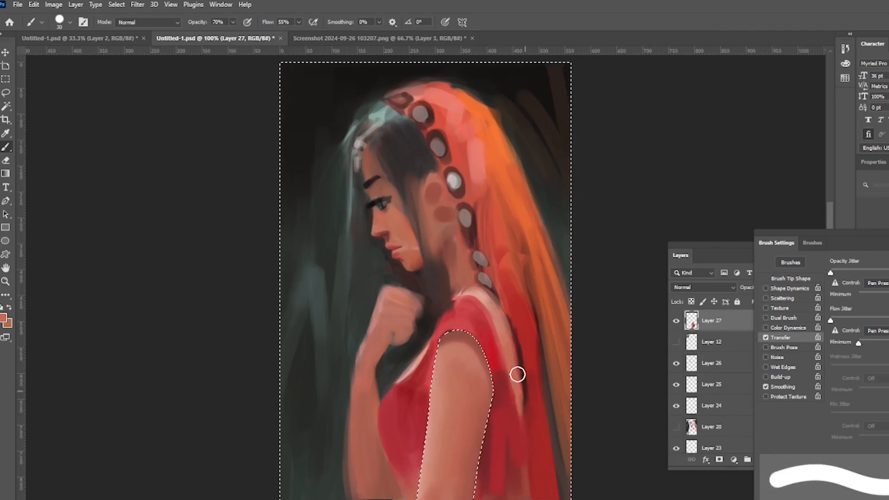
{"action": "left_click", "coordinate": [467, 497], "text": "alt"}
{"action": "key", "text": "bracketleft"}
{"action": "key", "text": "bracketleft"}
{"action": "key", "text": "bracketleft"}
{"action": "left_click", "coordinate": [458, 336], "text": "alt"}
{"action": "left_click_drag", "start_coordinate": [510, 325], "coordinate": [523, 411]}
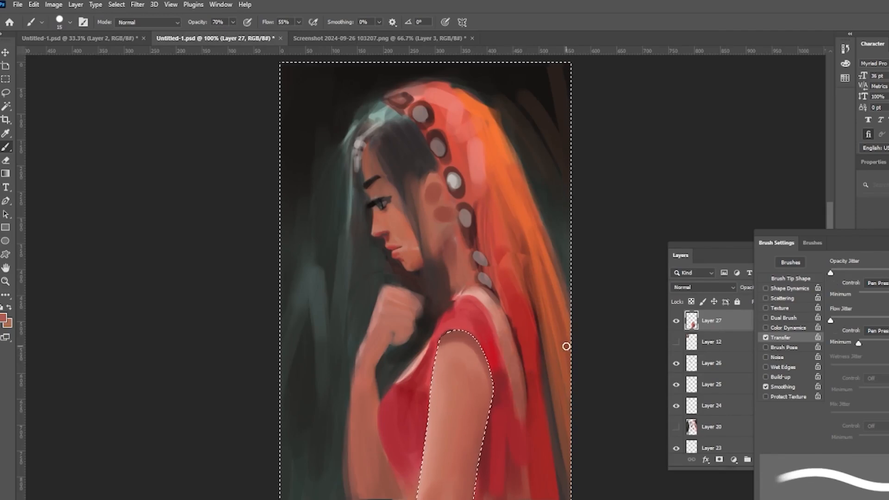
Step: Pick a pinkish red colour and paint the blouse around the armhole and neckline
{"action": "left_click", "coordinate": [4, 318]}
{"action": "left_click", "coordinate": [440, 130]}
{"action": "left_click", "coordinate": [505, 130]}
{"action": "left_click", "coordinate": [592, 118]}
{"action": "left_click_drag", "start_coordinate": [443, 325], "coordinate": [480, 314]}
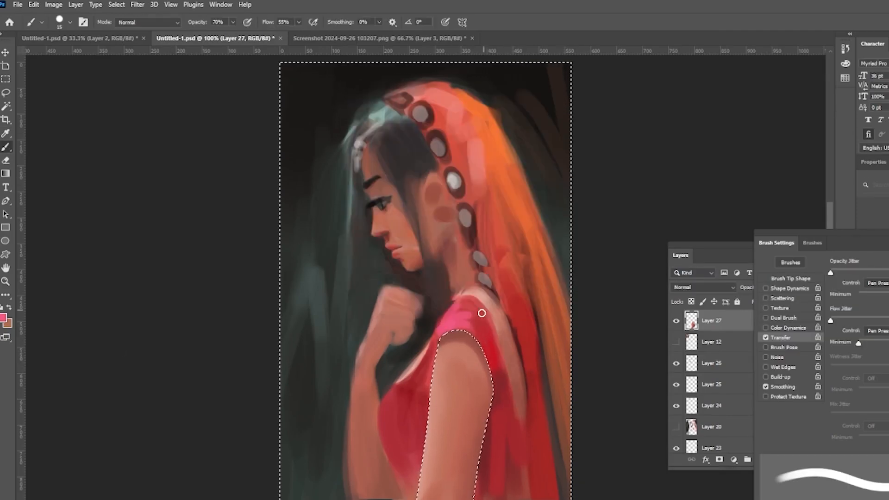
{"action": "left_click", "coordinate": [486, 324], "text": "alt"}
{"action": "left_click", "coordinate": [476, 328], "text": "alt"}
{"action": "left_click", "coordinate": [489, 359], "text": "alt"}
{"action": "left_click_drag", "start_coordinate": [439, 336], "coordinate": [490, 351]}
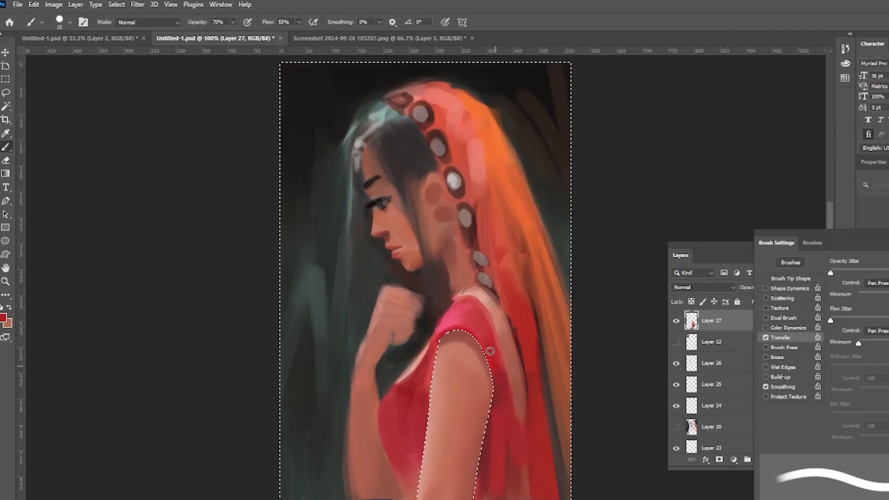
{"action": "left_click", "coordinate": [456, 319], "text": "alt"}
{"action": "mouse_move", "coordinate": [419, 376]}
{"action": "left_mouse_down"}
{"action": "mouse_move", "coordinate": [380, 411]}
{"action": "mouse_move", "coordinate": [433, 353]}
{"action": "mouse_move", "coordinate": [410, 387]}
{"action": "left_mouse_up"}
{"action": "left_click", "coordinate": [410, 388], "text": "alt"}
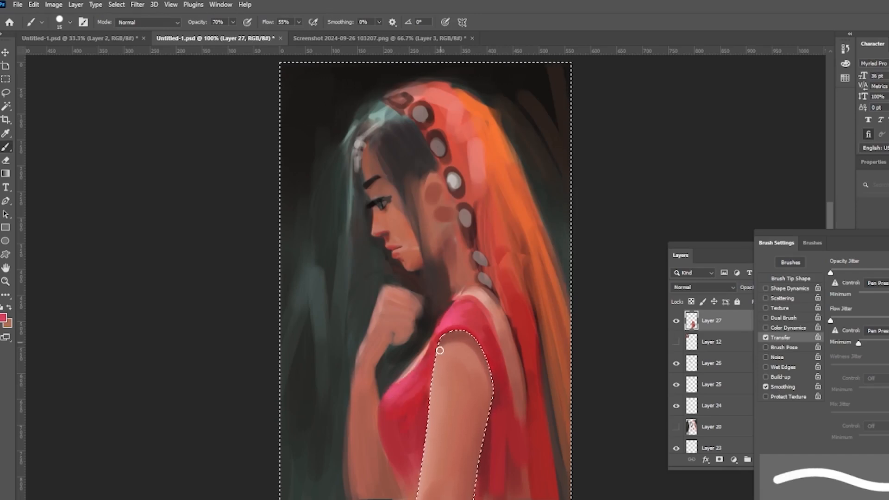
{"action": "left_click", "coordinate": [465, 236], "text": "alt"}
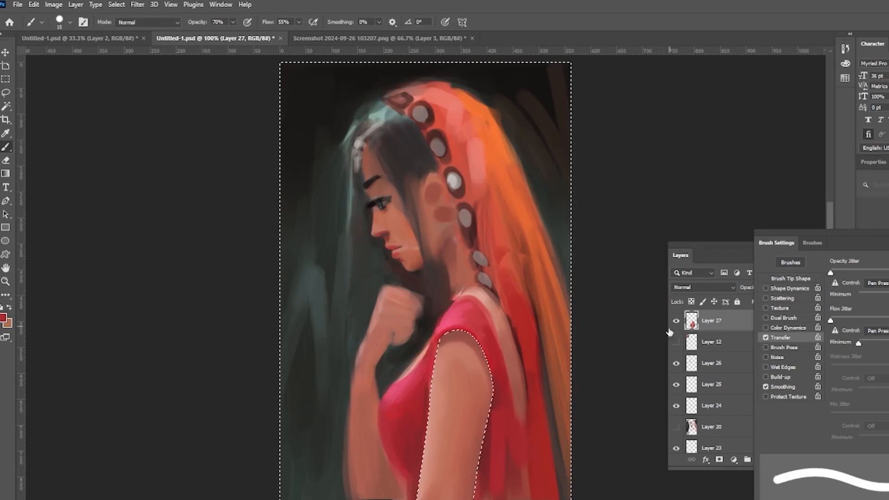
Step: Invert the selection back to the arm, fill it with the foreground colour on a new layer, and hide that layer
{"action": "left_click", "coordinate": [481, 311], "text": "alt"}
{"action": "key", "text": "ctrl+shift+i"}
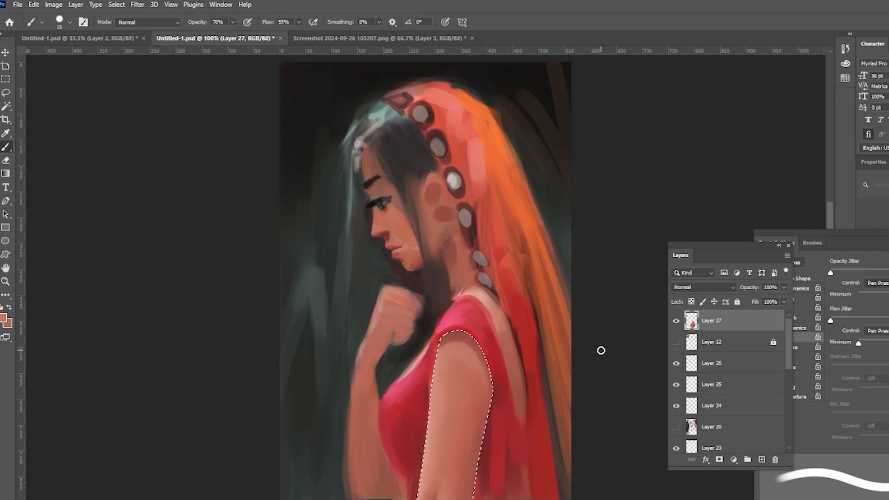
{"action": "left_click", "coordinate": [762, 459]}
{"action": "left_click", "coordinate": [549, 121], "text": "alt"}
{"action": "key", "text": "alt+BackSpace"}
{"action": "left_click", "coordinate": [676, 320]}
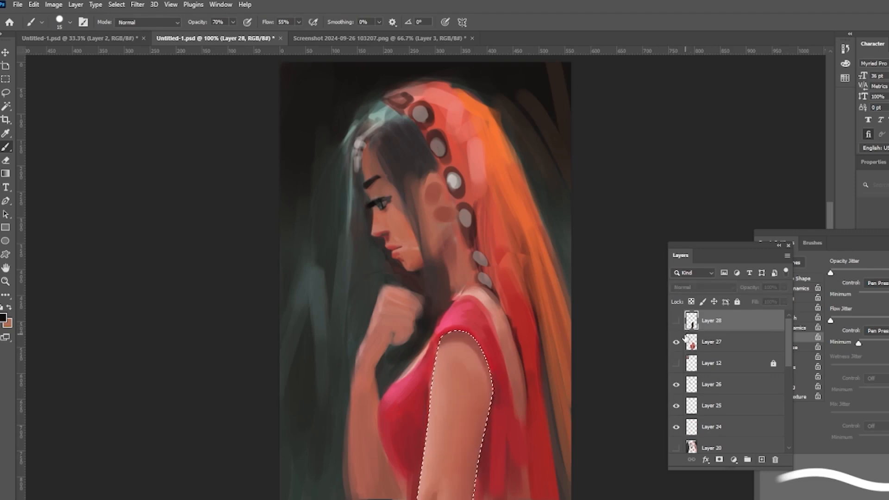
Step: Invert the selection, dab blouse colour near the shoulder, and deselect
{"action": "key", "text": "ctrl+shift+i"}
{"action": "left_click", "coordinate": [500, 357], "text": "alt"}
{"action": "key", "text": "ctrl+d"}
Step: Enlarge the brush, load the arm layer's outline as an inverted selection on Layer 27, and hide the selection edges
{"action": "key", "text": "bracketright"}
{"action": "key", "text": "bracketright"}
{"action": "key", "text": "bracketright"}
{"action": "key", "text": "bracketright"}
{"action": "key", "text": "bracketright"}
{"action": "left_click", "coordinate": [732, 346]}
{"action": "left_click", "coordinate": [691, 320], "text": "ctrl"}
{"action": "key", "text": "ctrl+shift+i"}
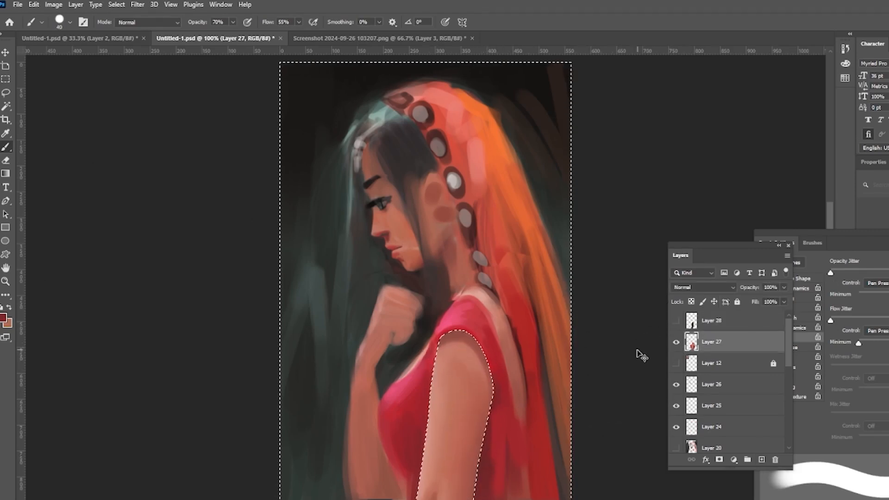
{"action": "key", "text": "ctrl+h"}
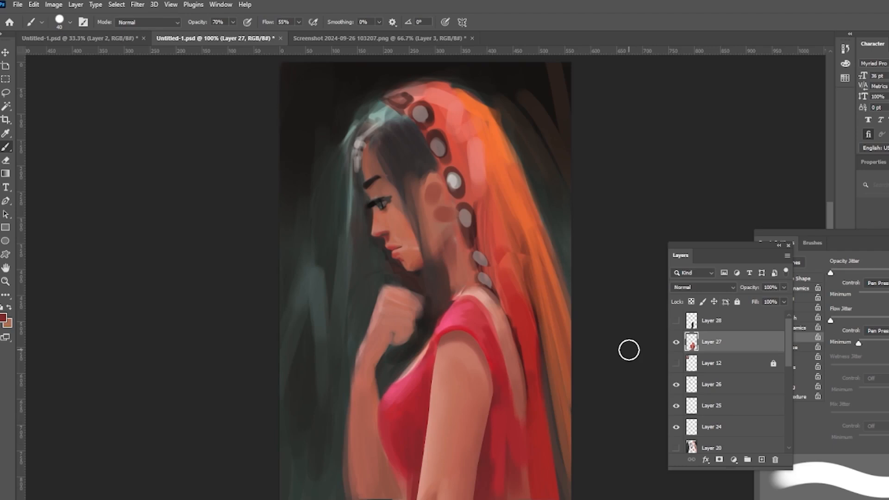
Step: Extend the canvas leftward with the Crop tool, show the reference photo layer, and move it into the new space
{"action": "left_click", "coordinate": [6, 120]}
{"action": "left_click_drag", "start_coordinate": [280, 293], "coordinate": [237, 294]}
{"action": "key", "text": "Return"}
{"action": "left_click", "coordinate": [676, 363]}
{"action": "left_click", "coordinate": [6, 52]}
{"action": "left_click", "coordinate": [713, 362]}
{"action": "left_click_drag", "start_coordinate": [356, 144], "coordinate": [286, 149]}
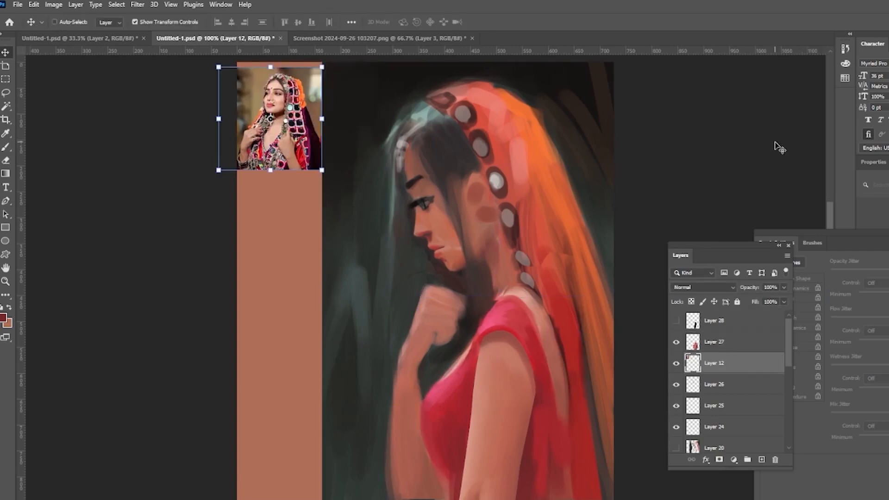
Step: Lasso loose hair strands beside the chin and paint them dark on a new layer
{"action": "key", "text": "l"}
{"action": "left_click", "coordinate": [748, 346]}
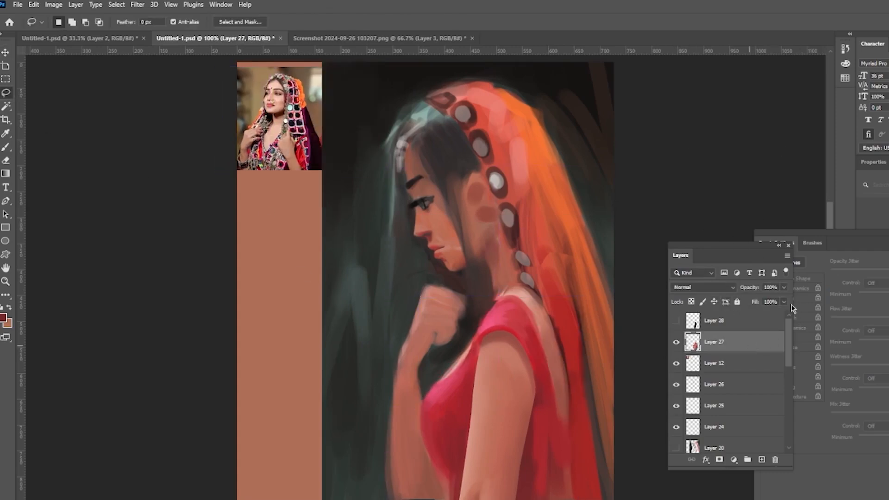
{"action": "mouse_move", "coordinate": [467, 267]}
{"action": "left_mouse_down"}
{"action": "mouse_move", "coordinate": [476, 337]}
{"action": "mouse_move", "coordinate": [474, 260]}
{"action": "left_mouse_up"}
{"action": "mouse_move", "coordinate": [463, 269]}
{"action": "left_mouse_down"}
{"action": "mouse_move", "coordinate": [436, 262]}
{"action": "mouse_move", "coordinate": [475, 308]}
{"action": "left_mouse_up"}
{"action": "left_click", "coordinate": [761, 459]}
{"action": "key", "text": "b"}
{"action": "left_click", "coordinate": [419, 113], "text": "alt"}
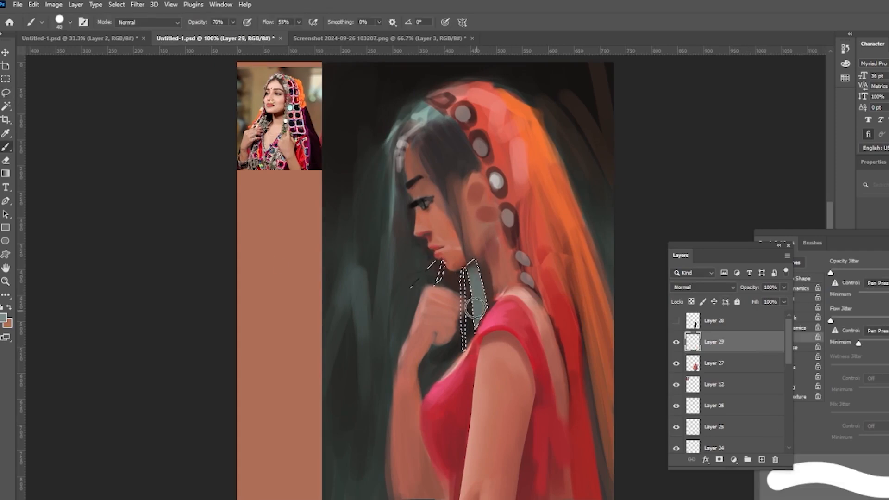
{"action": "left_click", "coordinate": [606, 201], "text": "alt"}
{"action": "mouse_move", "coordinate": [476, 273]}
{"action": "left_mouse_down"}
{"action": "mouse_move", "coordinate": [493, 320]}
{"action": "mouse_move", "coordinate": [482, 335]}
{"action": "left_mouse_up"}
{"action": "key", "text": "ctrl+z"}
{"action": "left_click", "coordinate": [479, 294], "text": "alt"}
{"action": "left_click_drag", "start_coordinate": [479, 290], "coordinate": [476, 327]}
Step: Select the veil's outer edge on a new layer and paint a pale highlight along it, then deselect
{"action": "key", "text": "l"}
{"action": "mouse_move", "coordinate": [403, 115]}
{"action": "left_mouse_down"}
{"action": "mouse_move", "coordinate": [387, 145]}
{"action": "mouse_move", "coordinate": [425, 100]}
{"action": "left_mouse_up"}
{"action": "key", "text": "b"}
{"action": "left_click", "coordinate": [424, 111], "text": "alt"}
{"action": "mouse_move", "coordinate": [392, 138]}
{"action": "left_mouse_down"}
{"action": "mouse_move", "coordinate": [417, 110]}
{"action": "mouse_move", "coordinate": [476, 78]}
{"action": "mouse_move", "coordinate": [524, 93]}
{"action": "mouse_move", "coordinate": [546, 131]}
{"action": "mouse_move", "coordinate": [579, 278]}
{"action": "mouse_move", "coordinate": [618, 324]}
{"action": "left_mouse_up"}
{"action": "key", "text": "l"}
{"action": "key", "text": "ctrl+shift+alt+n"}
{"action": "key", "text": "b"}
{"action": "left_click", "coordinate": [320, 80], "text": "alt"}
{"action": "key", "text": "l"}
{"action": "key", "text": "b"}
{"action": "left_click", "coordinate": [31, 182], "text": "alt"}
{"action": "left_click", "coordinate": [532, 139], "text": "alt"}
{"action": "left_click_drag", "start_coordinate": [545, 121], "coordinate": [602, 370]}
{"action": "key", "text": "ctrl+d"}
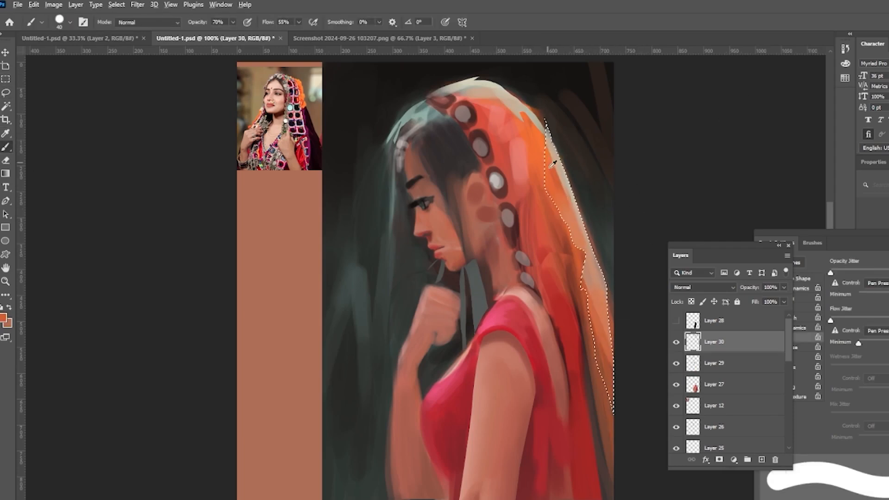
Step: Select an armband shape around the upper arm on a new layer and paint it silver
{"action": "key", "text": "l"}
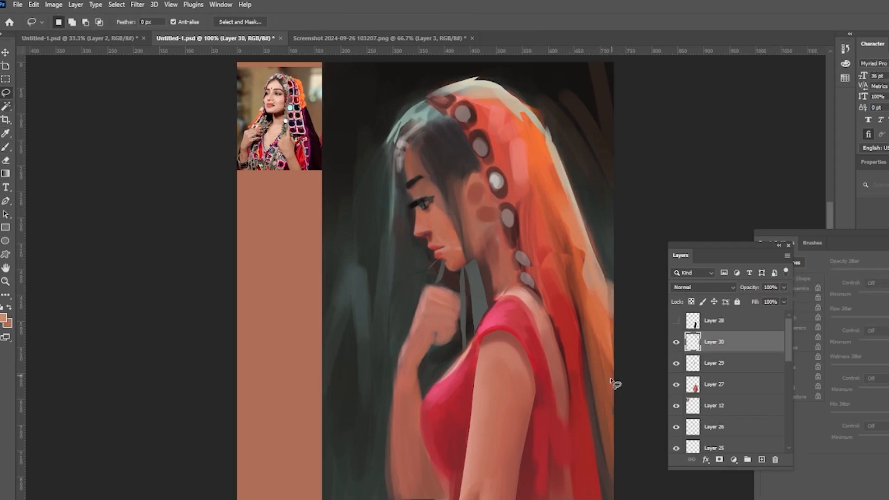
{"action": "left_click", "coordinate": [762, 459]}
{"action": "key", "text": "b"}
{"action": "left_click", "coordinate": [431, 114], "text": "alt"}
{"action": "left_click", "coordinate": [761, 459]}
{"action": "mouse_move", "coordinate": [473, 408]}
{"action": "left_mouse_down"}
{"action": "mouse_move", "coordinate": [520, 405]}
{"action": "mouse_move", "coordinate": [474, 407]}
{"action": "mouse_move", "coordinate": [483, 415]}
{"action": "mouse_move", "coordinate": [509, 408]}
{"action": "mouse_move", "coordinate": [481, 405]}
{"action": "mouse_move", "coordinate": [518, 410]}
{"action": "mouse_move", "coordinate": [473, 404]}
{"action": "left_mouse_up"}
{"action": "key", "text": "bracketleft"}
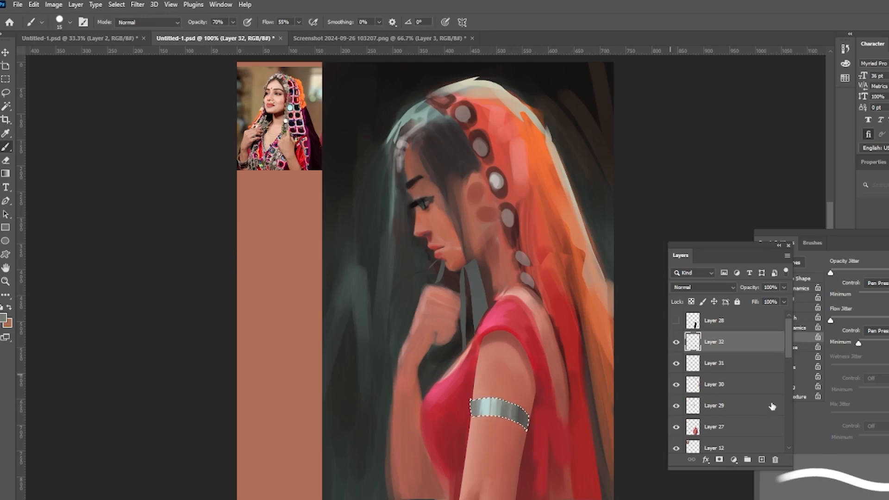
{"action": "key", "text": "ctrl+j"}
{"action": "key", "text": "ctrl+shift+i"}
{"action": "left_click", "coordinate": [523, 334], "text": "alt"}
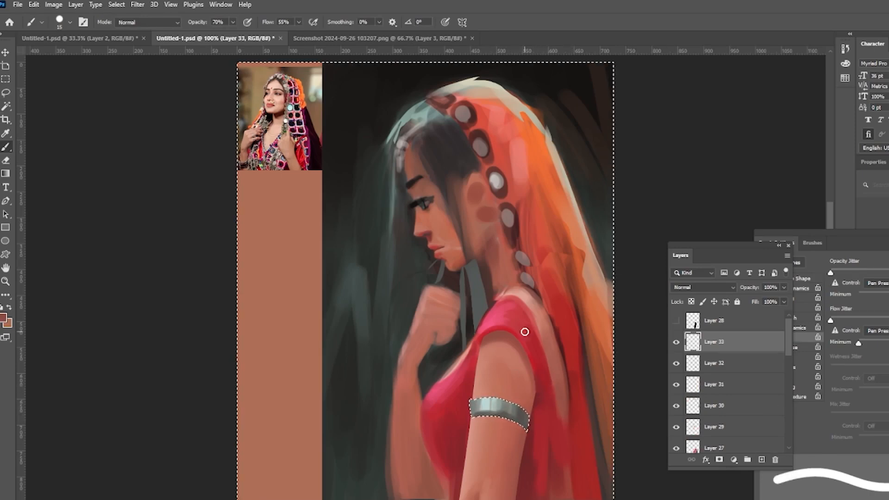
{"action": "key", "text": "ctrl+d"}
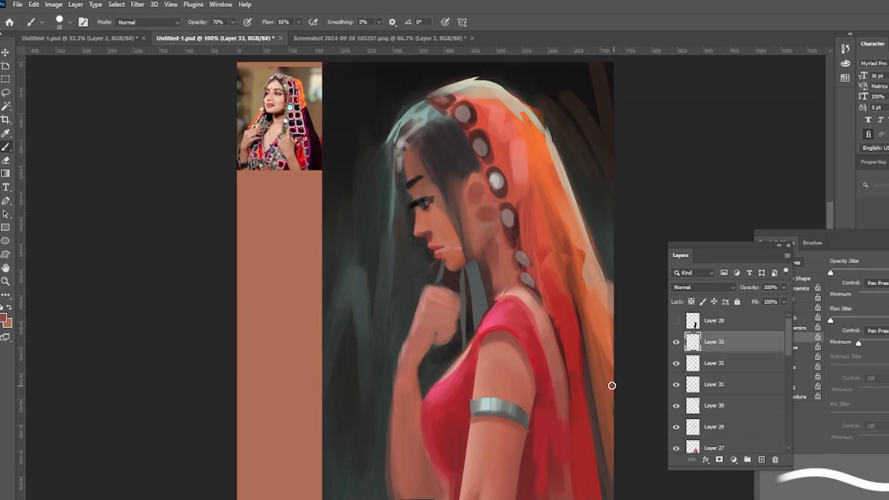
Step: Reduce the brush size and paint a dark shadow line along the armband's lower edge
{"action": "key", "text": "bracketleft"}
{"action": "key", "text": "bracketleft"}
{"action": "key", "text": "bracketleft"}
{"action": "left_click", "coordinate": [468, 414], "text": "alt"}
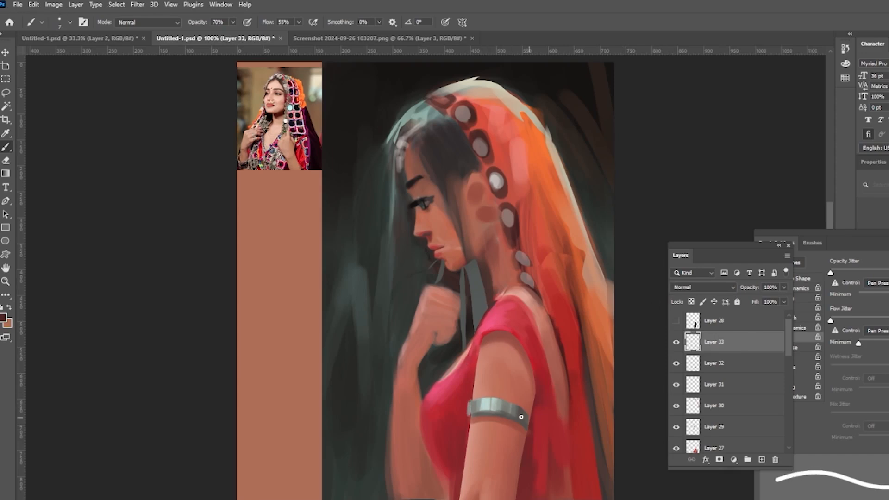
{"action": "left_click_drag", "start_coordinate": [521, 416], "coordinate": [473, 415]}
{"action": "left_click", "coordinate": [499, 286], "text": "alt"}
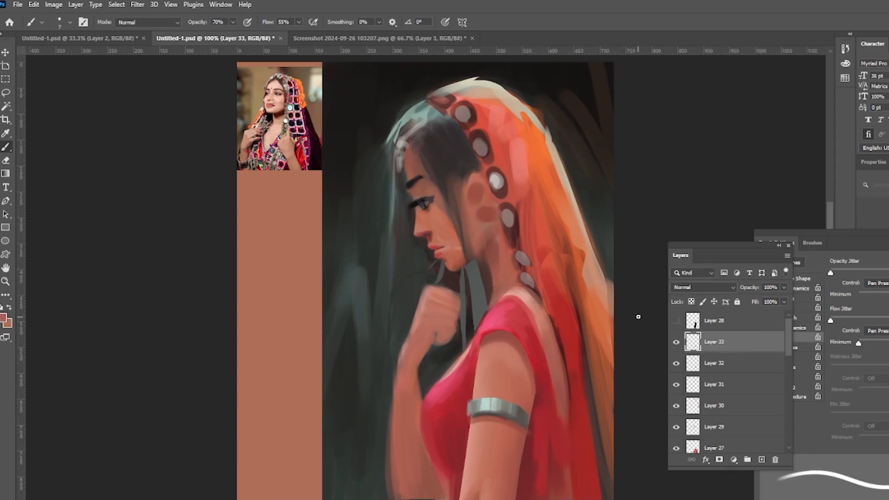
Step: Select and paint a silver dangling earring below the ear with a smaller brush
{"action": "key", "text": "l"}
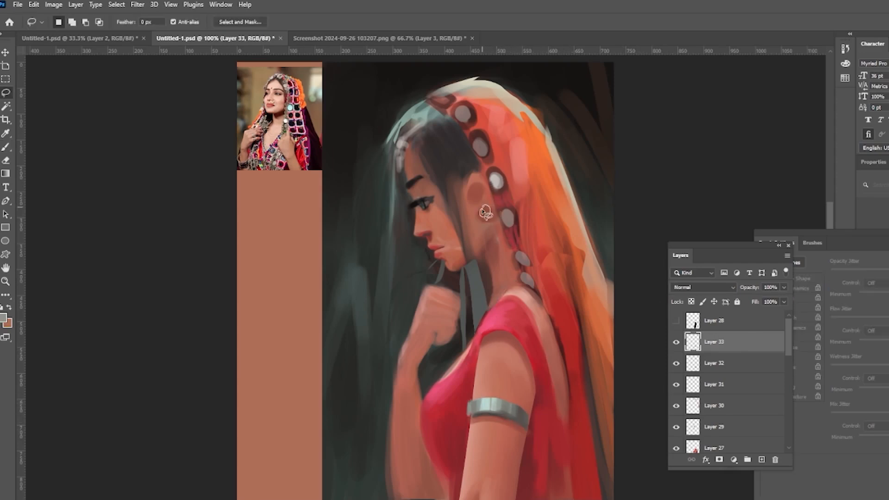
{"action": "left_click_drag", "start_coordinate": [482, 259], "coordinate": [501, 258]}
{"action": "key", "text": "b"}
{"action": "mouse_move", "coordinate": [490, 222]}
{"action": "left_mouse_down"}
{"action": "mouse_move", "coordinate": [482, 254]}
{"action": "mouse_move", "coordinate": [496, 222]}
{"action": "mouse_move", "coordinate": [497, 254]}
{"action": "mouse_move", "coordinate": [481, 257]}
{"action": "mouse_move", "coordinate": [488, 248]}
{"action": "left_mouse_up"}
{"action": "key", "text": "bracketleft"}
{"action": "key", "text": "bracketleft"}
{"action": "key", "text": "bracketleft"}
{"action": "key", "text": "bracketleft"}
{"action": "left_click", "coordinate": [487, 227], "text": "alt"}
{"action": "key", "text": "ctrl+d"}
{"action": "left_click", "coordinate": [489, 231], "text": "alt"}
{"action": "mouse_move", "coordinate": [482, 212]}
{"action": "left_mouse_down"}
{"action": "mouse_move", "coordinate": [493, 215]}
{"action": "mouse_move", "coordinate": [483, 211]}
{"action": "mouse_move", "coordinate": [491, 251]}
{"action": "left_mouse_up"}
{"action": "left_click", "coordinate": [485, 250], "text": "alt"}
{"action": "key", "text": "ctrl+z"}
{"action": "left_click_drag", "start_coordinate": [481, 258], "coordinate": [503, 260]}
{"action": "left_click", "coordinate": [488, 265], "text": "alt"}
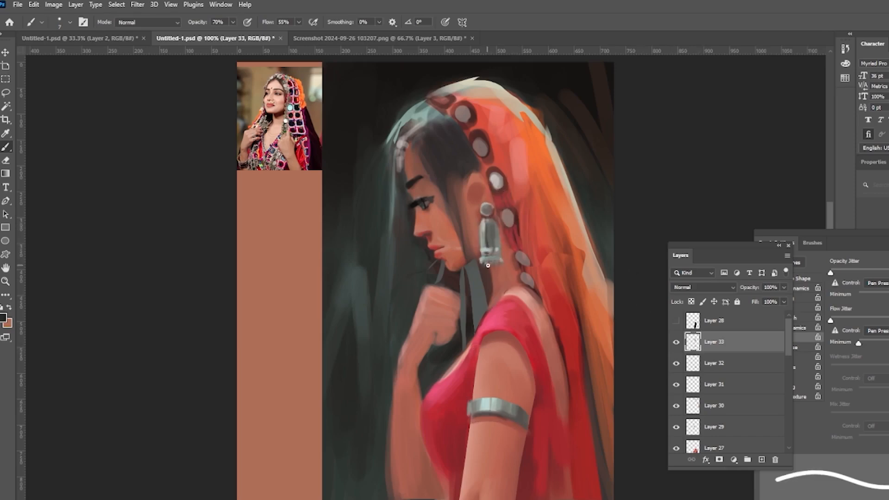
Step: Fill a lasso shape on the earring with the foreground colour and add detail strokes to it
{"action": "mouse_move", "coordinate": [487, 223]}
{"action": "left_mouse_down"}
{"action": "mouse_move", "coordinate": [494, 237]}
{"action": "mouse_move", "coordinate": [484, 242]}
{"action": "mouse_move", "coordinate": [498, 255]}
{"action": "left_mouse_up"}
{"action": "left_click", "coordinate": [499, 226], "text": "alt"}
{"action": "left_click", "coordinate": [486, 242], "text": "alt"}
{"action": "key", "text": "l"}
{"action": "key", "text": "alt+BackSpace"}
{"action": "key", "text": "ctrl+d"}
{"action": "key", "text": "b"}
{"action": "left_click", "coordinate": [503, 254], "text": "alt"}
{"action": "left_click", "coordinate": [487, 210], "text": "alt"}
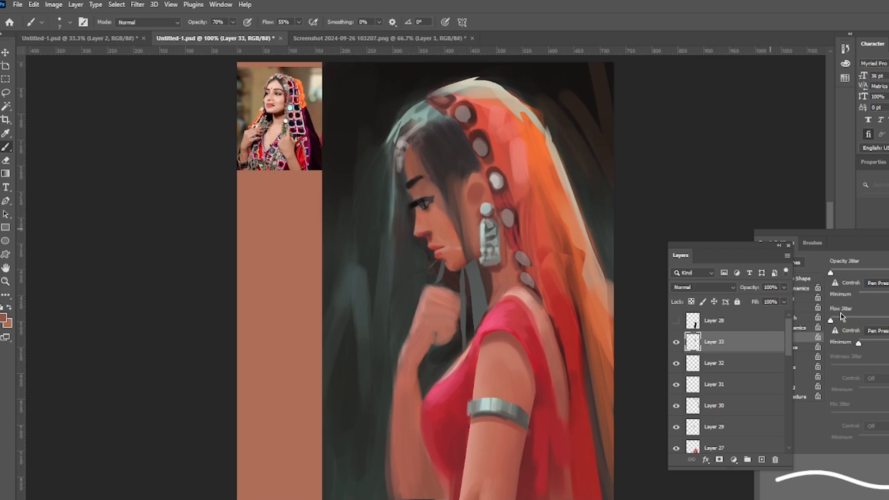
Step: On a new layer, paint dark hair strands over the top of the head and along the face
{"action": "key", "text": "l"}
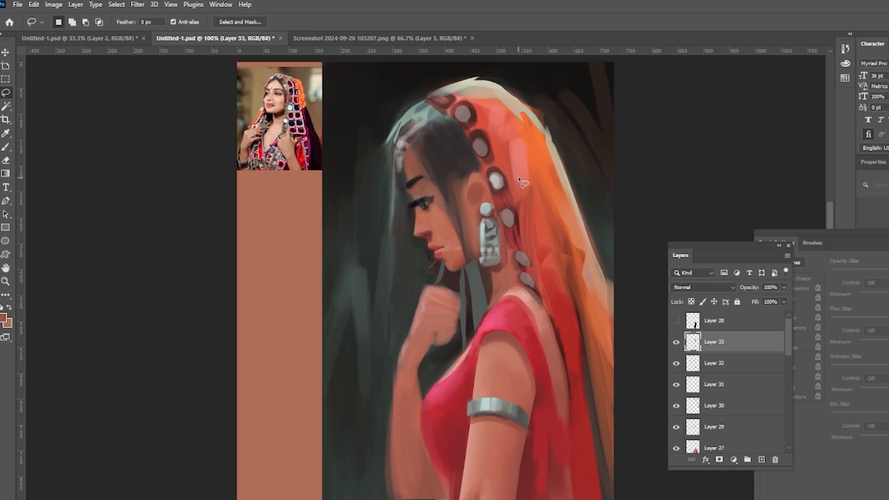
{"action": "key", "text": "e"}
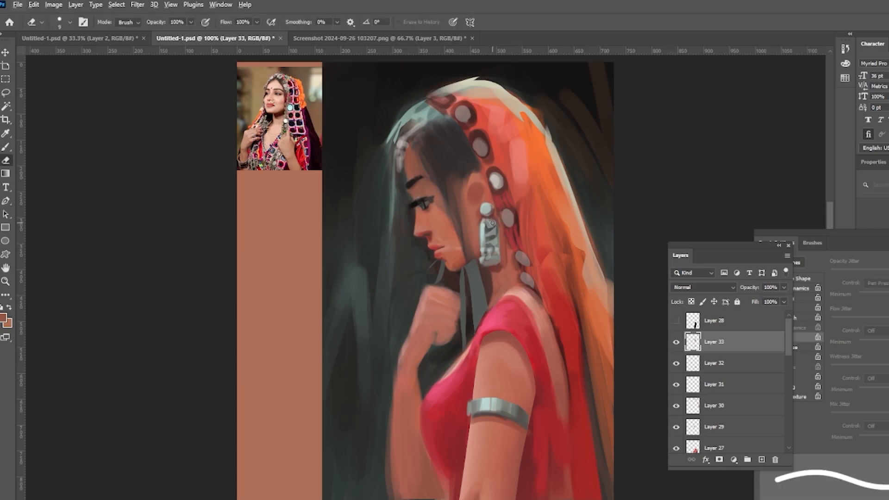
{"action": "key", "text": "ctrl+shift+alt+n"}
{"action": "key", "text": "b"}
{"action": "left_click", "coordinate": [420, 200], "text": "alt"}
{"action": "left_click_drag", "start_coordinate": [435, 168], "coordinate": [458, 239]}
{"action": "mouse_move", "coordinate": [445, 155]}
{"action": "left_mouse_down"}
{"action": "mouse_move", "coordinate": [471, 306]}
{"action": "mouse_move", "coordinate": [449, 199]}
{"action": "left_mouse_up"}
{"action": "left_click", "coordinate": [450, 159], "text": "alt"}
{"action": "left_click_drag", "start_coordinate": [442, 163], "coordinate": [450, 192]}
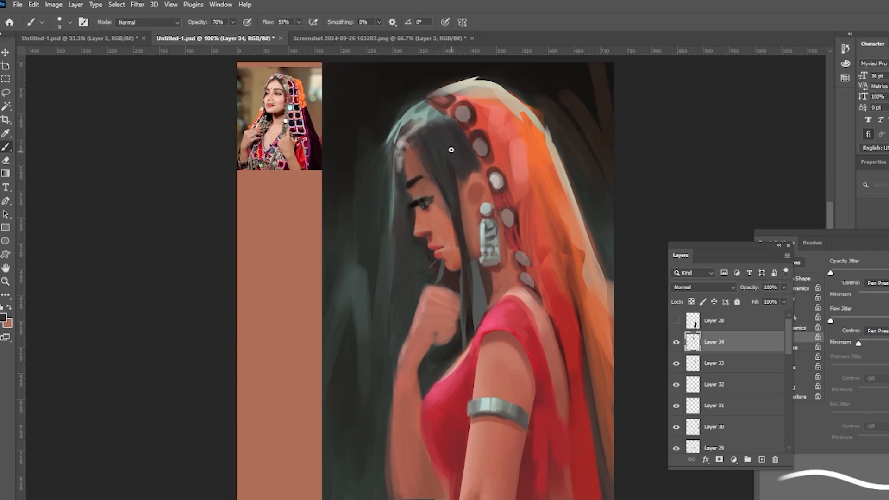
{"action": "left_click", "coordinate": [425, 135], "text": "alt"}
{"action": "mouse_move", "coordinate": [444, 133]}
{"action": "left_mouse_down"}
{"action": "mouse_move", "coordinate": [452, 146]}
{"action": "mouse_move", "coordinate": [464, 146]}
{"action": "mouse_move", "coordinate": [463, 136]}
{"action": "left_mouse_up"}
{"action": "left_click_drag", "start_coordinate": [430, 158], "coordinate": [438, 170]}
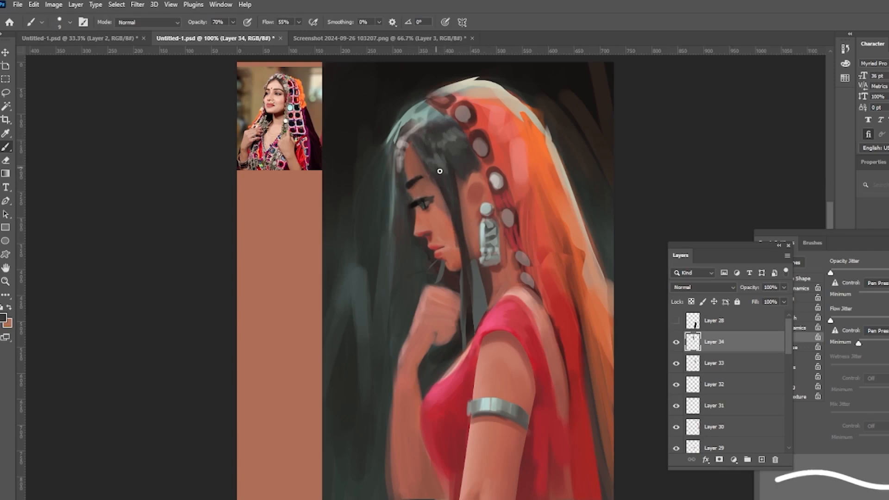
{"action": "left_click_drag", "start_coordinate": [421, 132], "coordinate": [432, 145]}
{"action": "left_click", "coordinate": [469, 118], "text": "alt"}
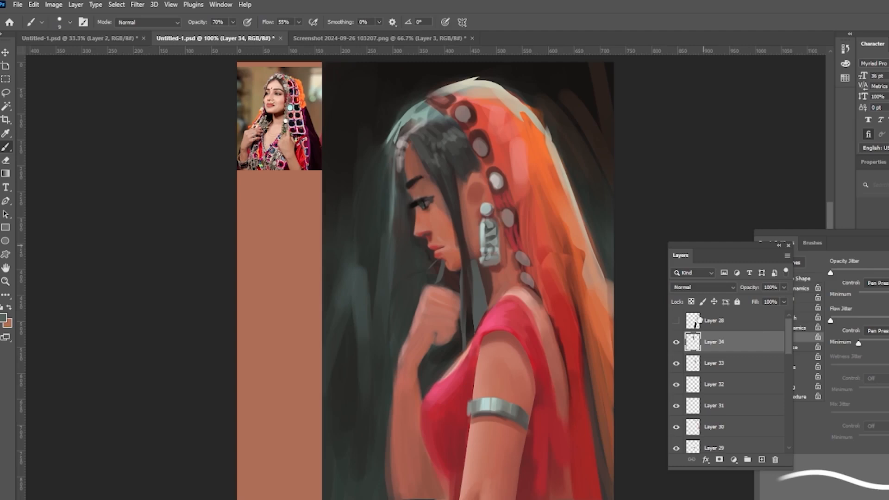
Step: Lasso a chain of patches along the veil's inner border and paint them magenta on a new layer
{"action": "key", "text": "l"}
{"action": "left_click_drag", "start_coordinate": [551, 311], "coordinate": [552, 314]}
{"action": "left_click_drag", "start_coordinate": [565, 352], "coordinate": [566, 356]}
{"action": "left_click_drag", "start_coordinate": [568, 396], "coordinate": [569, 399]}
{"action": "left_click_drag", "start_coordinate": [536, 280], "coordinate": [563, 291]}
{"action": "left_click_drag", "start_coordinate": [529, 250], "coordinate": [532, 269]}
{"action": "left_click_drag", "start_coordinate": [521, 214], "coordinate": [520, 232]}
{"action": "left_click_drag", "start_coordinate": [514, 190], "coordinate": [516, 206]}
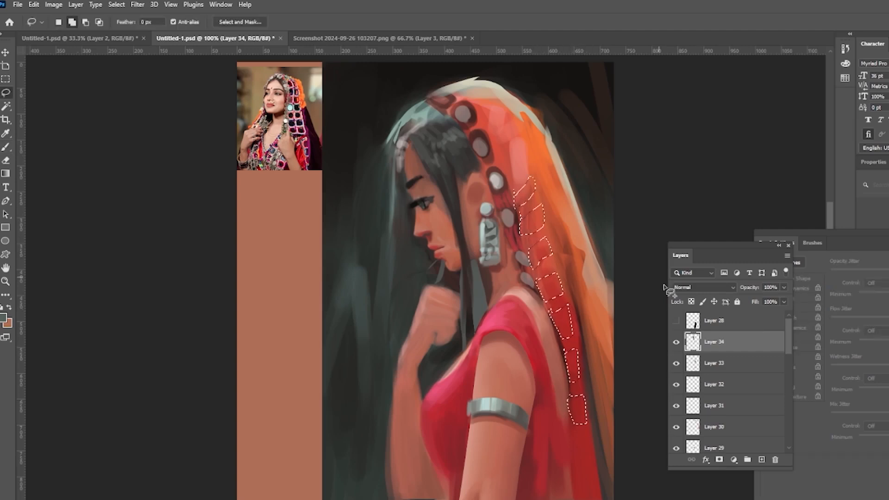
{"action": "left_click", "coordinate": [761, 459]}
{"action": "key", "text": "i"}
{"action": "key", "text": "b"}
{"action": "left_click", "coordinate": [9, 308]}
{"action": "left_click_drag", "start_coordinate": [577, 412], "coordinate": [530, 171]}
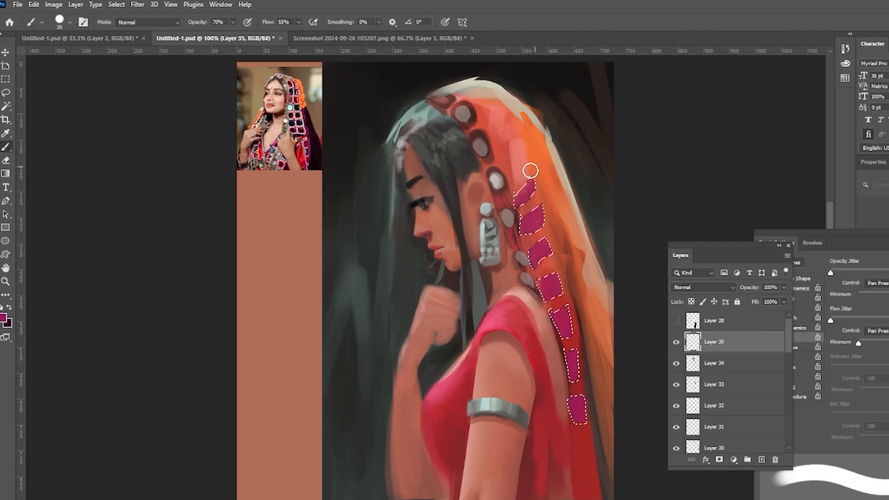
Step: With a smaller brush, paint white stripes across the magenta patches and deselect
{"action": "left_click", "coordinate": [497, 180], "text": "alt"}
{"action": "key", "text": "bracketleft"}
{"action": "key", "text": "bracketleft"}
{"action": "key", "text": "bracketleft"}
{"action": "key", "text": "bracketleft"}
{"action": "left_click_drag", "start_coordinate": [569, 380], "coordinate": [578, 378]}
{"action": "left_click_drag", "start_coordinate": [552, 313], "coordinate": [568, 305]}
{"action": "mouse_move", "coordinate": [529, 254]}
{"action": "left_mouse_down"}
{"action": "mouse_move", "coordinate": [547, 239]}
{"action": "mouse_move", "coordinate": [544, 206]}
{"action": "left_mouse_up"}
{"action": "left_click_drag", "start_coordinate": [514, 194], "coordinate": [534, 179]}
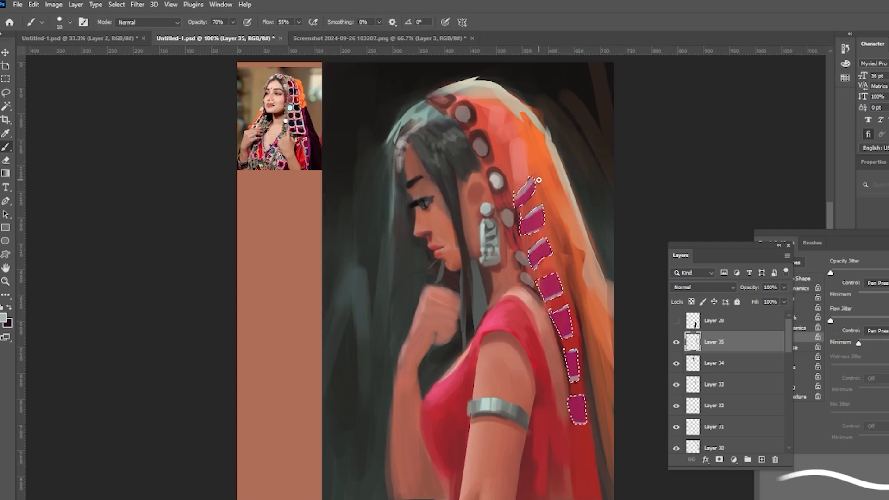
{"action": "key", "text": "ctrl+d"}
Step: Extend the magenta border pattern up the veil toward the head, adding white accent stripes
{"action": "left_click", "coordinate": [554, 208], "text": "alt"}
{"action": "left_click", "coordinate": [486, 209], "text": "alt"}
{"action": "left_click_drag", "start_coordinate": [527, 215], "coordinate": [543, 206]}
{"action": "left_click_drag", "start_coordinate": [533, 249], "coordinate": [545, 239]}
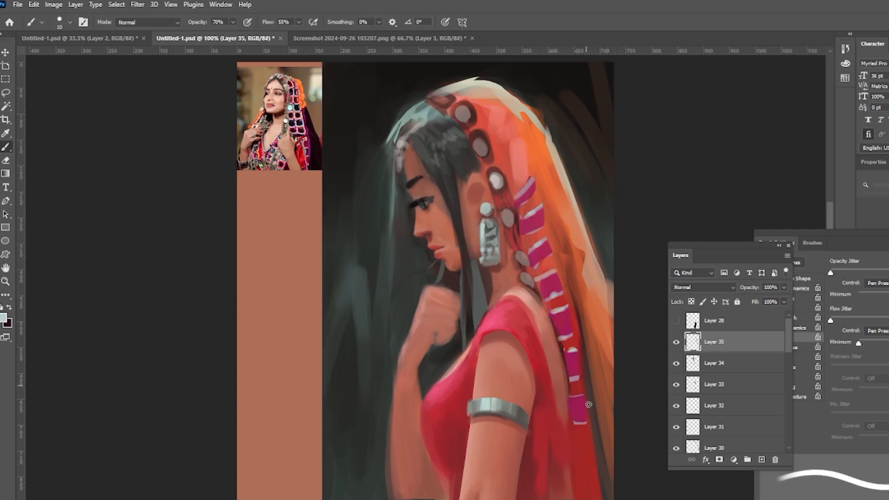
{"action": "left_click_drag", "start_coordinate": [511, 172], "coordinate": [517, 183]}
{"action": "left_click", "coordinate": [532, 224], "text": "alt"}
{"action": "left_click_drag", "start_coordinate": [498, 142], "coordinate": [533, 182]}
{"action": "left_click_drag", "start_coordinate": [485, 165], "coordinate": [496, 197]}
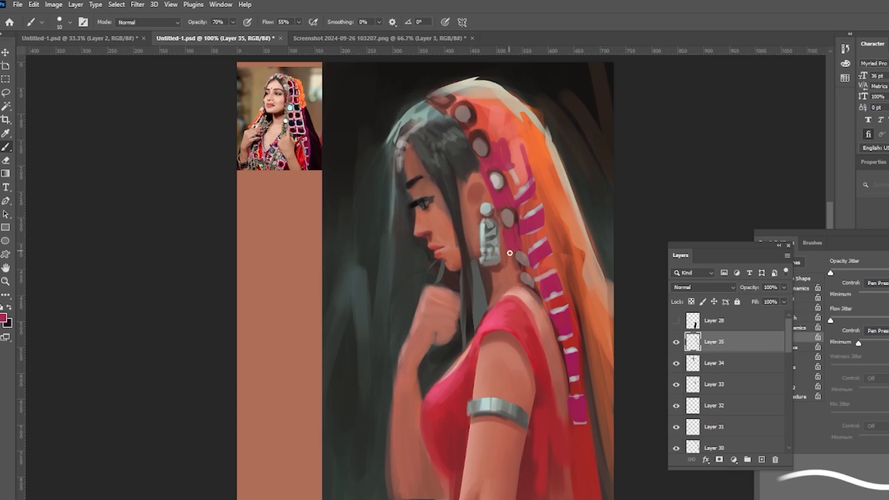
{"action": "mouse_move", "coordinate": [507, 231]}
{"action": "left_mouse_down"}
{"action": "mouse_move", "coordinate": [523, 281]}
{"action": "mouse_move", "coordinate": [521, 236]}
{"action": "left_mouse_up"}
{"action": "left_click", "coordinate": [532, 215], "text": "alt"}
{"action": "left_click_drag", "start_coordinate": [509, 250], "coordinate": [521, 253]}
{"action": "left_click_drag", "start_coordinate": [518, 277], "coordinate": [532, 283]}
{"action": "left_click_drag", "start_coordinate": [494, 199], "coordinate": [514, 201]}
{"action": "left_click", "coordinate": [565, 331], "text": "alt"}
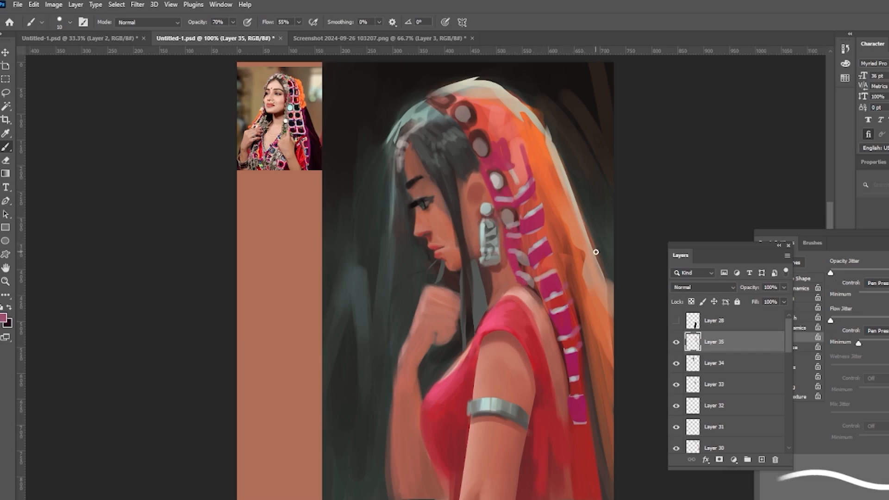
Step: Continue the magenta and white veil pattern at its lower end and near the top of the head
{"action": "mouse_move", "coordinate": [578, 446]}
{"action": "left_mouse_down"}
{"action": "mouse_move", "coordinate": [586, 496]}
{"action": "mouse_move", "coordinate": [592, 454]}
{"action": "left_mouse_up"}
{"action": "left_click", "coordinate": [580, 423], "text": "alt"}
{"action": "left_click_drag", "start_coordinate": [578, 496], "coordinate": [599, 499]}
{"action": "left_click", "coordinate": [506, 157], "text": "alt"}
{"action": "left_click_drag", "start_coordinate": [508, 167], "coordinate": [521, 174]}
{"action": "left_click_drag", "start_coordinate": [525, 160], "coordinate": [511, 191]}
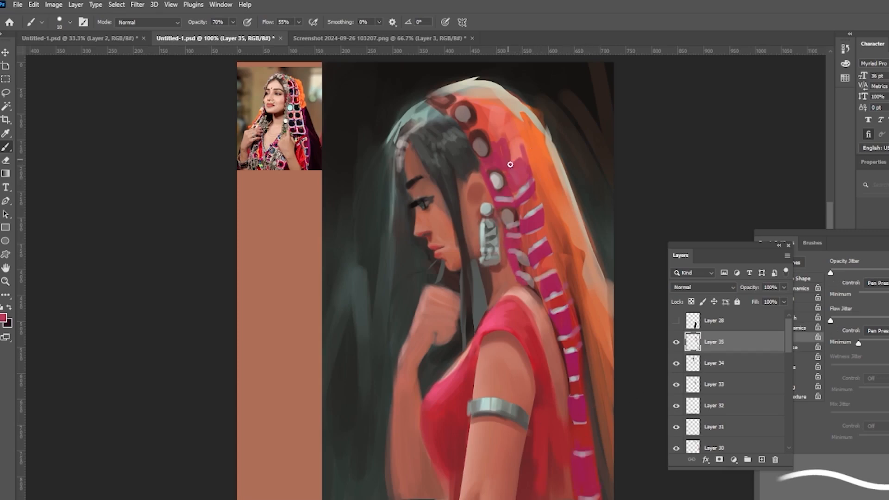
{"action": "left_click_drag", "start_coordinate": [499, 122], "coordinate": [504, 155]}
{"action": "left_click", "coordinate": [561, 197], "text": "alt"}
{"action": "left_click", "coordinate": [570, 236], "text": "alt"}
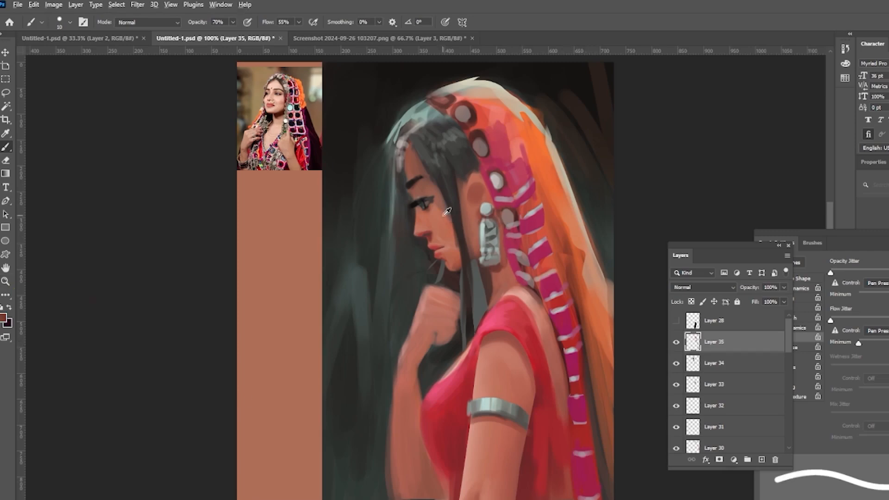
Step: Paint thin dark hair strands along the face and down toward the shoulder with a smaller brush
{"action": "left_click_drag", "start_coordinate": [445, 204], "coordinate": [461, 257]}
{"action": "key", "text": "bracketleft"}
{"action": "key", "text": "bracketleft"}
{"action": "key", "text": "bracketleft"}
{"action": "left_click_drag", "start_coordinate": [448, 202], "coordinate": [454, 228]}
{"action": "left_click", "coordinate": [464, 240], "text": "alt"}
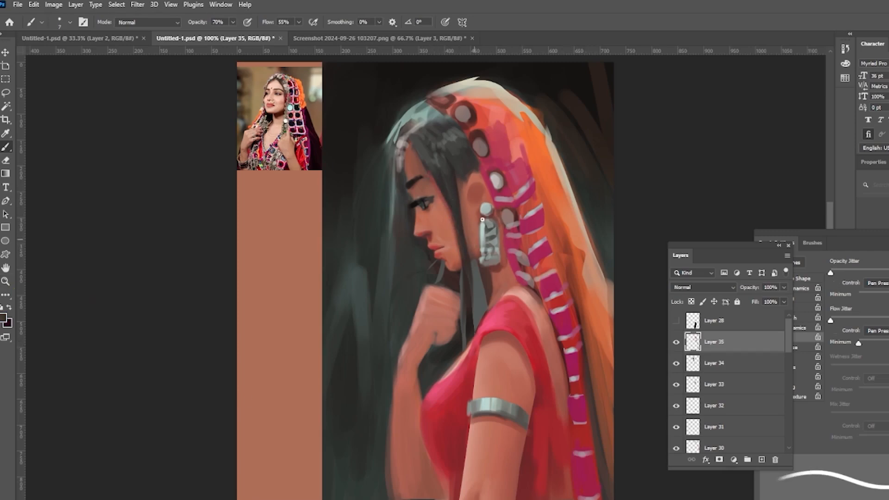
{"action": "left_click_drag", "start_coordinate": [477, 264], "coordinate": [499, 340]}
{"action": "left_click_drag", "start_coordinate": [462, 176], "coordinate": [460, 233]}
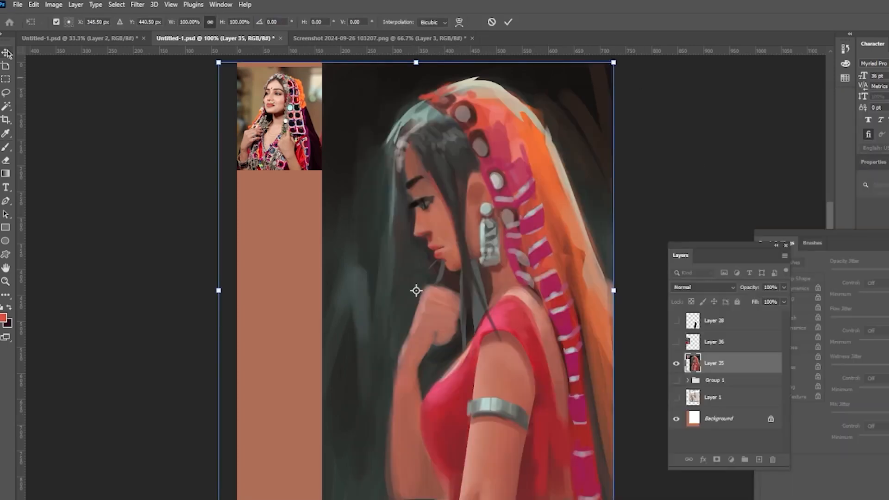
Step: Scale the merged painting layer down to about 87% and apply the transform
{"action": "left_click_drag", "start_coordinate": [613, 62], "coordinate": [574, 65]}
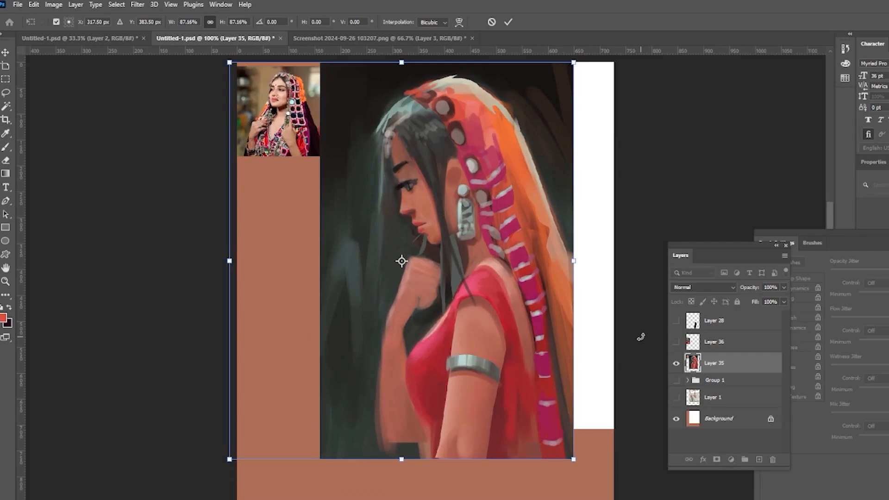
{"action": "key", "text": "Return"}
{"action": "key", "text": "l"}
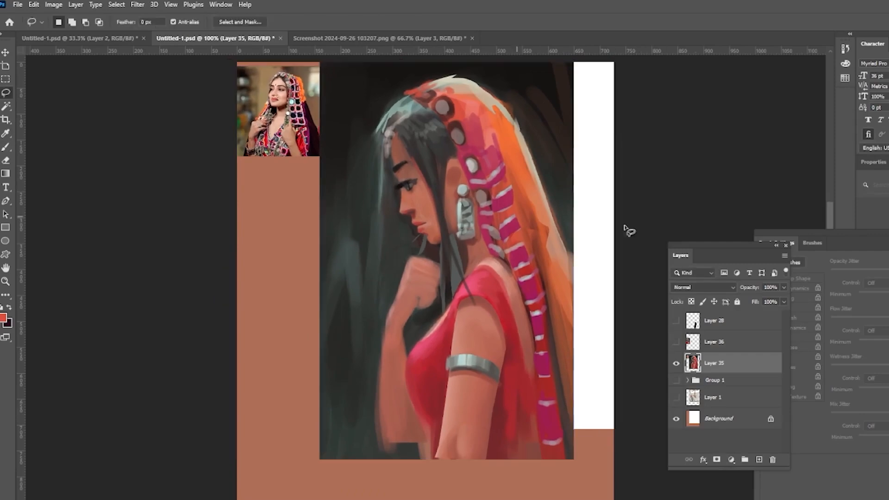
Step: Select the lower part of the painting, rotate it slightly with a free transform, apply it and deselect
{"action": "mouse_move", "coordinate": [591, 244]}
{"action": "left_mouse_down"}
{"action": "mouse_move", "coordinate": [348, 367]}
{"action": "mouse_move", "coordinate": [598, 243]}
{"action": "left_mouse_up"}
{"action": "key", "text": "ctrl+t"}
{"action": "left_click_drag", "start_coordinate": [635, 297], "coordinate": [634, 306]}
{"action": "left_click_drag", "start_coordinate": [545, 439], "coordinate": [532, 438]}
{"action": "key", "text": "Return"}
{"action": "key", "text": "ctrl+d"}
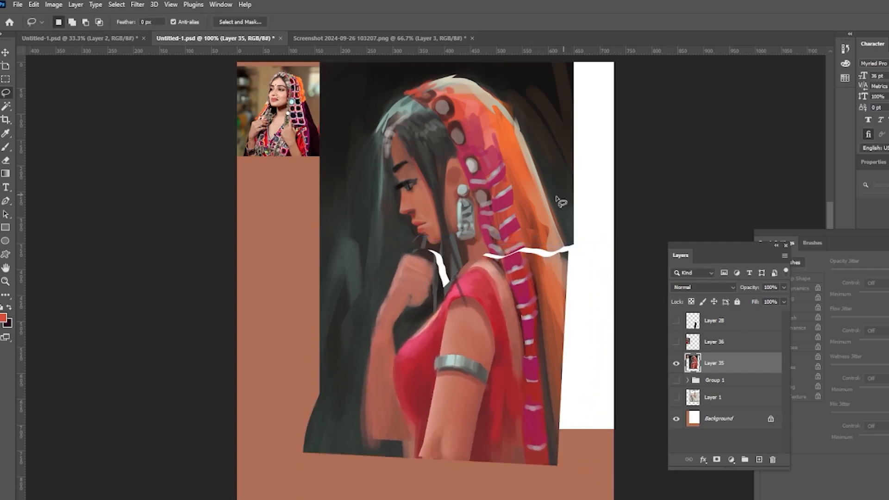
Step: Create new layers, set the top one to Overlay, and glaze teal colour over the hair and top of the veil
{"action": "left_click", "coordinate": [6, 147]}
{"action": "left_click", "coordinate": [4, 318]}
{"action": "left_click", "coordinate": [500, 187]}
{"action": "left_click", "coordinate": [592, 117]}
{"action": "left_click", "coordinate": [758, 460]}
{"action": "left_click_drag", "start_coordinate": [732, 245], "coordinate": [726, 188]}
{"action": "left_click", "coordinate": [753, 402]}
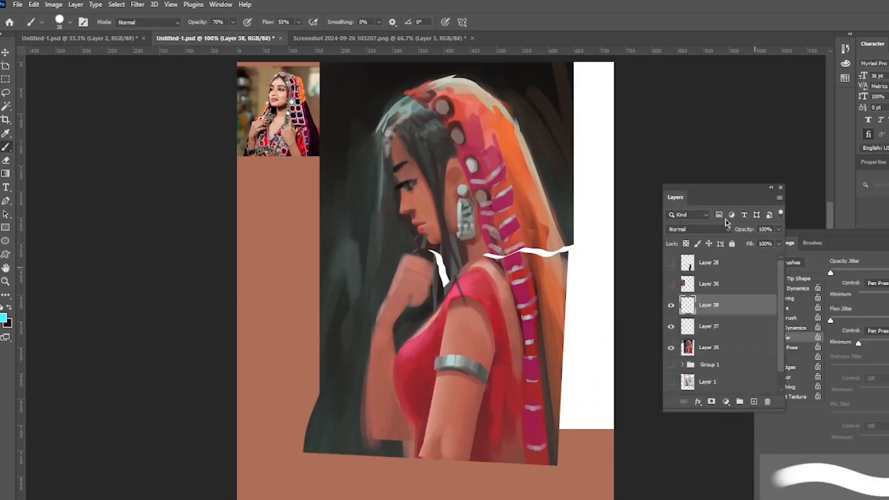
{"action": "left_click", "coordinate": [726, 229]}
{"action": "left_click", "coordinate": [686, 370]}
{"action": "mouse_move", "coordinate": [392, 119]}
{"action": "left_mouse_down"}
{"action": "mouse_move", "coordinate": [426, 89]}
{"action": "mouse_move", "coordinate": [491, 95]}
{"action": "left_mouse_up"}
{"action": "left_click", "coordinate": [495, 129], "text": "alt"}
{"action": "left_click_drag", "start_coordinate": [498, 104], "coordinate": [528, 164]}
{"action": "left_click", "coordinate": [417, 139], "text": "alt"}
{"action": "mouse_move", "coordinate": [440, 109]}
{"action": "left_mouse_down"}
{"action": "mouse_move", "coordinate": [408, 148]}
{"action": "mouse_move", "coordinate": [449, 138]}
{"action": "mouse_move", "coordinate": [416, 140]}
{"action": "left_mouse_up"}
{"action": "left_click", "coordinate": [461, 100], "text": "alt"}
Step: Continue glazing the veil's back edge, shoulder and hand area on the Overlay layer with varied brush sizes
{"action": "left_click", "coordinate": [522, 91], "text": "alt"}
{"action": "key", "text": "bracketleft"}
{"action": "key", "text": "bracketleft"}
{"action": "key", "text": "bracketleft"}
{"action": "key", "text": "bracketleft"}
{"action": "left_click", "coordinate": [463, 142], "text": "alt"}
{"action": "left_click", "coordinate": [392, 121], "text": "alt"}
{"action": "left_click_drag", "start_coordinate": [385, 116], "coordinate": [368, 196]}
{"action": "left_click_drag", "start_coordinate": [366, 160], "coordinate": [339, 233]}
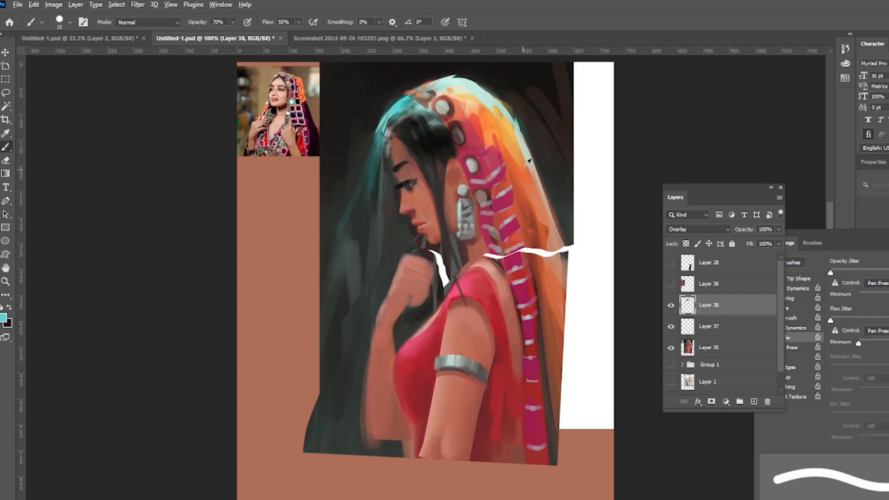
{"action": "left_click", "coordinate": [518, 158], "text": "alt"}
{"action": "left_click_drag", "start_coordinate": [521, 166], "coordinate": [563, 247]}
{"action": "left_click", "coordinate": [492, 274], "text": "alt"}
{"action": "mouse_move", "coordinate": [474, 268]}
{"action": "left_mouse_down"}
{"action": "mouse_move", "coordinate": [500, 272]}
{"action": "mouse_move", "coordinate": [505, 286]}
{"action": "mouse_move", "coordinate": [455, 291]}
{"action": "mouse_move", "coordinate": [504, 276]}
{"action": "left_mouse_up"}
{"action": "left_click", "coordinate": [471, 282], "text": "alt"}
{"action": "key", "text": "bracketright"}
{"action": "key", "text": "bracketright"}
{"action": "key", "text": "bracketright"}
{"action": "left_click", "coordinate": [443, 279], "text": "alt"}
{"action": "left_click", "coordinate": [534, 225], "text": "alt"}
{"action": "mouse_move", "coordinate": [408, 260]}
{"action": "left_mouse_down"}
{"action": "mouse_move", "coordinate": [429, 284]}
{"action": "mouse_move", "coordinate": [424, 288]}
{"action": "left_mouse_up"}
{"action": "left_click_drag", "start_coordinate": [393, 274], "coordinate": [361, 362]}
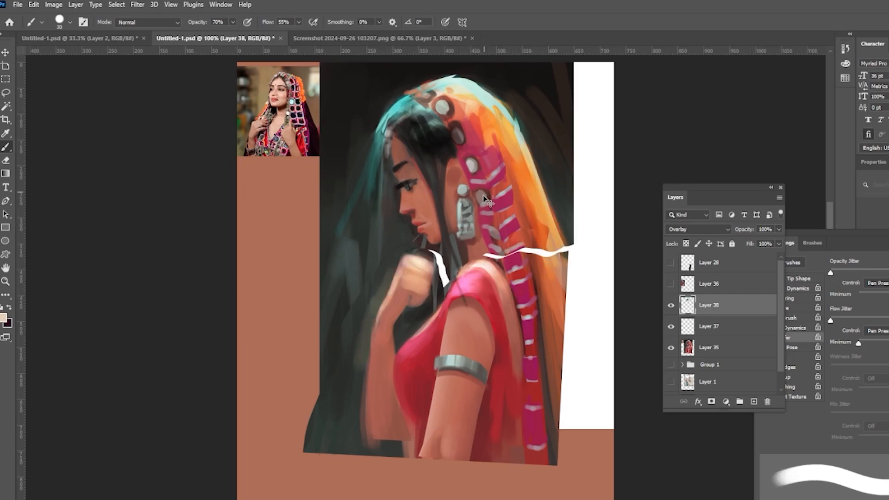
Step: Undo the last two strokes, darken the background around the head on the Overlay layer, and lower that layer's opacity
{"action": "key", "text": "ctrl+z"}
{"action": "key", "text": "ctrl+z"}
{"action": "left_click", "coordinate": [399, 109], "text": "alt"}
{"action": "mouse_move", "coordinate": [404, 120]}
{"action": "left_mouse_down"}
{"action": "mouse_move", "coordinate": [404, 134]}
{"action": "mouse_move", "coordinate": [390, 132]}
{"action": "left_mouse_up"}
{"action": "left_click", "coordinate": [363, 228], "text": "alt"}
{"action": "mouse_move", "coordinate": [328, 203]}
{"action": "left_mouse_down"}
{"action": "mouse_move", "coordinate": [355, 134]}
{"action": "mouse_move", "coordinate": [342, 80]}
{"action": "left_mouse_up"}
{"action": "mouse_move", "coordinate": [334, 142]}
{"action": "left_mouse_down"}
{"action": "mouse_move", "coordinate": [415, 72]}
{"action": "mouse_move", "coordinate": [464, 69]}
{"action": "left_mouse_up"}
{"action": "left_click_drag", "start_coordinate": [442, 70], "coordinate": [544, 114]}
{"action": "mouse_move", "coordinate": [364, 139]}
{"action": "left_mouse_down"}
{"action": "mouse_move", "coordinate": [334, 223]}
{"action": "mouse_move", "coordinate": [387, 178]}
{"action": "left_mouse_up"}
{"action": "mouse_move", "coordinate": [389, 204]}
{"action": "left_mouse_down"}
{"action": "mouse_move", "coordinate": [329, 301]}
{"action": "mouse_move", "coordinate": [352, 236]}
{"action": "left_mouse_up"}
{"action": "left_click_drag", "start_coordinate": [509, 78], "coordinate": [565, 178]}
{"action": "left_click_drag", "start_coordinate": [568, 93], "coordinate": [563, 189]}
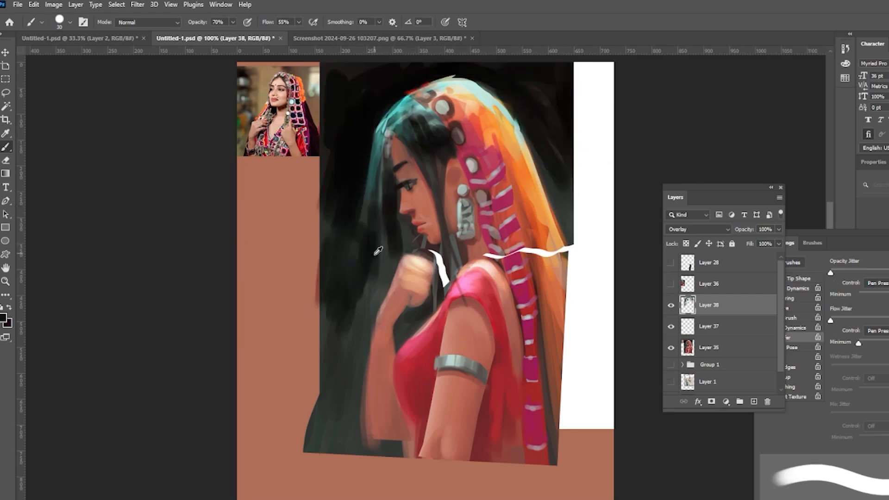
{"action": "left_click", "coordinate": [779, 229]}
{"action": "left_click_drag", "start_coordinate": [779, 242], "coordinate": [754, 248]}
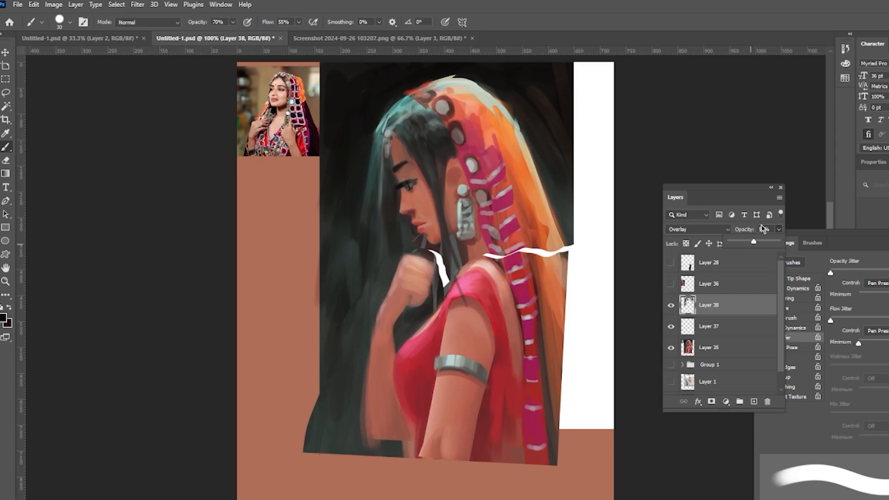
Step: On a new layer, paint dark hair strands along the face and down the neck
{"action": "left_click", "coordinate": [755, 401]}
{"action": "key", "text": "bracketright"}
{"action": "mouse_move", "coordinate": [403, 124]}
{"action": "left_mouse_down"}
{"action": "mouse_move", "coordinate": [430, 144]}
{"action": "mouse_move", "coordinate": [437, 109]}
{"action": "mouse_move", "coordinate": [485, 124]}
{"action": "mouse_move", "coordinate": [404, 141]}
{"action": "left_mouse_up"}
{"action": "left_click", "coordinate": [428, 134], "text": "alt"}
{"action": "key", "text": "bracketleft"}
{"action": "key", "text": "bracketleft"}
{"action": "key", "text": "bracketleft"}
{"action": "key", "text": "bracketleft"}
{"action": "key", "text": "ctrl+z"}
{"action": "left_click", "coordinate": [431, 170], "text": "alt"}
{"action": "left_click_drag", "start_coordinate": [433, 248], "coordinate": [447, 288]}
{"action": "left_click_drag", "start_coordinate": [435, 256], "coordinate": [444, 290]}
{"action": "mouse_move", "coordinate": [427, 143]}
{"action": "left_mouse_down"}
{"action": "mouse_move", "coordinate": [441, 129]}
{"action": "mouse_move", "coordinate": [421, 109]}
{"action": "left_mouse_up"}
{"action": "left_click", "coordinate": [428, 289], "text": "alt"}
{"action": "left_click", "coordinate": [429, 252], "text": "alt"}
{"action": "left_click_drag", "start_coordinate": [425, 234], "coordinate": [419, 247]}
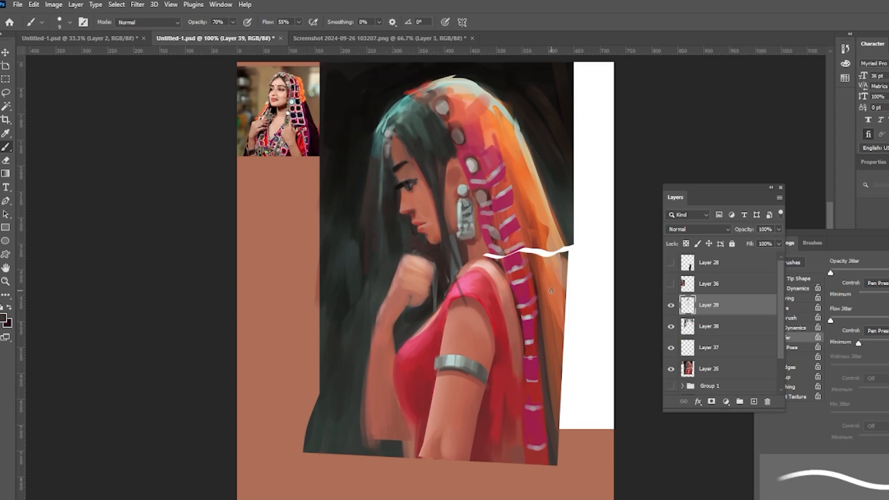
Step: Paint long dark hair strands falling down the left side behind the face
{"action": "left_click", "coordinate": [377, 152], "text": "alt"}
{"action": "left_click_drag", "start_coordinate": [379, 160], "coordinate": [377, 214]}
{"action": "left_click_drag", "start_coordinate": [381, 182], "coordinate": [370, 278]}
{"action": "left_click", "coordinate": [377, 227], "text": "alt"}
{"action": "left_click_drag", "start_coordinate": [386, 160], "coordinate": [377, 270]}
{"action": "left_click_drag", "start_coordinate": [365, 179], "coordinate": [354, 297]}
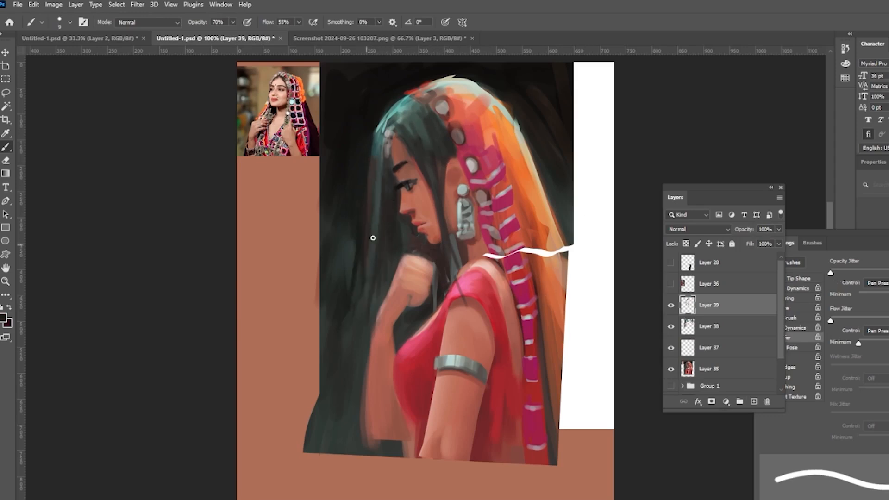
{"action": "left_click_drag", "start_coordinate": [358, 243], "coordinate": [353, 297]}
{"action": "left_click", "coordinate": [361, 232], "text": "alt"}
{"action": "left_click_drag", "start_coordinate": [366, 167], "coordinate": [360, 287]}
{"action": "left_click", "coordinate": [409, 172], "text": "alt"}
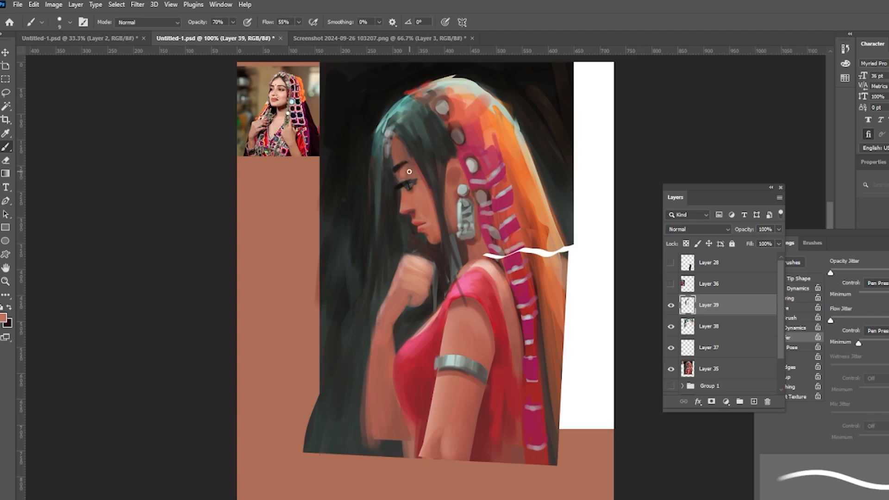
Step: Refine the hairline, eye area and veil edge around the face with small strokes in sampled colours
{"action": "left_click_drag", "start_coordinate": [382, 142], "coordinate": [379, 153]}
{"action": "left_click_drag", "start_coordinate": [388, 139], "coordinate": [386, 159]}
{"action": "left_click_drag", "start_coordinate": [392, 139], "coordinate": [398, 150]}
{"action": "left_click", "coordinate": [440, 99], "text": "alt"}
{"action": "left_click_drag", "start_coordinate": [450, 99], "coordinate": [451, 114]}
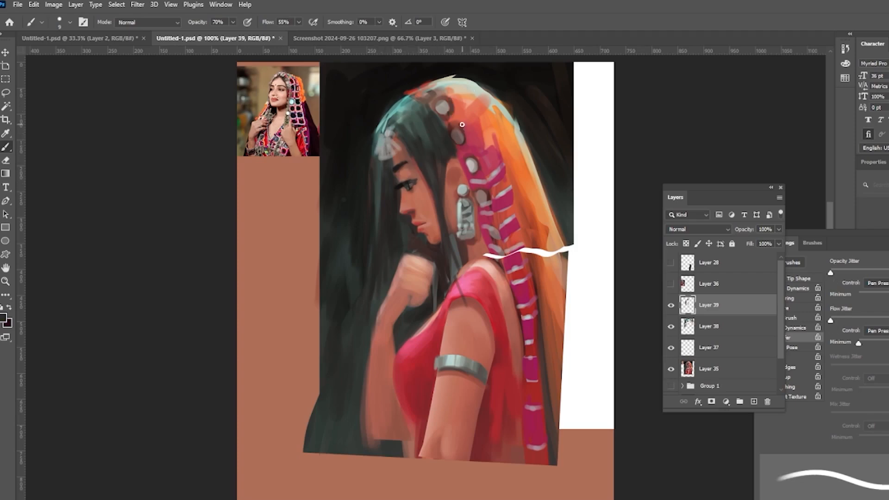
{"action": "left_click", "coordinate": [409, 169], "text": "alt"}
{"action": "left_click", "coordinate": [410, 145], "text": "alt"}
{"action": "left_click_drag", "start_coordinate": [381, 139], "coordinate": [377, 144]}
{"action": "left_click", "coordinate": [480, 160], "text": "alt"}
{"action": "left_click", "coordinate": [378, 147], "text": "alt"}
{"action": "left_click_drag", "start_coordinate": [376, 139], "coordinate": [380, 150]}
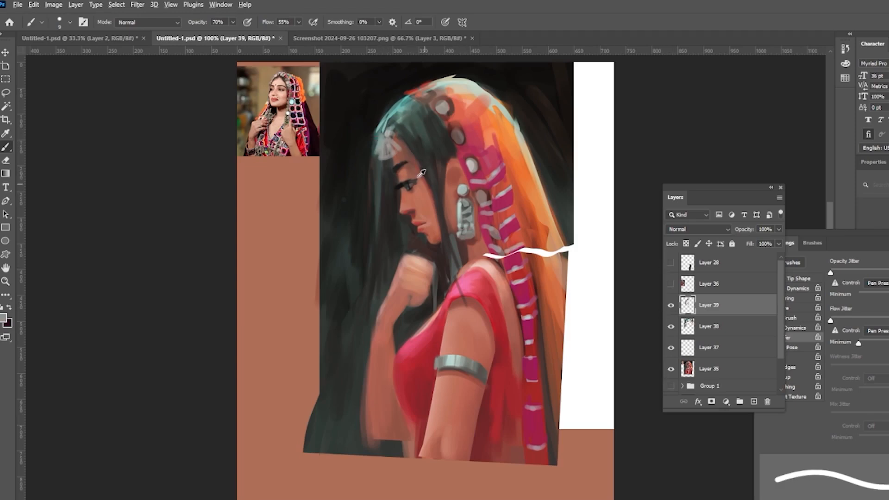
{"action": "left_click", "coordinate": [471, 133], "text": "alt"}
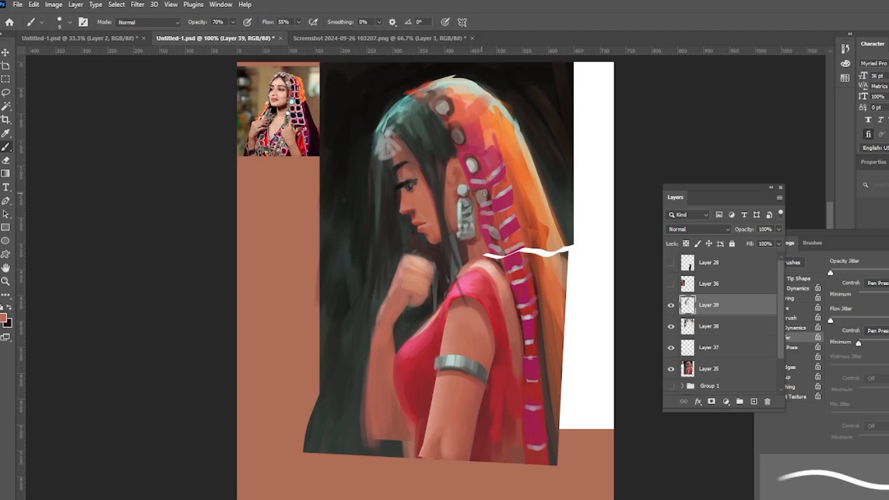
{"action": "left_click", "coordinate": [424, 107], "text": "alt"}
{"action": "mouse_move", "coordinate": [424, 107]}
{"action": "left_mouse_down"}
{"action": "mouse_move", "coordinate": [492, 125]}
{"action": "mouse_move", "coordinate": [468, 184]}
{"action": "left_mouse_up"}
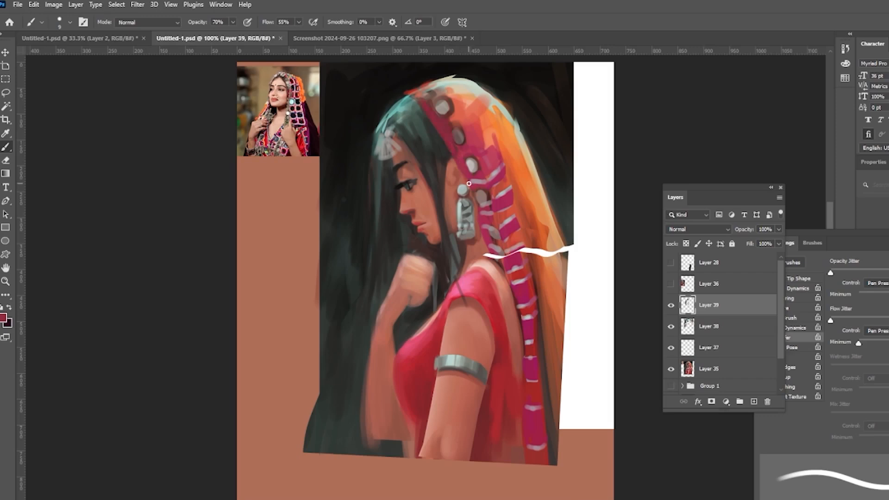
{"action": "left_click", "coordinate": [393, 181], "text": "alt"}
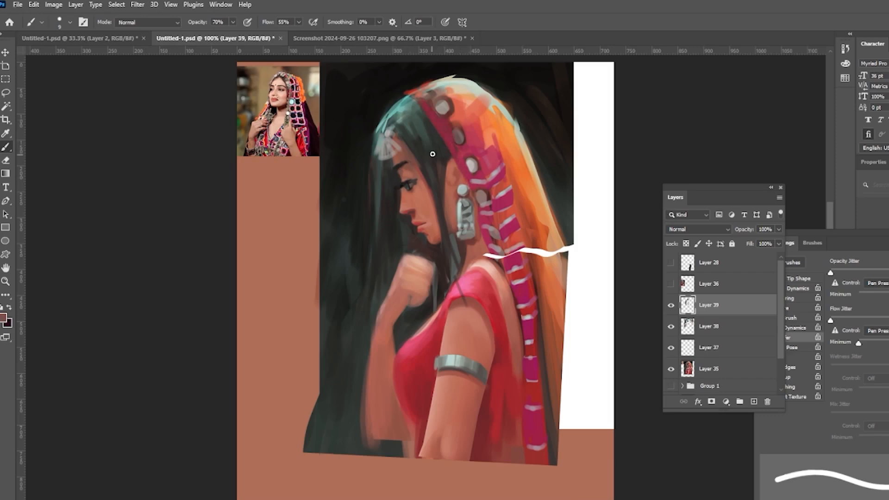
Step: Show the second reference photo and, on a new layer, paint detailed silver shapes into the earring
{"action": "key", "text": "e"}
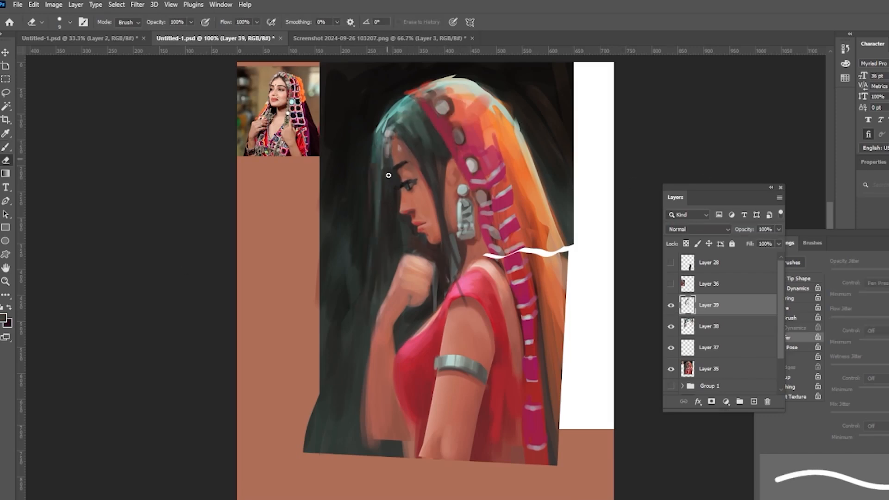
{"action": "left_click", "coordinate": [670, 284]}
{"action": "key", "text": "l"}
{"action": "key", "text": "ctrl+shift+alt+n"}
{"action": "key", "text": "b"}
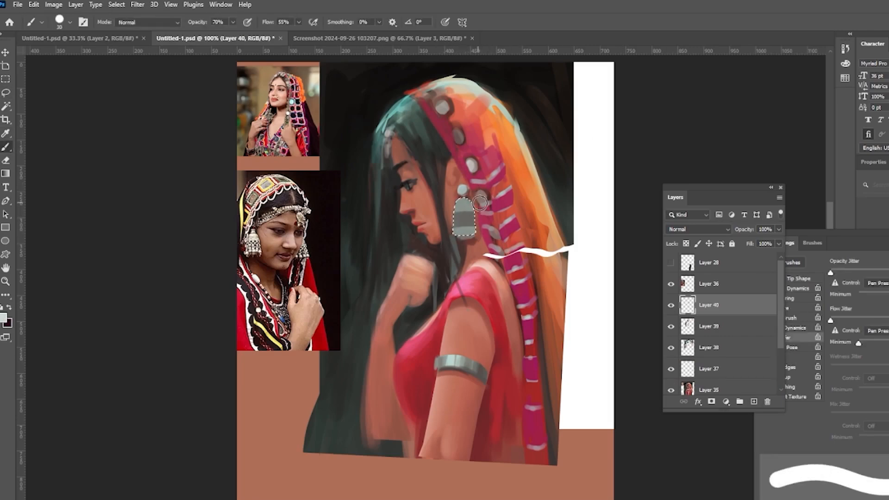
{"action": "key", "text": "bracketleft"}
{"action": "key", "text": "bracketleft"}
{"action": "left_click", "coordinate": [463, 204], "text": "alt"}
{"action": "mouse_move", "coordinate": [455, 216]}
{"action": "left_mouse_down"}
{"action": "mouse_move", "coordinate": [474, 216]}
{"action": "mouse_move", "coordinate": [464, 235]}
{"action": "mouse_move", "coordinate": [456, 229]}
{"action": "mouse_move", "coordinate": [472, 233]}
{"action": "left_mouse_up"}
{"action": "key", "text": "bracketleft"}
{"action": "key", "text": "bracketleft"}
{"action": "key", "text": "bracketleft"}
{"action": "key", "text": "bracketleft"}
{"action": "key", "text": "bracketleft"}
{"action": "left_click", "coordinate": [463, 206], "text": "alt"}
{"action": "left_click", "coordinate": [464, 232], "text": "alt"}
{"action": "left_click", "coordinate": [464, 208], "text": "alt"}
{"action": "left_click", "coordinate": [464, 223], "text": "alt"}
{"action": "left_click", "coordinate": [465, 209], "text": "alt"}
{"action": "left_click", "coordinate": [476, 250], "text": "alt"}
Step: Add a new Overlay layer and dab a highlight onto the armband
{"action": "left_click", "coordinate": [754, 401]}
{"action": "left_click", "coordinate": [698, 229]}
{"action": "left_click", "coordinate": [690, 364]}
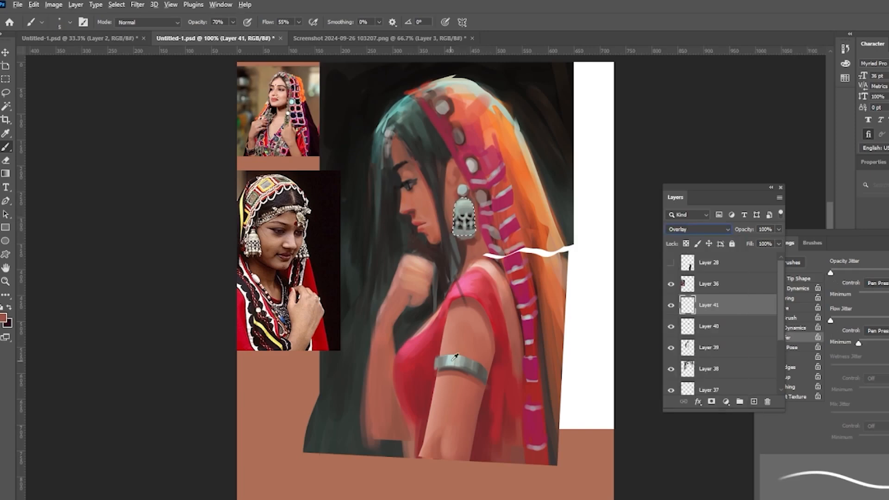
{"action": "left_click", "coordinate": [455, 356], "text": "alt"}
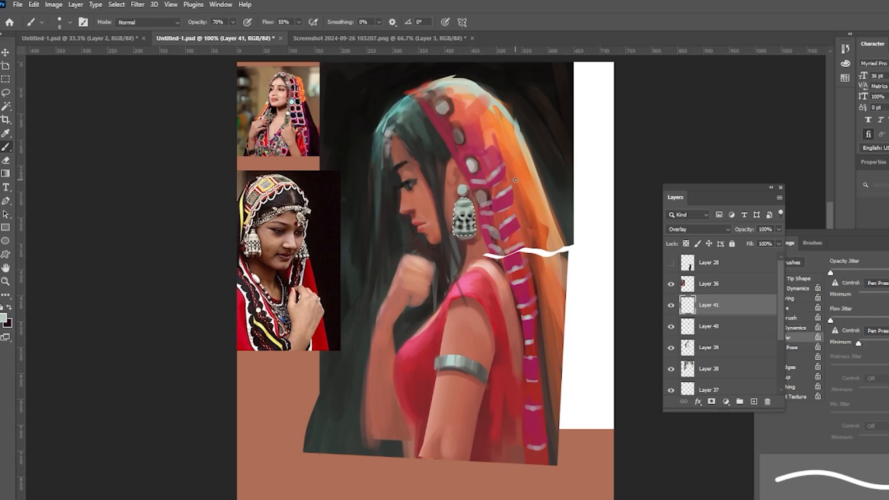
Step: Add two more empty layers, invert and clear the selection, and hide one of the new layers
{"action": "left_click", "coordinate": [754, 402]}
{"action": "key", "text": "x"}
{"action": "left_click", "coordinate": [671, 305]}
{"action": "key", "text": "ctrl+shift+i"}
{"action": "left_click", "coordinate": [722, 327]}
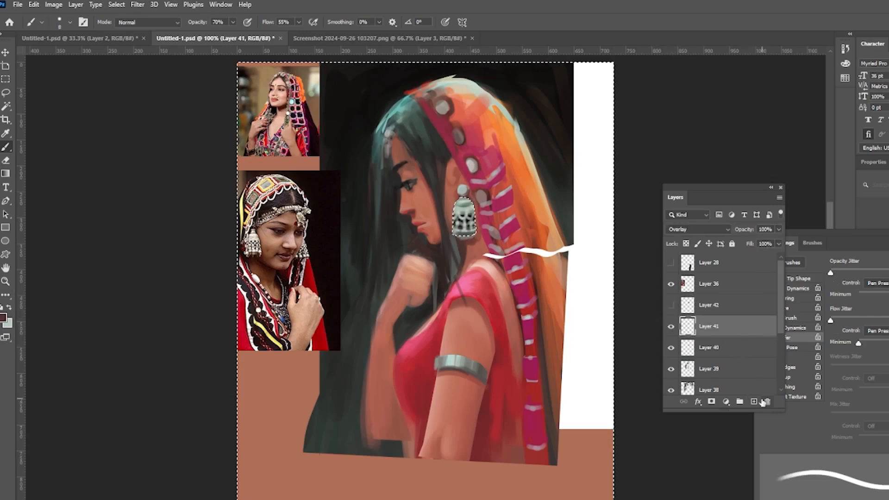
{"action": "left_click", "coordinate": [753, 401]}
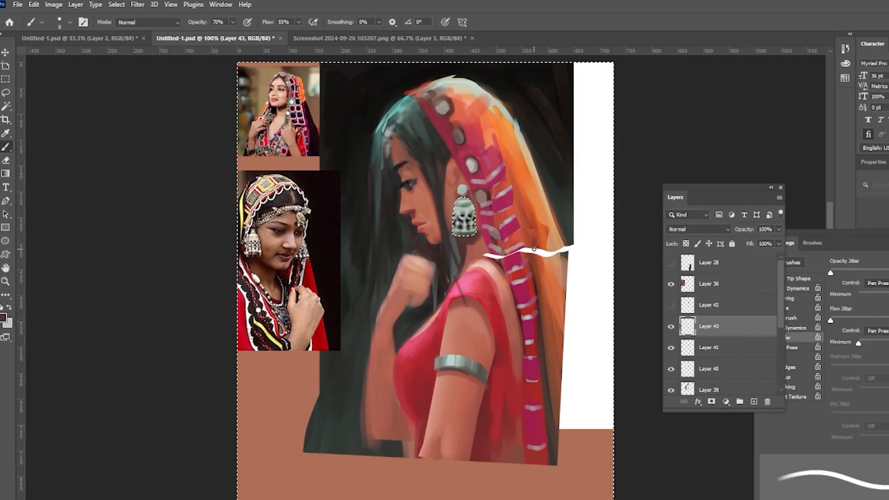
{"action": "key", "text": "ctrl+d"}
{"action": "left_click", "coordinate": [713, 305]}
{"action": "left_click", "coordinate": [670, 305]}
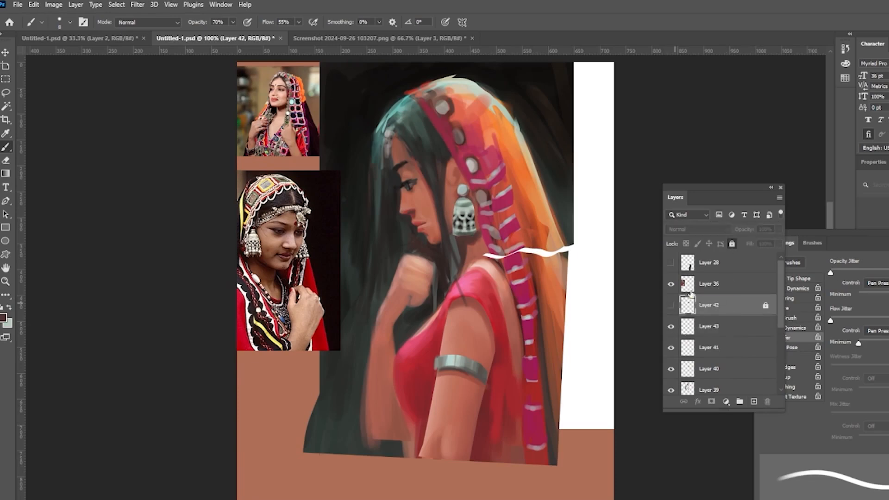
Step: On a new layer, paint red accents along the veil near the top of the head
{"action": "left_click", "coordinate": [5, 282]}
{"action": "left_click", "coordinate": [566, 276], "text": "alt"}
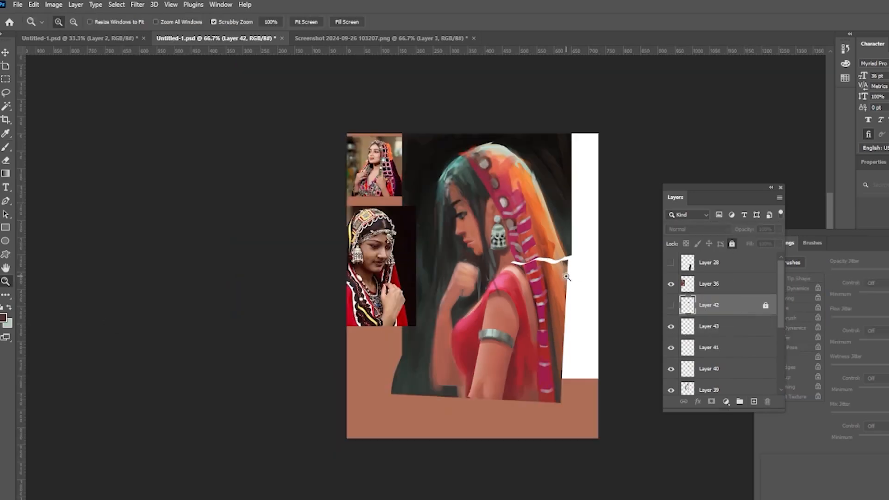
{"action": "key", "text": "b"}
{"action": "key", "text": "ctrl+alt+shift+n"}
{"action": "left_click", "coordinate": [455, 180], "text": "alt"}
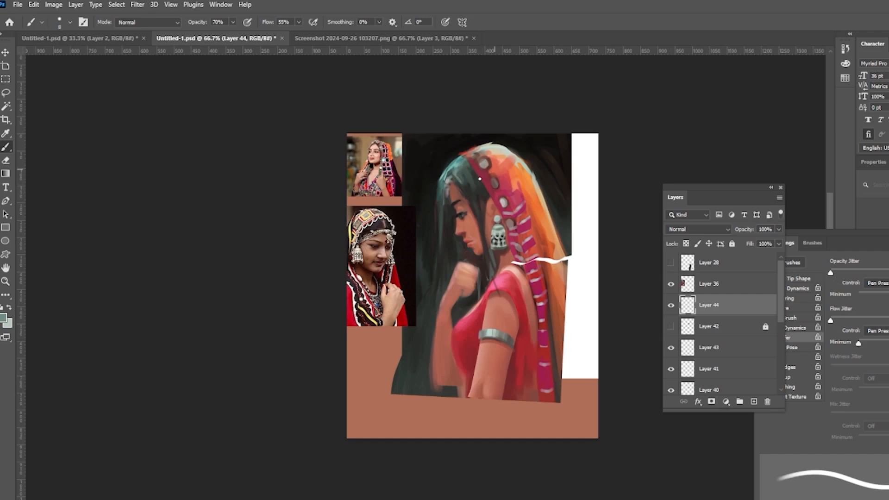
{"action": "left_click", "coordinate": [467, 184], "text": "alt"}
{"action": "key", "text": "bracketright"}
{"action": "key", "text": "bracketright"}
{"action": "key", "text": "bracketright"}
{"action": "mouse_move", "coordinate": [489, 190]}
{"action": "left_mouse_down"}
{"action": "mouse_move", "coordinate": [465, 174]}
{"action": "mouse_move", "coordinate": [484, 185]}
{"action": "mouse_move", "coordinate": [509, 172]}
{"action": "left_mouse_up"}
{"action": "left_click", "coordinate": [485, 197], "text": "alt"}
{"action": "left_click", "coordinate": [481, 172], "text": "alt"}
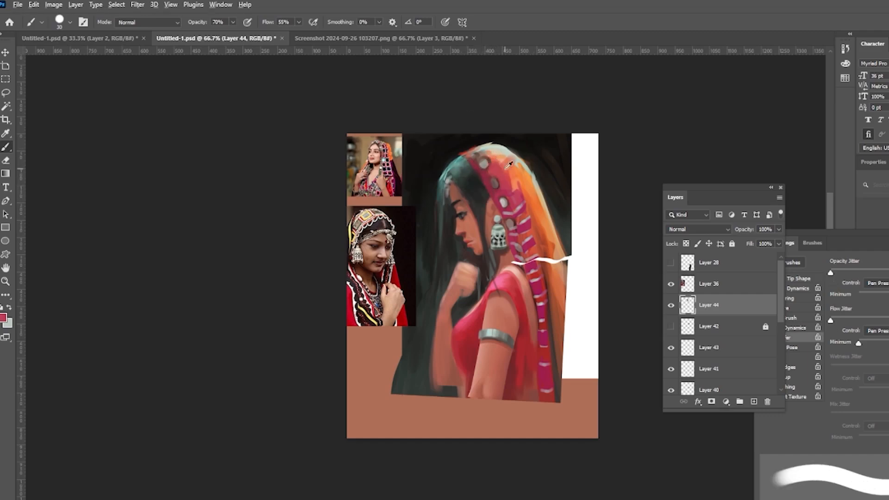
Step: Paint strokes down the hair behind the face and along the veil's back edge
{"action": "left_click", "coordinate": [431, 205], "text": "alt"}
{"action": "left_click_drag", "start_coordinate": [436, 194], "coordinate": [423, 277]}
{"action": "left_click", "coordinate": [543, 189], "text": "alt"}
{"action": "left_click_drag", "start_coordinate": [537, 185], "coordinate": [564, 298]}
{"action": "left_click", "coordinate": [547, 253], "text": "alt"}
{"action": "left_click", "coordinate": [554, 250], "text": "alt"}
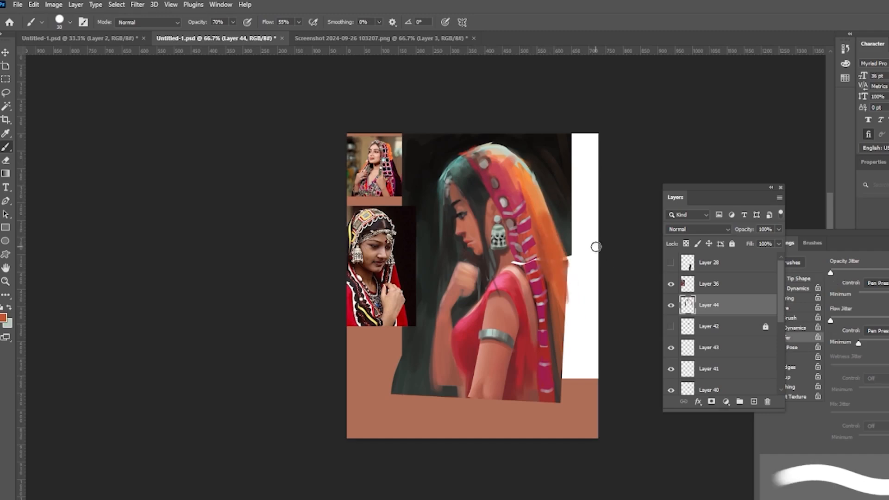
Step: Extend the orange veil and the dark background across the white strip at the canvas's right edge
{"action": "left_click", "coordinate": [537, 142], "text": "alt"}
{"action": "left_click_drag", "start_coordinate": [447, 231], "coordinate": [446, 267]}
{"action": "left_click", "coordinate": [563, 242], "text": "alt"}
{"action": "mouse_move", "coordinate": [566, 222]}
{"action": "left_mouse_down"}
{"action": "mouse_move", "coordinate": [575, 350]}
{"action": "mouse_move", "coordinate": [564, 379]}
{"action": "left_mouse_up"}
{"action": "left_click", "coordinate": [566, 220], "text": "alt"}
{"action": "left_click_drag", "start_coordinate": [572, 231], "coordinate": [588, 317]}
{"action": "left_click_drag", "start_coordinate": [574, 249], "coordinate": [595, 407]}
{"action": "right_click", "coordinate": [569, 213]}
{"action": "mouse_move", "coordinate": [573, 137]}
{"action": "left_mouse_down"}
{"action": "mouse_move", "coordinate": [581, 216]}
{"action": "mouse_move", "coordinate": [556, 239]}
{"action": "mouse_move", "coordinate": [586, 248]}
{"action": "left_mouse_up"}
{"action": "key", "text": "Escape"}
{"action": "left_click", "coordinate": [548, 223], "text": "alt"}
{"action": "left_click", "coordinate": [562, 162], "text": "alt"}
{"action": "left_click_drag", "start_coordinate": [744, 188], "coordinate": [713, 190]}
{"action": "left_click_drag", "start_coordinate": [584, 139], "coordinate": [588, 217]}
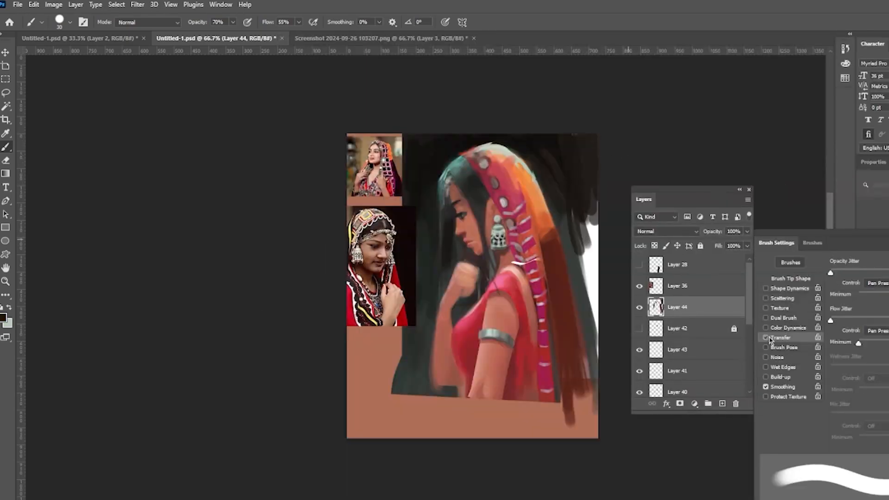
Step: Enable brush Transfer and paint the dark background over the reference images in the canvas's top-left corner
{"action": "left_click", "coordinate": [876, 283]}
{"action": "left_click", "coordinate": [872, 292]}
{"action": "left_click_drag", "start_coordinate": [591, 139], "coordinate": [586, 249]}
{"action": "key", "text": "bracketright"}
{"action": "key", "text": "bracketright"}
{"action": "key", "text": "bracketright"}
{"action": "key", "text": "bracketright"}
{"action": "left_click_drag", "start_coordinate": [579, 204], "coordinate": [590, 333]}
{"action": "left_click_drag", "start_coordinate": [401, 139], "coordinate": [356, 218]}
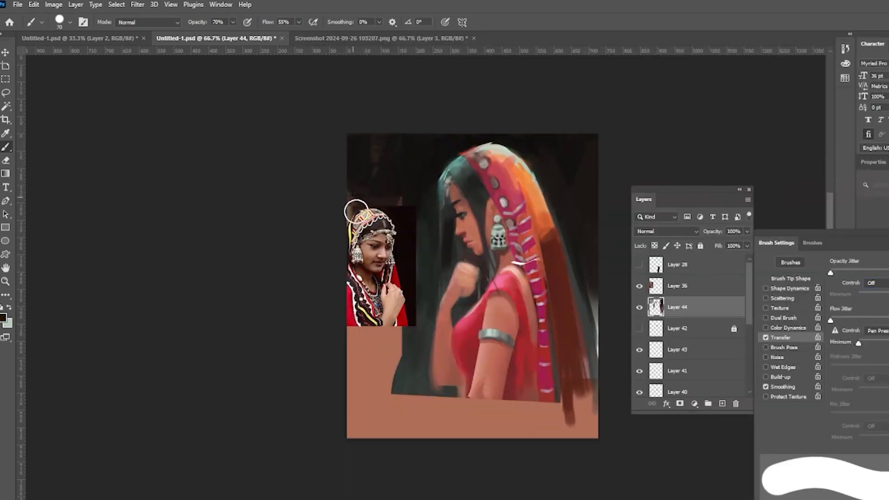
{"action": "left_click_drag", "start_coordinate": [380, 329], "coordinate": [382, 370]}
Step: Select the painting layers and merge them into a single layer
{"action": "key", "text": "v"}
{"action": "scroll", "coordinate": [754, 345], "scroll_direction": "down", "scroll_amount": 5}
{"action": "left_click", "coordinate": [677, 353]}
{"action": "left_click_drag", "start_coordinate": [750, 340], "coordinate": [748, 259]}
{"action": "left_click", "coordinate": [639, 284]}
{"action": "left_click", "coordinate": [678, 285]}
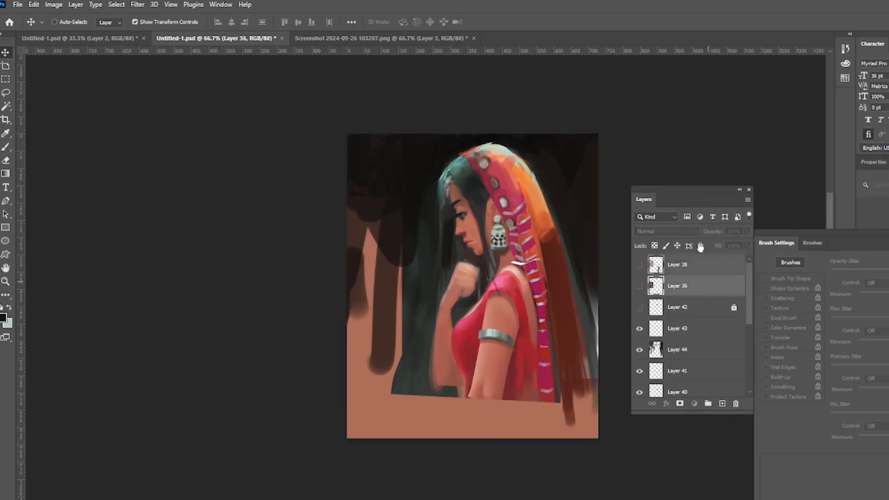
{"action": "left_click", "coordinate": [678, 345]}
{"action": "key", "text": "ctrl+j"}
{"action": "left_click", "coordinate": [639, 366]}
{"action": "mouse_move", "coordinate": [752, 294]}
{"action": "left_mouse_down"}
{"action": "mouse_move", "coordinate": [752, 342]}
{"action": "mouse_move", "coordinate": [751, 293]}
{"action": "left_mouse_up"}
{"action": "left_click", "coordinate": [680, 321], "text": "shift"}
{"action": "key", "text": "ctrl+e"}
Step: Move the merged painting down and scale it up to fill more of the canvas
{"action": "left_click_drag", "start_coordinate": [540, 227], "coordinate": [531, 272]}
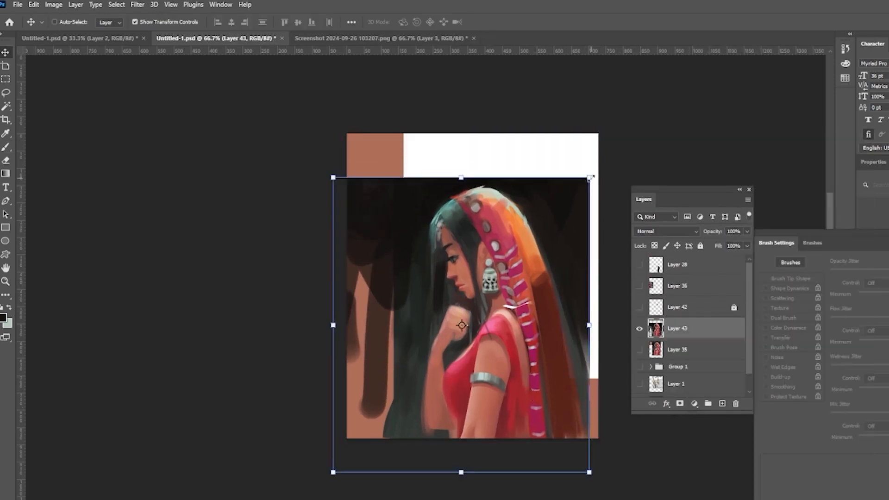
{"action": "left_click_drag", "start_coordinate": [590, 178], "coordinate": [607, 158]}
{"action": "left_click_drag", "start_coordinate": [568, 271], "coordinate": [558, 270]}
{"action": "left_click_drag", "start_coordinate": [554, 291], "coordinate": [548, 292]}
{"action": "key", "text": "Return"}
Step: Paint dark background over the exposed strips along the canvas's top, left and right edges
{"action": "key", "text": "b"}
{"action": "left_click_drag", "start_coordinate": [565, 151], "coordinate": [594, 201]}
{"action": "left_click", "coordinate": [765, 338]}
{"action": "mouse_move", "coordinate": [592, 141]}
{"action": "left_mouse_down"}
{"action": "mouse_move", "coordinate": [597, 256]}
{"action": "mouse_move", "coordinate": [357, 144]}
{"action": "left_mouse_up"}
{"action": "left_click_drag", "start_coordinate": [603, 194], "coordinate": [601, 294]}
{"action": "mouse_move", "coordinate": [362, 304]}
{"action": "left_mouse_down"}
{"action": "mouse_move", "coordinate": [396, 220]}
{"action": "mouse_move", "coordinate": [361, 449]}
{"action": "left_mouse_up"}
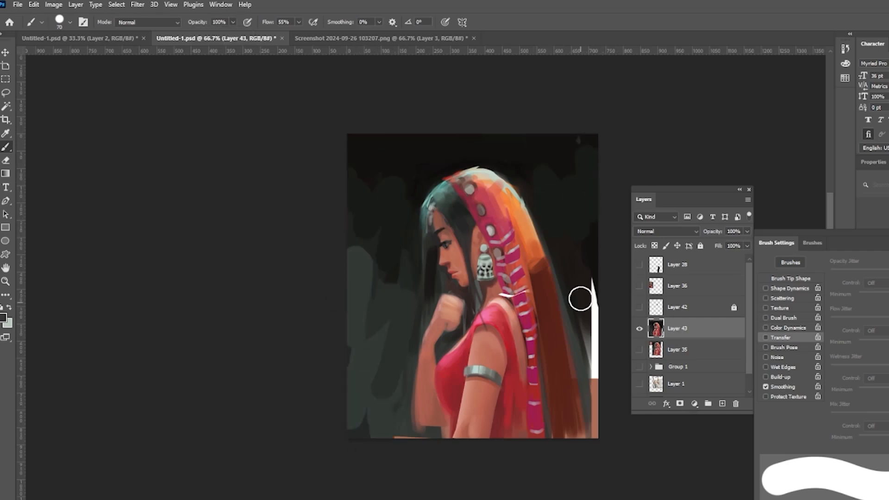
{"action": "mouse_move", "coordinate": [579, 298]}
{"action": "left_mouse_down"}
{"action": "mouse_move", "coordinate": [609, 214]}
{"action": "mouse_move", "coordinate": [599, 274]}
{"action": "mouse_move", "coordinate": [603, 216]}
{"action": "mouse_move", "coordinate": [624, 335]}
{"action": "left_mouse_up"}
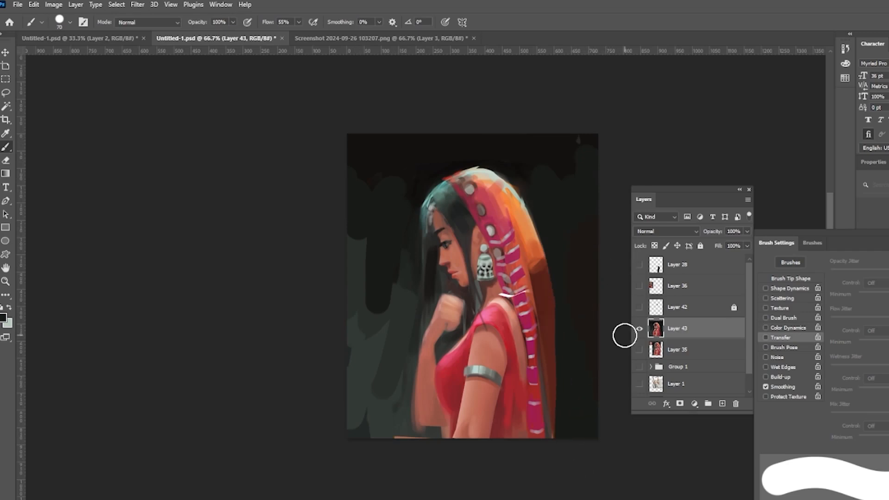
Step: With a smaller brush, extend the orange veil over the top of the head
{"action": "key", "text": "bracketleft"}
{"action": "key", "text": "bracketleft"}
{"action": "key", "text": "bracketleft"}
{"action": "key", "text": "bracketleft"}
{"action": "key", "text": "bracketleft"}
{"action": "key", "text": "bracketleft"}
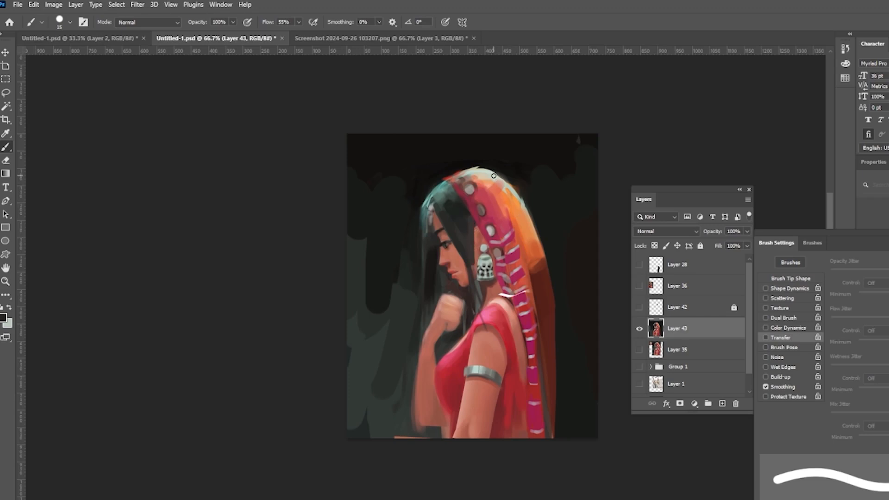
{"action": "left_click", "coordinate": [459, 173], "text": "alt"}
{"action": "mouse_move", "coordinate": [470, 169]}
{"action": "left_mouse_down"}
{"action": "mouse_move", "coordinate": [454, 184]}
{"action": "mouse_move", "coordinate": [469, 166]}
{"action": "mouse_move", "coordinate": [532, 213]}
{"action": "left_mouse_up"}
{"action": "left_click", "coordinate": [524, 149], "text": "alt"}
{"action": "left_click", "coordinate": [468, 172], "text": "alt"}
{"action": "left_click", "coordinate": [497, 177], "text": "alt"}
{"action": "left_click", "coordinate": [522, 180], "text": "alt"}
Step: Paint thin loose hair strands falling in front of the face with a fine brush
{"action": "left_click_drag", "start_coordinate": [424, 239], "coordinate": [431, 322]}
{"action": "key", "text": "ctrl+z"}
{"action": "left_click", "coordinate": [434, 209], "text": "alt"}
{"action": "key", "text": "bracketleft"}
{"action": "key", "text": "bracketleft"}
{"action": "key", "text": "bracketleft"}
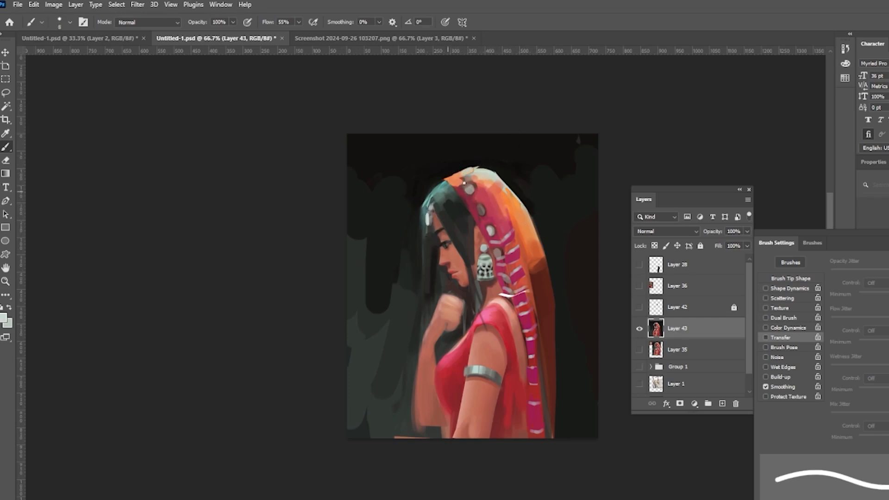
{"action": "key", "text": "bracketleft"}
{"action": "key", "text": "bracketleft"}
{"action": "left_click", "coordinate": [434, 210], "text": "alt"}
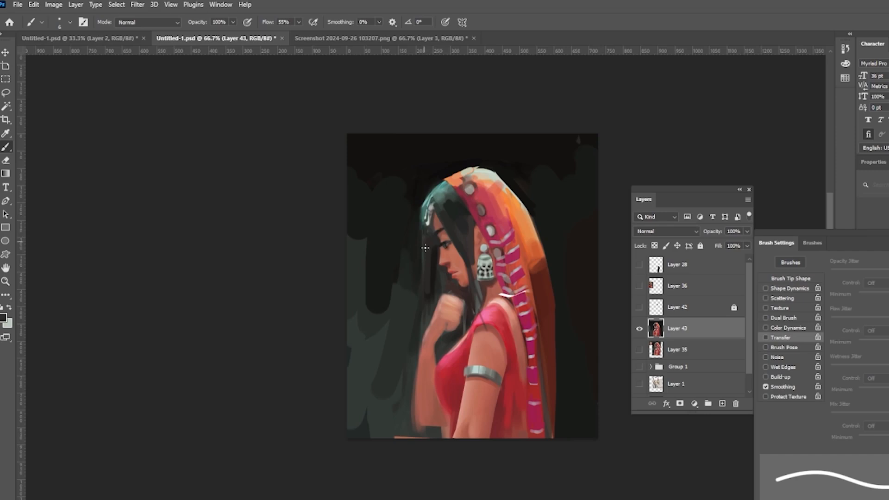
{"action": "left_click", "coordinate": [433, 219], "text": "alt"}
{"action": "key", "text": "bracketleft"}
{"action": "key", "text": "bracketleft"}
{"action": "left_click_drag", "start_coordinate": [423, 221], "coordinate": [405, 315]}
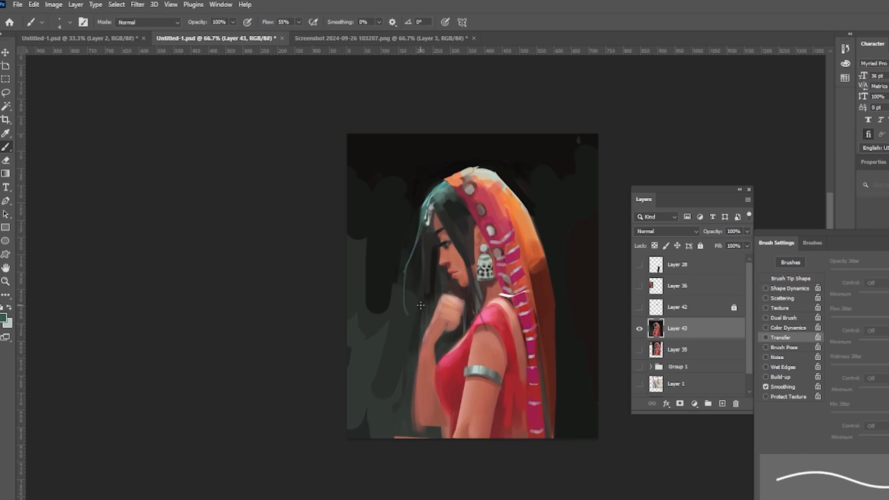
{"action": "key", "text": "ctrl+z"}
{"action": "left_click_drag", "start_coordinate": [407, 273], "coordinate": [393, 320]}
{"action": "left_click_drag", "start_coordinate": [426, 255], "coordinate": [424, 306]}
{"action": "left_click", "coordinate": [436, 279], "text": "alt"}
{"action": "left_click", "coordinate": [405, 262], "text": "alt"}
{"action": "mouse_move", "coordinate": [424, 232]}
{"action": "left_mouse_down"}
{"action": "mouse_move", "coordinate": [411, 246]}
{"action": "mouse_move", "coordinate": [389, 359]}
{"action": "left_mouse_up"}
{"action": "left_click", "coordinate": [408, 248], "text": "alt"}
{"action": "left_click", "coordinate": [407, 274], "text": "alt"}
{"action": "key", "text": "ctrl+z"}
{"action": "left_click_drag", "start_coordinate": [414, 248], "coordinate": [390, 319]}
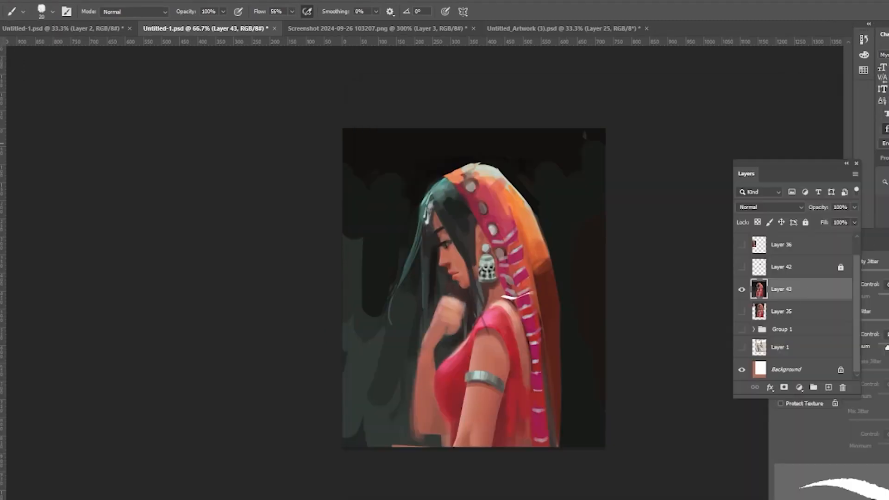
Step: Stretch the painting layer horizontally to the canvas's right edge
{"action": "key", "text": "ctrl+t"}
{"action": "left_click_drag", "start_coordinate": [620, 305], "coordinate": [634, 310]}
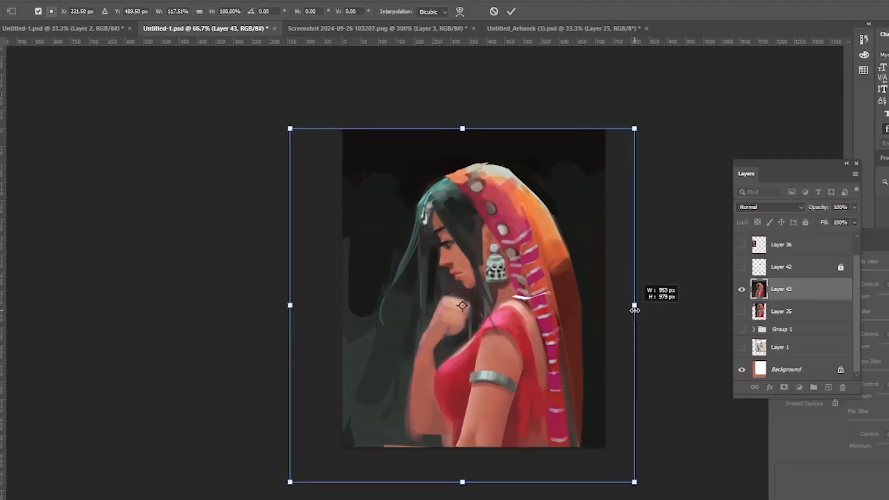
{"action": "key", "text": "Return"}
Step: Sample the veil colour and paint orange strokes along the veil's back edge
{"action": "key", "text": "b"}
{"action": "left_click", "coordinate": [567, 202], "text": "alt"}
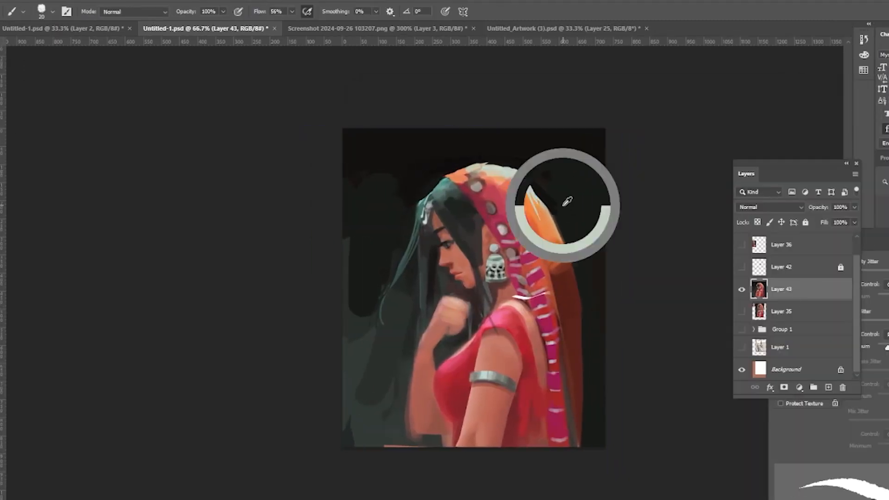
{"action": "left_click_drag", "start_coordinate": [546, 208], "coordinate": [577, 320]}
{"action": "left_click_drag", "start_coordinate": [540, 226], "coordinate": [563, 317]}
{"action": "left_click_drag", "start_coordinate": [572, 279], "coordinate": [582, 370]}
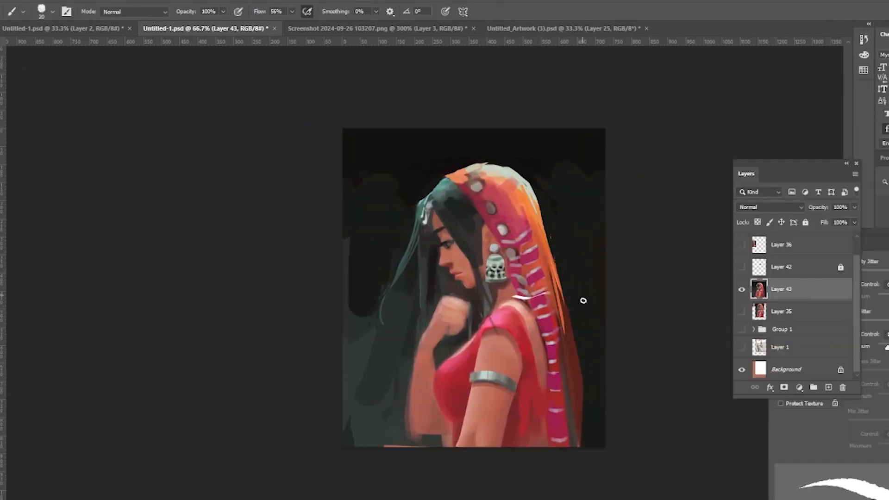
Step: Zoom in and refine the eye, cheek and forehead with small strokes
{"action": "key", "text": "F5"}
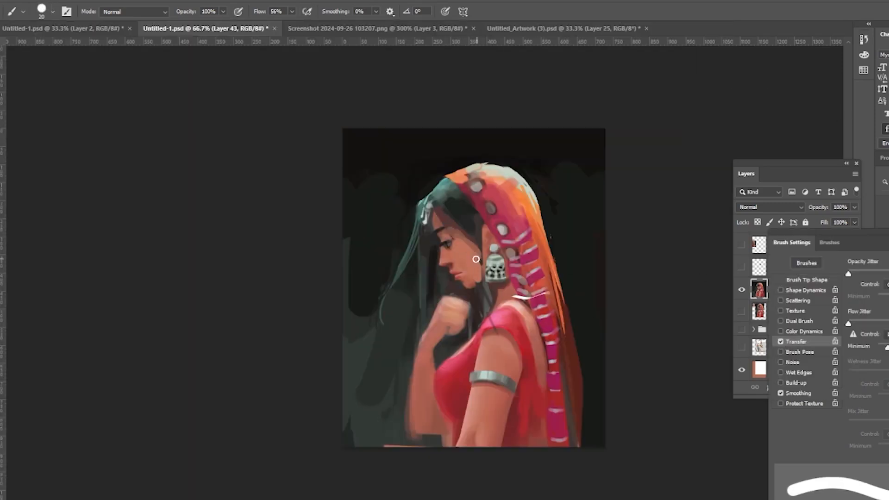
{"action": "left_click_drag", "start_coordinate": [478, 269], "coordinate": [476, 280]}
{"action": "left_click_drag", "start_coordinate": [448, 215], "coordinate": [475, 248]}
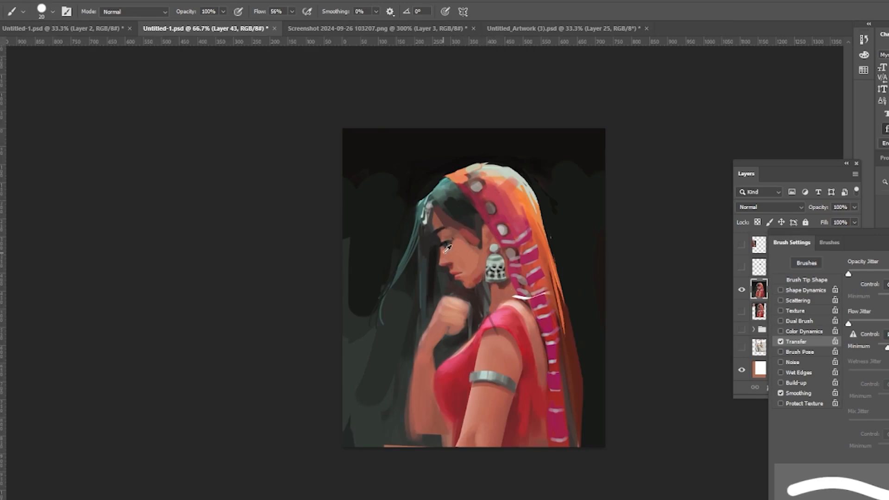
{"action": "key", "text": "bracketleft"}
{"action": "key", "text": "bracketleft"}
{"action": "key", "text": "bracketleft"}
{"action": "key", "text": "bracketleft"}
{"action": "key", "text": "bracketleft"}
{"action": "key", "text": "bracketleft"}
{"action": "key", "text": "ctrl+plus"}
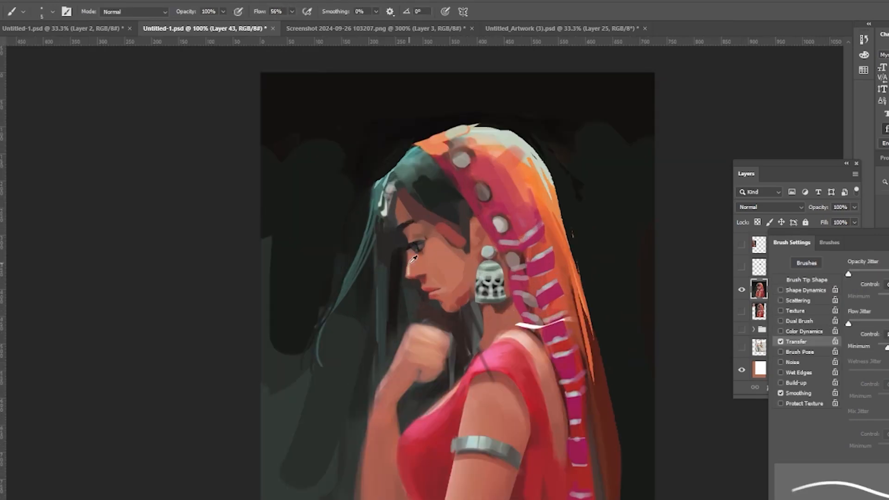
{"action": "left_click", "coordinate": [410, 263], "text": "alt"}
{"action": "left_click_drag", "start_coordinate": [408, 268], "coordinate": [407, 279]}
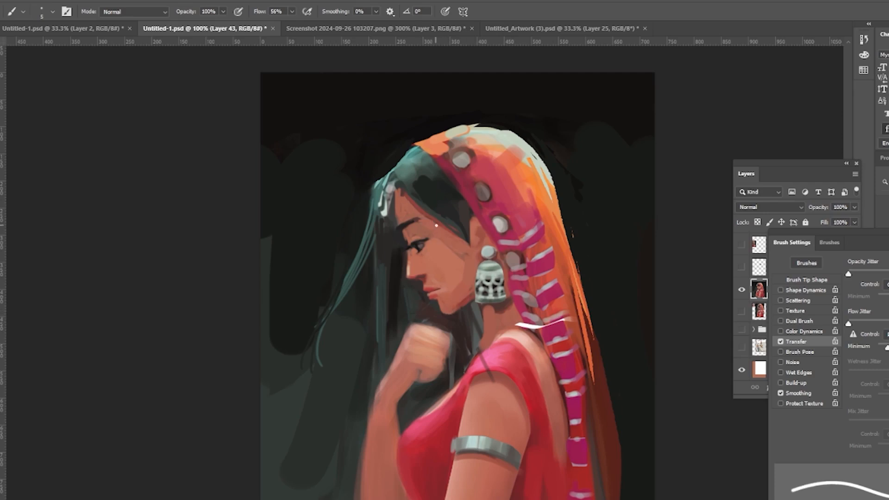
{"action": "left_click_drag", "start_coordinate": [411, 196], "coordinate": [463, 237]}
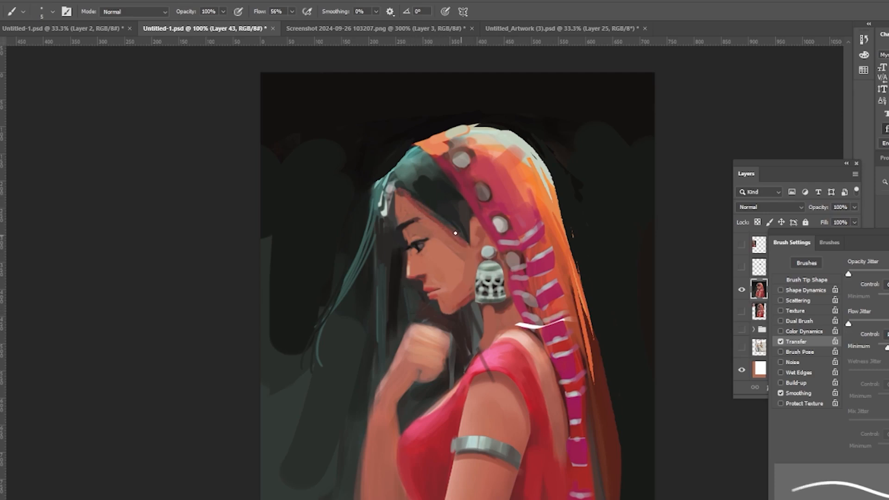
{"action": "left_click_drag", "start_coordinate": [454, 127], "coordinate": [416, 143]}
Step: Change the brush settings and paint on the face and hair near the temple
{"action": "key", "text": "]"}
{"action": "key", "text": "]"}
{"action": "key", "text": "]"}
{"action": "key", "text": "]"}
{"action": "key", "text": "]"}
{"action": "key", "text": "]"}
{"action": "key", "text": "]"}
{"action": "key", "text": "]"}
{"action": "left_click", "coordinate": [307, 12]}
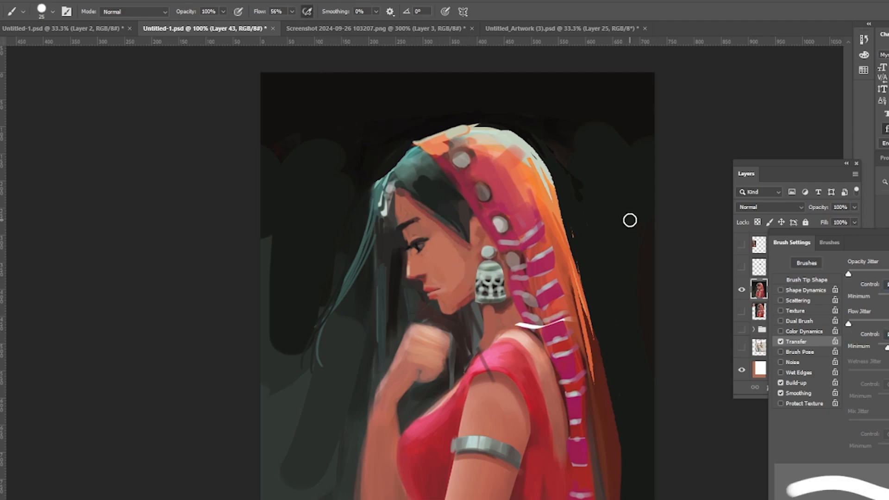
{"action": "left_click_drag", "start_coordinate": [886, 348], "coordinate": [877, 347]}
{"action": "left_click", "coordinate": [466, 256], "text": "alt"}
{"action": "left_click", "coordinate": [53, 12]}
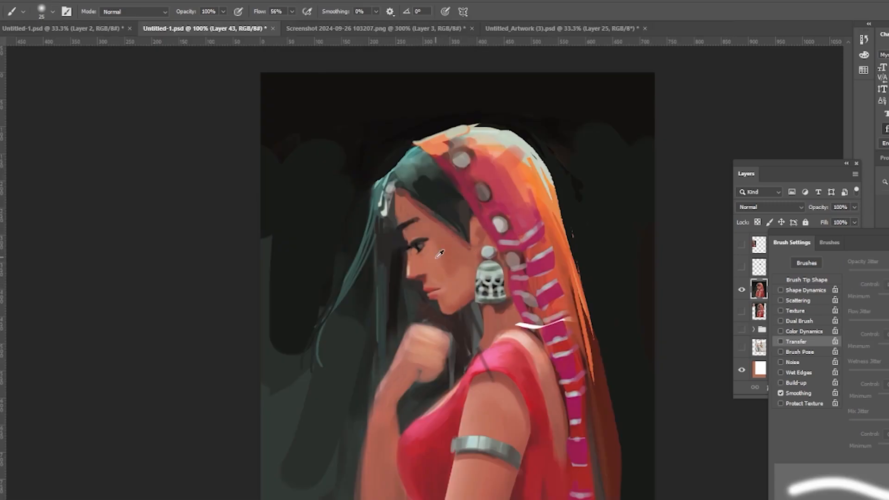
{"action": "left_click_drag", "start_coordinate": [410, 189], "coordinate": [461, 231]}
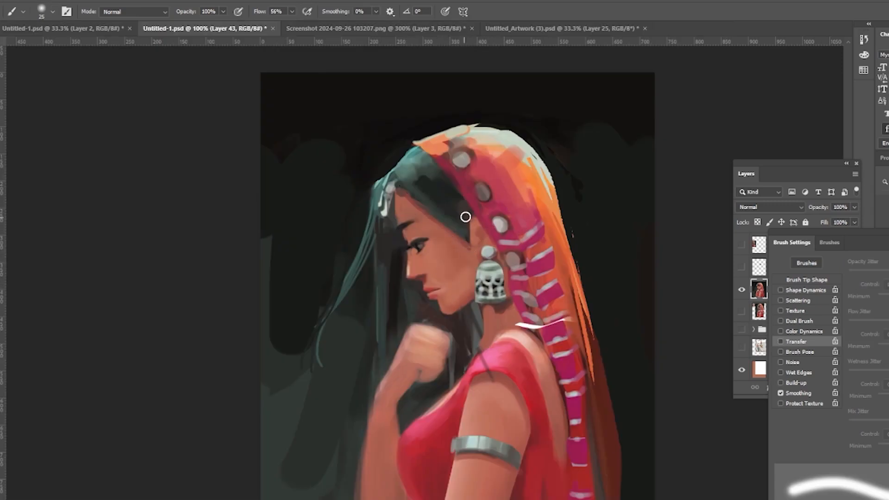
{"action": "key", "text": "ctrl+z"}
Step: Turn on the layer beneath and darken the hair above the ear with a stroke
{"action": "key", "text": "["}
{"action": "key", "text": "["}
{"action": "key", "text": "["}
{"action": "key", "text": "["}
{"action": "key", "text": "["}
{"action": "left_click_drag", "start_coordinate": [799, 233], "coordinate": [853, 235]}
{"action": "left_click", "coordinate": [741, 311]}
{"action": "left_click", "coordinate": [742, 290]}
{"action": "left_click", "coordinate": [742, 291]}
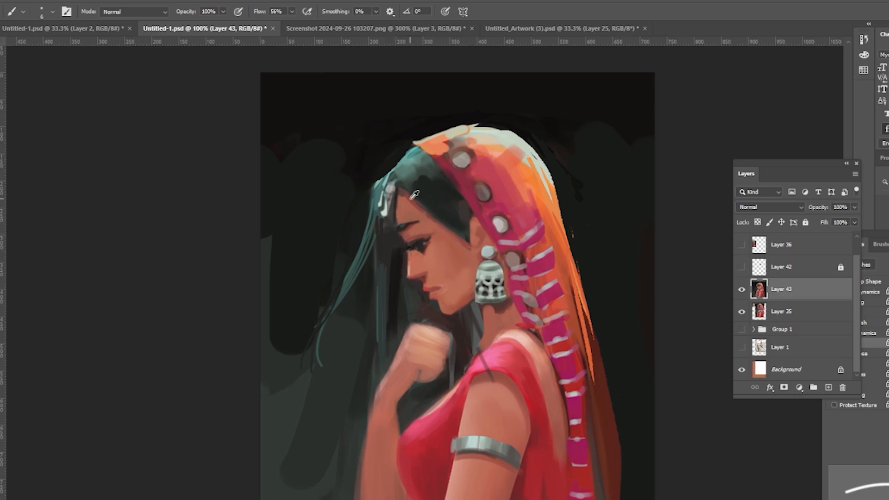
{"action": "left_click_drag", "start_coordinate": [469, 236], "coordinate": [467, 211]}
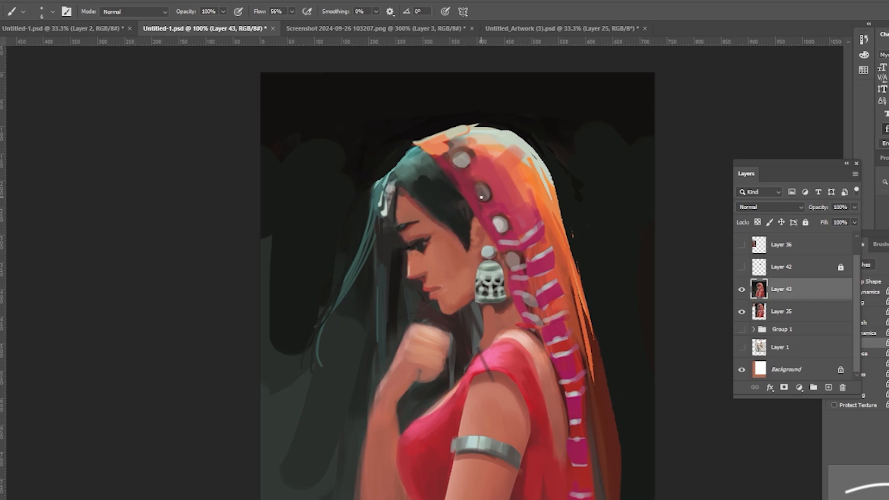
Step: Duplicate the painting layer, lasso the face and front hair, and reshape them with Liquify
{"action": "key", "text": "bracketright"}
{"action": "key", "text": "bracketright"}
{"action": "key", "text": "bracketright"}
{"action": "key", "text": "bracketright"}
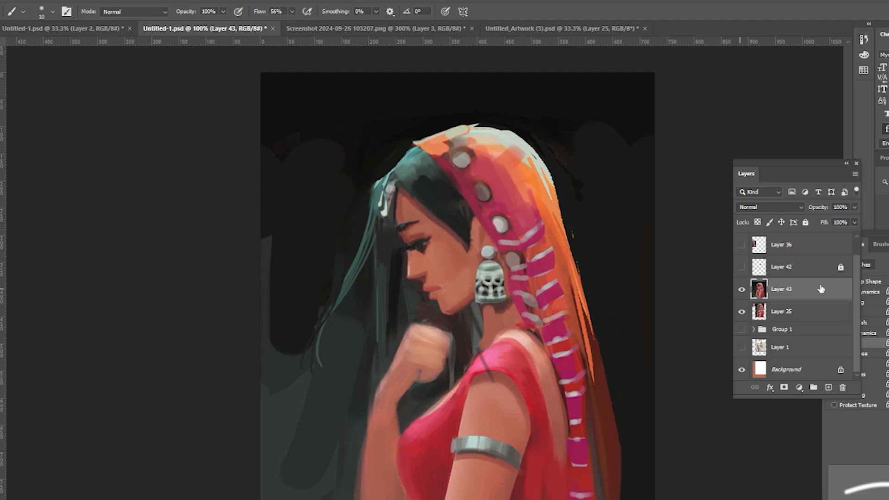
{"action": "key", "text": "ctrl+j"}
{"action": "key", "text": "l"}
{"action": "mouse_move", "coordinate": [402, 155]}
{"action": "left_mouse_down"}
{"action": "mouse_move", "coordinate": [465, 320]}
{"action": "mouse_move", "coordinate": [402, 155]}
{"action": "left_mouse_up"}
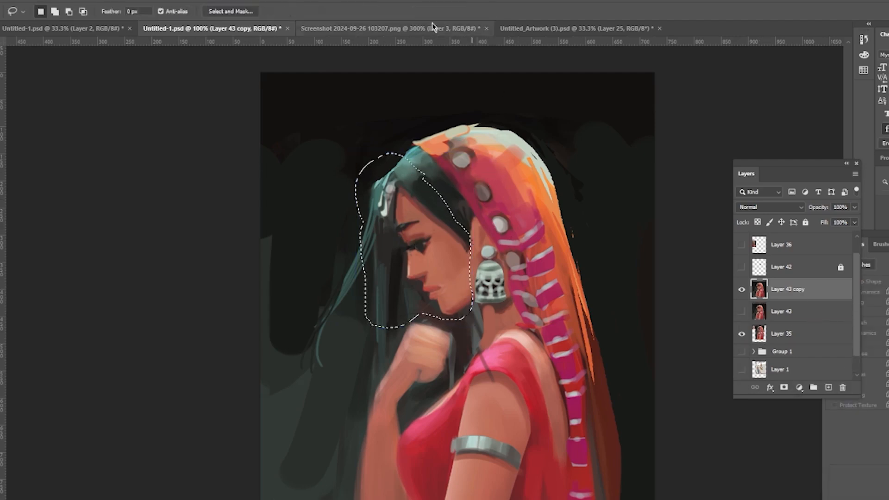
{"action": "left_click", "coordinate": [120, 1]}
{"action": "left_click", "coordinate": [138, 96]}
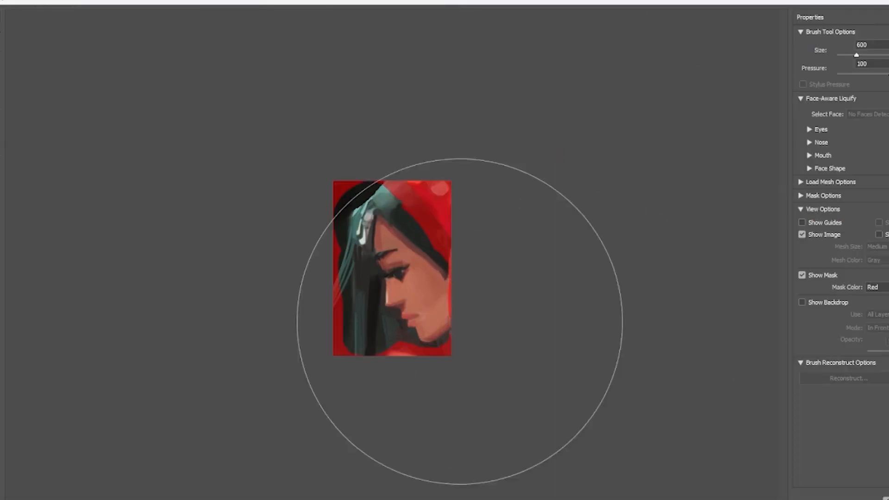
{"action": "key", "text": "bracketleft"}
{"action": "key", "text": "bracketleft"}
{"action": "key", "text": "bracketleft"}
{"action": "key", "text": "bracketleft"}
{"action": "key", "text": "bracketleft"}
{"action": "key", "text": "bracketleft"}
{"action": "key", "text": "bracketleft"}
{"action": "key", "text": "bracketleft"}
{"action": "mouse_move", "coordinate": [430, 307]}
{"action": "left_mouse_down"}
{"action": "mouse_move", "coordinate": [405, 289]}
{"action": "mouse_move", "coordinate": [407, 298]}
{"action": "left_mouse_up"}
{"action": "key", "text": "Return"}
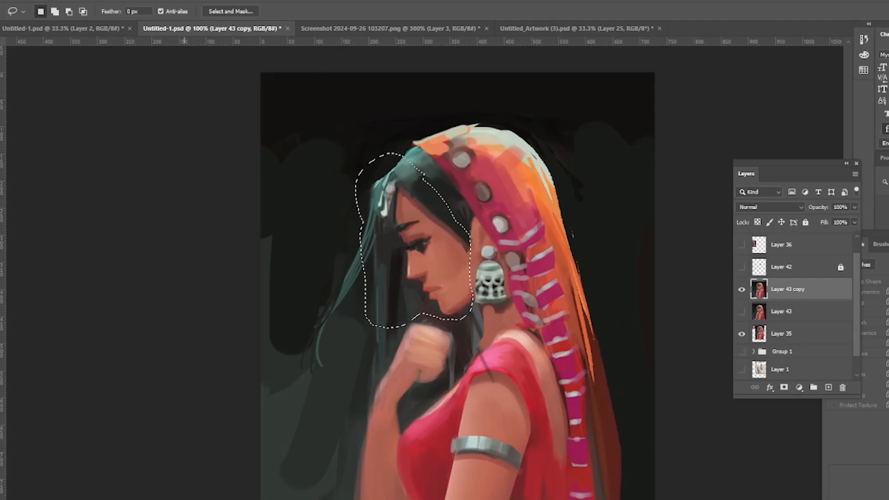
{"action": "left_click", "coordinate": [120, 0]}
{"action": "left_click", "coordinate": [138, 95]}
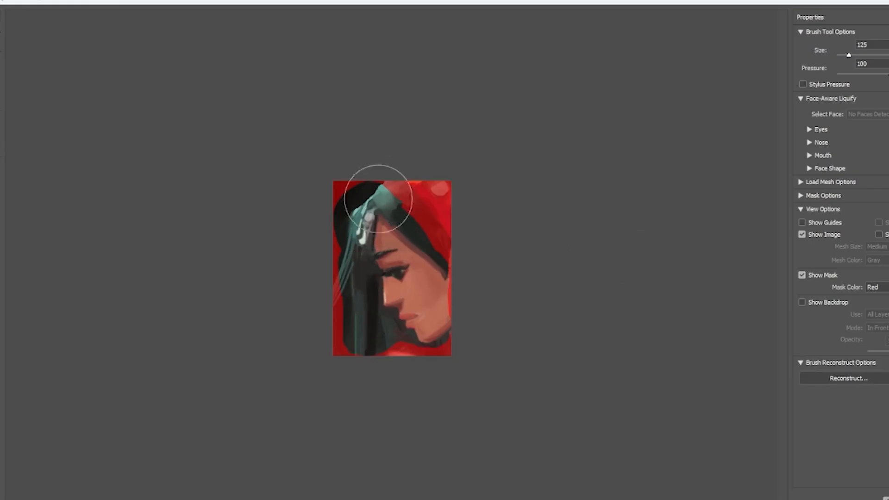
{"action": "key", "text": "Return"}
{"action": "key", "text": "ctrl+d"}
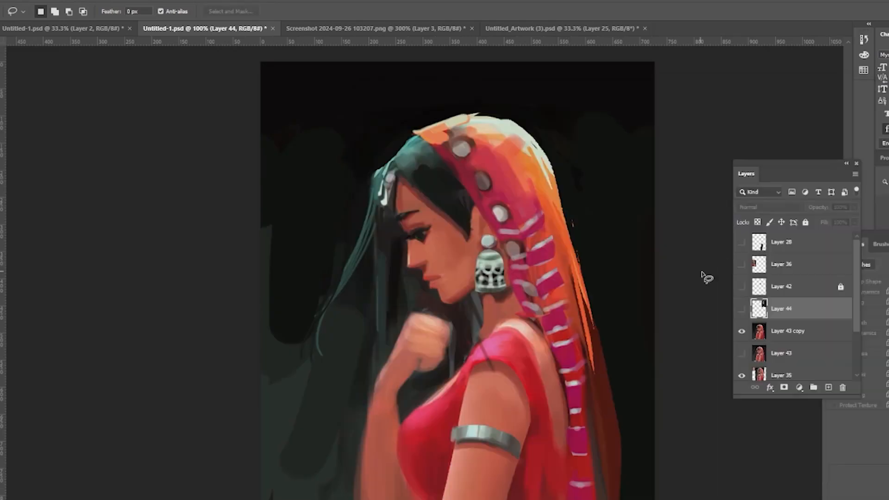
Step: Paste a reference photo of a woman's profile and rotate it near the canvas's top-right corner
{"action": "key", "text": "ctrl+v"}
{"action": "key", "text": "ctrl+t"}
{"action": "left_click_drag", "start_coordinate": [690, 268], "coordinate": [720, 239]}
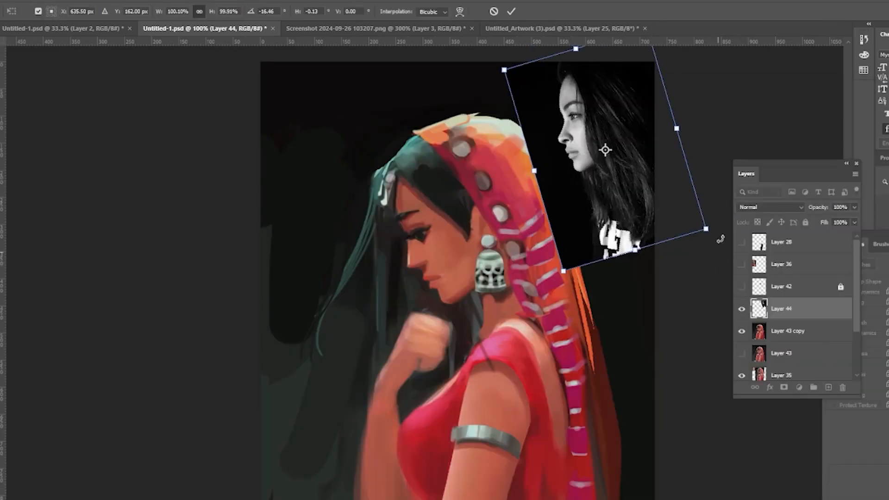
{"action": "key", "text": "Return"}
Step: Duplicate the painting copy layer and nudge and transform it slightly to adjust the face
{"action": "left_click", "coordinate": [788, 331]}
{"action": "key", "text": "ctrl+j"}
{"action": "mouse_move", "coordinate": [402, 208]}
{"action": "left_mouse_down"}
{"action": "mouse_move", "coordinate": [435, 232]}
{"action": "mouse_move", "coordinate": [409, 203]}
{"action": "left_mouse_up"}
{"action": "key", "text": "ctrl+t"}
{"action": "left_click_drag", "start_coordinate": [416, 231], "coordinate": [419, 227]}
{"action": "key", "text": "Return"}
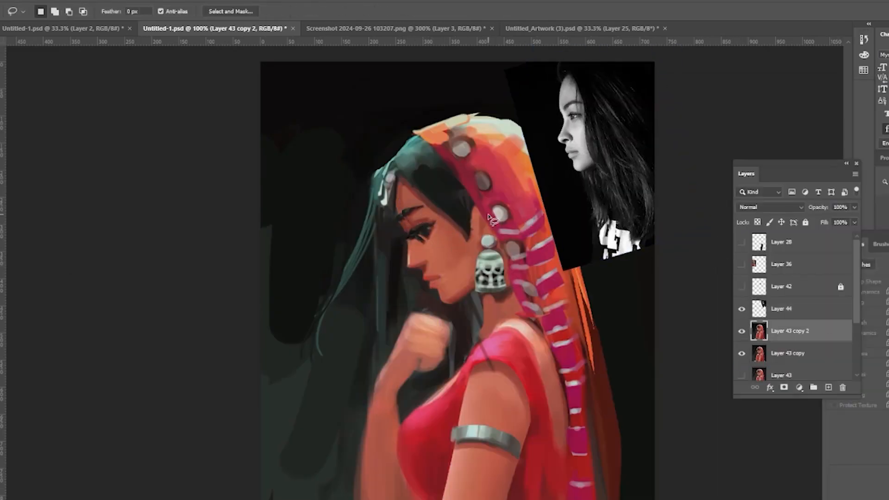
Step: Switch to the Brush and reduce its size for detailing the face
{"action": "key", "text": "b"}
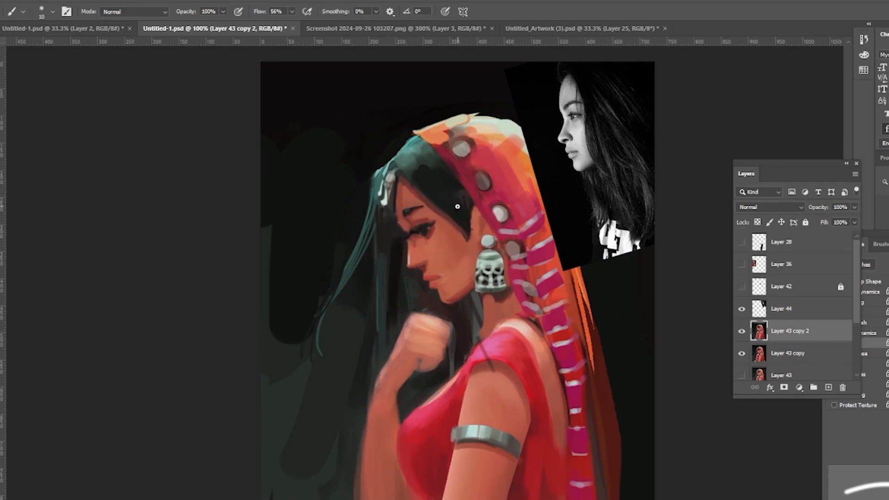
{"action": "key", "text": "bracketleft"}
{"action": "key", "text": "bracketleft"}
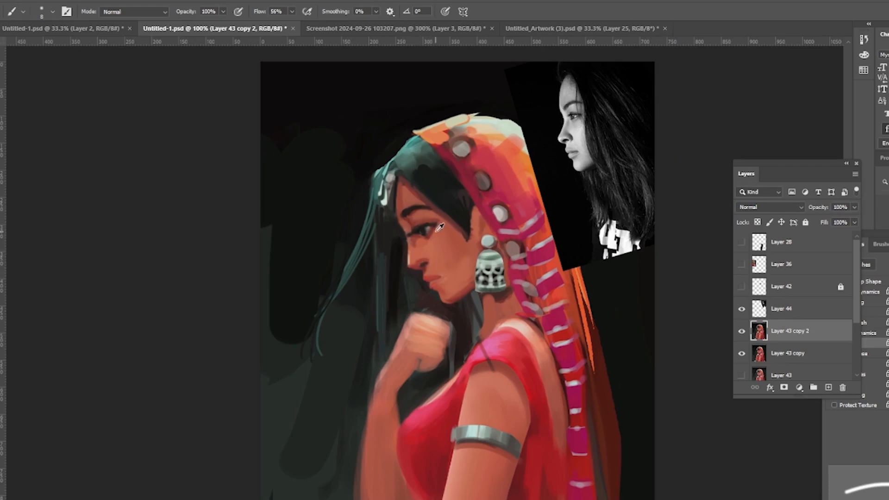
{"action": "key", "text": "bracketleft"}
{"action": "key", "text": "bracketleft"}
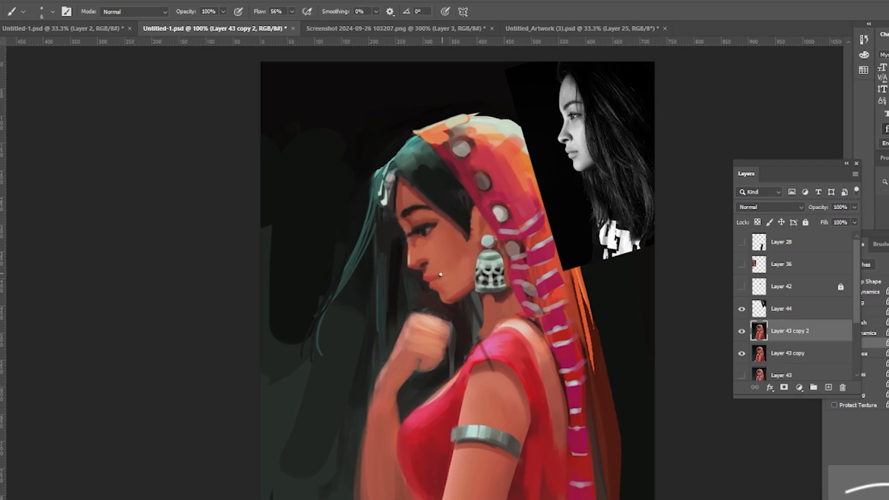
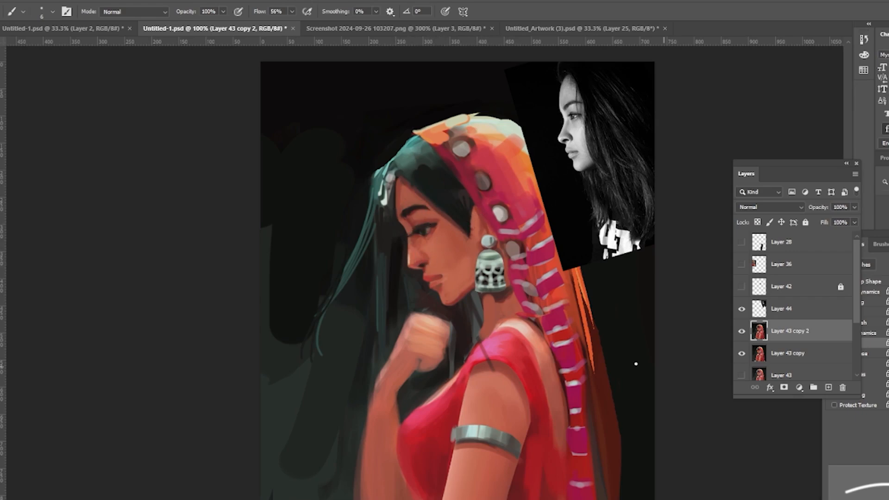
Step: Resize the brush and move the Layers panel further from the canvas edge
{"action": "key", "text": "bracketright"}
{"action": "key", "text": "bracketright"}
{"action": "key", "text": "bracketright"}
{"action": "key", "text": "bracketright"}
{"action": "key", "text": "bracketright"}
{"action": "left_click_drag", "start_coordinate": [789, 163], "coordinate": [738, 161]}
{"action": "key", "text": "bracketleft"}
{"action": "key", "text": "bracketleft"}
{"action": "key", "text": "bracketleft"}
{"action": "key", "text": "bracketleft"}
{"action": "key", "text": "bracketleft"}
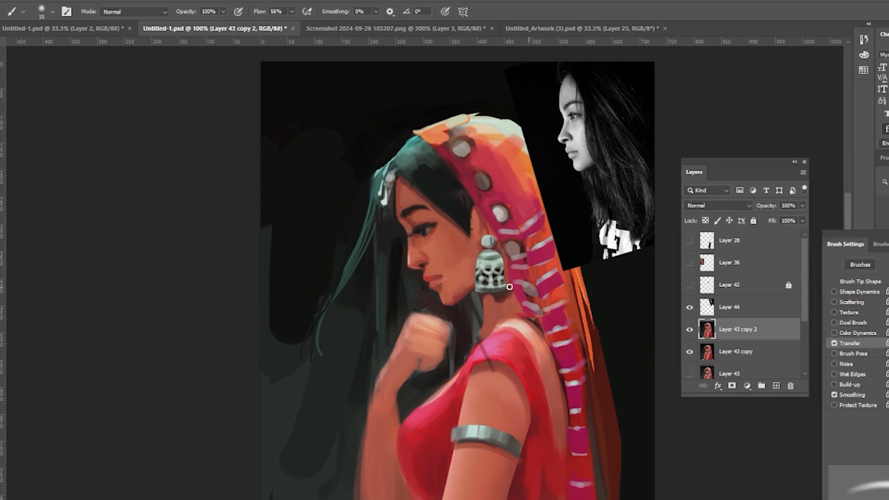
{"action": "key", "text": "bracketright"}
{"action": "key", "text": "bracketright"}
{"action": "key", "text": "bracketright"}
{"action": "key", "text": "bracketright"}
{"action": "key", "text": "bracketright"}
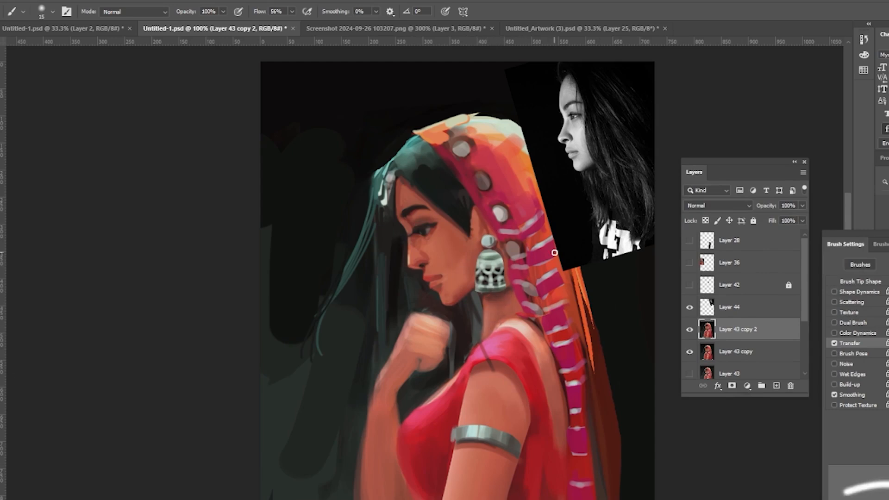
Step: Dab a small stroke near the hand and hide the reference photo layer
{"action": "left_click", "coordinate": [419, 336], "text": "alt"}
{"action": "left_click_drag", "start_coordinate": [416, 332], "coordinate": [435, 325]}
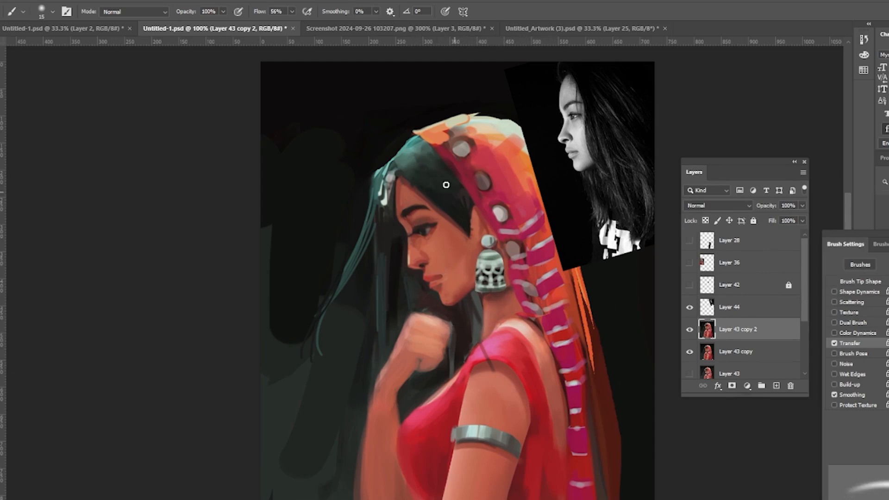
{"action": "left_click", "coordinate": [689, 307]}
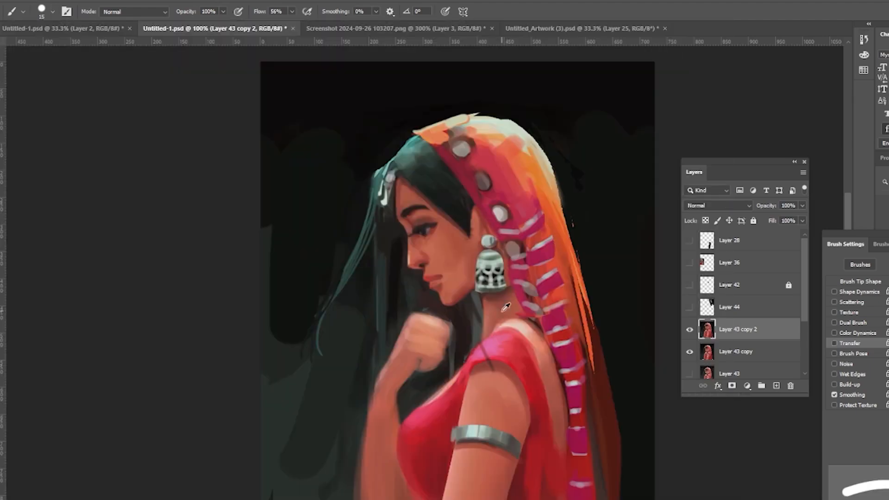
Step: Turn on airbrush build-up and soften the loose hair strands on the left with dark strokes
{"action": "left_click", "coordinate": [306, 12]}
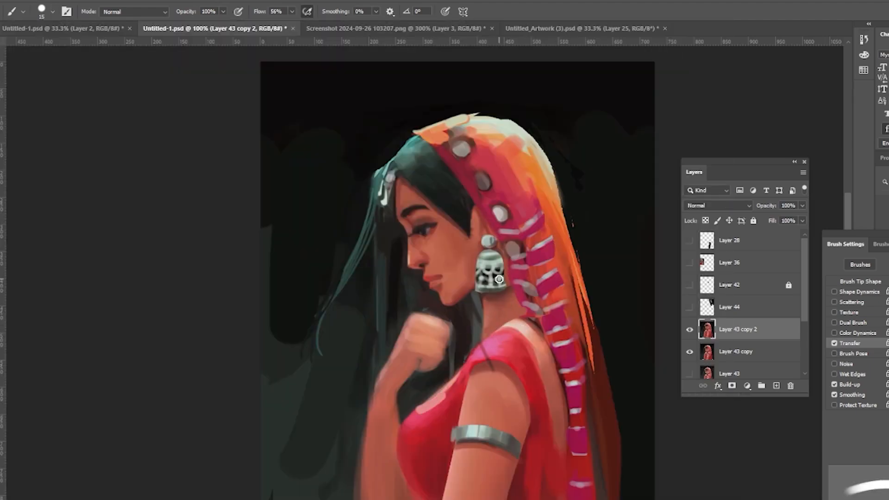
{"action": "left_click_drag", "start_coordinate": [383, 227], "coordinate": [385, 335]}
{"action": "mouse_move", "coordinate": [374, 203]}
{"action": "left_mouse_down"}
{"action": "mouse_move", "coordinate": [338, 273]}
{"action": "mouse_move", "coordinate": [319, 355]}
{"action": "left_mouse_up"}
{"action": "left_click_drag", "start_coordinate": [387, 231], "coordinate": [385, 294]}
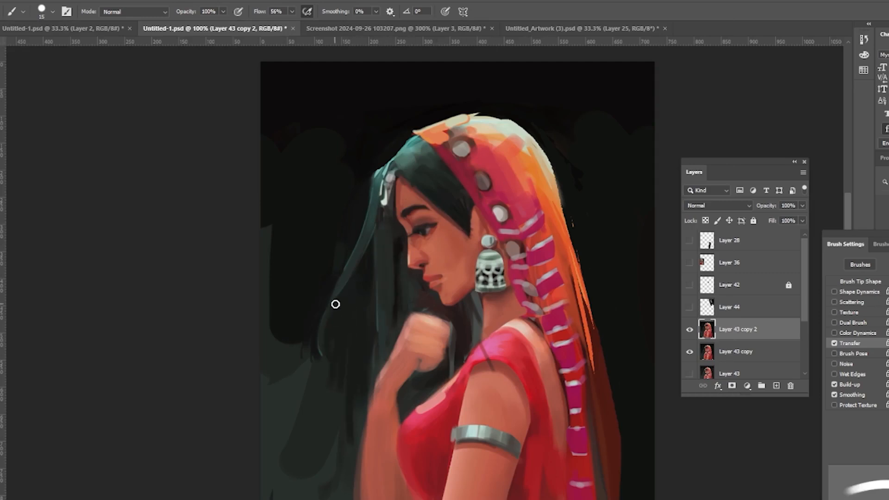
{"action": "left_click", "coordinate": [361, 285], "text": "alt"}
{"action": "left_click_drag", "start_coordinate": [321, 359], "coordinate": [320, 396]}
{"action": "left_click_drag", "start_coordinate": [278, 278], "coordinate": [267, 402]}
{"action": "left_click_drag", "start_coordinate": [296, 354], "coordinate": [304, 425]}
Step: Enlarge the brush and paint over the dark background around the figure
{"action": "key", "text": "bracketright"}
{"action": "key", "text": "bracketright"}
{"action": "key", "text": "bracketright"}
{"action": "key", "text": "bracketright"}
{"action": "key", "text": "bracketright"}
{"action": "key", "text": "bracketright"}
{"action": "left_click_drag", "start_coordinate": [289, 335], "coordinate": [291, 296]}
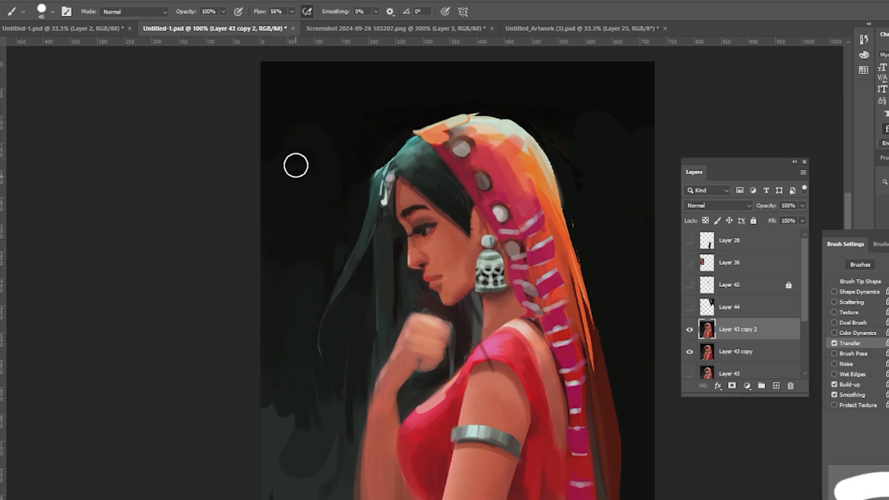
{"action": "left_click_drag", "start_coordinate": [616, 190], "coordinate": [577, 105]}
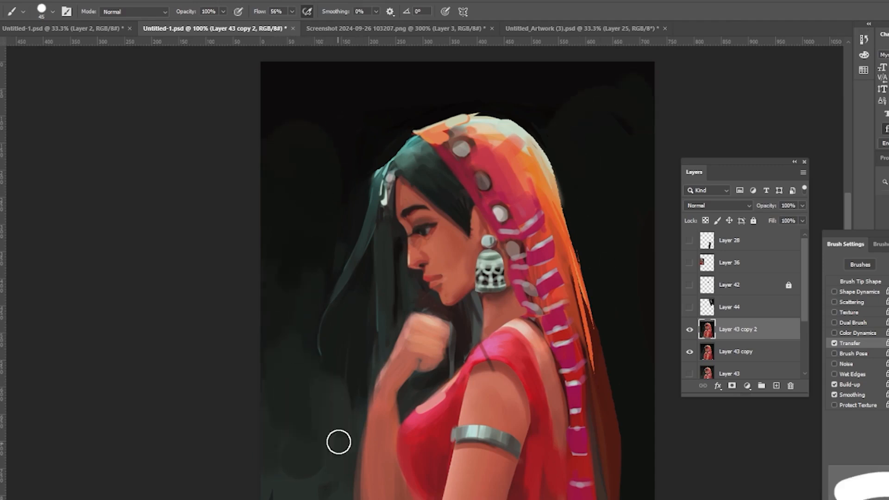
Step: Apply Levels to the painting layer, raising the output black level to 5 and nudging the input sliders
{"action": "key", "text": "z"}
{"action": "left_click", "coordinate": [604, 214], "text": "alt"}
{"action": "key", "text": "ctrl+l"}
{"action": "mouse_move", "coordinate": [888, 326]}
{"action": "left_mouse_down"}
{"action": "mouse_move", "coordinate": [866, 326]}
{"action": "mouse_move", "coordinate": [879, 326]}
{"action": "left_mouse_up"}
{"action": "mouse_move", "coordinate": [764, 325]}
{"action": "left_mouse_down"}
{"action": "mouse_move", "coordinate": [774, 325]}
{"action": "mouse_move", "coordinate": [776, 308]}
{"action": "mouse_move", "coordinate": [767, 327]}
{"action": "left_mouse_up"}
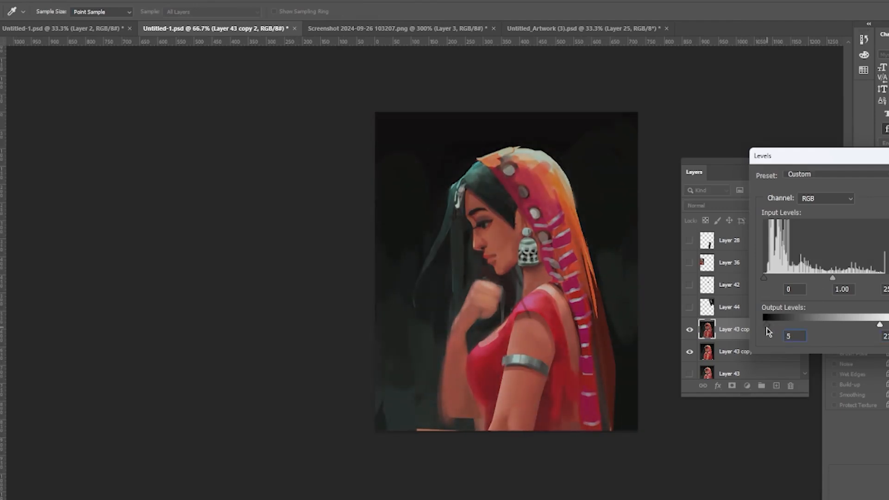
{"action": "left_click_drag", "start_coordinate": [832, 278], "coordinate": [829, 280]}
{"action": "left_click_drag", "start_coordinate": [764, 279], "coordinate": [769, 279]}
{"action": "left_click_drag", "start_coordinate": [879, 326], "coordinate": [869, 325]}
{"action": "key", "text": "Return"}
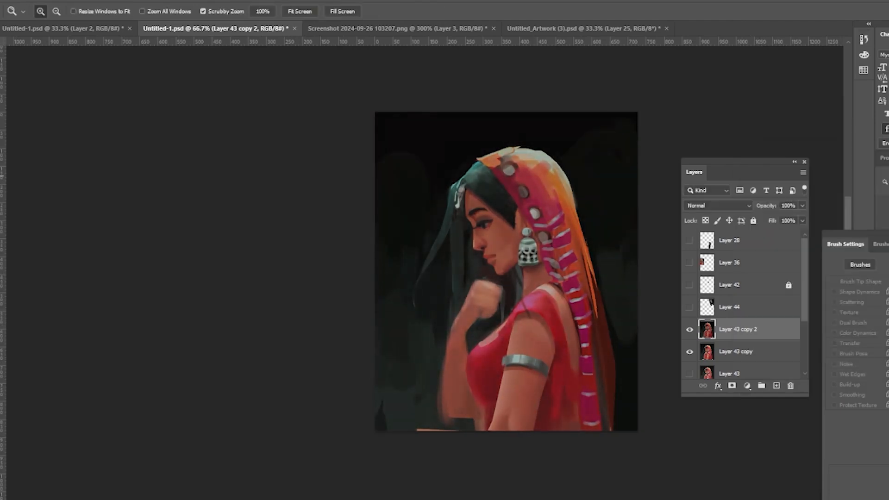
Step: Duplicate the Layer 43 copy above the hidden copy 2 and lower its output white level with Levels
{"action": "left_click", "coordinate": [690, 329]}
{"action": "left_click", "coordinate": [735, 352]}
{"action": "key", "text": "ctrl+j"}
{"action": "left_click_drag", "start_coordinate": [735, 351], "coordinate": [735, 321]}
{"action": "key", "text": "ctrl+l"}
{"action": "left_click_drag", "start_coordinate": [888, 326], "coordinate": [873, 326]}
{"action": "key", "text": "Return"}
{"action": "key", "text": "b"}
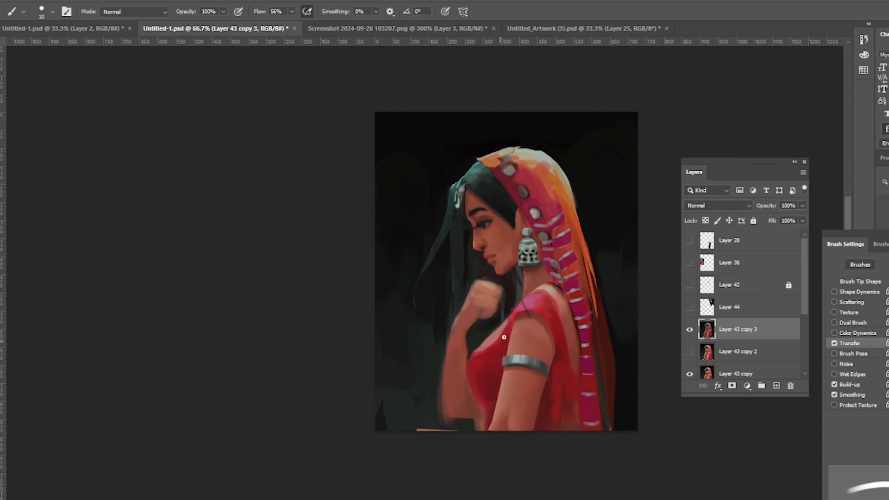
Step: Repaint the raised hand so its fingers rest against the chin and shade the forearm below it
{"action": "mouse_move", "coordinate": [478, 347]}
{"action": "left_mouse_down"}
{"action": "mouse_move", "coordinate": [495, 324]}
{"action": "mouse_move", "coordinate": [466, 331]}
{"action": "mouse_move", "coordinate": [446, 396]}
{"action": "mouse_move", "coordinate": [470, 425]}
{"action": "left_mouse_up"}
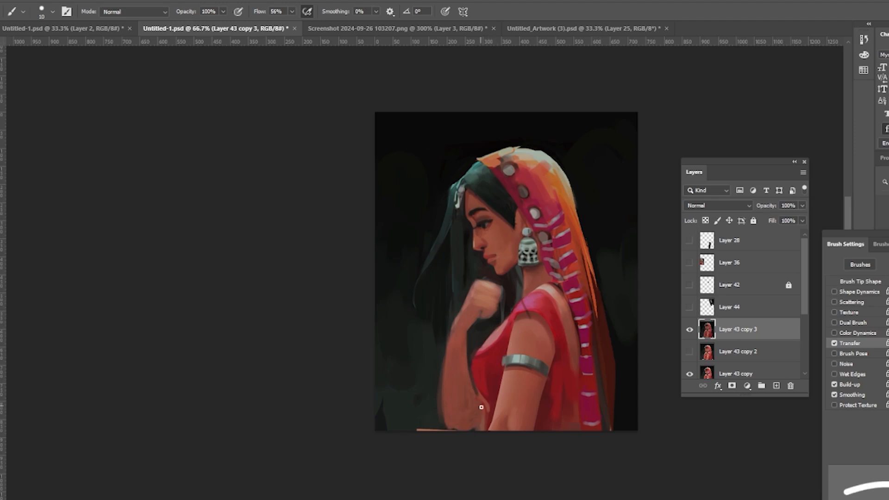
{"action": "mouse_move", "coordinate": [450, 332]}
{"action": "left_mouse_down"}
{"action": "mouse_move", "coordinate": [439, 412]}
{"action": "mouse_move", "coordinate": [448, 430]}
{"action": "left_mouse_up"}
{"action": "left_click_drag", "start_coordinate": [465, 384], "coordinate": [472, 409]}
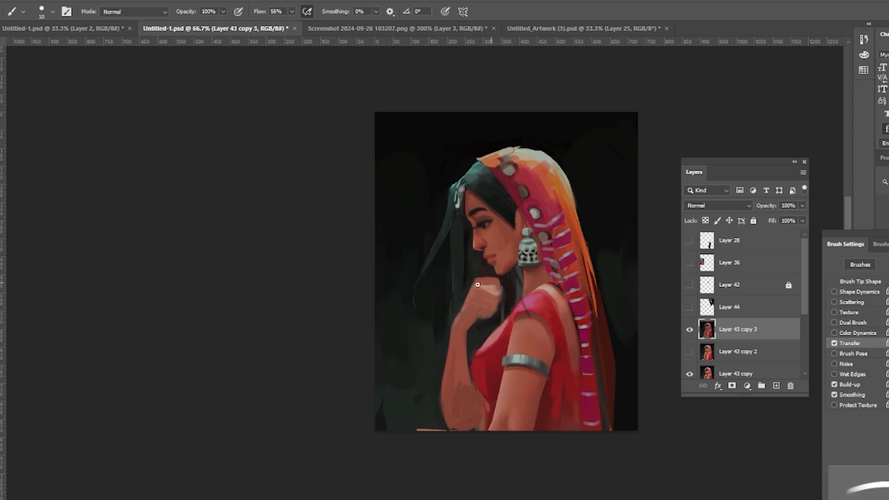
{"action": "mouse_move", "coordinate": [482, 288]}
{"action": "left_mouse_down"}
{"action": "mouse_move", "coordinate": [493, 310]}
{"action": "mouse_move", "coordinate": [508, 293]}
{"action": "left_mouse_up"}
{"action": "left_click", "coordinate": [478, 309], "text": "alt"}
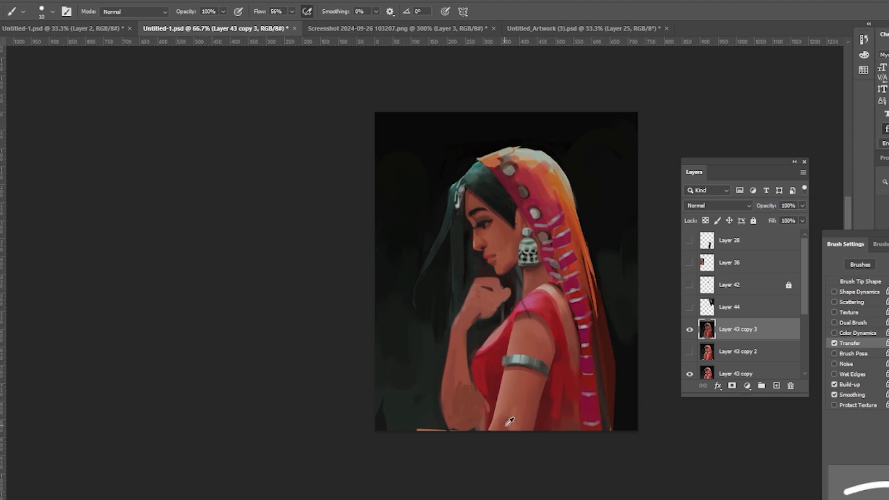
{"action": "left_click_drag", "start_coordinate": [464, 384], "coordinate": [449, 402]}
{"action": "left_click_drag", "start_coordinate": [442, 391], "coordinate": [444, 429]}
{"action": "left_click_drag", "start_coordinate": [473, 294], "coordinate": [473, 297]}
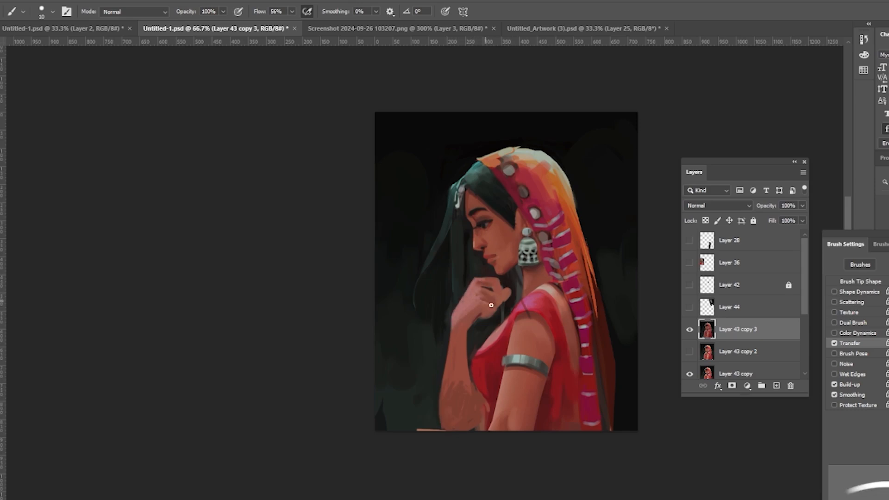
{"action": "left_click", "coordinate": [489, 302], "text": "alt"}
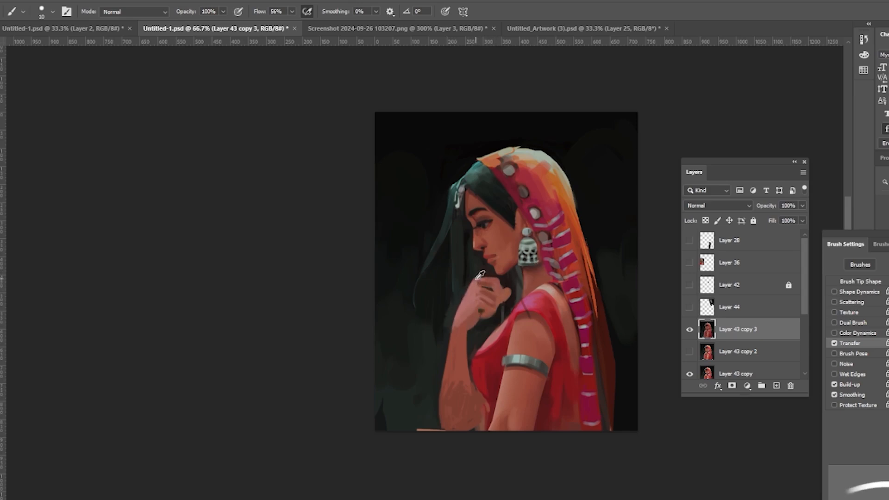
{"action": "left_click", "coordinate": [476, 279], "text": "alt"}
{"action": "mouse_move", "coordinate": [468, 337]}
{"action": "left_mouse_down"}
{"action": "mouse_move", "coordinate": [463, 389]}
{"action": "mouse_move", "coordinate": [451, 390]}
{"action": "mouse_move", "coordinate": [445, 429]}
{"action": "left_mouse_up"}
{"action": "mouse_move", "coordinate": [476, 297]}
{"action": "left_mouse_down"}
{"action": "mouse_move", "coordinate": [459, 331]}
{"action": "mouse_move", "coordinate": [472, 303]}
{"action": "left_mouse_up"}
{"action": "key", "text": "ctrl+z"}
{"action": "left_click_drag", "start_coordinate": [453, 332], "coordinate": [445, 395]}
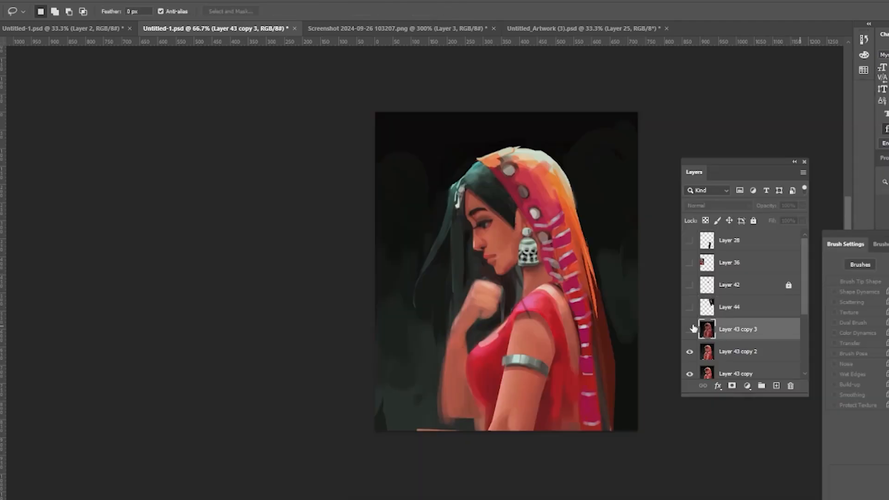
Step: Zoom in on the face and trace the profile, eye and lips as a blue guide on a sketch layer
{"action": "key", "text": "z"}
{"action": "left_click", "coordinate": [532, 264]}
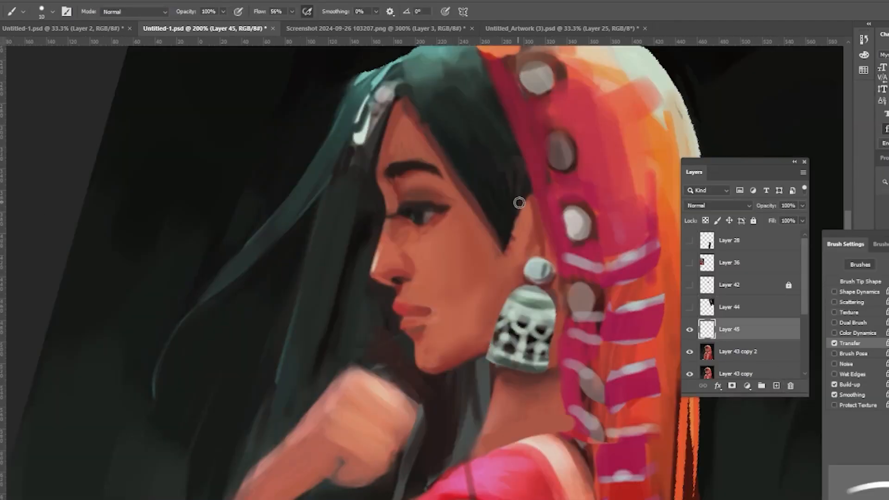
{"action": "mouse_move", "coordinate": [390, 119]}
{"action": "left_mouse_down"}
{"action": "mouse_move", "coordinate": [378, 185]}
{"action": "mouse_move", "coordinate": [401, 319]}
{"action": "left_mouse_up"}
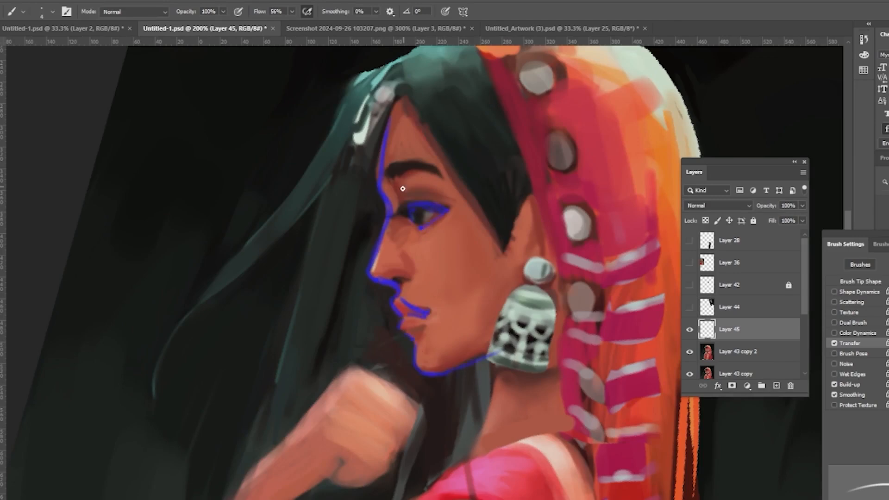
Step: Add a new empty layer above the painting and hide the blue profile guide layer
{"action": "left_click", "coordinate": [689, 329]}
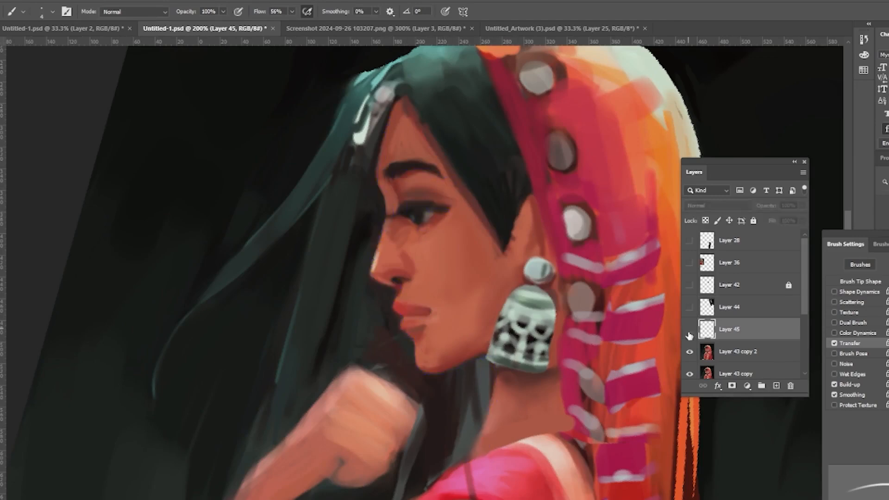
{"action": "left_click", "coordinate": [689, 329]}
{"action": "key", "text": "ctrl+j"}
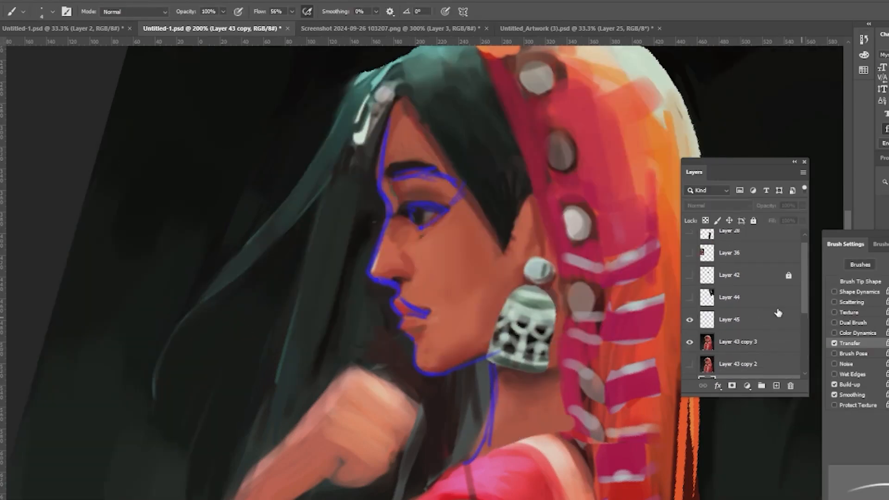
{"action": "left_click", "coordinate": [741, 322]}
{"action": "key", "text": "alt+shift+m"}
{"action": "left_click", "coordinate": [776, 386], "text": "ctrl"}
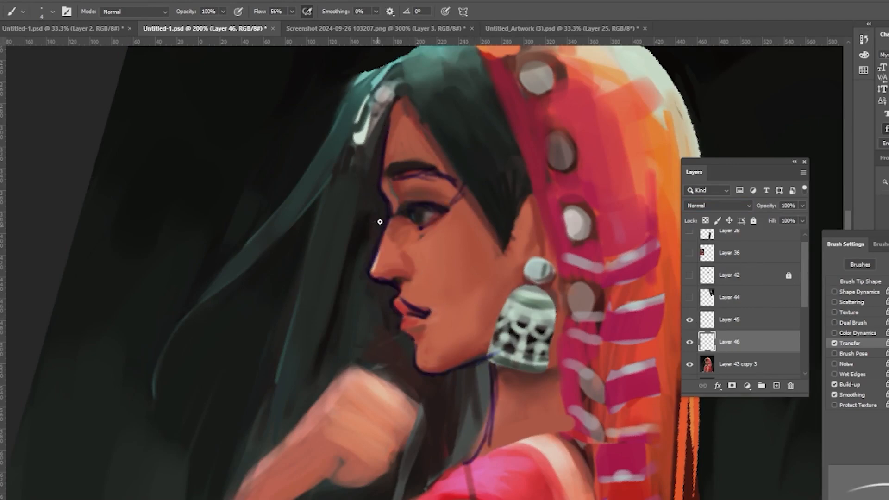
{"action": "left_click", "coordinate": [690, 320]}
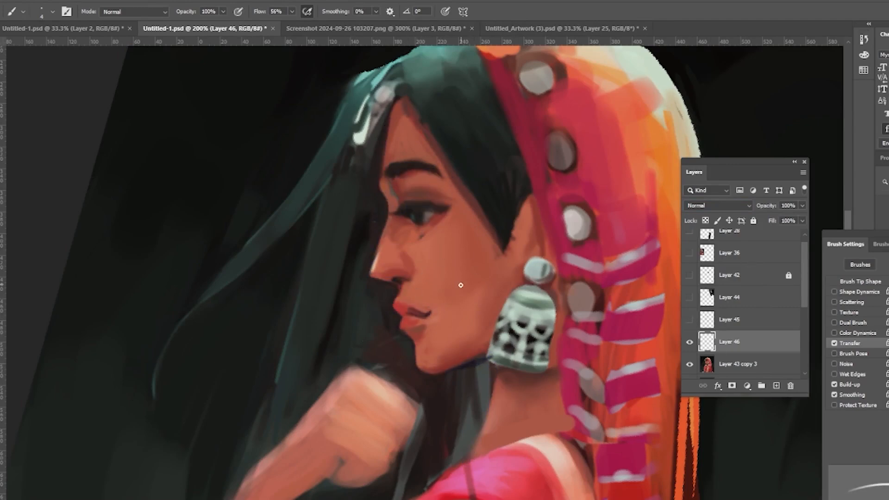
Step: Merge the new layer into the painting layer and duplicate the merged result
{"action": "key", "text": "l"}
{"action": "left_click", "coordinate": [767, 361]}
{"action": "left_click", "coordinate": [767, 343], "text": "shift"}
{"action": "key", "text": "ctrl+e"}
{"action": "key", "text": "ctrl+j"}
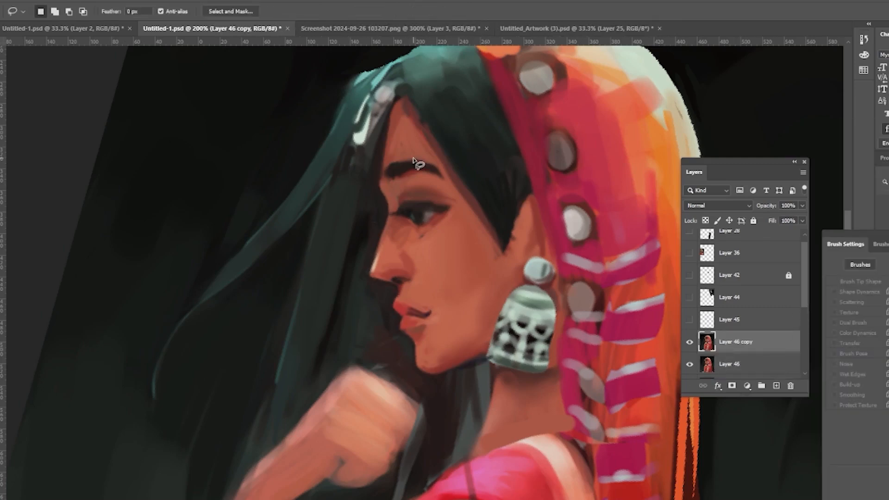
Step: Lasso the eyebrow and transform it slightly, then deselect
{"action": "left_click_drag", "start_coordinate": [387, 161], "coordinate": [382, 171]}
{"action": "key", "text": "ctrl+t"}
{"action": "key", "text": "Return"}
{"action": "key", "text": "ctrl+d"}
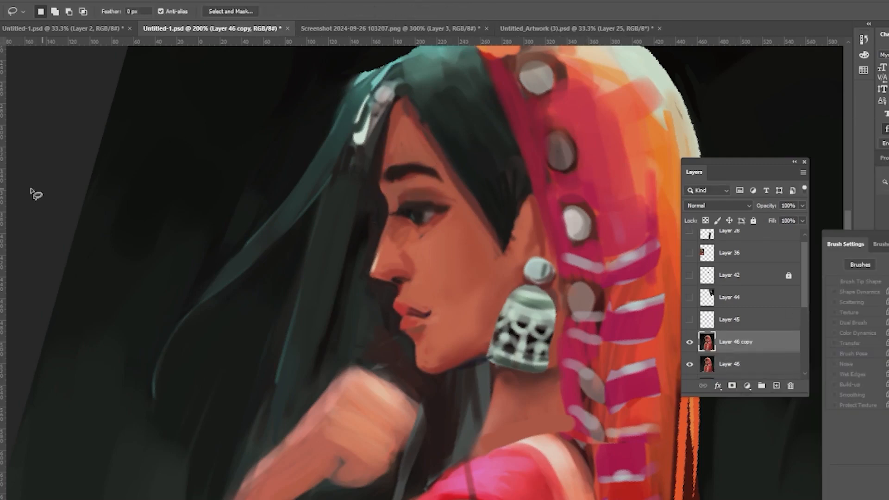
Step: Repaint the eye's upper lash line, the lips and the eyebrow following the profile guide
{"action": "key", "text": "b"}
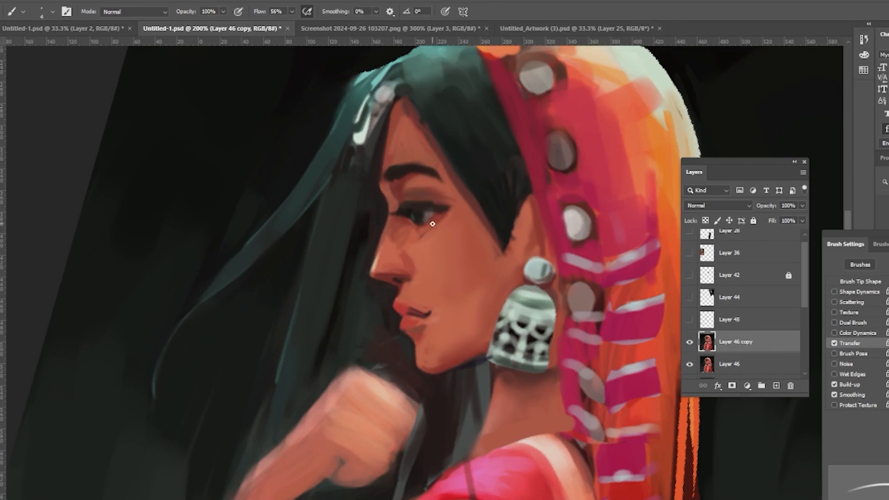
{"action": "left_click_drag", "start_coordinate": [403, 204], "coordinate": [443, 196]}
{"action": "left_click", "coordinate": [422, 186], "text": "alt"}
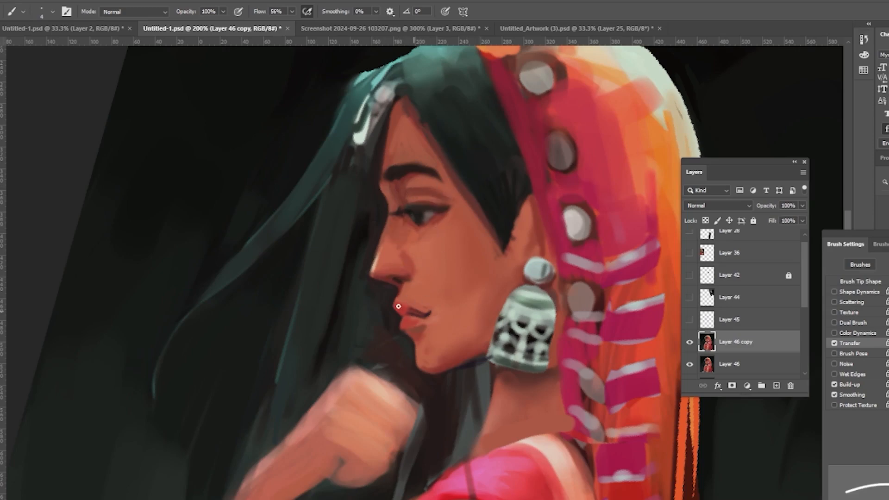
{"action": "left_click_drag", "start_coordinate": [398, 306], "coordinate": [435, 309]}
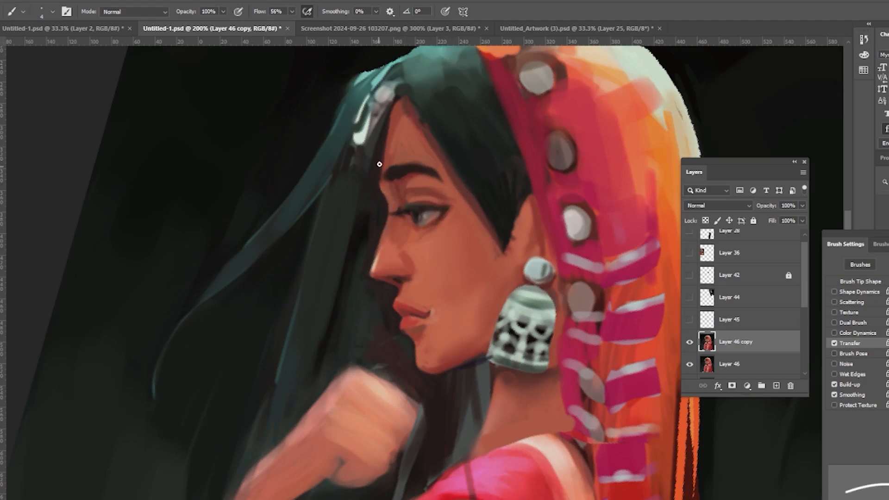
{"action": "mouse_move", "coordinate": [393, 162]}
{"action": "left_mouse_down"}
{"action": "mouse_move", "coordinate": [392, 187]}
{"action": "mouse_move", "coordinate": [407, 160]}
{"action": "mouse_move", "coordinate": [380, 253]}
{"action": "mouse_move", "coordinate": [404, 161]}
{"action": "mouse_move", "coordinate": [427, 162]}
{"action": "left_mouse_up"}
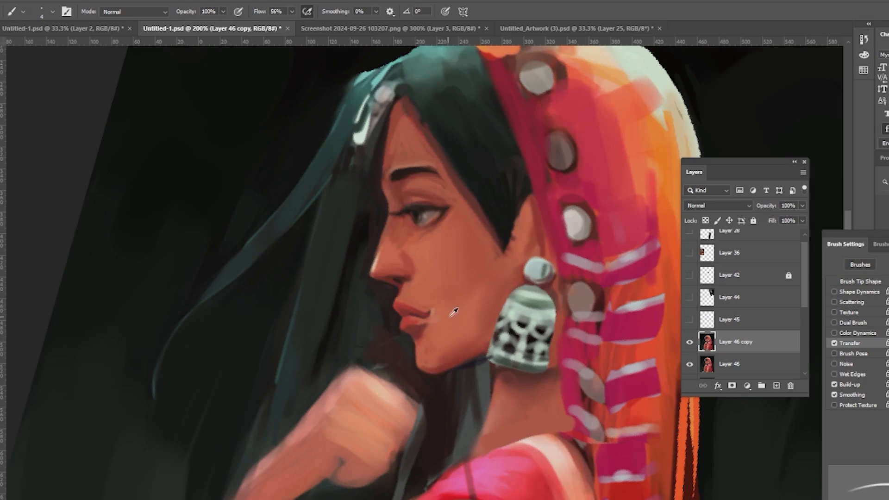
Step: Resize the brush and refine the line between the lips
{"action": "key", "text": "bracketleft"}
{"action": "key", "text": "bracketleft"}
{"action": "key", "text": "bracketright"}
{"action": "key", "text": "bracketright"}
{"action": "key", "text": "bracketright"}
{"action": "key", "text": "bracketright"}
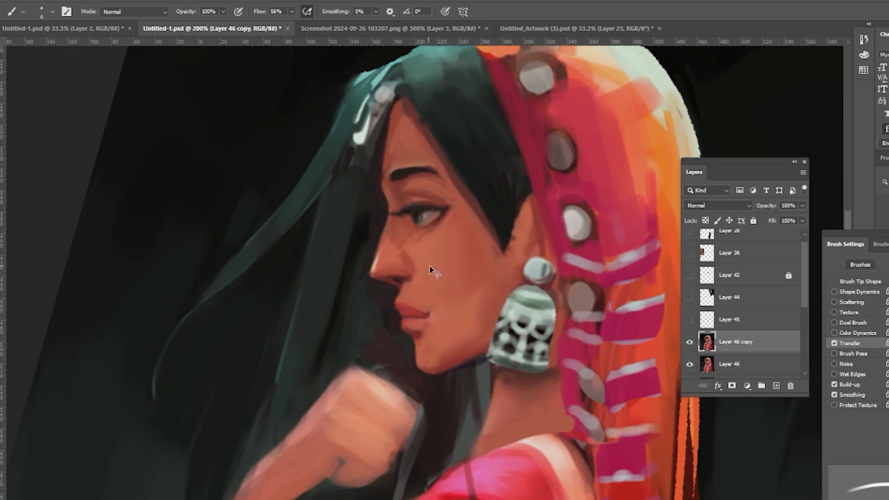
{"action": "left_click_drag", "start_coordinate": [403, 315], "coordinate": [419, 315]}
Step: Zoom out and toggle the retouched face layer on and off to compare it with the earlier version
{"action": "key", "text": "ctrl+minus"}
{"action": "key", "text": "ctrl+minus"}
{"action": "key", "text": "ctrl+minus"}
{"action": "key", "text": "r"}
{"action": "key", "text": "Escape"}
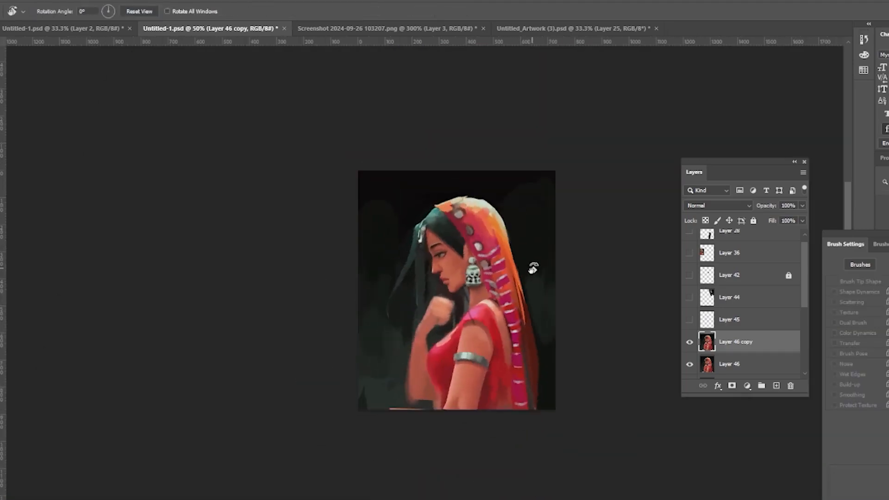
{"action": "key", "text": "z"}
{"action": "double_click", "coordinate": [493, 271]}
{"action": "left_click", "coordinate": [690, 343]}
{"action": "left_click", "coordinate": [690, 343]}
{"action": "left_click", "coordinate": [690, 343]}
{"action": "left_click", "coordinate": [690, 344]}
{"action": "left_click", "coordinate": [802, 206]}
{"action": "left_click_drag", "start_coordinate": [800, 219], "coordinate": [773, 232]}
{"action": "left_click", "coordinate": [692, 344]}
{"action": "left_click", "coordinate": [692, 343]}
{"action": "left_click", "coordinate": [692, 345]}
{"action": "left_click", "coordinate": [693, 350]}
{"action": "left_click", "coordinate": [692, 352]}
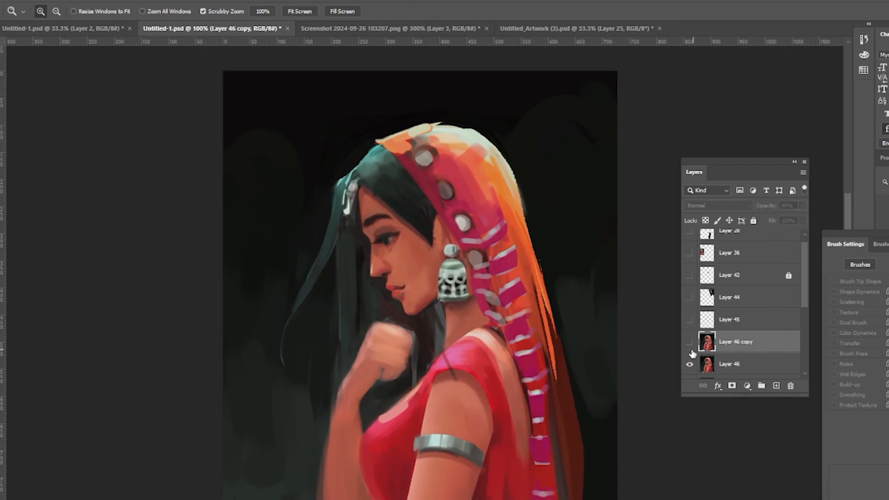
Step: Create a new blank layer above the retouched face layer
{"action": "key", "text": "b"}
{"action": "key", "text": "ctrl+shift+alt+n"}
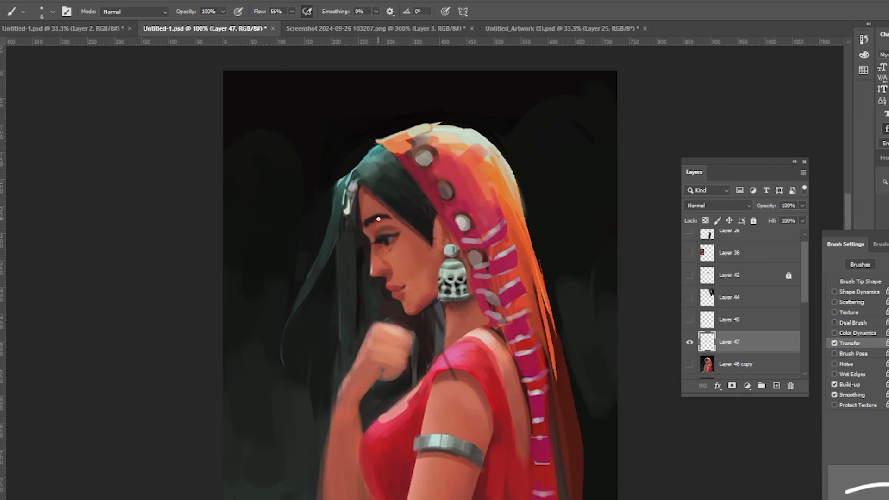
{"action": "key", "text": "z"}
{"action": "left_click", "coordinate": [480, 304], "text": "alt"}
{"action": "left_click", "coordinate": [690, 343]}
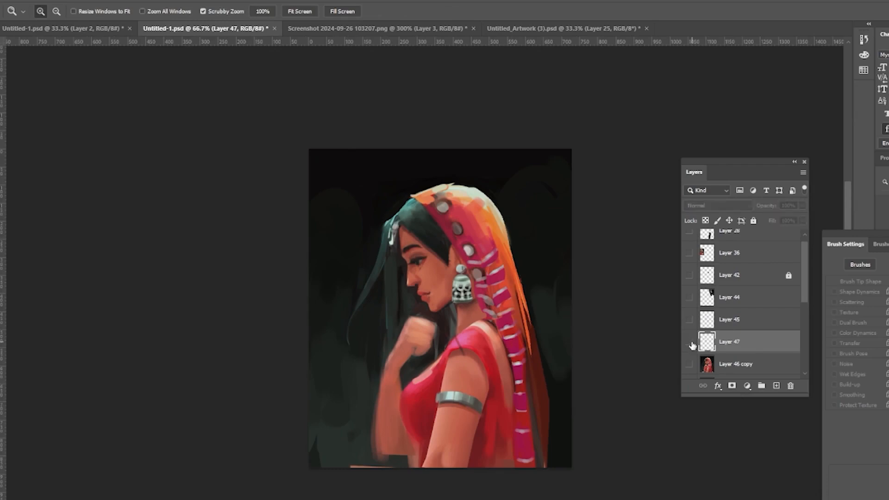
{"action": "left_click", "coordinate": [690, 343]}
Step: Move the original face layer above its copy, directly beneath the new blank layer
{"action": "left_click", "coordinate": [690, 357]}
{"action": "left_click_drag", "start_coordinate": [805, 280], "coordinate": [804, 293]}
{"action": "left_click_drag", "start_coordinate": [760, 357], "coordinate": [761, 326]}
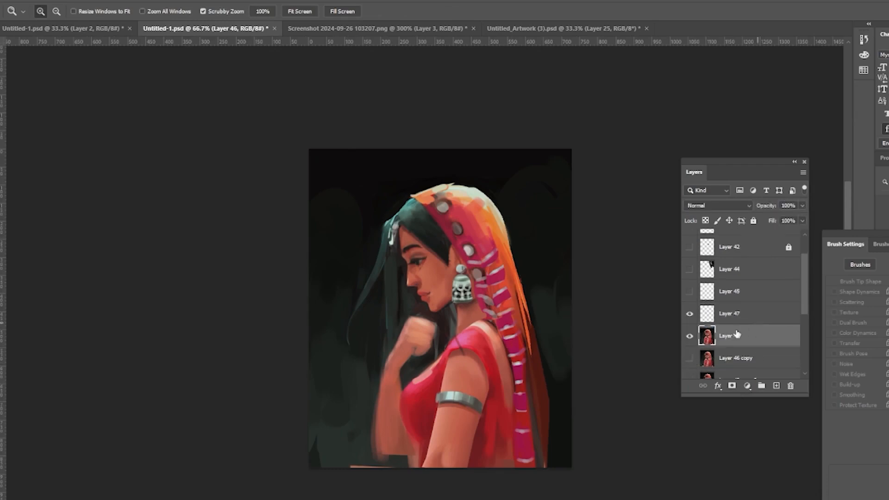
Step: Merge the blank layer into the face layer and turn a Pen path traced along the veil's outer edge into a selection
{"action": "left_click", "coordinate": [736, 314], "text": "shift"}
{"action": "key", "text": "ctrl+e"}
{"action": "key", "text": "b"}
{"action": "key", "text": "p"}
{"action": "left_click", "coordinate": [412, 196]}
{"action": "left_click", "coordinate": [490, 199]}
{"action": "left_click_drag", "start_coordinate": [531, 318], "coordinate": [548, 399]}
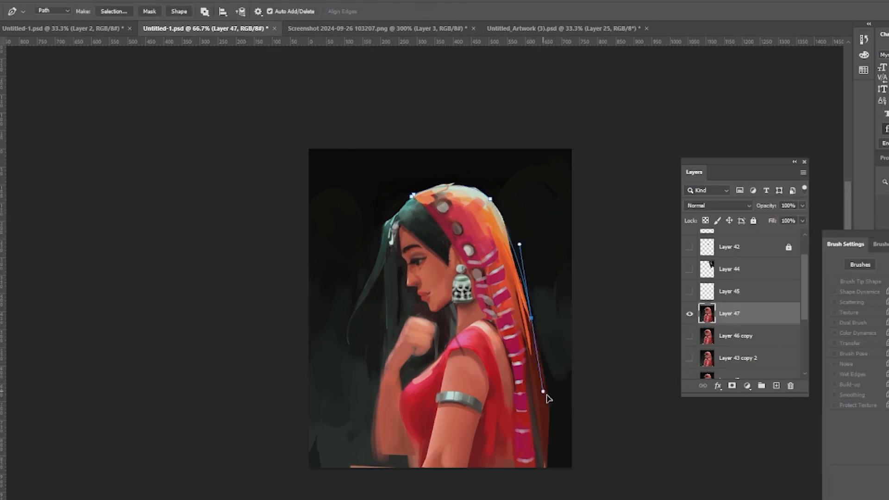
{"action": "left_click", "coordinate": [550, 406]}
{"action": "left_click", "coordinate": [547, 423]}
{"action": "left_click", "coordinate": [481, 218]}
{"action": "left_click", "coordinate": [412, 196]}
{"action": "left_click", "coordinate": [202, 1]}
{"action": "key", "text": "ctrl+Return"}
Step: Paint the dark background above the veil through the inverted selection, and smooth the veil's outer edge inside it
{"action": "key", "text": "b"}
{"action": "key", "text": "ctrl+shift+i"}
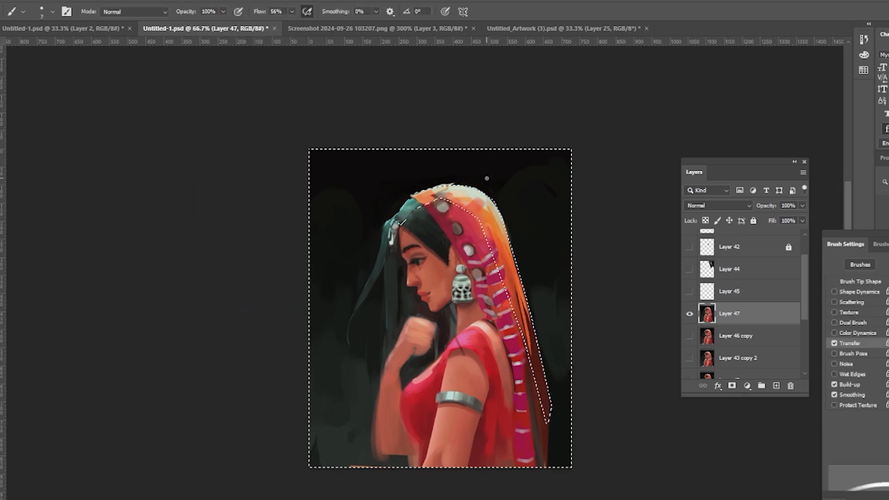
{"action": "key", "text": "bracketright"}
{"action": "key", "text": "bracketright"}
{"action": "key", "text": "bracketright"}
{"action": "key", "text": "bracketright"}
{"action": "key", "text": "bracketright"}
{"action": "key", "text": "bracketright"}
{"action": "left_click_drag", "start_coordinate": [477, 181], "coordinate": [429, 185]}
{"action": "key", "text": "ctrl+shift+i"}
{"action": "left_click", "coordinate": [495, 195], "text": "alt"}
{"action": "left_click_drag", "start_coordinate": [500, 208], "coordinate": [552, 398]}
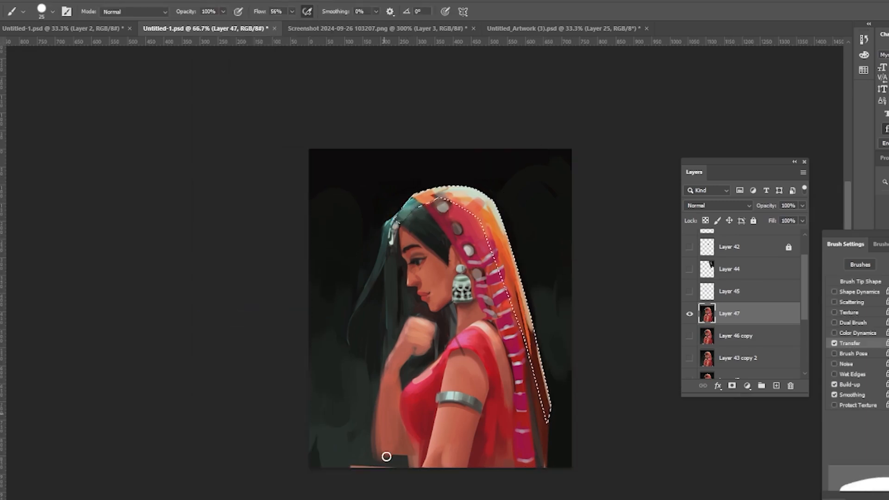
{"action": "key", "text": "ctrl+d"}
Step: Refine the veil's lower outer edge with a smaller brush
{"action": "key", "text": "bracketleft"}
{"action": "left_click_drag", "start_coordinate": [522, 299], "coordinate": [540, 373]}
{"action": "left_click_drag", "start_coordinate": [539, 357], "coordinate": [550, 404]}
Step: Paint the orange veil end hanging beside the forearm down to the bottom of the canvas
{"action": "key", "text": "bracketright"}
{"action": "left_click_drag", "start_coordinate": [382, 449], "coordinate": [410, 463]}
{"action": "key", "text": "bracketleft"}
{"action": "key", "text": "bracketleft"}
{"action": "key", "text": "bracketleft"}
{"action": "mouse_move", "coordinate": [410, 385]}
{"action": "left_mouse_down"}
{"action": "mouse_move", "coordinate": [413, 377]}
{"action": "mouse_move", "coordinate": [418, 466]}
{"action": "left_mouse_up"}
{"action": "left_click", "coordinate": [528, 315], "text": "alt"}
{"action": "left_click", "coordinate": [498, 220], "text": "alt"}
{"action": "left_click_drag", "start_coordinate": [406, 431], "coordinate": [400, 466]}
{"action": "left_click_drag", "start_coordinate": [411, 378], "coordinate": [413, 379]}
{"action": "left_click", "coordinate": [417, 388], "text": "alt"}
{"action": "left_click_drag", "start_coordinate": [420, 441], "coordinate": [421, 447]}
{"action": "left_click", "coordinate": [431, 373], "text": "alt"}
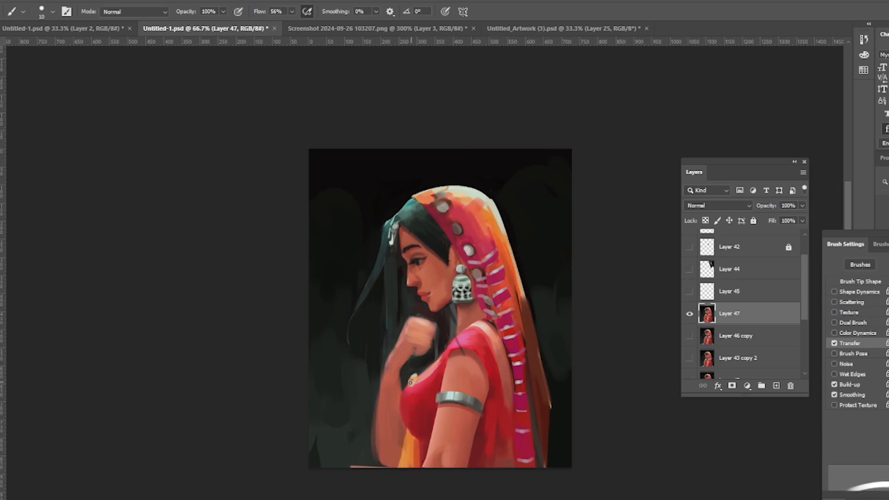
{"action": "left_click_drag", "start_coordinate": [413, 380], "coordinate": [408, 384]}
{"action": "left_click_drag", "start_coordinate": [408, 437], "coordinate": [405, 466]}
{"action": "left_click", "coordinate": [409, 441], "text": "alt"}
Step: On a new layer, paint white bangles around the wrist of the raised hand
{"action": "key", "text": "ctrl+shift+alt+n"}
{"action": "mouse_move", "coordinate": [380, 390]}
{"action": "left_mouse_down"}
{"action": "mouse_move", "coordinate": [403, 398]}
{"action": "mouse_move", "coordinate": [400, 412]}
{"action": "mouse_move", "coordinate": [397, 400]}
{"action": "left_mouse_up"}
{"action": "left_click", "coordinate": [480, 306], "text": "alt"}
{"action": "left_click", "coordinate": [445, 189], "text": "alt"}
{"action": "left_click_drag", "start_coordinate": [378, 408], "coordinate": [401, 412]}
{"action": "left_click_drag", "start_coordinate": [379, 395], "coordinate": [399, 397]}
{"action": "key", "text": "e"}
{"action": "key", "text": "b"}
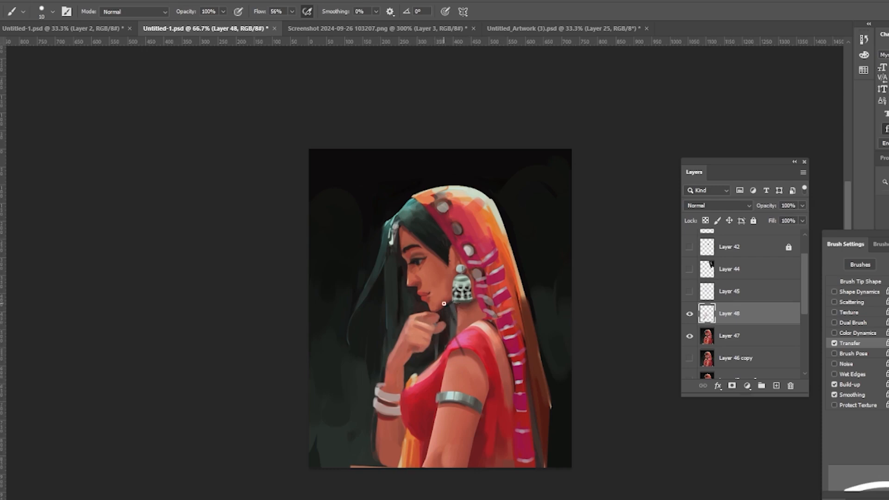
{"action": "left_click_drag", "start_coordinate": [378, 393], "coordinate": [397, 399]}
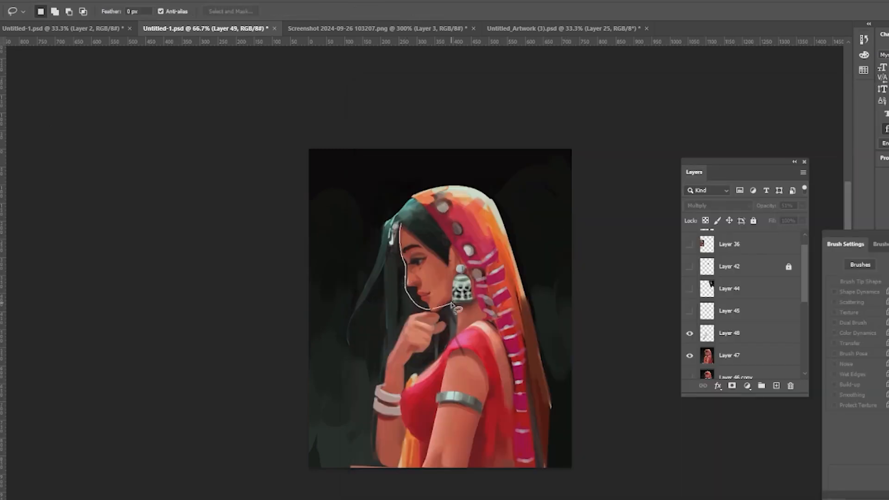
Step: Add a new layer set to Multiply blend mode at 55% opacity
{"action": "left_click", "coordinate": [777, 385]}
{"action": "key", "text": "g"}
{"action": "left_click", "coordinate": [718, 205]}
{"action": "left_click", "coordinate": [708, 237]}
{"action": "left_click", "coordinate": [802, 205]}
{"action": "left_click_drag", "start_coordinate": [802, 220], "coordinate": [781, 221]}
{"action": "key", "text": "ctrl+d"}
{"action": "left_click", "coordinate": [802, 205]}
{"action": "key", "text": "e"}
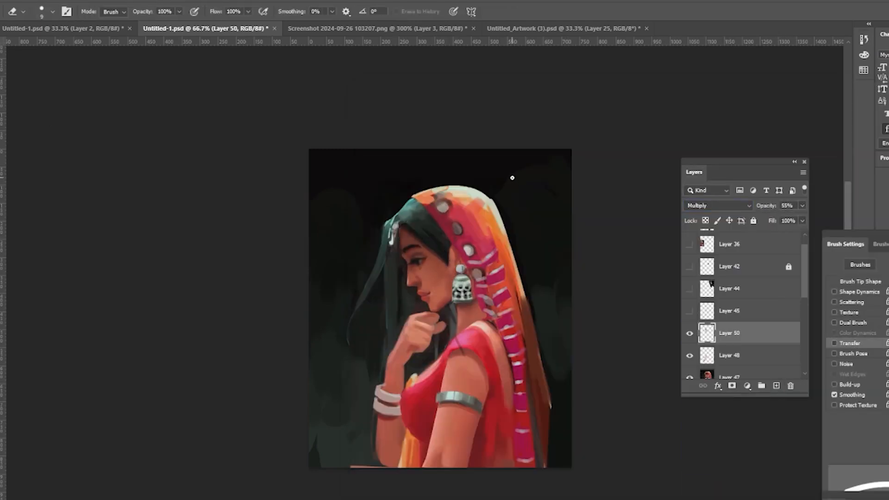
{"action": "key", "text": "b"}
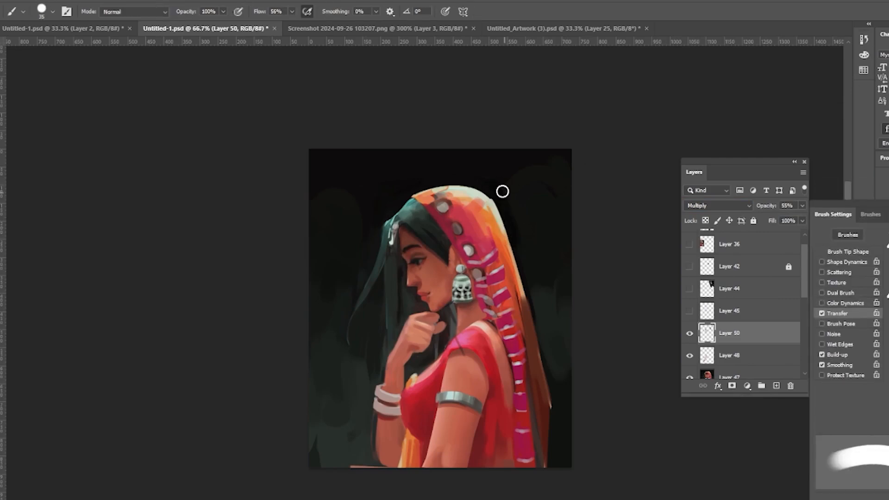
Step: Paint a dark shadow along the back edge of the veil on the Multiply layer, redoing strokes until it fits
{"action": "left_click_drag", "start_coordinate": [502, 190], "coordinate": [544, 377]}
{"action": "key", "text": "ctrl+z"}
{"action": "key", "text": "ctrl+z"}
{"action": "left_click_drag", "start_coordinate": [509, 242], "coordinate": [538, 374]}
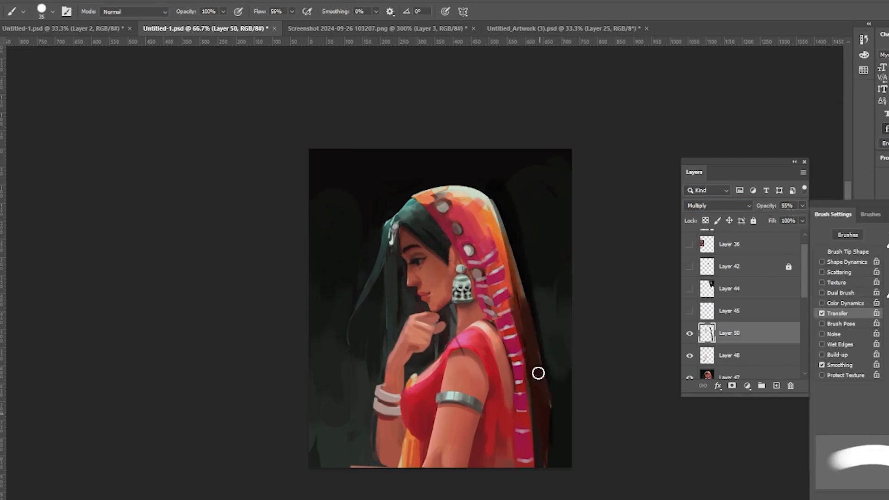
{"action": "left_click_drag", "start_coordinate": [553, 320], "coordinate": [545, 378]}
{"action": "key", "text": "ctrl+z"}
{"action": "left_click_drag", "start_coordinate": [503, 232], "coordinate": [525, 360]}
{"action": "key", "text": "e"}
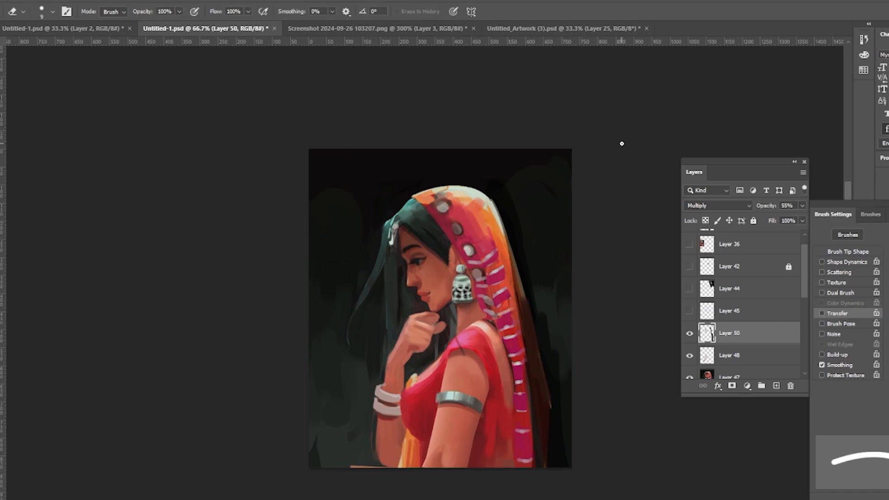
{"action": "key", "text": "b"}
{"action": "mouse_move", "coordinate": [481, 193]}
{"action": "left_mouse_down"}
{"action": "mouse_move", "coordinate": [507, 224]}
{"action": "mouse_move", "coordinate": [546, 434]}
{"action": "left_mouse_up"}
{"action": "left_click", "coordinate": [777, 386]}
{"action": "left_click_drag", "start_coordinate": [513, 223], "coordinate": [549, 359]}
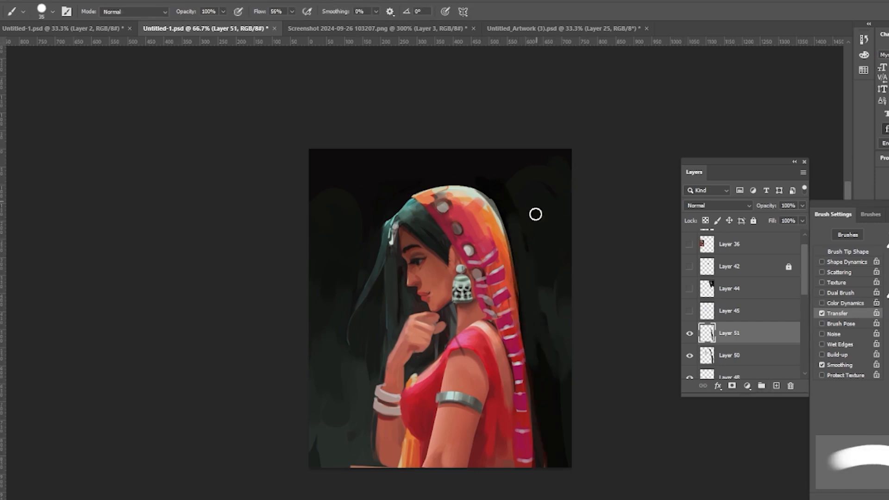
{"action": "left_click_drag", "start_coordinate": [489, 190], "coordinate": [514, 297]}
{"action": "key", "text": "ctrl+z"}
{"action": "left_click", "coordinate": [690, 334]}
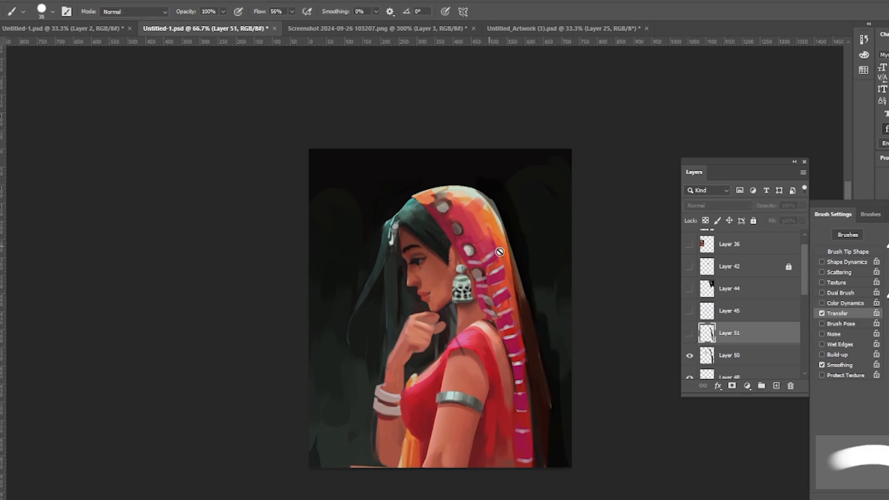
{"action": "left_click", "coordinate": [759, 356]}
{"action": "left_click", "coordinate": [802, 205]}
{"action": "left_click", "coordinate": [772, 333]}
{"action": "key", "text": "Delete"}
Step: Add a new layer and paint a stroke along the veil's back edge, undoing the extra strokes
{"action": "left_click", "coordinate": [776, 385]}
{"action": "left_click_drag", "start_coordinate": [519, 252], "coordinate": [529, 319]}
{"action": "left_click_drag", "start_coordinate": [517, 273], "coordinate": [522, 351]}
{"action": "left_click_drag", "start_coordinate": [522, 352], "coordinate": [518, 262]}
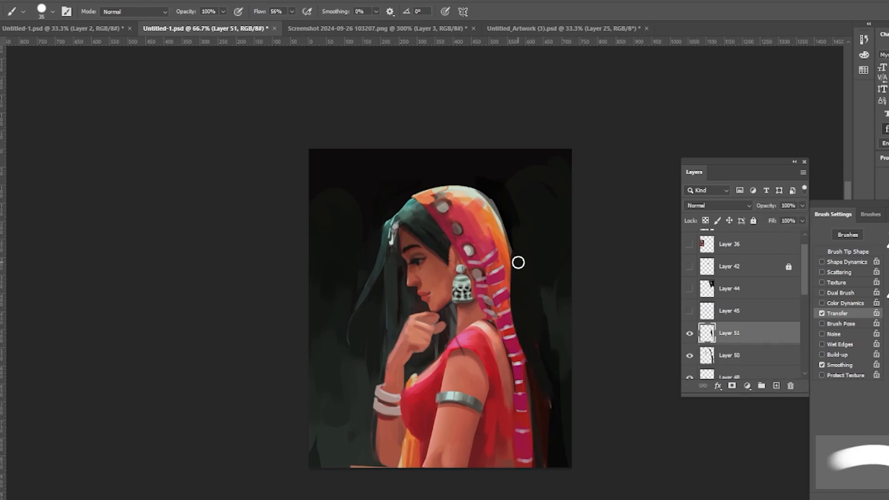
{"action": "key", "text": "ctrl+z"}
{"action": "key", "text": "ctrl+z"}
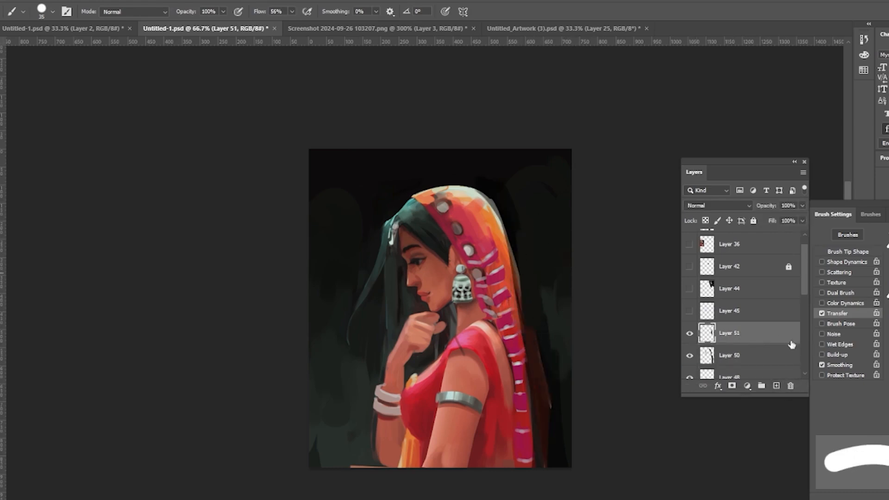
{"action": "left_click", "coordinate": [776, 385]}
{"action": "key", "text": "l"}
{"action": "left_click_drag", "start_coordinate": [429, 223], "coordinate": [441, 349]}
{"action": "left_click_drag", "start_coordinate": [437, 254], "coordinate": [430, 293]}
{"action": "key", "text": "b"}
{"action": "mouse_move", "coordinate": [436, 345]}
{"action": "left_mouse_down"}
{"action": "mouse_move", "coordinate": [447, 241]}
{"action": "mouse_move", "coordinate": [434, 314]}
{"action": "left_mouse_up"}
{"action": "key", "text": "ctrl+d"}
{"action": "key", "text": "bracketleft"}
{"action": "key", "text": "bracketleft"}
{"action": "key", "text": "bracketleft"}
{"action": "left_click", "coordinate": [689, 333]}
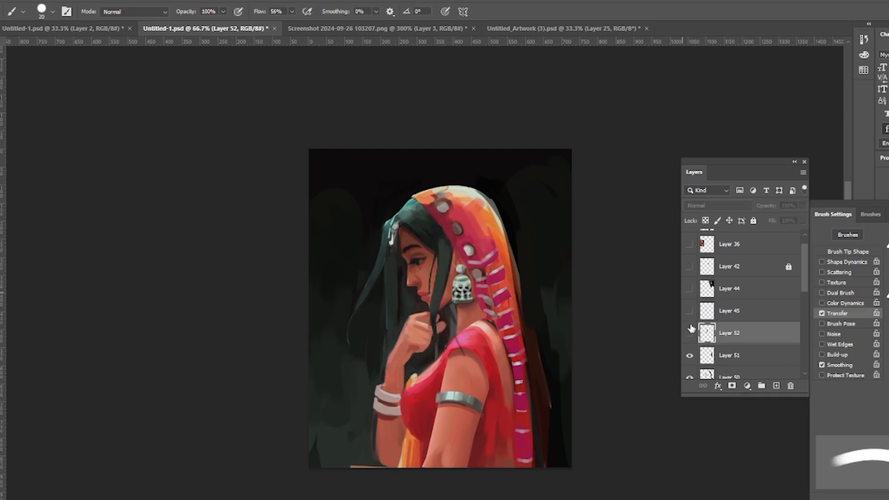
{"action": "left_click_drag", "start_coordinate": [741, 334], "coordinate": [790, 385]}
Step: Add a new layer, lasso the area beside the cheek and paint a thin dark hair strand in front of the earring
{"action": "left_click", "coordinate": [777, 385]}
{"action": "key", "text": "l"}
{"action": "mouse_move", "coordinate": [429, 230]}
{"action": "left_mouse_down"}
{"action": "mouse_move", "coordinate": [432, 337]}
{"action": "mouse_move", "coordinate": [430, 232]}
{"action": "mouse_move", "coordinate": [431, 330]}
{"action": "left_mouse_up"}
{"action": "key", "text": "b"}
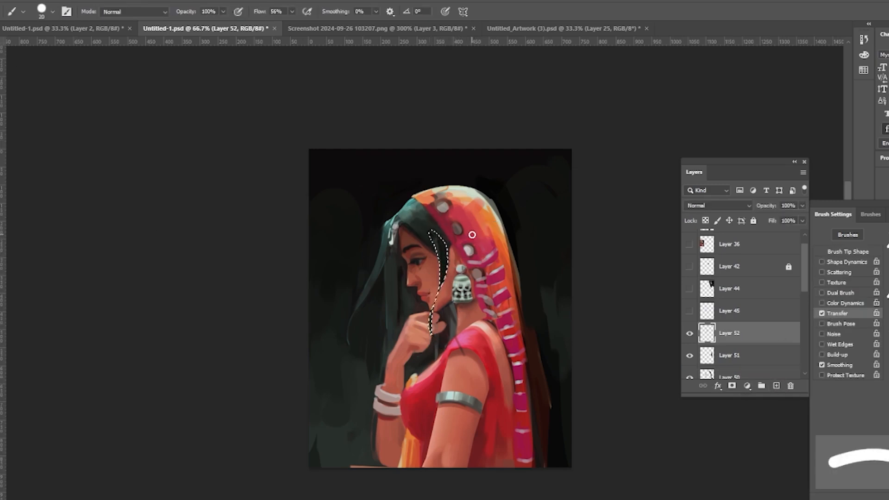
{"action": "key", "text": "ctrl+d"}
{"action": "key", "text": "bracketleft"}
{"action": "left_click_drag", "start_coordinate": [447, 248], "coordinate": [436, 309]}
{"action": "key", "text": "ctrl+z"}
{"action": "key", "text": "bracketleft"}
{"action": "key", "text": "bracketleft"}
{"action": "left_click_drag", "start_coordinate": [440, 263], "coordinate": [435, 309]}
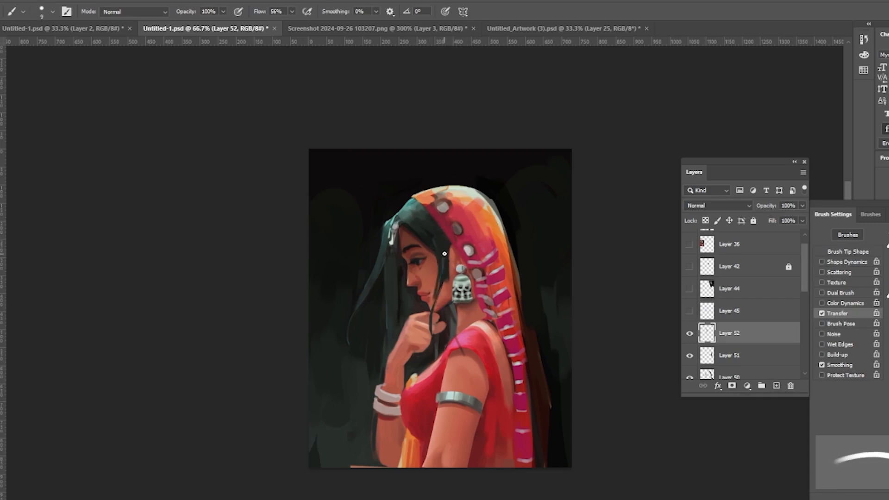
Step: Repaint the hair strand beside the cheek with a finer brush until it sits cleanly
{"action": "key", "text": "ctrl+z"}
{"action": "mouse_move", "coordinate": [449, 248]}
{"action": "left_mouse_down"}
{"action": "mouse_move", "coordinate": [431, 322]}
{"action": "mouse_move", "coordinate": [435, 302]}
{"action": "left_mouse_up"}
{"action": "key", "text": "ctrl+z"}
{"action": "left_click_drag", "start_coordinate": [438, 277], "coordinate": [433, 301]}
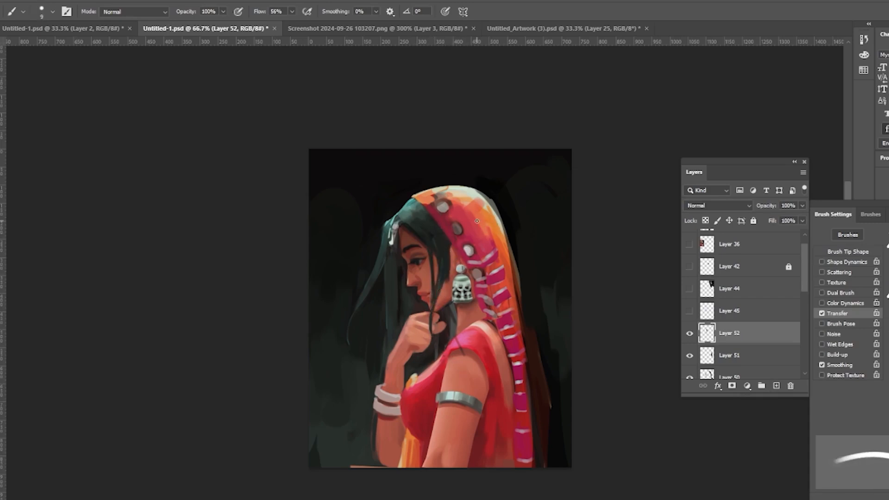
{"action": "key", "text": "e"}
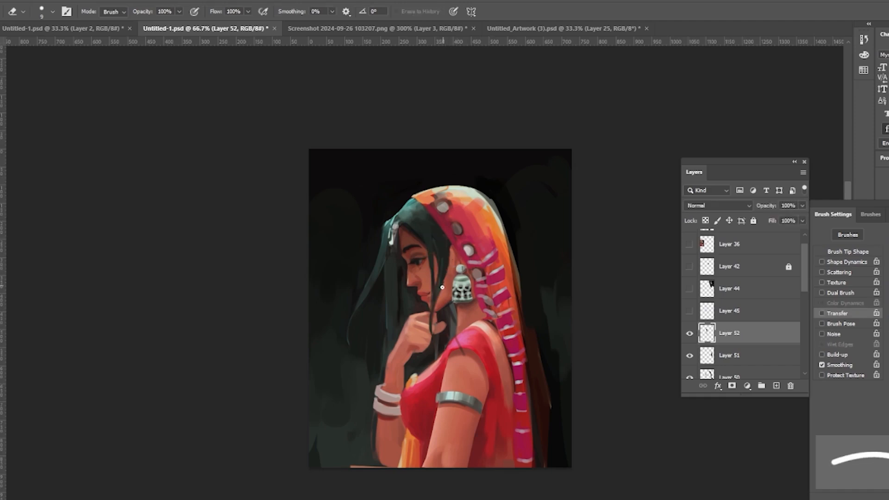
{"action": "key", "text": "b"}
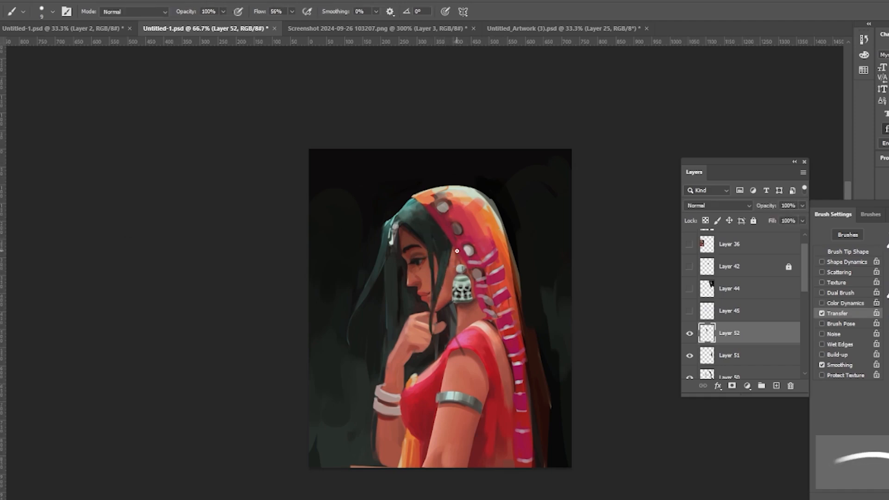
{"action": "mouse_move", "coordinate": [444, 251]}
{"action": "left_mouse_down"}
{"action": "mouse_move", "coordinate": [449, 270]}
{"action": "mouse_move", "coordinate": [440, 280]}
{"action": "left_mouse_up"}
{"action": "key", "text": "ctrl+t"}
{"action": "key", "text": "Return"}
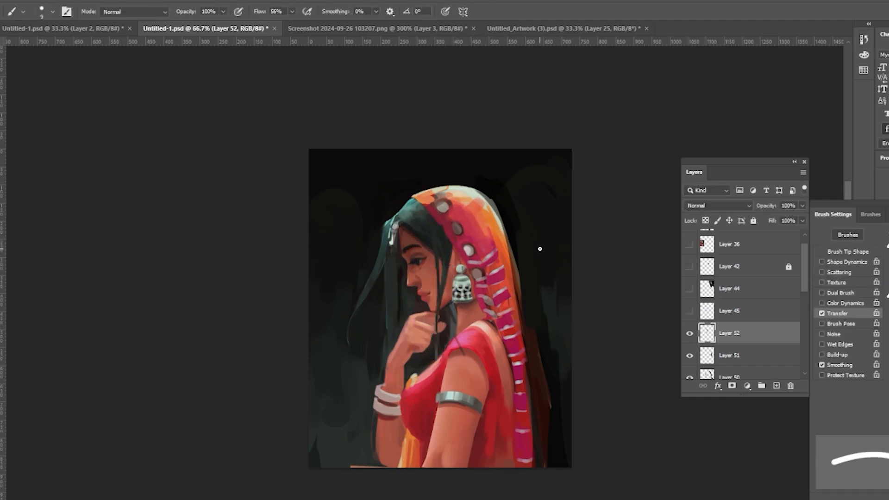
Step: On a new layer, paint a loose hair strand sweeping out to the left of the head
{"action": "left_click", "coordinate": [776, 385]}
{"action": "key", "text": "bracketleft"}
{"action": "key", "text": "bracketleft"}
{"action": "key", "text": "bracketleft"}
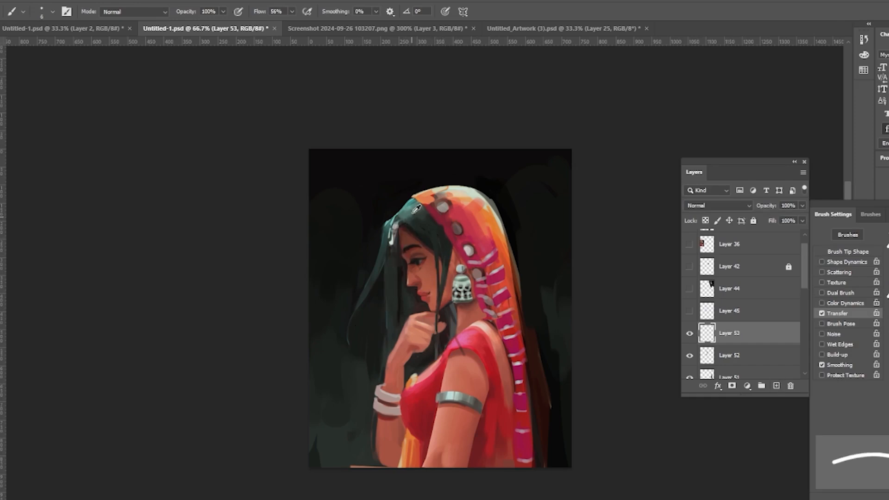
{"action": "mouse_move", "coordinate": [392, 224]}
{"action": "left_mouse_down"}
{"action": "mouse_move", "coordinate": [356, 330]}
{"action": "mouse_move", "coordinate": [345, 301]}
{"action": "left_mouse_up"}
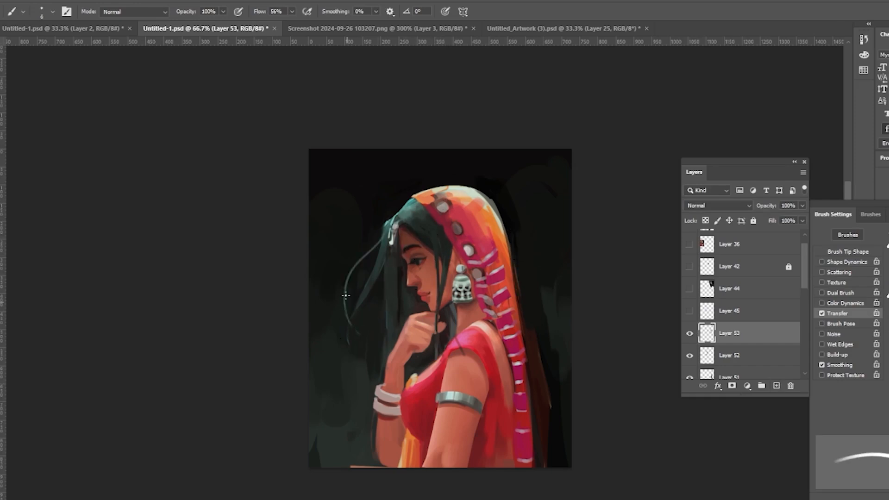
Step: Add fine strokes along the veil's top and back edges and save the document
{"action": "left_click", "coordinate": [495, 183], "text": "alt"}
{"action": "left_click_drag", "start_coordinate": [497, 208], "coordinate": [463, 184]}
{"action": "left_click_drag", "start_coordinate": [514, 283], "coordinate": [528, 350]}
{"action": "left_click", "coordinate": [478, 181], "text": "alt"}
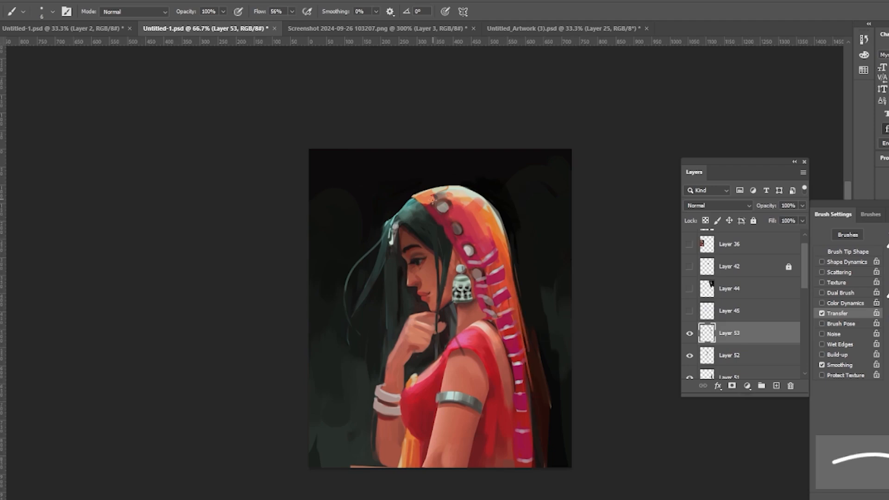
{"action": "key", "text": "ctrl+s"}
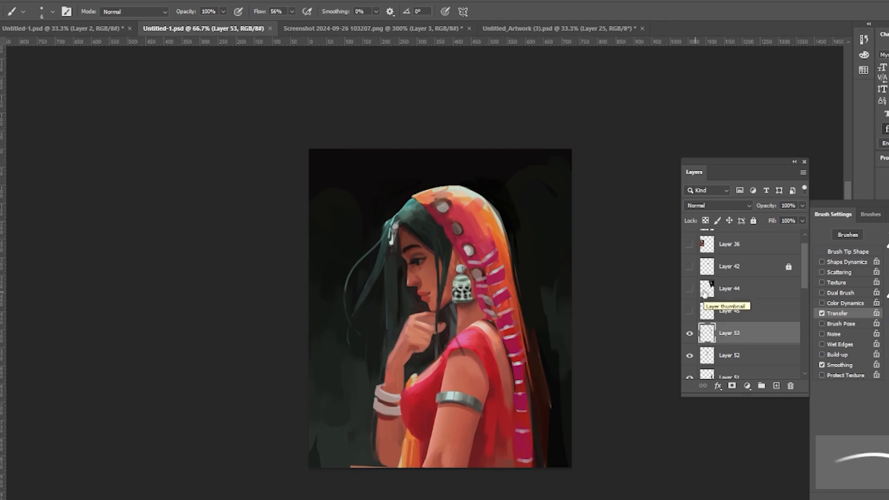
Step: Zoom in on the face and paint small touches along the nose on a new layer
{"action": "scroll", "coordinate": [740, 274], "scroll_direction": "down", "scroll_amount": 2}
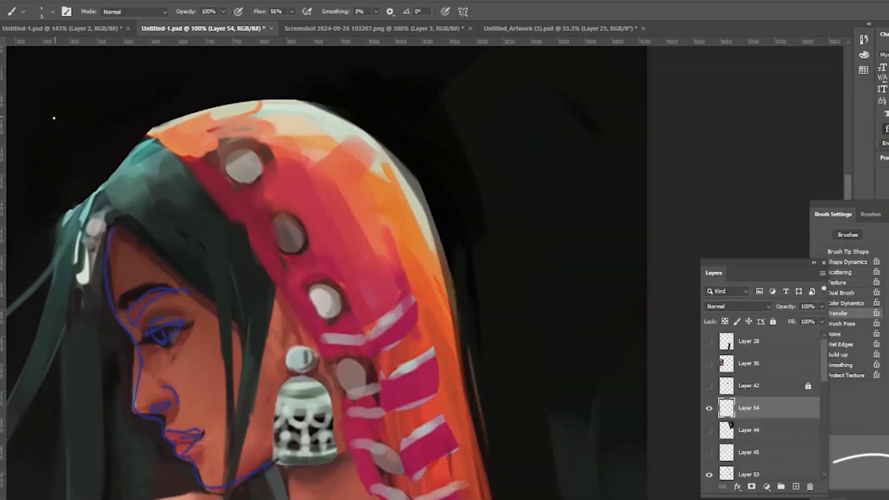
{"action": "left_click_drag", "start_coordinate": [822, 307], "coordinate": [798, 317]}
{"action": "left_click", "coordinate": [796, 486]}
{"action": "left_click_drag", "start_coordinate": [137, 347], "coordinate": [133, 397]}
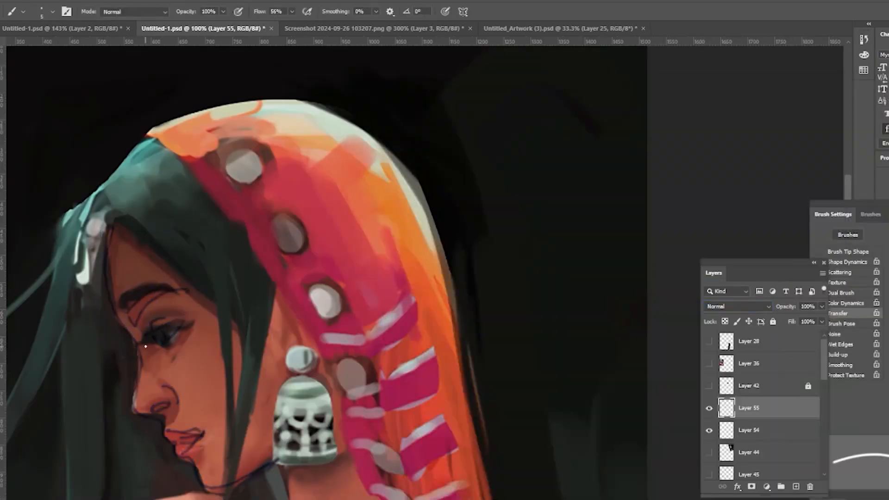
{"action": "left_click", "coordinate": [118, 252], "text": "alt"}
Step: Select the eyebrow on the face painting layer and rotate it slightly with Free Transform
{"action": "left_click_drag", "start_coordinate": [761, 264], "coordinate": [693, 174]}
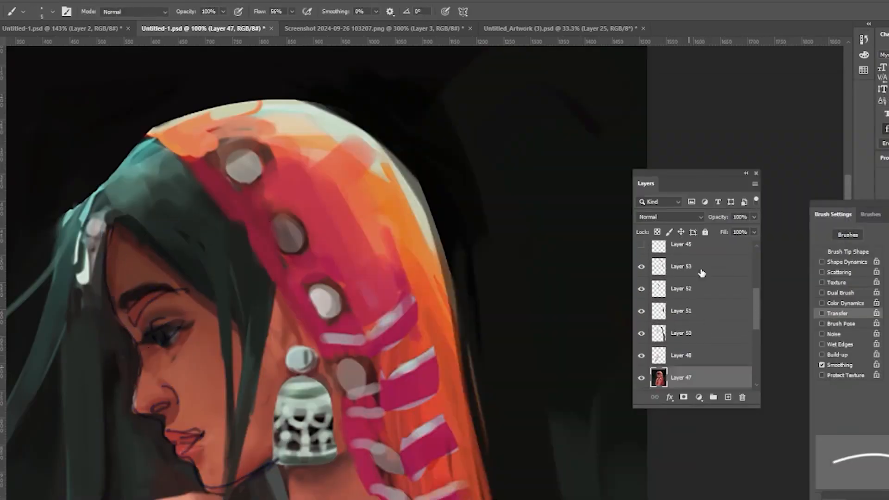
{"action": "left_click", "coordinate": [685, 387]}
{"action": "left_click", "coordinate": [694, 321]}
{"action": "key", "text": "l"}
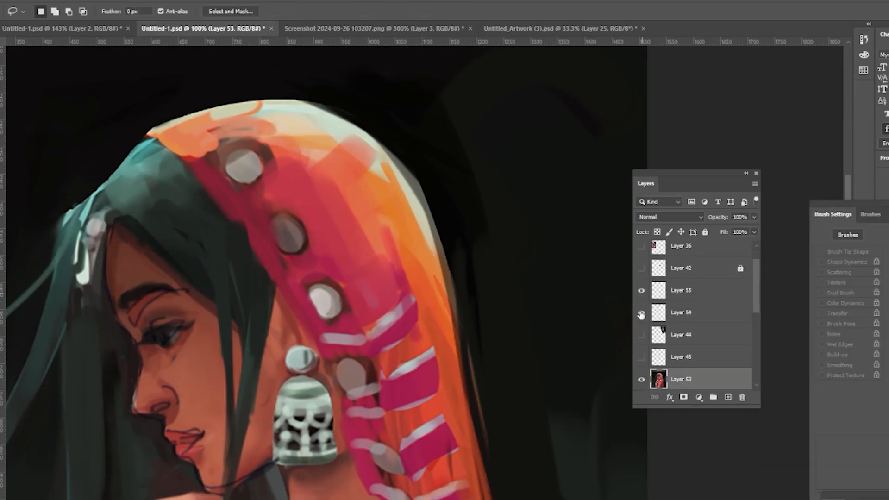
{"action": "left_click_drag", "start_coordinate": [685, 312], "coordinate": [677, 279]}
{"action": "key", "text": "ctrl+slash"}
{"action": "left_click", "coordinate": [680, 378]}
{"action": "key", "text": "ctrl+t"}
{"action": "mouse_move", "coordinate": [118, 285]}
{"action": "left_mouse_down"}
{"action": "mouse_move", "coordinate": [183, 296]}
{"action": "mouse_move", "coordinate": [144, 283]}
{"action": "left_mouse_up"}
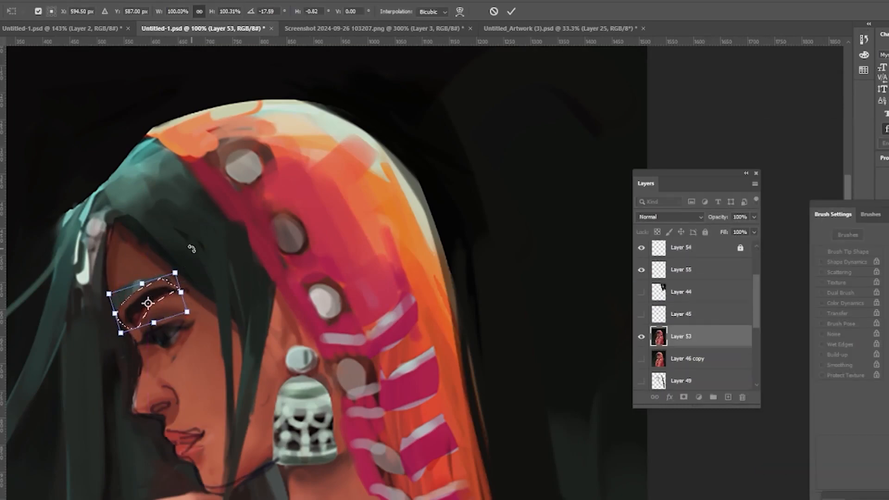
{"action": "key", "text": "Return"}
{"action": "key", "text": "ctrl+d"}
Step: Select the lips and reposition them slightly with Free Transform
{"action": "mouse_move", "coordinate": [224, 424]}
{"action": "left_mouse_down"}
{"action": "mouse_move", "coordinate": [218, 419]}
{"action": "mouse_move", "coordinate": [241, 400]}
{"action": "left_mouse_up"}
{"action": "key", "text": "ctrl+t"}
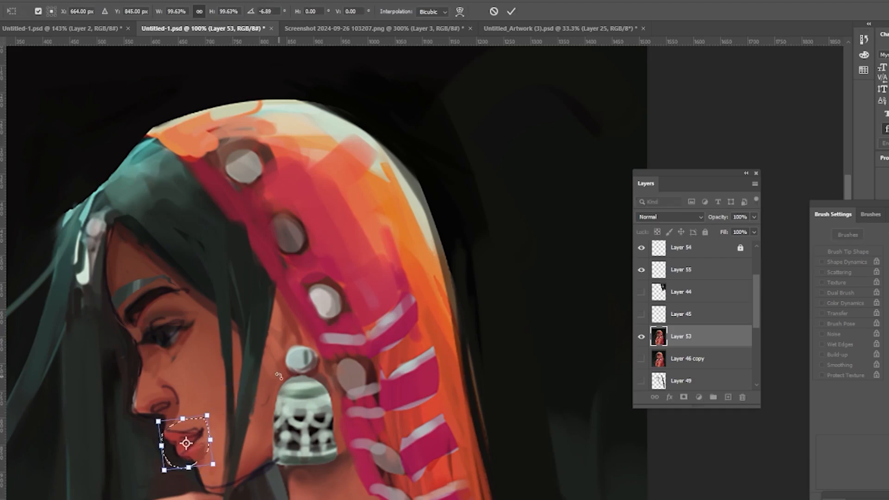
{"action": "key", "text": "Return"}
{"action": "key", "text": "ctrl+d"}
Step: Hide the top locked layer and try a brush stroke under the eye on the paint layer above the face
{"action": "key", "text": "b"}
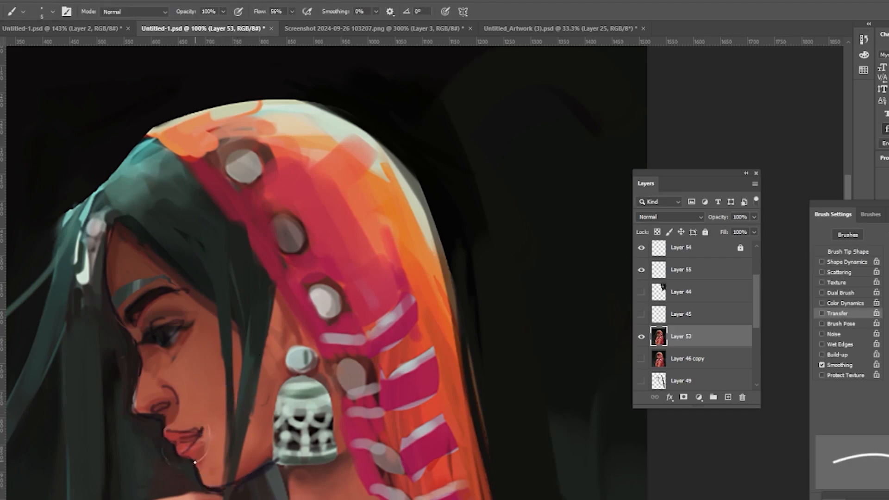
{"action": "left_click", "coordinate": [641, 248]}
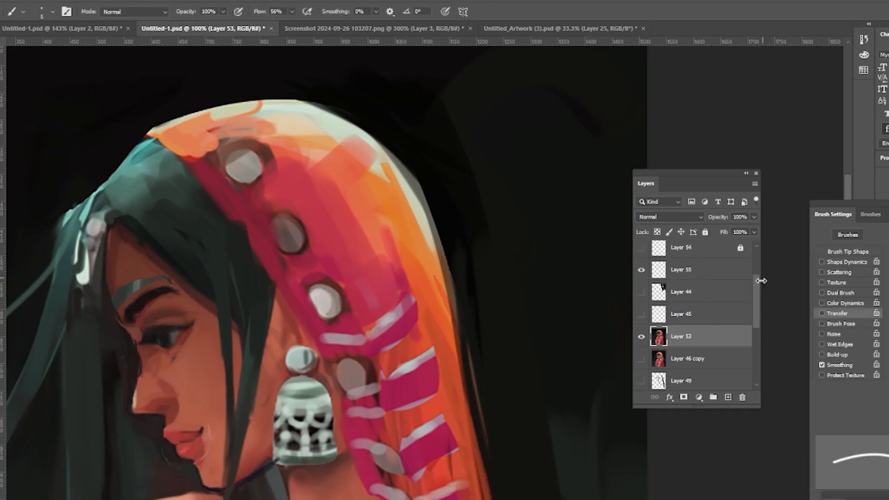
{"action": "left_click", "coordinate": [694, 271]}
{"action": "mouse_move", "coordinate": [137, 349]}
{"action": "left_mouse_down"}
{"action": "mouse_move", "coordinate": [183, 324]}
{"action": "mouse_move", "coordinate": [131, 335]}
{"action": "left_mouse_up"}
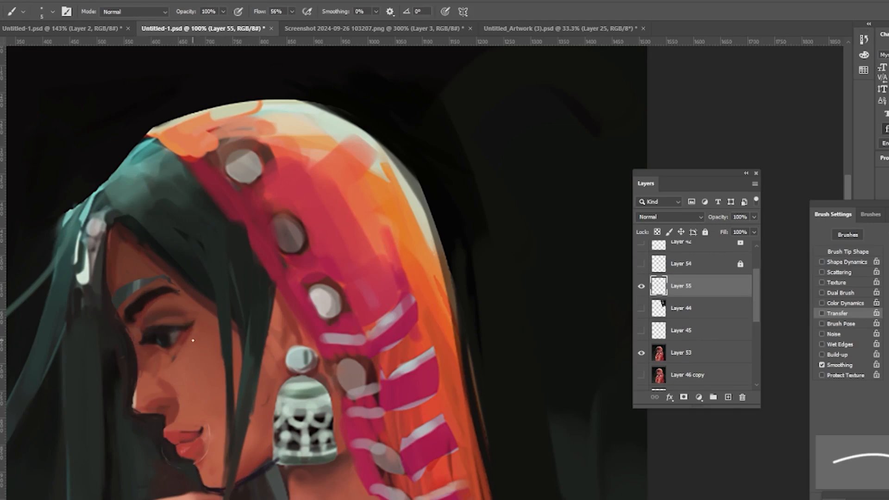
{"action": "key", "text": "bracketright"}
{"action": "key", "text": "bracketright"}
{"action": "key", "text": "bracketright"}
{"action": "key", "text": "bracketright"}
{"action": "key", "text": "bracketright"}
{"action": "key", "text": "ctrl+z"}
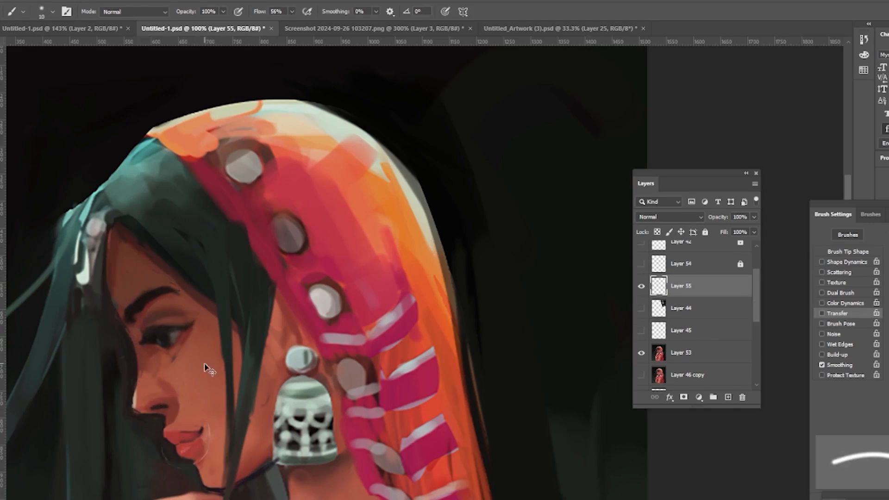
Step: Paint a couple more strokes near the eye and chin on Layer 55, then hide that layer
{"action": "left_click_drag", "start_coordinate": [130, 306], "coordinate": [163, 288]}
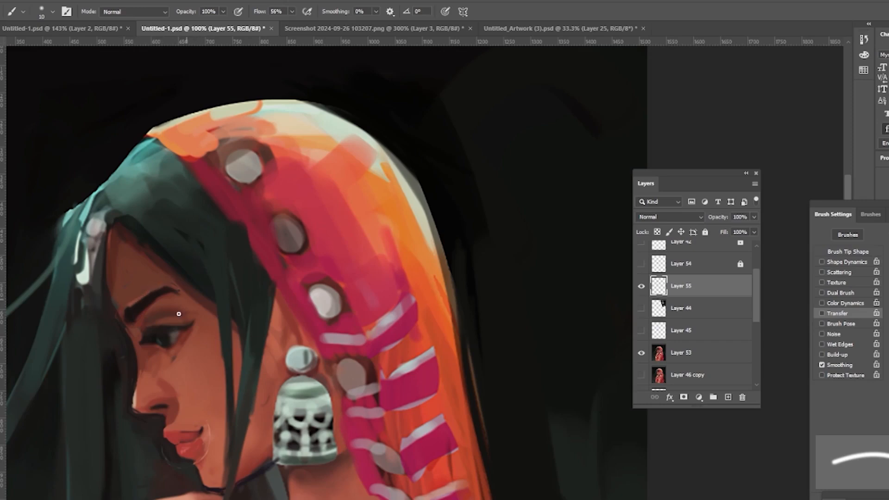
{"action": "left_click_drag", "start_coordinate": [203, 465], "coordinate": [238, 430]}
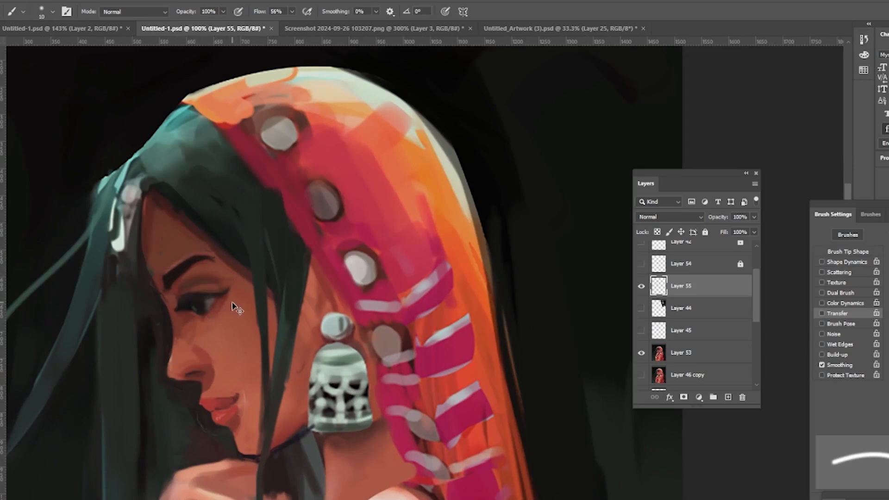
{"action": "key", "text": "z"}
{"action": "key", "text": "ctrl+minus"}
{"action": "key", "text": "ctrl+minus"}
{"action": "key", "text": "ctrl+minus"}
{"action": "key", "text": "ctrl+minus"}
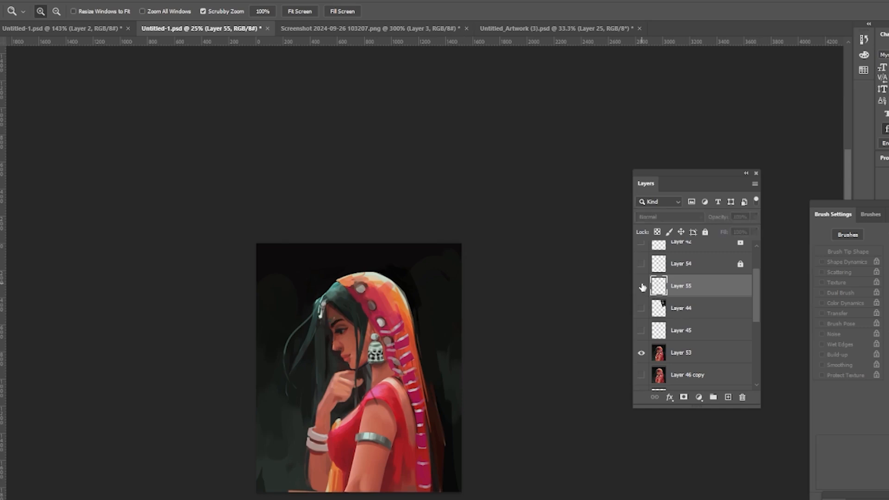
{"action": "left_click", "coordinate": [641, 286]}
Step: Switch to Layer 53, set a soft 25 px brush with Transfer and Build-up, and paint a short stroke on the cheek
{"action": "left_click", "coordinate": [375, 327]}
{"action": "left_click", "coordinate": [375, 328]}
{"action": "left_click", "coordinate": [375, 328]}
{"action": "key", "text": "b"}
{"action": "key", "text": "alt+bracketleft"}
{"action": "key", "text": "alt+bracketleft"}
{"action": "key", "text": "alt+bracketleft"}
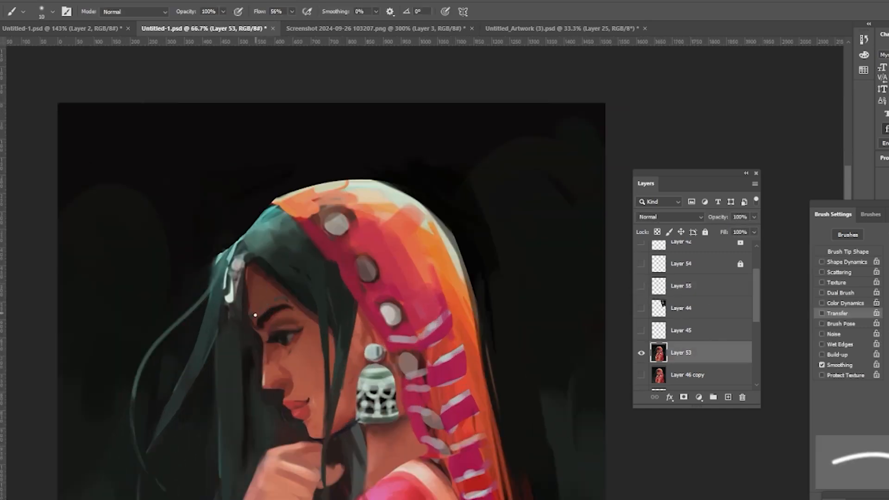
{"action": "key", "text": "z"}
{"action": "key", "text": "ctrl+minus"}
{"action": "key", "text": "ctrl+minus"}
{"action": "key", "text": "ctrl+minus"}
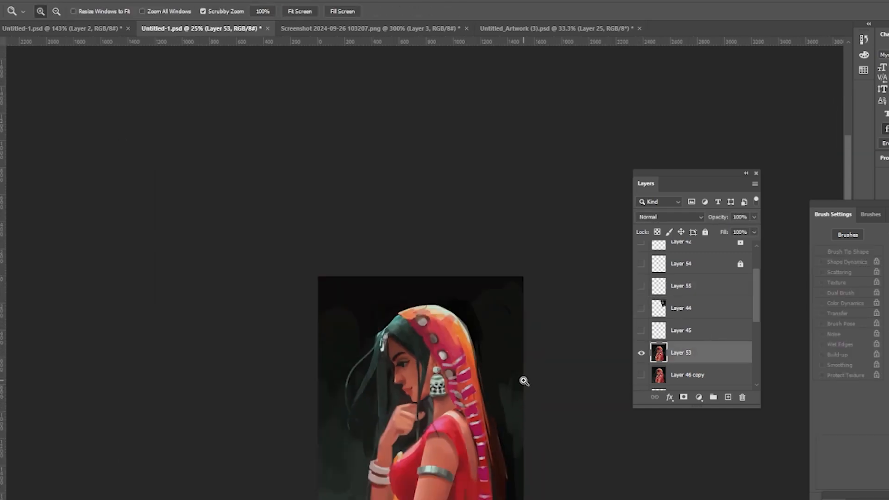
{"action": "left_click", "coordinate": [461, 385]}
{"action": "left_click", "coordinate": [461, 385]}
{"action": "left_click", "coordinate": [429, 377]}
{"action": "left_click", "coordinate": [429, 376]}
{"action": "key", "text": "b"}
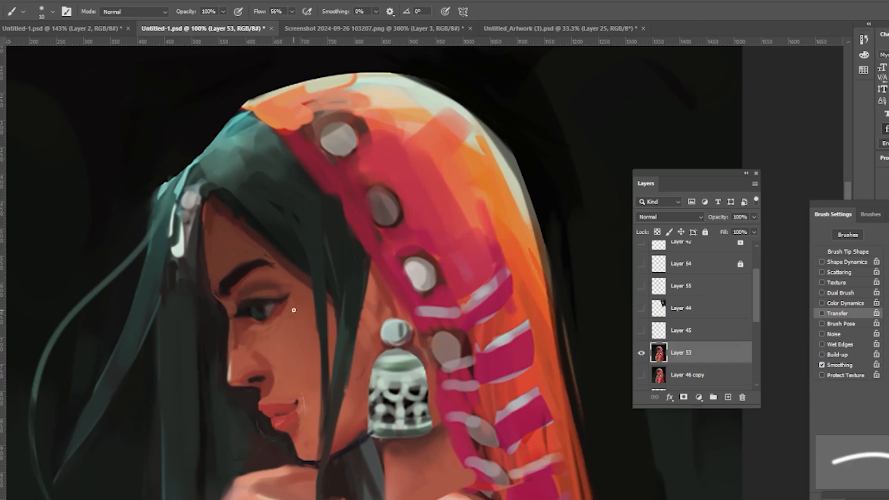
{"action": "left_click", "coordinate": [885, 46]}
{"action": "key", "text": "]"}
{"action": "key", "text": "]"}
{"action": "key", "text": "]"}
{"action": "key", "text": "]"}
{"action": "key", "text": "]"}
{"action": "left_click_drag", "start_coordinate": [242, 333], "coordinate": [242, 345]}
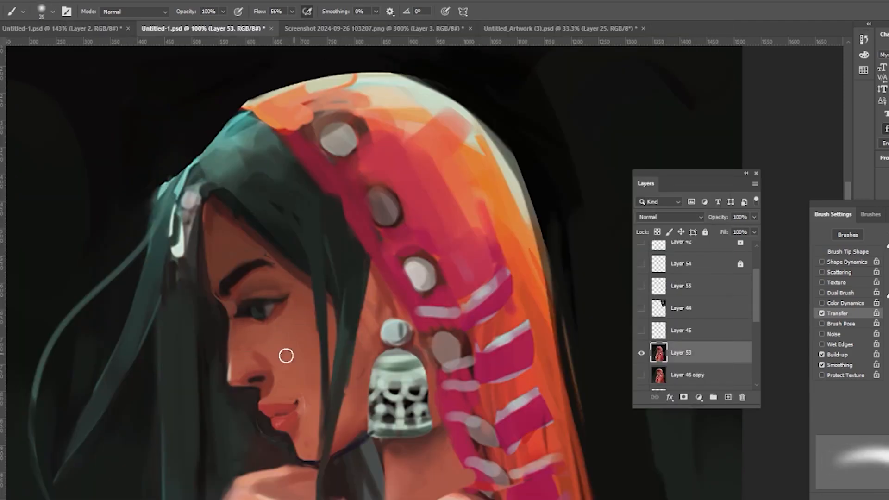
Step: Shrink the brush and paint small touches near the nose tip and the inner eye on Layer 53
{"action": "key", "text": "bracketleft"}
{"action": "key", "text": "bracketleft"}
{"action": "key", "text": "bracketleft"}
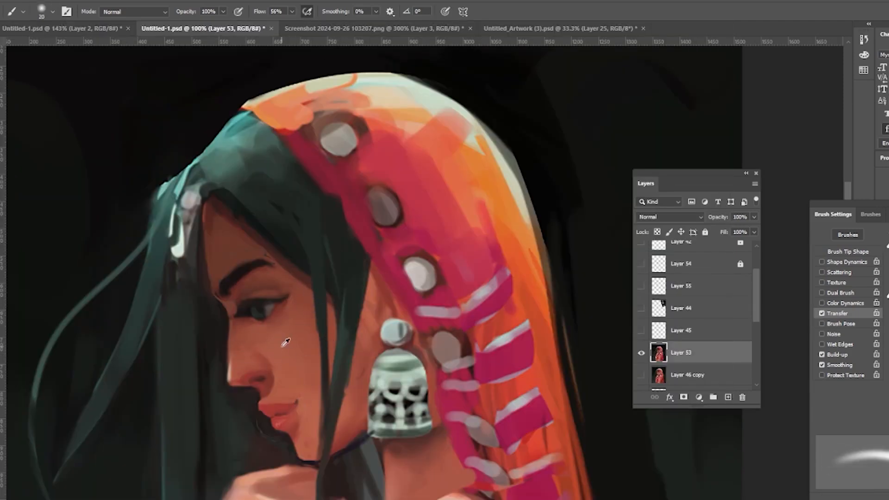
{"action": "key", "text": "bracketleft"}
{"action": "key", "text": "bracketleft"}
{"action": "key", "text": "bracketleft"}
{"action": "key", "text": "bracketleft"}
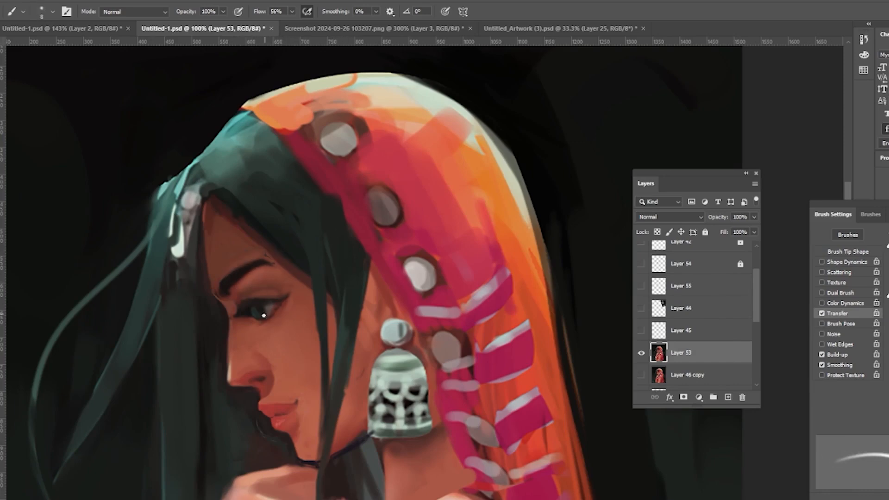
{"action": "key", "text": "z"}
{"action": "left_click_drag", "start_coordinate": [372, 346], "coordinate": [278, 345]}
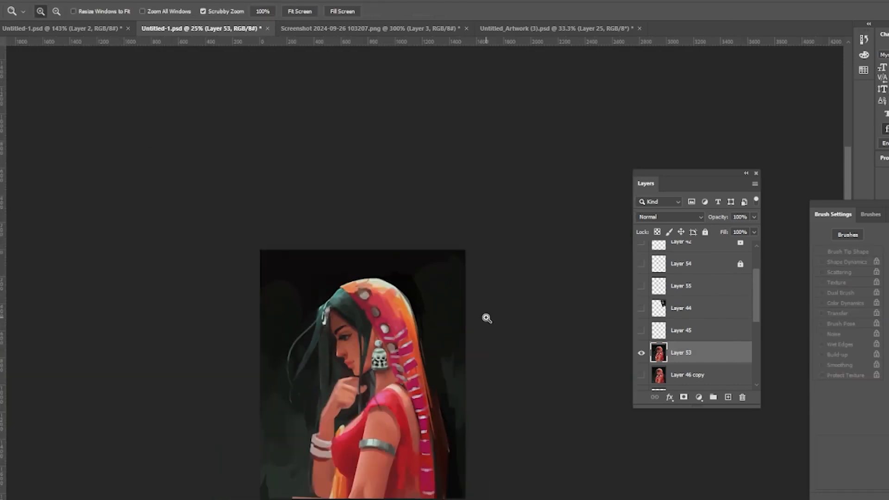
{"action": "left_click_drag", "start_coordinate": [375, 343], "coordinate": [380, 351]}
{"action": "key", "text": "b"}
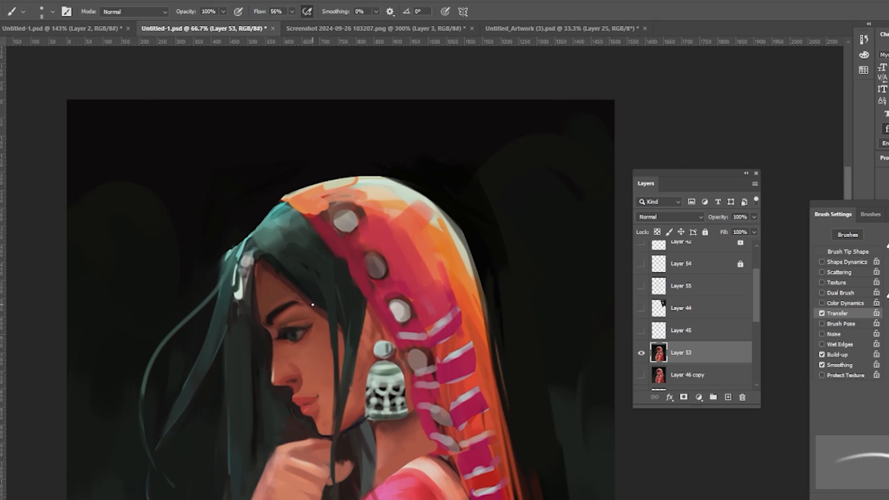
{"action": "left_click_drag", "start_coordinate": [272, 372], "coordinate": [272, 360]}
{"action": "left_click_drag", "start_coordinate": [265, 311], "coordinate": [271, 328]}
Step: Enlarge the brush to 175 px, add a new layer and paint dark background strokes around the top of the veil
{"action": "key", "text": "z"}
{"action": "left_click_drag", "start_coordinate": [410, 327], "coordinate": [347, 324]}
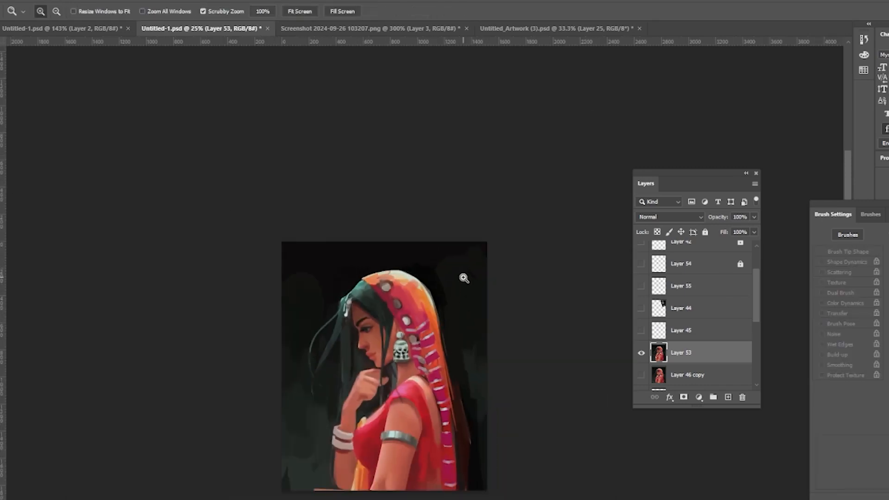
{"action": "key", "text": "l"}
{"action": "mouse_move", "coordinate": [426, 277]}
{"action": "left_mouse_down"}
{"action": "mouse_move", "coordinate": [458, 413]}
{"action": "mouse_move", "coordinate": [315, 280]}
{"action": "mouse_move", "coordinate": [427, 279]}
{"action": "mouse_move", "coordinate": [450, 369]}
{"action": "left_mouse_up"}
{"action": "key", "text": "b"}
{"action": "key", "text": "bracketright"}
{"action": "key", "text": "bracketright"}
{"action": "key", "text": "bracketright"}
{"action": "key", "text": "bracketright"}
{"action": "key", "text": "bracketright"}
{"action": "key", "text": "bracketright"}
{"action": "key", "text": "bracketright"}
{"action": "key", "text": "bracketright"}
{"action": "key", "text": "bracketright"}
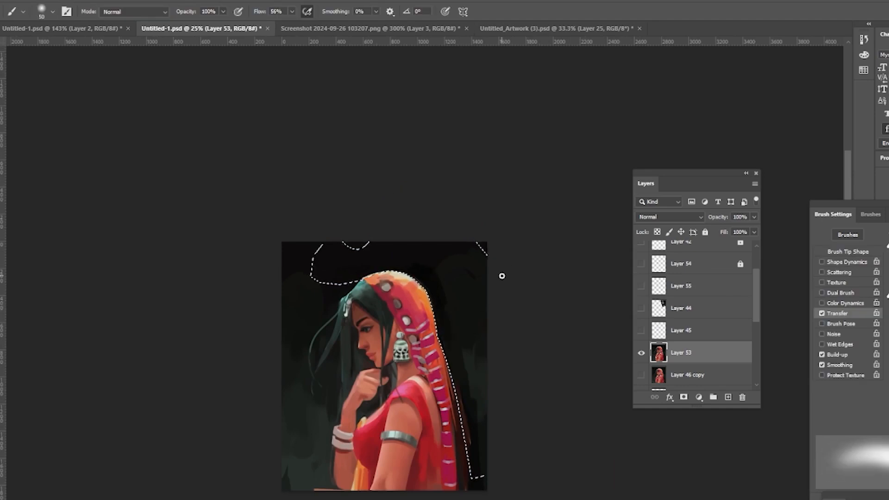
{"action": "key", "text": "bracketright"}
{"action": "key", "text": "bracketright"}
{"action": "key", "text": "bracketright"}
{"action": "key", "text": "bracketright"}
{"action": "key", "text": "bracketright"}
{"action": "key", "text": "bracketright"}
{"action": "key", "text": "bracketright"}
{"action": "key", "text": "bracketright"}
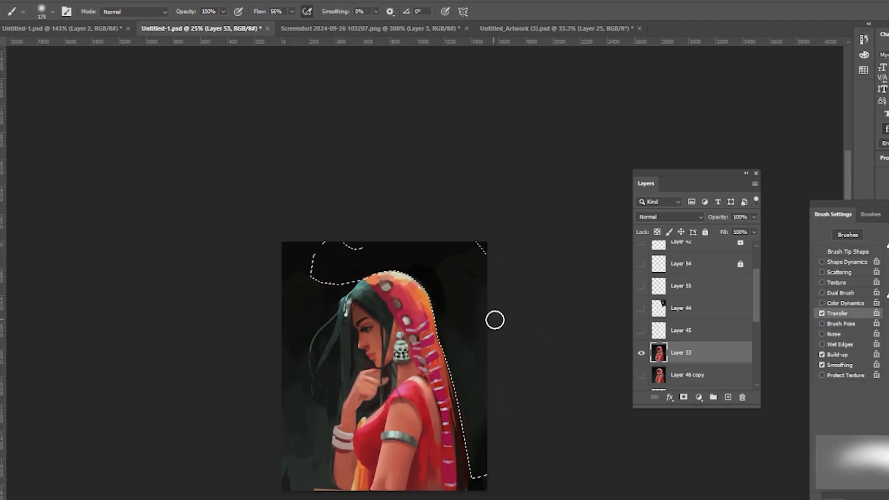
{"action": "key", "text": "ctrl+d"}
{"action": "left_click", "coordinate": [730, 398]}
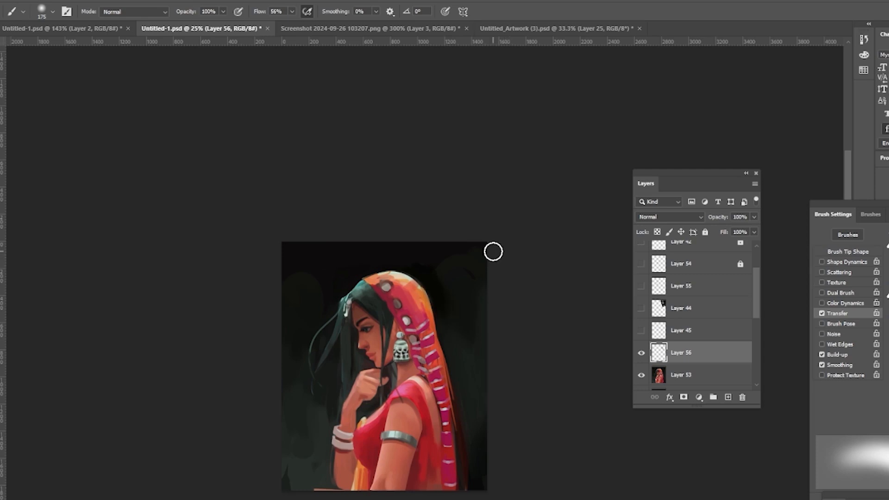
{"action": "left_click_drag", "start_coordinate": [307, 264], "coordinate": [315, 308]}
{"action": "left_click_drag", "start_coordinate": [479, 292], "coordinate": [479, 270]}
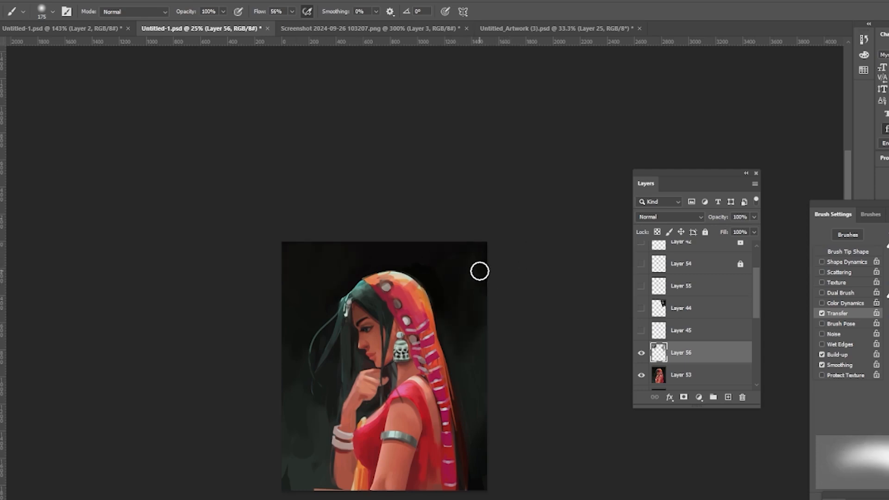
Step: Reduce the brush to 60 px, paint along the veil's lower right edge, and merge the layer down
{"action": "key", "text": "bracketleft"}
{"action": "key", "text": "bracketleft"}
{"action": "key", "text": "bracketleft"}
{"action": "key", "text": "bracketleft"}
{"action": "key", "text": "bracketleft"}
{"action": "key", "text": "bracketleft"}
{"action": "key", "text": "bracketleft"}
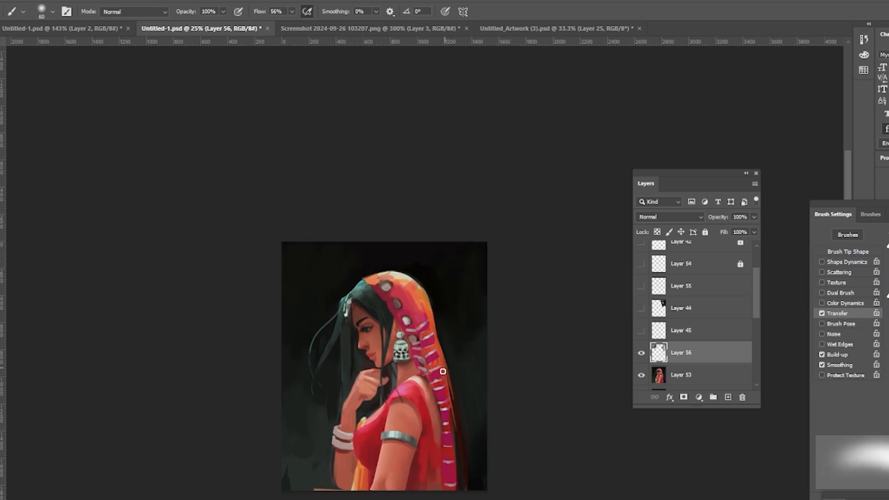
{"action": "left_click", "coordinate": [461, 433], "text": "alt"}
{"action": "left_click_drag", "start_coordinate": [442, 432], "coordinate": [434, 486]}
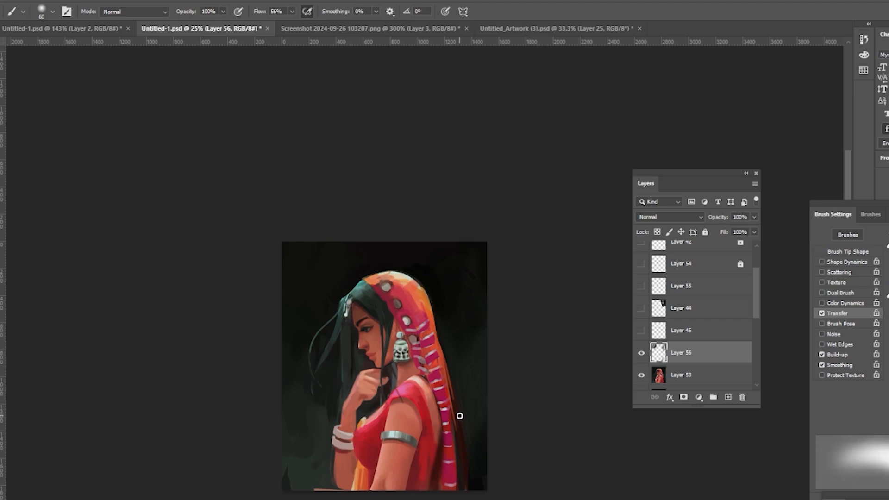
{"action": "key", "text": "l"}
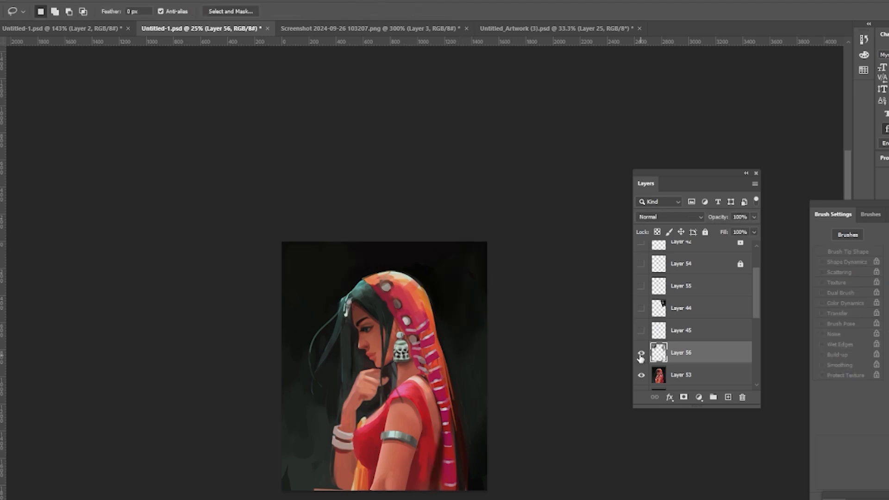
{"action": "key", "text": "ctrl+e"}
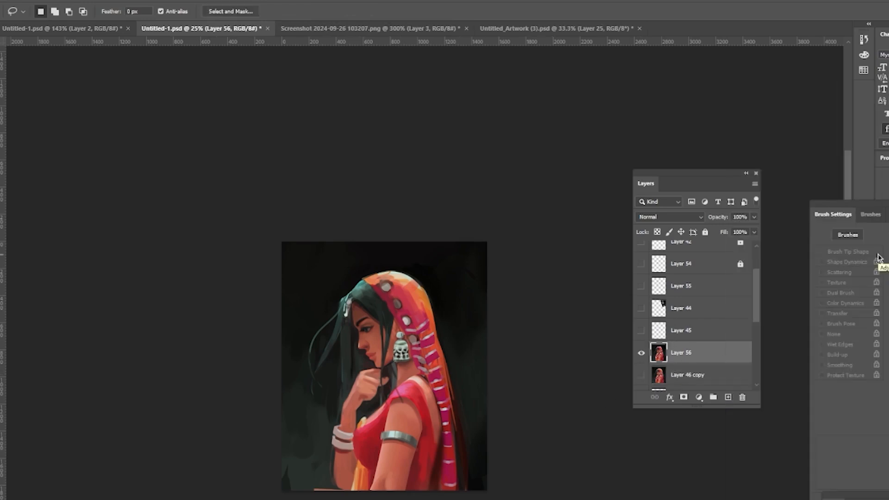
Step: Duplicate the merged layer and slightly enlarge the lassoed top of the veil with Free Transform
{"action": "key", "text": "ctrl+j"}
{"action": "mouse_move", "coordinate": [429, 268]}
{"action": "left_mouse_down"}
{"action": "mouse_move", "coordinate": [384, 373]}
{"action": "mouse_move", "coordinate": [504, 225]}
{"action": "left_mouse_up"}
{"action": "key", "text": "ctrl+t"}
{"action": "left_click_drag", "start_coordinate": [282, 241], "coordinate": [278, 235]}
{"action": "key", "text": "Return"}
{"action": "key", "text": "ctrl+d"}
{"action": "left_click", "coordinate": [641, 353]}
{"action": "left_click", "coordinate": [641, 353]}
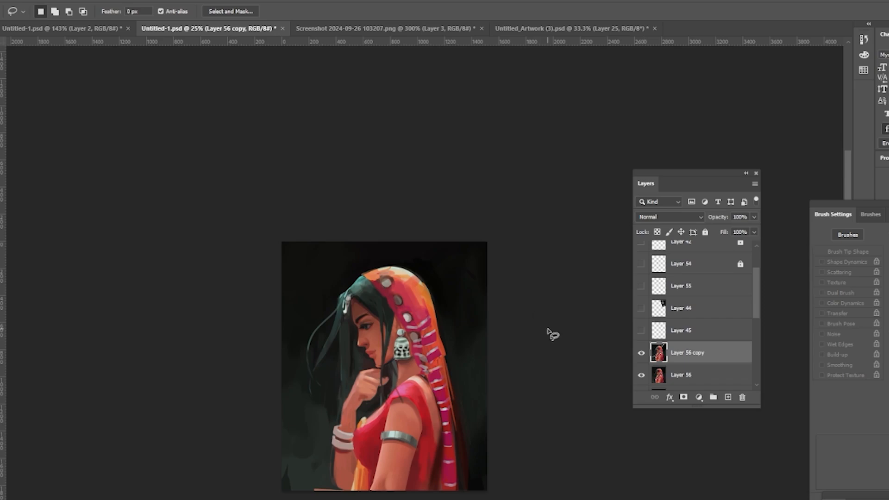
Step: Add a new layer and dab small highlights on the veil's patterned band beside the earring
{"action": "left_click", "coordinate": [366, 344], "text": "ctrl"}
{"action": "left_click", "coordinate": [366, 344], "text": "ctrl"}
{"action": "key", "text": "b"}
{"action": "left_click", "coordinate": [728, 397]}
{"action": "key", "text": "l"}
{"action": "mouse_move", "coordinate": [353, 315]}
{"action": "left_mouse_down"}
{"action": "mouse_move", "coordinate": [381, 304]}
{"action": "mouse_move", "coordinate": [355, 314]}
{"action": "mouse_move", "coordinate": [380, 303]}
{"action": "mouse_move", "coordinate": [368, 314]}
{"action": "left_mouse_up"}
{"action": "key", "text": "b"}
{"action": "key", "text": "]"}
{"action": "key", "text": "ctrl+d"}
{"action": "key", "text": "l"}
{"action": "key", "text": "b"}
{"action": "key", "text": "ctrl+d"}
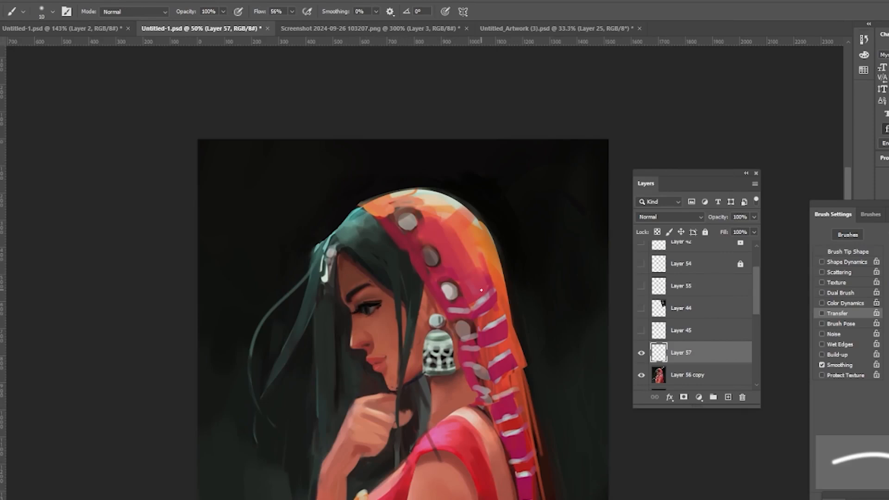
{"action": "left_click", "coordinate": [473, 339], "text": "alt"}
{"action": "left_click", "coordinate": [486, 364], "text": "alt"}
{"action": "key", "text": "l"}
{"action": "left_click_drag", "start_coordinate": [500, 354], "coordinate": [499, 344]}
{"action": "key", "text": "b"}
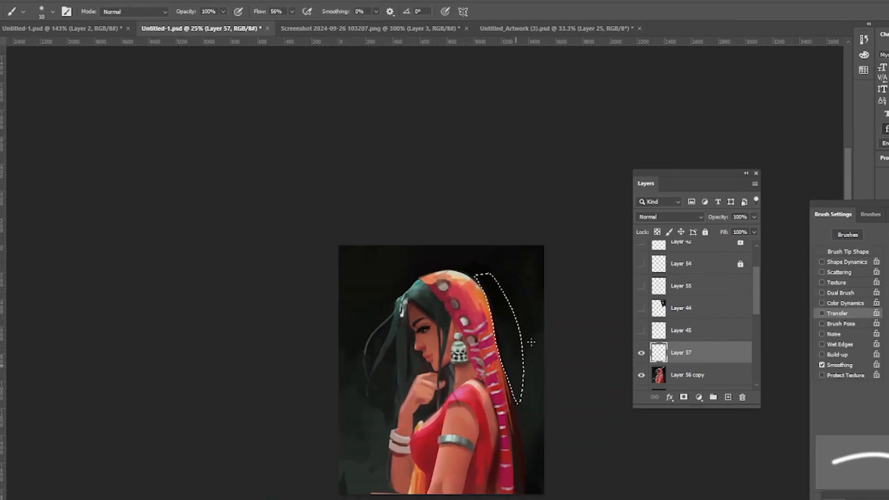
{"action": "key", "text": "ctrl+d"}
Step: Add an Overlay layer, apply a gradient inside a lasso selection of the face and veil, then hide it
{"action": "key", "text": "l"}
{"action": "mouse_move", "coordinate": [394, 323]}
{"action": "left_mouse_down"}
{"action": "mouse_move", "coordinate": [455, 411]}
{"action": "mouse_move", "coordinate": [407, 305]}
{"action": "left_mouse_up"}
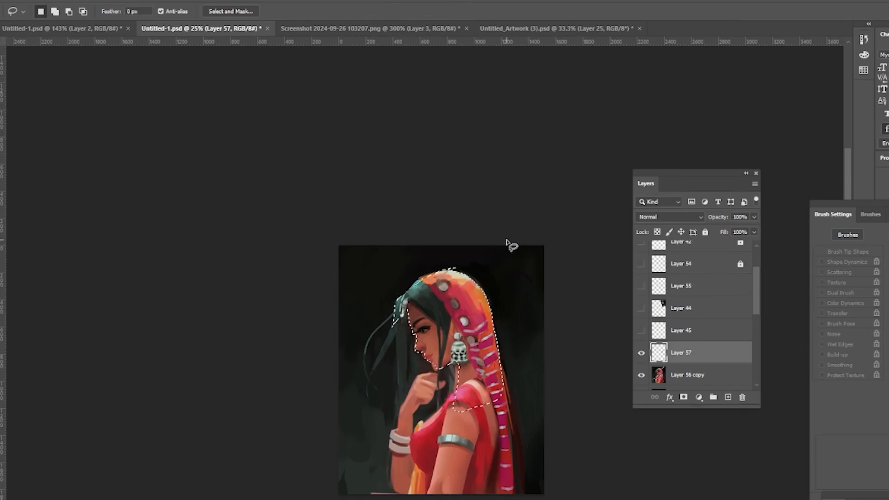
{"action": "key", "text": "ctrl+alt+shift+n"}
{"action": "key", "text": "b"}
{"action": "left_click", "coordinate": [669, 217]}
{"action": "left_click", "coordinate": [657, 350]}
{"action": "key", "text": "g"}
{"action": "left_click", "coordinate": [501, 232]}
{"action": "left_click_drag", "start_coordinate": [439, 261], "coordinate": [466, 324]}
{"action": "left_click", "coordinate": [431, 119]}
{"action": "left_click", "coordinate": [600, 111]}
{"action": "left_click", "coordinate": [356, 105]}
{"action": "left_click", "coordinate": [600, 111]}
{"action": "key", "text": "ctrl+d"}
{"action": "left_click", "coordinate": [641, 353]}
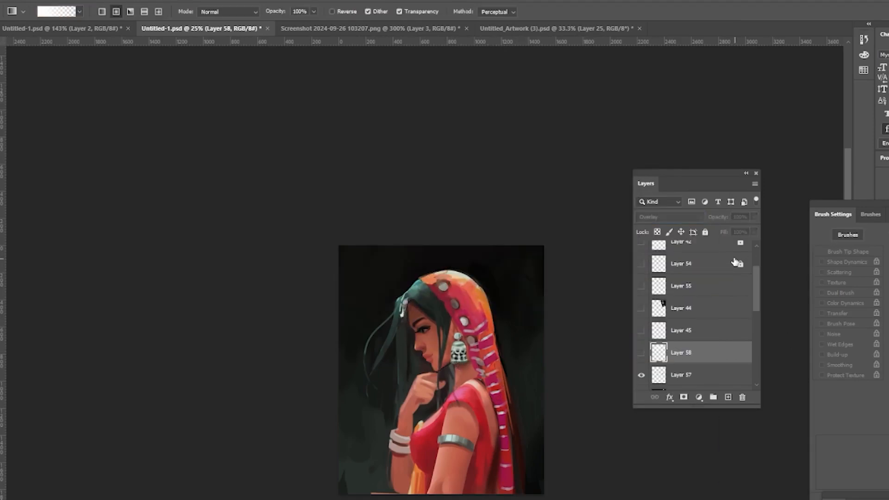
Step: Copy the earring section of the reference layer onto its own layer and move it to the canvas's top-left corner
{"action": "key", "text": "ctrl+alt+shift+n"}
{"action": "key", "text": "b"}
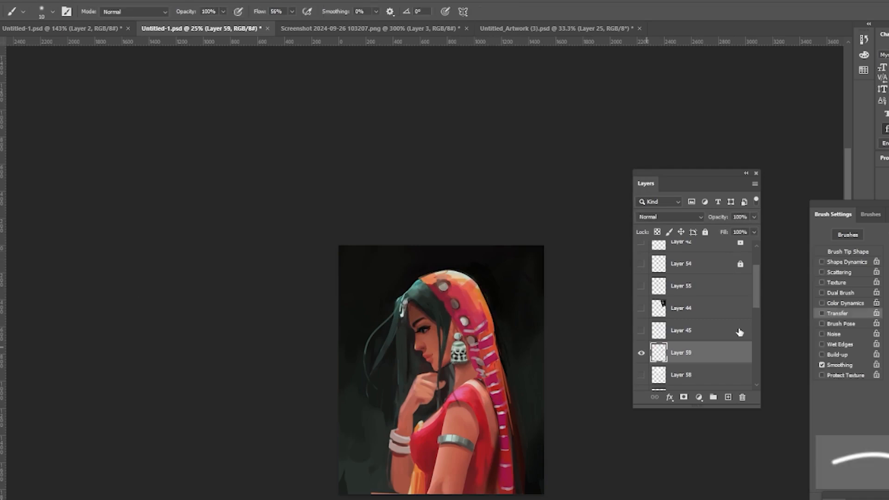
{"action": "scroll", "coordinate": [739, 332], "scroll_direction": "up", "scroll_amount": 3}
{"action": "left_click", "coordinate": [641, 274]}
{"action": "key", "text": "m"}
{"action": "left_click", "coordinate": [695, 273]}
{"action": "mouse_move", "coordinate": [341, 333]}
{"action": "left_mouse_down"}
{"action": "mouse_move", "coordinate": [354, 355]}
{"action": "mouse_move", "coordinate": [379, 293]}
{"action": "left_mouse_up"}
{"action": "key", "text": "ctrl+j"}
{"action": "left_click", "coordinate": [642, 297]}
{"action": "key", "text": "ctrl+t"}
{"action": "left_click_drag", "start_coordinate": [364, 319], "coordinate": [366, 272]}
{"action": "key", "text": "Return"}
{"action": "key", "text": "z"}
{"action": "left_click", "coordinate": [468, 332]}
{"action": "left_click", "coordinate": [468, 332]}
{"action": "left_click", "coordinate": [469, 333]}
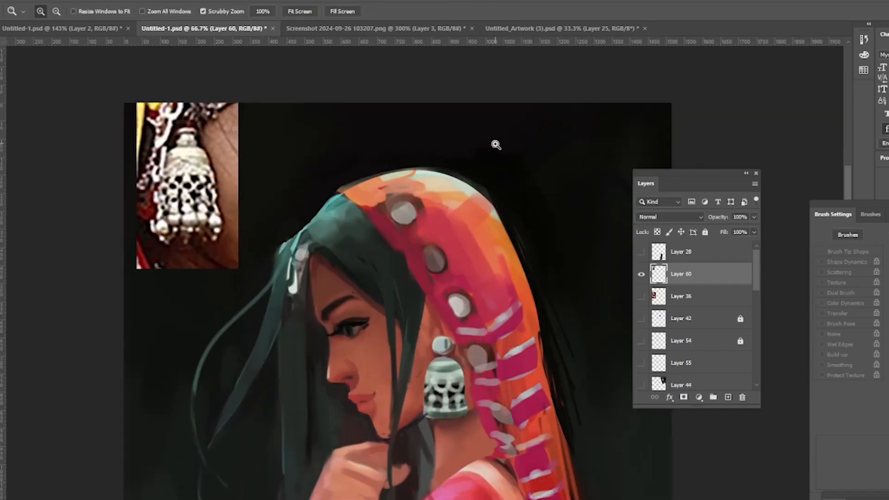
Step: Add a new layer and paint the earring's patterned details inside lasso selections
{"action": "key", "text": "l"}
{"action": "mouse_move", "coordinate": [448, 384]}
{"action": "left_mouse_down"}
{"action": "mouse_move", "coordinate": [436, 377]}
{"action": "mouse_move", "coordinate": [464, 371]}
{"action": "mouse_move", "coordinate": [448, 366]}
{"action": "mouse_move", "coordinate": [463, 363]}
{"action": "mouse_move", "coordinate": [448, 363]}
{"action": "left_mouse_up"}
{"action": "left_click", "coordinate": [727, 397]}
{"action": "key", "text": "b"}
{"action": "key", "text": "l"}
{"action": "key", "text": "b"}
{"action": "key", "text": "bracketright"}
{"action": "key", "text": "bracketright"}
{"action": "key", "text": "l"}
{"action": "key", "text": "b"}
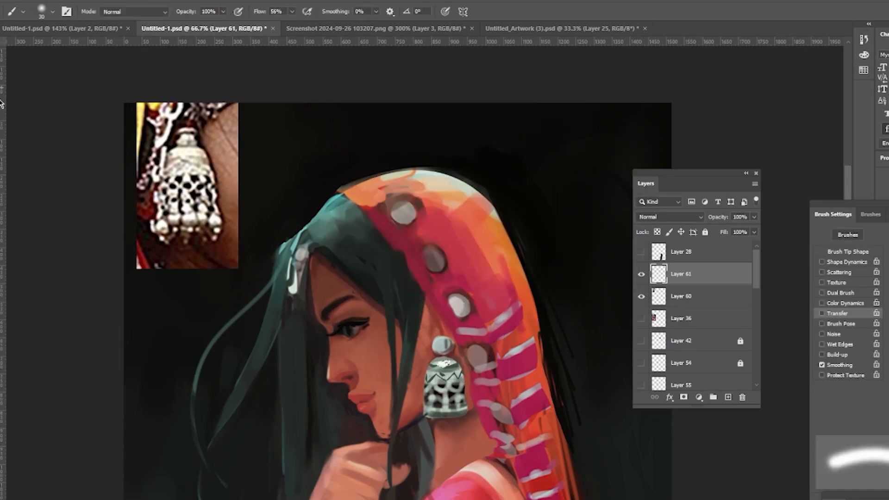
Step: Refine the lower part of the earring with more painted details inside lasso selections
{"action": "key", "text": "l"}
{"action": "left_click_drag", "start_coordinate": [436, 388], "coordinate": [443, 402]}
{"action": "mouse_move", "coordinate": [450, 387]}
{"action": "left_mouse_down"}
{"action": "mouse_move", "coordinate": [459, 401]}
{"action": "mouse_move", "coordinate": [447, 407]}
{"action": "left_mouse_up"}
{"action": "key", "text": "b"}
{"action": "left_click", "coordinate": [599, 111]}
{"action": "key", "text": "l"}
{"action": "left_click_drag", "start_coordinate": [456, 410], "coordinate": [460, 410]}
{"action": "mouse_move", "coordinate": [466, 410]}
{"action": "left_mouse_down"}
{"action": "mouse_move", "coordinate": [433, 410]}
{"action": "mouse_move", "coordinate": [470, 411]}
{"action": "mouse_move", "coordinate": [452, 419]}
{"action": "mouse_move", "coordinate": [468, 412]}
{"action": "left_mouse_up"}
{"action": "key", "text": "b"}
{"action": "key", "text": "ctrl+d"}
Step: Shrink the brush and paint small highlights on the earring's top and body
{"action": "left_click", "coordinate": [439, 381], "text": "alt"}
{"action": "key", "text": "bracketleft"}
{"action": "key", "text": "bracketleft"}
{"action": "key", "text": "bracketleft"}
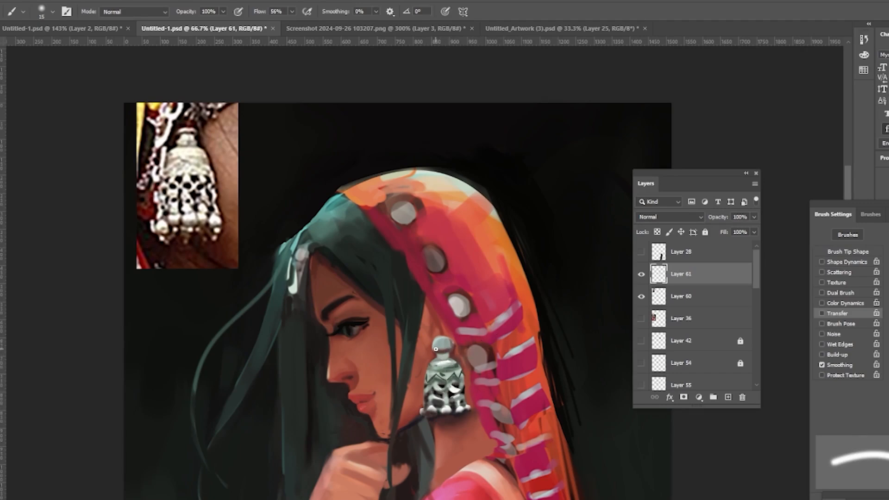
{"action": "left_click", "coordinate": [350, 326], "text": "alt"}
{"action": "left_click_drag", "start_coordinate": [464, 361], "coordinate": [451, 367]}
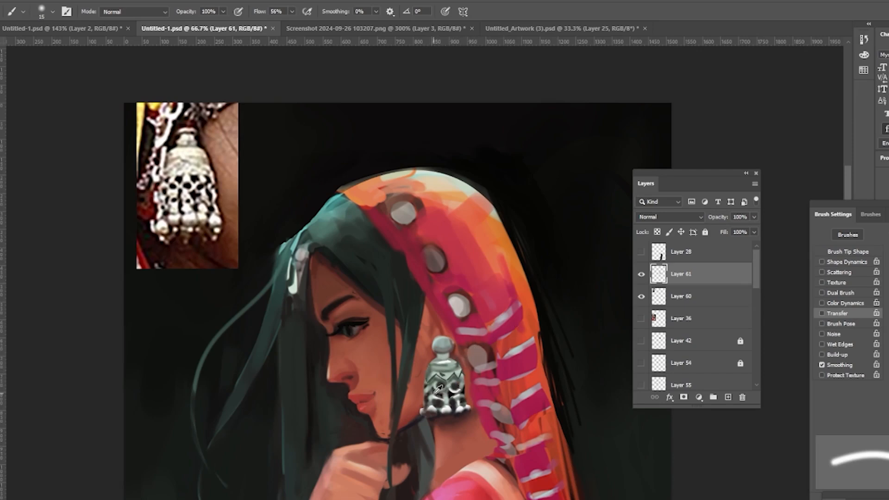
{"action": "key", "text": "bracketleft"}
{"action": "key", "text": "bracketleft"}
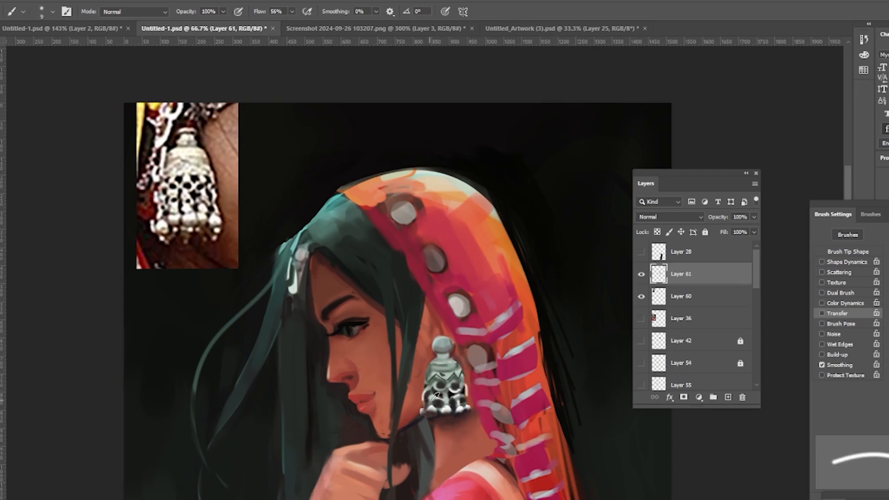
Step: Save the document and add a new layer above the earring detail layer
{"action": "key", "text": "z"}
{"action": "left_click_drag", "start_coordinate": [472, 215], "coordinate": [417, 222]}
{"action": "key", "text": "ctrl+s"}
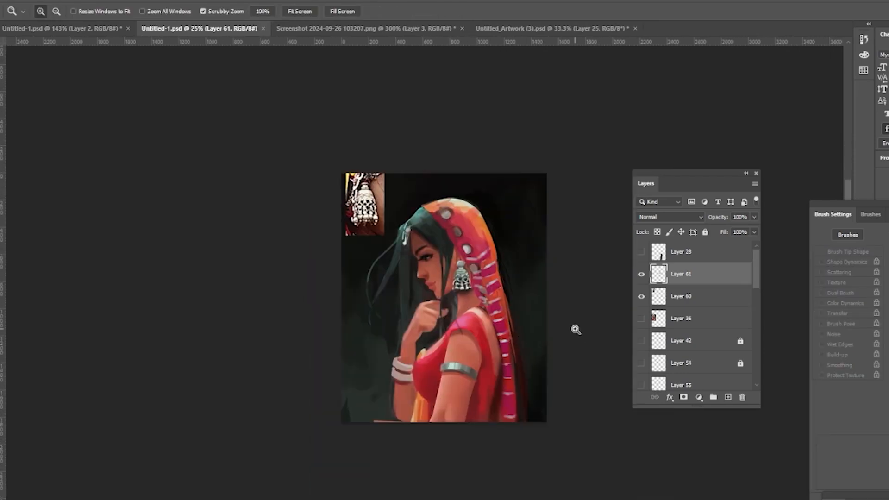
{"action": "left_click", "coordinate": [728, 398]}
{"action": "left_click", "coordinate": [470, 255]}
{"action": "left_click", "coordinate": [470, 255]}
{"action": "key", "text": "b"}
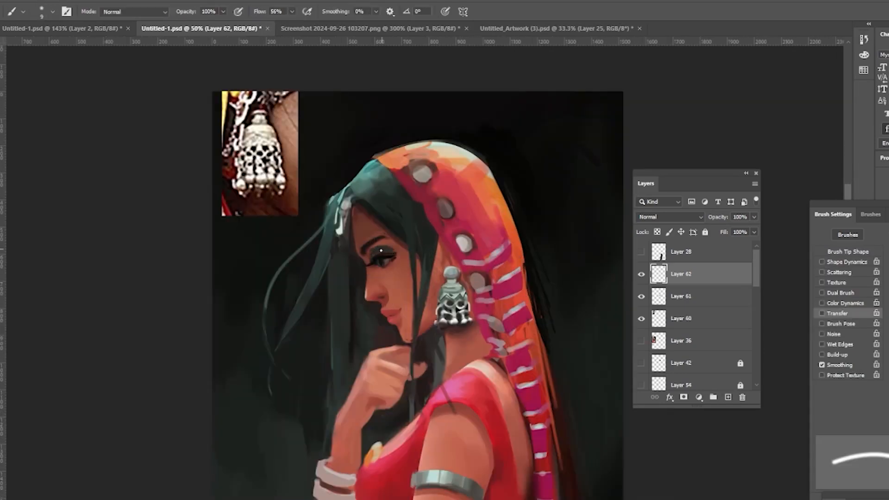
Step: Add a new layer and fill lasso selections with black to build a tribal tattoo on the upper arm
{"action": "left_click", "coordinate": [662, 218]}
{"action": "left_click", "coordinate": [661, 225]}
{"action": "left_click_drag", "start_coordinate": [754, 217], "coordinate": [725, 236]}
{"action": "key", "text": "l"}
{"action": "mouse_move", "coordinate": [472, 422]}
{"action": "left_mouse_down"}
{"action": "mouse_move", "coordinate": [459, 432]}
{"action": "mouse_move", "coordinate": [469, 448]}
{"action": "mouse_move", "coordinate": [468, 425]}
{"action": "mouse_move", "coordinate": [484, 446]}
{"action": "mouse_move", "coordinate": [473, 455]}
{"action": "mouse_move", "coordinate": [427, 456]}
{"action": "mouse_move", "coordinate": [446, 447]}
{"action": "mouse_move", "coordinate": [437, 436]}
{"action": "mouse_move", "coordinate": [453, 435]}
{"action": "mouse_move", "coordinate": [422, 450]}
{"action": "mouse_move", "coordinate": [430, 436]}
{"action": "left_mouse_up"}
{"action": "left_click", "coordinate": [729, 398]}
{"action": "key", "text": "alt+BackSpace"}
{"action": "left_click", "coordinate": [313, 350]}
{"action": "key", "text": "alt+BackSpace"}
{"action": "left_click", "coordinate": [493, 419]}
{"action": "key", "text": "alt+BackSpace"}
{"action": "left_click", "coordinate": [487, 424]}
{"action": "key", "text": "ctrl+z"}
{"action": "key", "text": "ctrl+z"}
{"action": "key", "text": "ctrl+z"}
{"action": "key", "text": "alt+BackSpace"}
{"action": "left_click", "coordinate": [462, 419]}
{"action": "key", "text": "alt+BackSpace"}
{"action": "left_click", "coordinate": [448, 408]}
{"action": "key", "text": "alt+BackSpace"}
{"action": "left_click", "coordinate": [444, 419]}
{"action": "left_click_drag", "start_coordinate": [438, 436], "coordinate": [490, 457]}
{"action": "key", "text": "alt+BackSpace"}
{"action": "left_click", "coordinate": [450, 401]}
{"action": "key", "text": "ctrl+z"}
{"action": "key", "text": "ctrl+z"}
{"action": "key", "text": "ctrl+z"}
{"action": "key", "text": "ctrl+z"}
{"action": "key", "text": "ctrl+z"}
{"action": "key", "text": "ctrl+z"}
{"action": "left_click_drag", "start_coordinate": [440, 421], "coordinate": [447, 429]}
{"action": "left_click_drag", "start_coordinate": [451, 416], "coordinate": [458, 420], "text": "shift"}
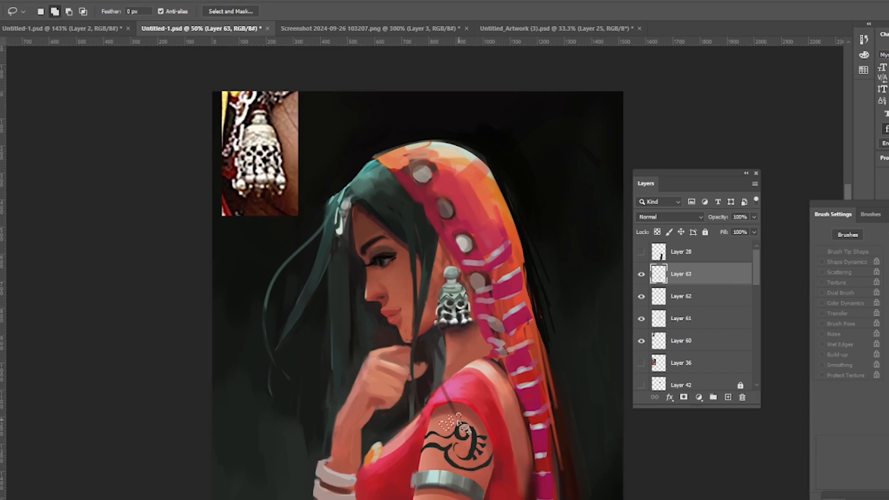
{"action": "key", "text": "alt+BackSpace"}
{"action": "key", "text": "ctrl+d"}
Step: Fill more lasso shapes to extend the tattoo pattern down the arm toward the armband
{"action": "left_click_drag", "start_coordinate": [428, 452], "coordinate": [429, 461]}
{"action": "left_click_drag", "start_coordinate": [435, 452], "coordinate": [438, 461], "text": "shift"}
{"action": "key", "text": "alt+BackSpace"}
{"action": "key", "text": "ctrl+d"}
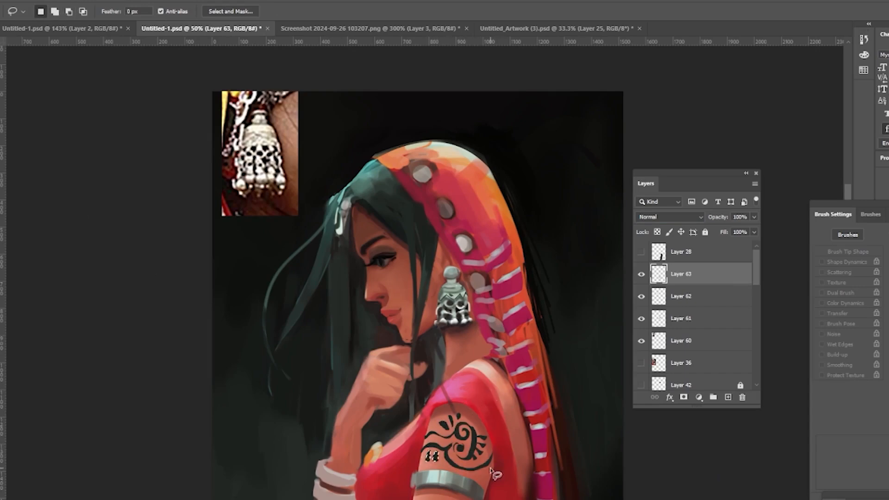
{"action": "key", "text": "alt+BackSpace"}
{"action": "mouse_move", "coordinate": [491, 469]}
{"action": "left_mouse_down"}
{"action": "mouse_move", "coordinate": [456, 498]}
{"action": "mouse_move", "coordinate": [463, 498]}
{"action": "left_mouse_up"}
{"action": "key", "text": "ctrl+d"}
{"action": "key", "text": "alt+BackSpace"}
{"action": "key", "text": "ctrl+d"}
{"action": "key", "text": "alt+BackSpace"}
{"action": "key", "text": "ctrl+d"}
Step: Set the tattoo layer to Hard Light blending at 77% opacity and adjust its colour balance
{"action": "left_click", "coordinate": [670, 217]}
{"action": "left_click", "coordinate": [659, 341]}
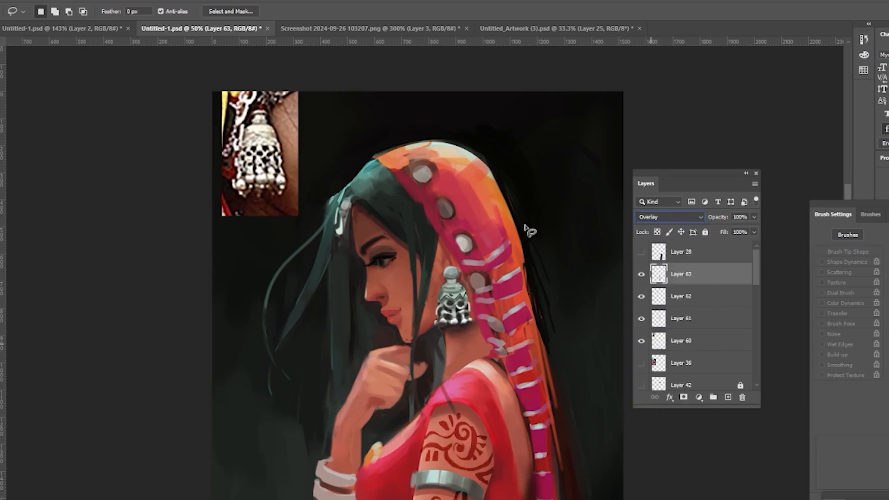
{"action": "left_click", "coordinate": [32, 1]}
{"action": "left_click", "coordinate": [171, 84]}
{"action": "left_click_drag", "start_coordinate": [849, 169], "coordinate": [758, 174]}
{"action": "mouse_move", "coordinate": [851, 224]}
{"action": "left_mouse_down"}
{"action": "mouse_move", "coordinate": [884, 224]}
{"action": "mouse_move", "coordinate": [846, 224]}
{"action": "left_mouse_up"}
{"action": "key", "text": "Return"}
{"action": "left_click", "coordinate": [670, 217]}
{"action": "left_click", "coordinate": [658, 358]}
{"action": "left_click_drag", "start_coordinate": [754, 217], "coordinate": [742, 235]}
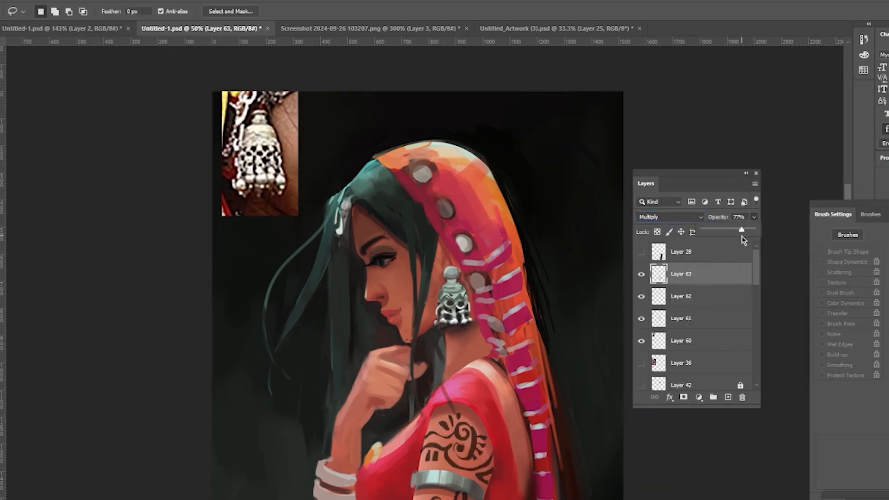
{"action": "key", "text": "ctrl+b"}
{"action": "left_click_drag", "start_coordinate": [823, 173], "coordinate": [770, 174]}
{"action": "left_click_drag", "start_coordinate": [824, 199], "coordinate": [856, 199]}
{"action": "key", "text": "Return"}
{"action": "left_click", "coordinate": [504, 306], "text": "alt"}
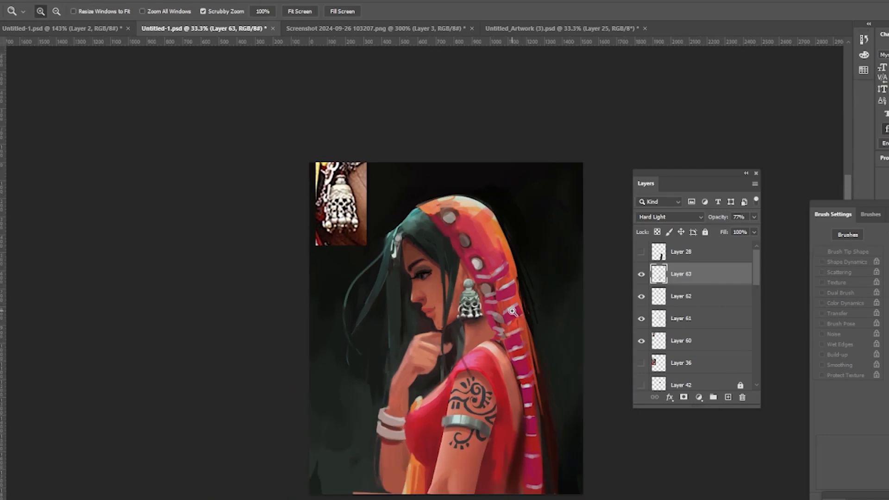
Step: Lower the tattoo layer's opacity to 72% and hide Layer 60
{"action": "key", "text": "e"}
{"action": "left_click", "coordinate": [754, 217]}
{"action": "left_click_drag", "start_coordinate": [744, 228], "coordinate": [736, 227]}
{"action": "left_click", "coordinate": [641, 342]}
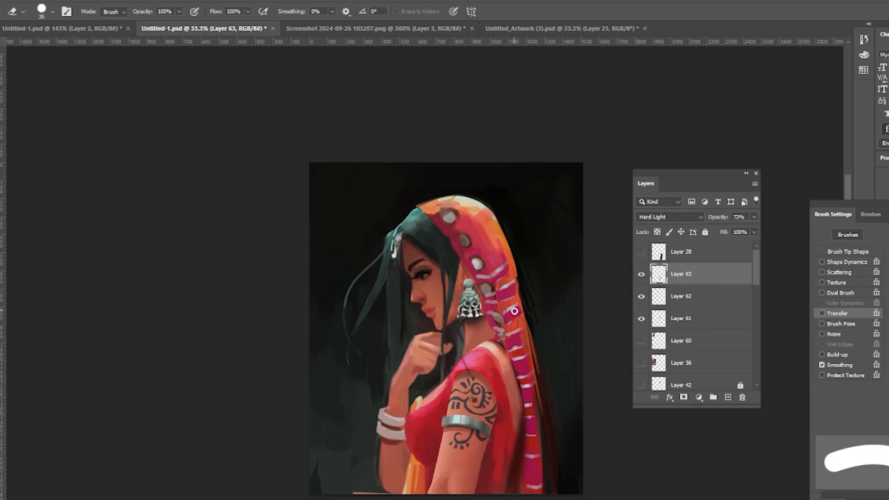
Step: Add a new layer and brush warm orange strokes along the veil's back edge
{"action": "left_click", "coordinate": [732, 395]}
{"action": "key", "text": "b"}
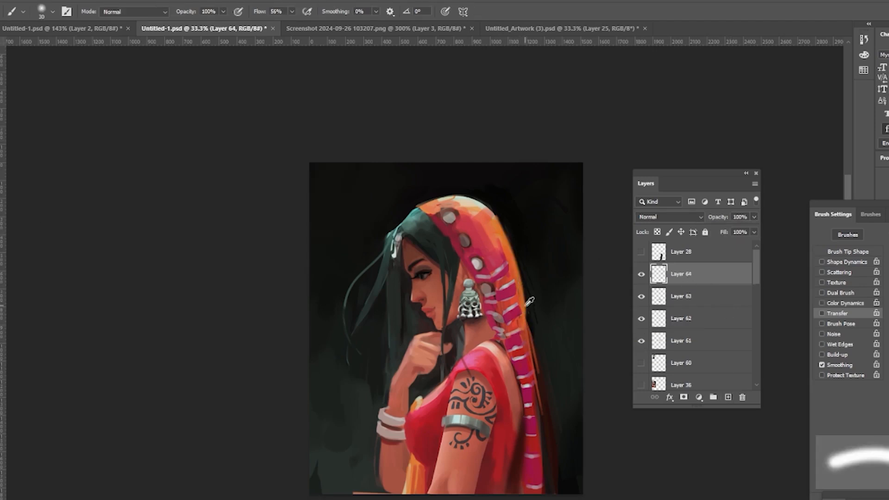
{"action": "left_click_drag", "start_coordinate": [493, 213], "coordinate": [518, 276]}
{"action": "mouse_move", "coordinate": [498, 215]}
{"action": "left_mouse_down"}
{"action": "mouse_move", "coordinate": [540, 292]}
{"action": "mouse_move", "coordinate": [530, 343]}
{"action": "left_mouse_up"}
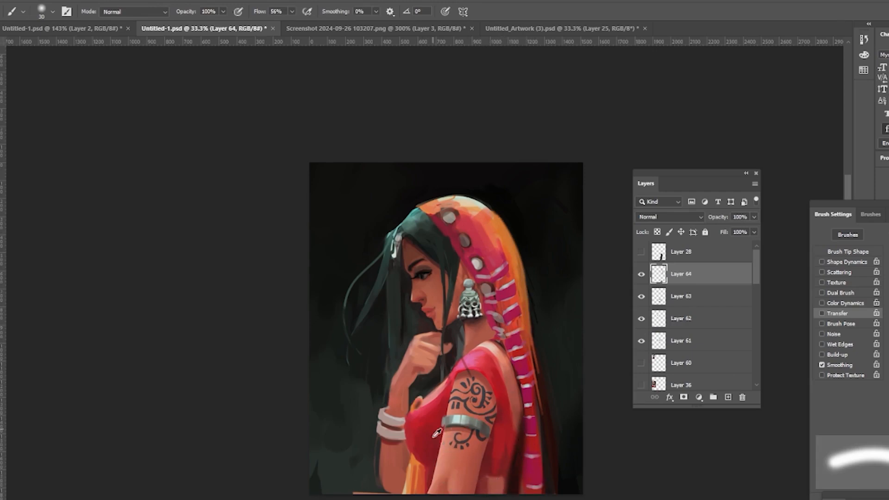
{"action": "mouse_move", "coordinate": [433, 214]}
{"action": "left_mouse_down"}
{"action": "mouse_move", "coordinate": [452, 229]}
{"action": "mouse_move", "coordinate": [461, 206]}
{"action": "left_mouse_up"}
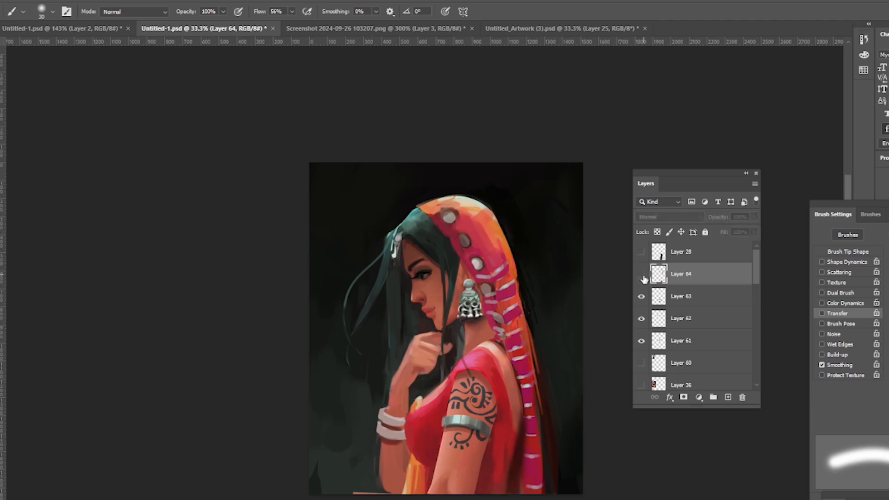
Step: Zoom in, add a new layer, and paint a nose ring chain inside a lasso selection between nose and earring
{"action": "key", "text": "e"}
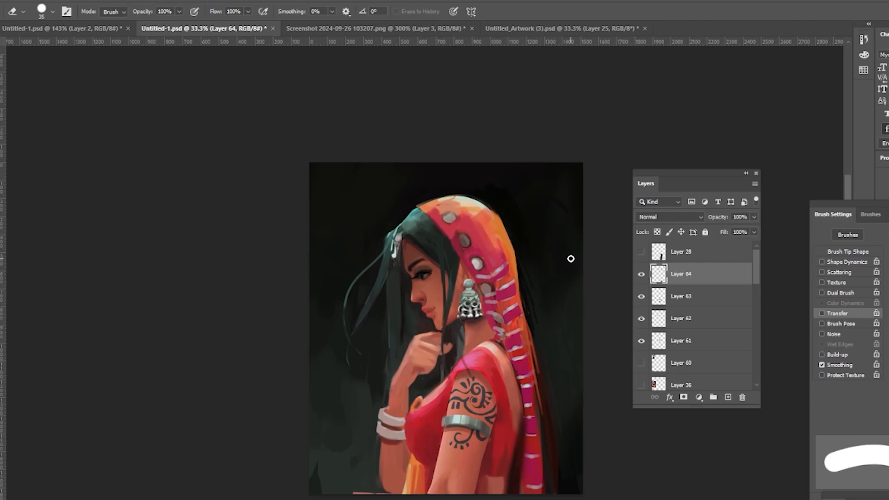
{"action": "key", "text": "z"}
{"action": "left_click", "coordinate": [494, 299]}
{"action": "key", "text": "ctrl+alt+shift+n"}
{"action": "key", "text": "l"}
{"action": "mouse_move", "coordinate": [388, 290]}
{"action": "left_mouse_down"}
{"action": "mouse_move", "coordinate": [388, 302]}
{"action": "mouse_move", "coordinate": [388, 292]}
{"action": "mouse_move", "coordinate": [390, 301]}
{"action": "mouse_move", "coordinate": [456, 276]}
{"action": "mouse_move", "coordinate": [420, 305]}
{"action": "left_mouse_up"}
{"action": "key", "text": "b"}
{"action": "left_click", "coordinate": [454, 298], "text": "alt"}
{"action": "key", "text": "ctrl+d"}
Step: Hide and reshow Layer 64 to compare the veil edge strokes
{"action": "left_click", "coordinate": [821, 313]}
{"action": "key", "text": "bracketleft"}
{"action": "key", "text": "bracketleft"}
{"action": "key", "text": "bracketleft"}
{"action": "left_click", "coordinate": [728, 397]}
{"action": "key", "text": "e"}
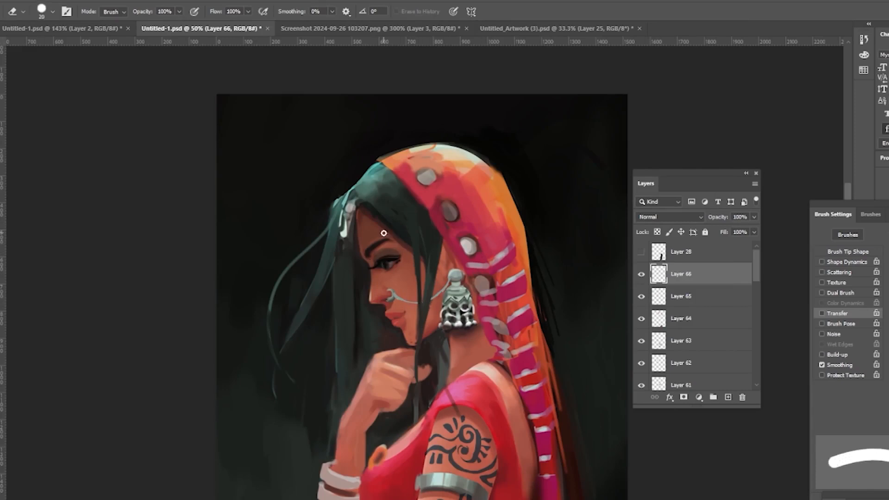
{"action": "key", "text": "z"}
{"action": "left_click", "coordinate": [569, 179], "text": "alt"}
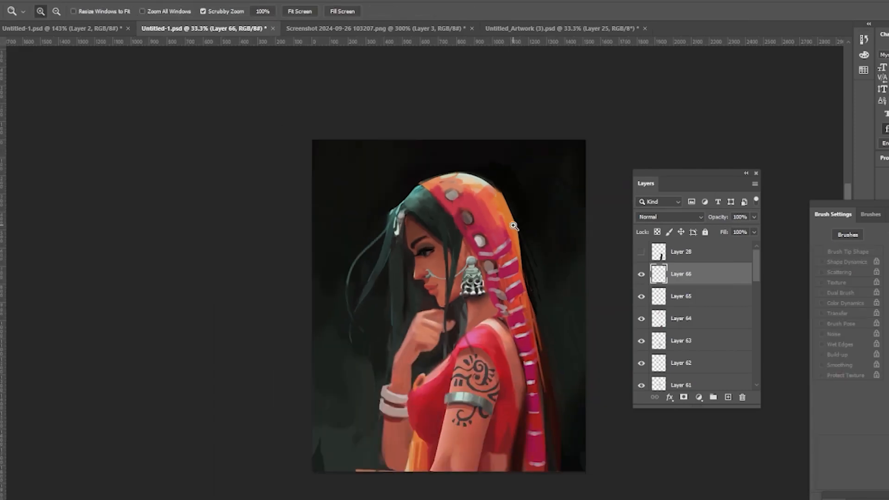
{"action": "scroll", "coordinate": [644, 297], "scroll_direction": "down", "scroll_amount": 2}
{"action": "left_click", "coordinate": [641, 271]}
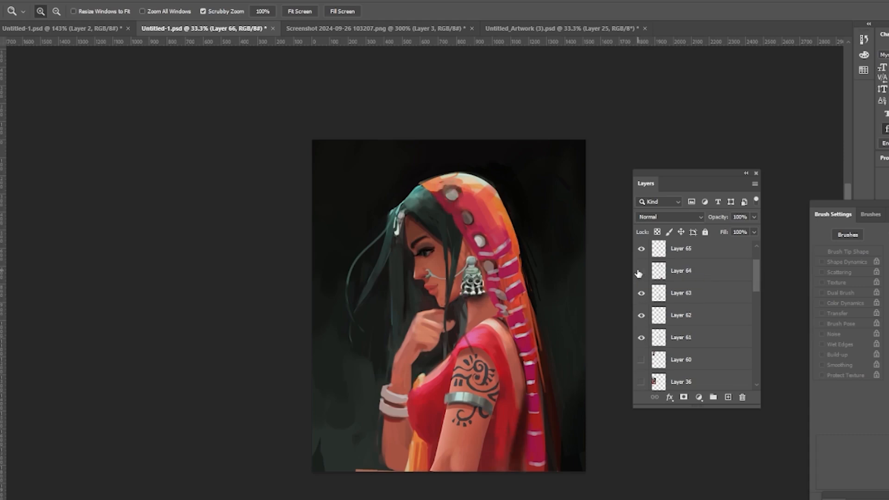
{"action": "left_click", "coordinate": [641, 271]}
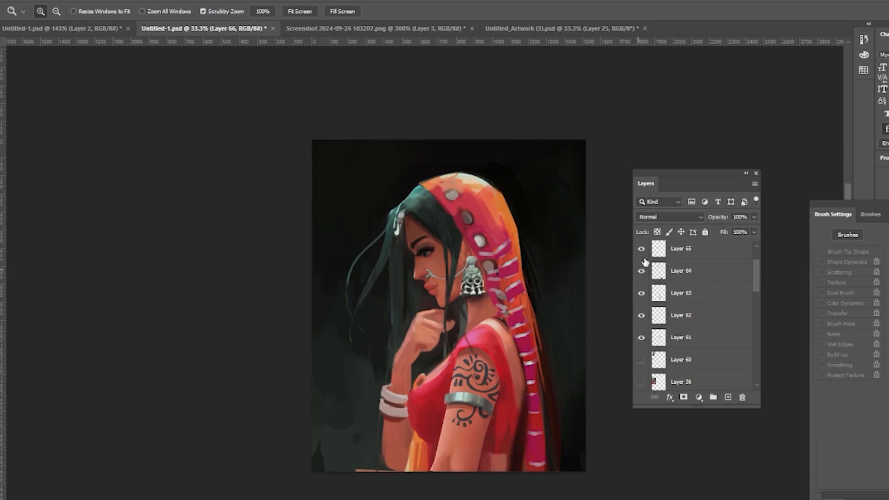
Step: Add a new layer and dab a row of silver beads along the veil's front edge down to the shoulder
{"action": "left_click", "coordinate": [727, 397]}
{"action": "key", "text": "b"}
{"action": "left_click", "coordinate": [422, 191]}
{"action": "left_click", "coordinate": [444, 211]}
{"action": "left_click", "coordinate": [451, 224]}
{"action": "left_click", "coordinate": [458, 235]}
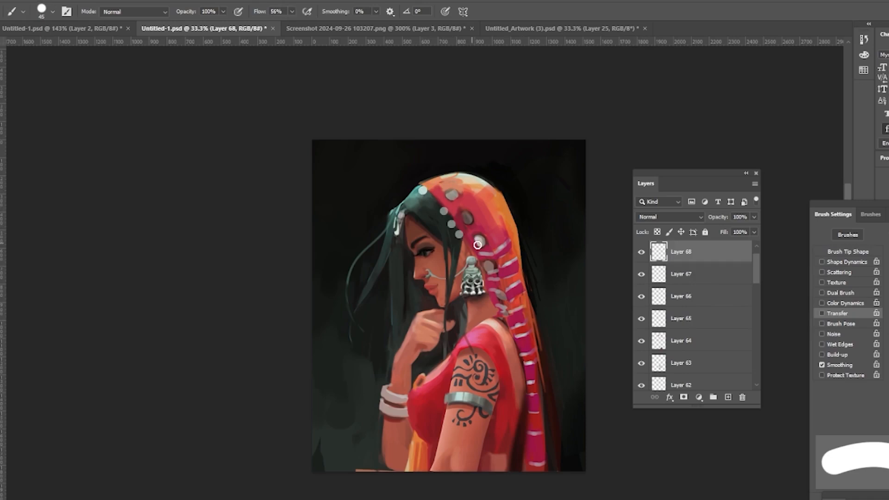
{"action": "left_click", "coordinate": [465, 245]}
{"action": "left_click", "coordinate": [429, 196]}
{"action": "left_click", "coordinate": [436, 202]}
{"action": "left_click", "coordinate": [416, 185]}
{"action": "left_click", "coordinate": [487, 298]}
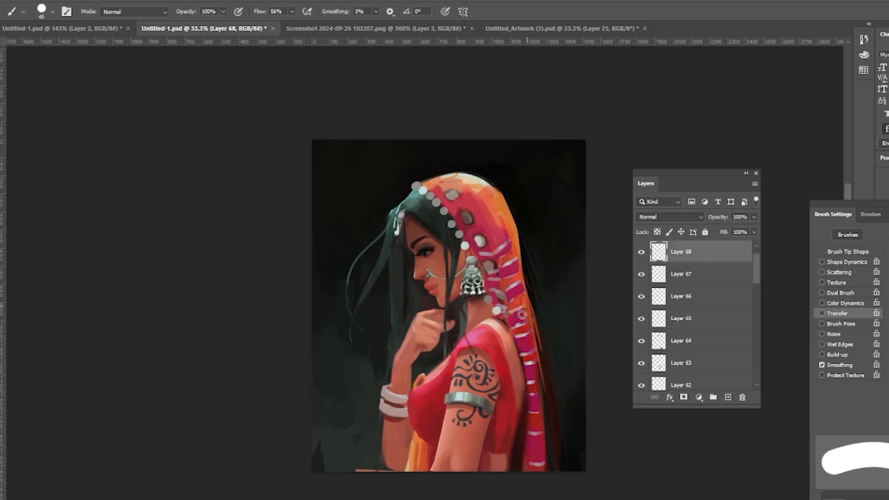
{"action": "left_click", "coordinate": [507, 323]}
Step: Save the document, add a new layer above Layer 64, and lasso a narrow strip along the hair parting
{"action": "key", "text": "ctrl+s"}
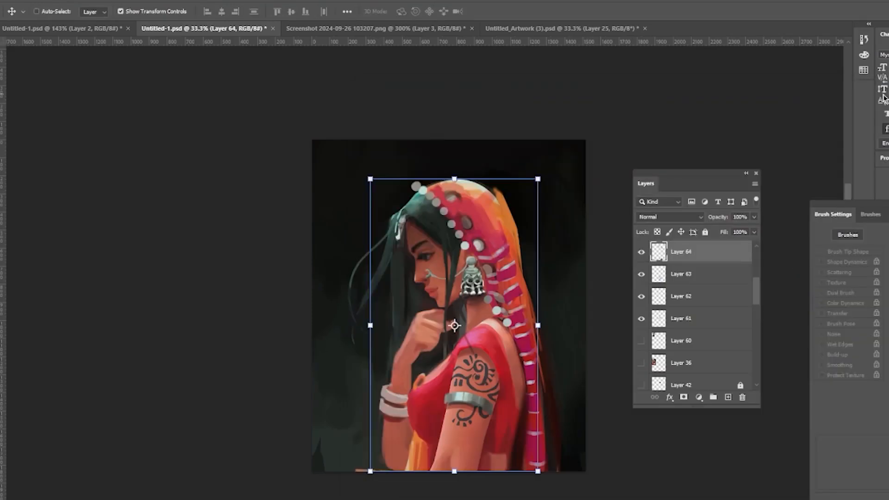
{"action": "left_click_drag", "start_coordinate": [756, 286], "coordinate": [756, 259]}
{"action": "key", "text": "e"}
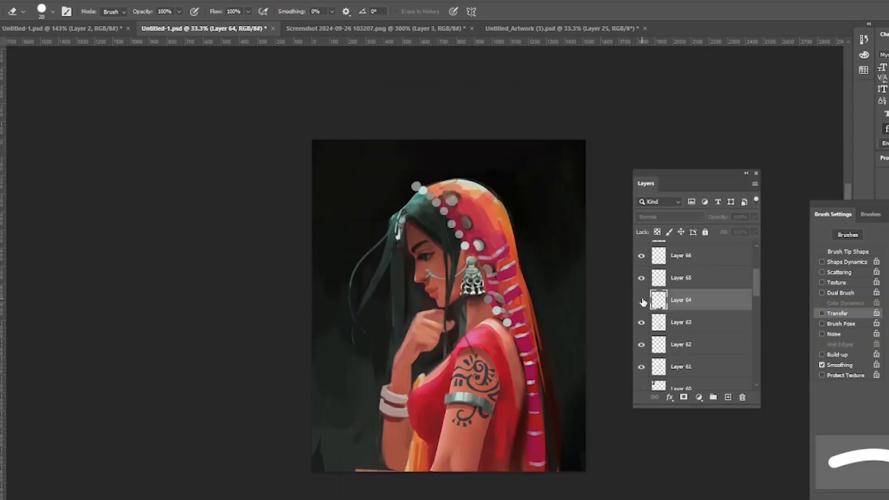
{"action": "key", "text": "ctrl+plus"}
{"action": "key", "text": "l"}
{"action": "left_click_drag", "start_coordinate": [422, 233], "coordinate": [433, 293]}
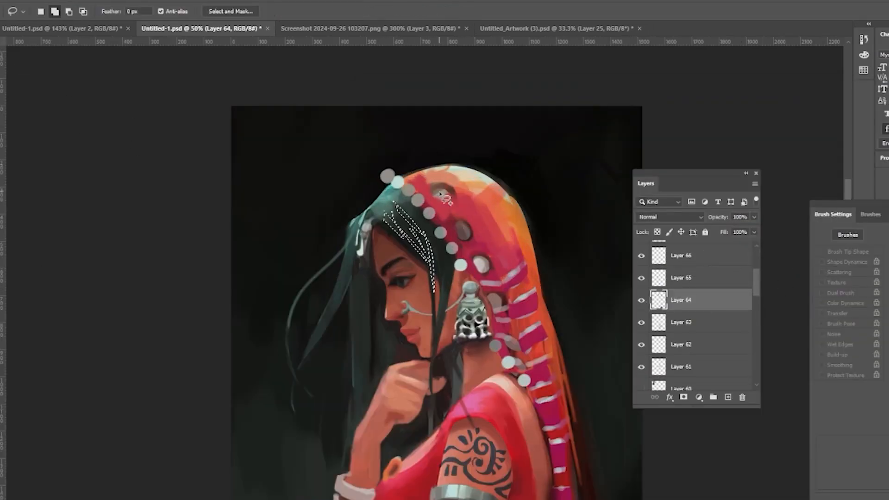
{"action": "key", "text": "ctrl+shift+alt+n"}
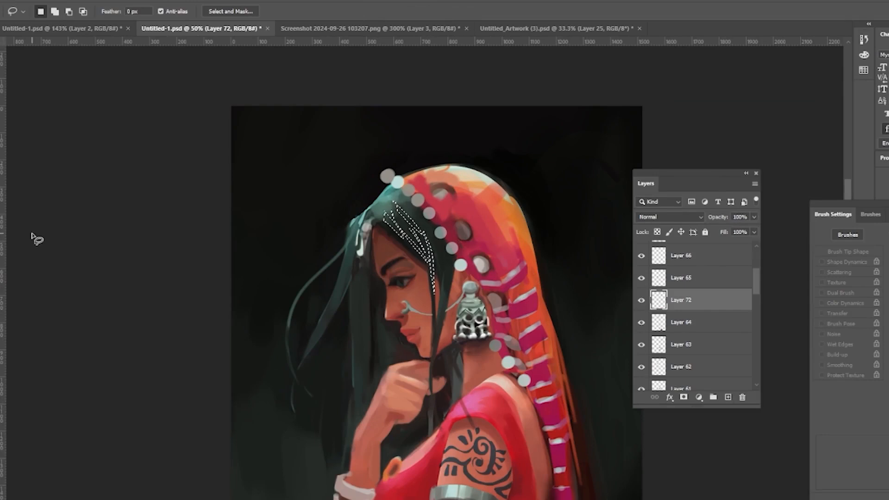
{"action": "key", "text": "b"}
{"action": "key", "text": "l"}
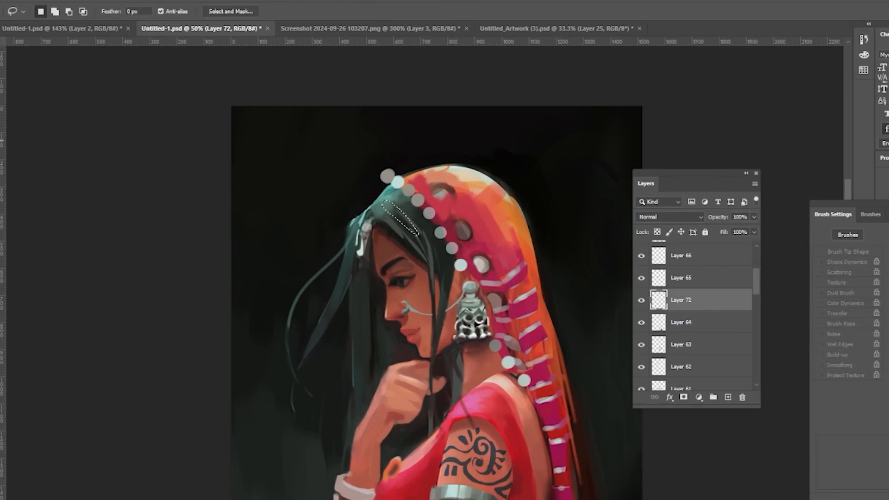
{"action": "left_click_drag", "start_coordinate": [384, 202], "coordinate": [419, 235]}
Step: Paint a faint hair highlight inside the selection with a smaller brush and set the layer opacity to 39%
{"action": "key", "text": "b"}
{"action": "key", "text": "shift+alt+p"}
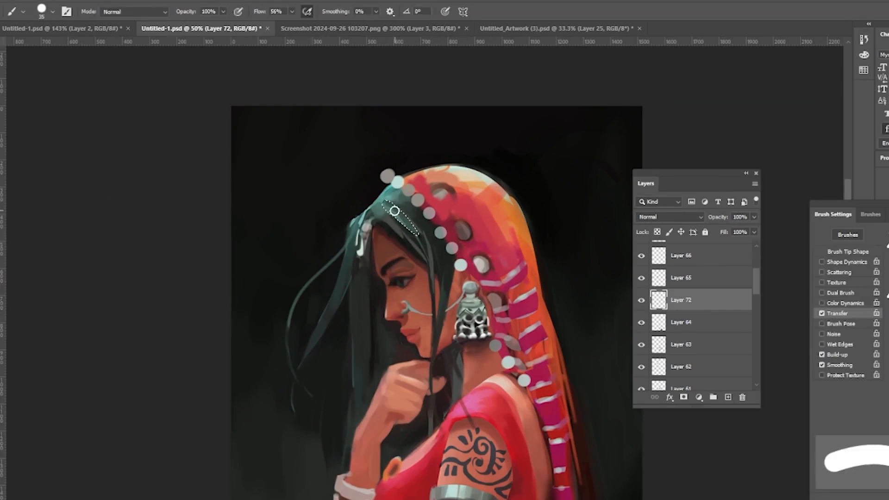
{"action": "left_click_drag", "start_coordinate": [388, 202], "coordinate": [426, 250]}
{"action": "key", "text": "ctrl+z"}
{"action": "key", "text": "bracketleft"}
{"action": "key", "text": "bracketleft"}
{"action": "key", "text": "bracketleft"}
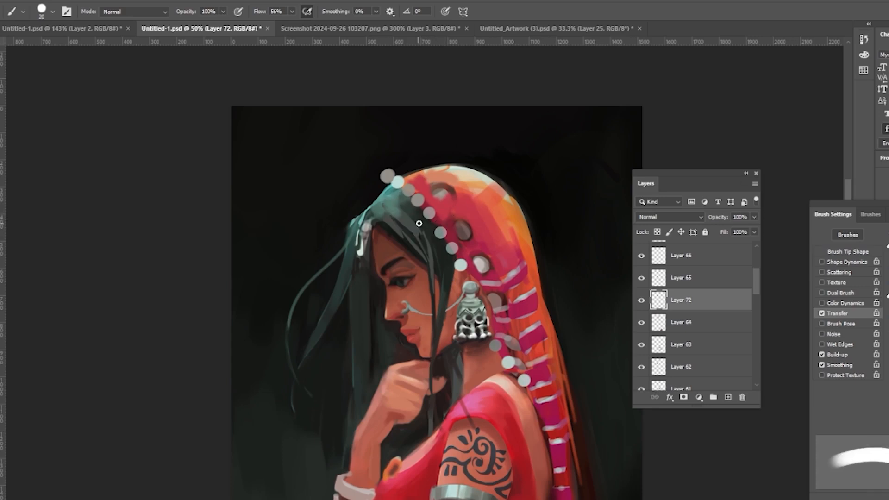
{"action": "left_click_drag", "start_coordinate": [395, 220], "coordinate": [424, 248]}
{"action": "left_click_drag", "start_coordinate": [748, 239], "coordinate": [725, 249]}
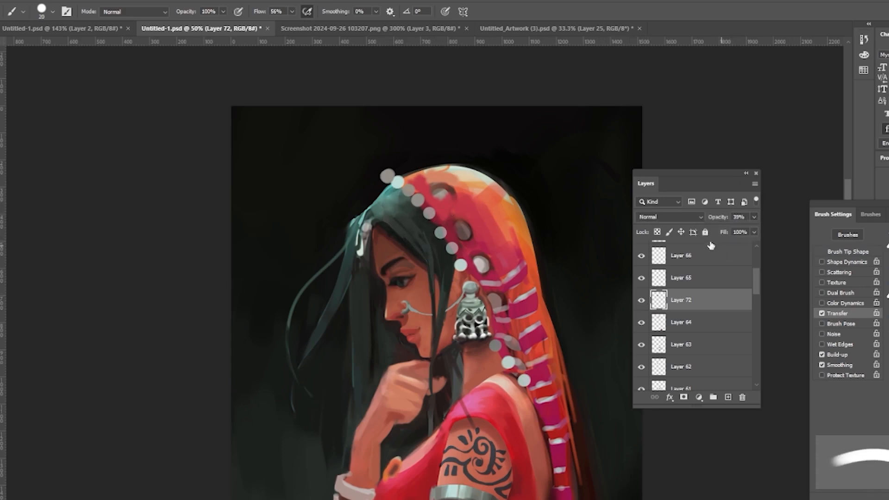
Step: Erase the topmost bead at the start of the veil's bead row
{"action": "key", "text": "v"}
{"action": "left_click", "coordinate": [388, 176], "text": "ctrl"}
{"action": "key", "text": "e"}
{"action": "left_click_drag", "start_coordinate": [385, 172], "coordinate": [391, 179]}
{"action": "key", "text": "z"}
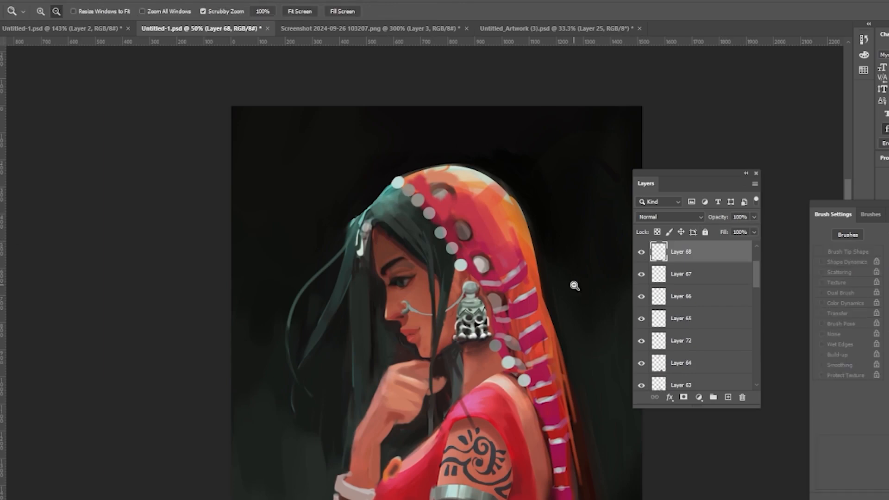
{"action": "left_click", "coordinate": [297, 317]}
{"action": "key", "text": "b"}
{"action": "key", "text": "bracketleft"}
{"action": "key", "text": "bracketleft"}
{"action": "key", "text": "bracketleft"}
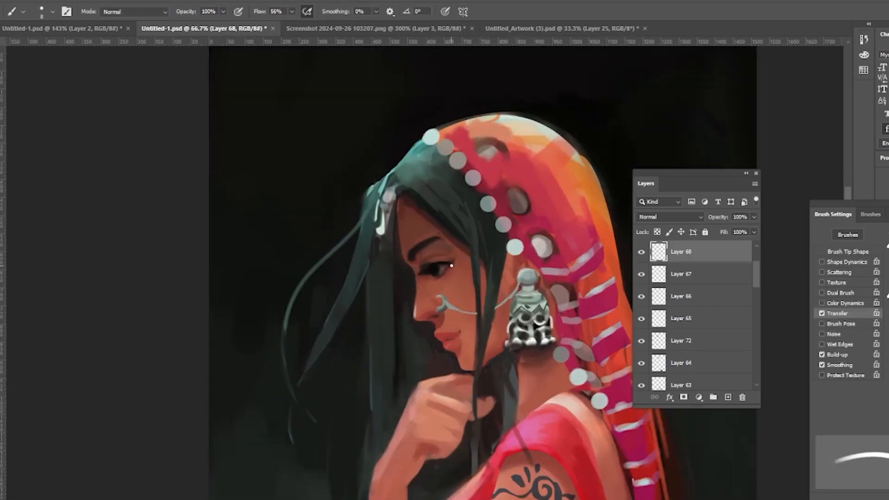
{"action": "key", "text": "bracketright"}
{"action": "right_click", "coordinate": [782, 230]}
{"action": "double_click", "coordinate": [602, 237]}
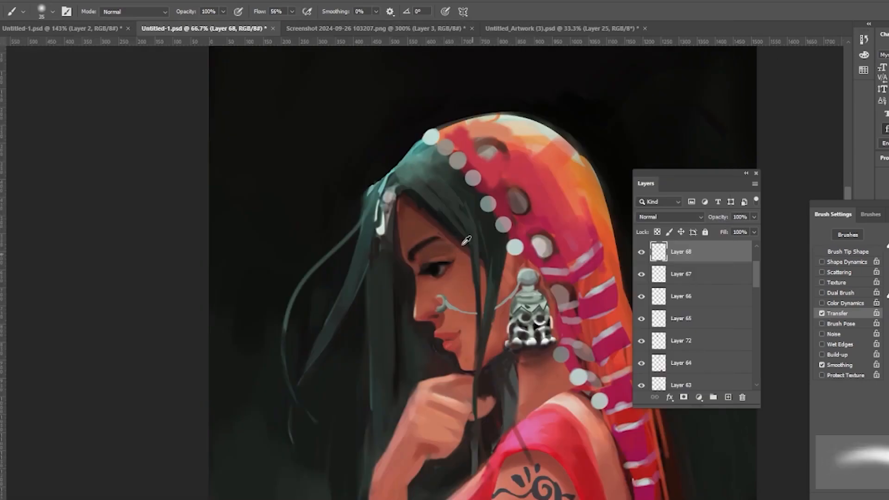
{"action": "left_click", "coordinate": [463, 244], "text": "alt"}
{"action": "left_click_drag", "start_coordinate": [433, 247], "coordinate": [422, 254]}
{"action": "left_click_drag", "start_coordinate": [405, 205], "coordinate": [419, 224]}
{"action": "key", "text": "ctrl+z"}
{"action": "key", "text": "ctrl+z"}
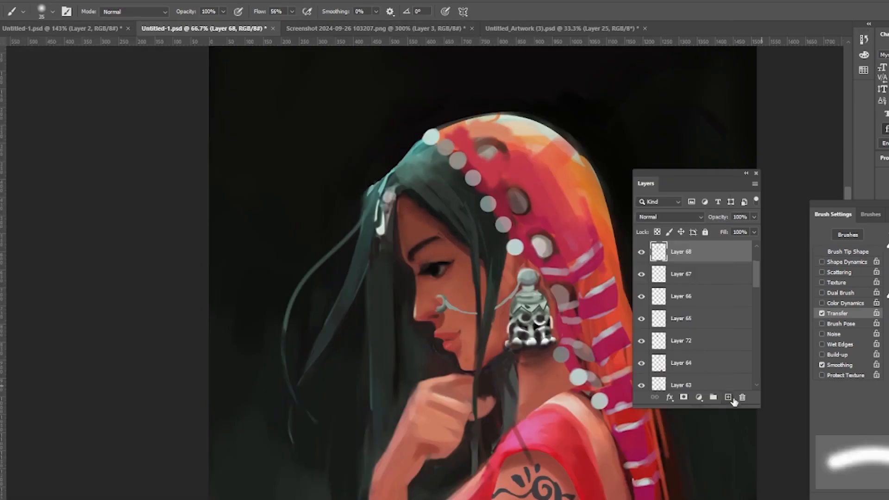
Step: Add a new layer and brush shading across the top of the veil
{"action": "left_click", "coordinate": [729, 398]}
{"action": "key", "text": "bracketleft"}
{"action": "key", "text": "bracketleft"}
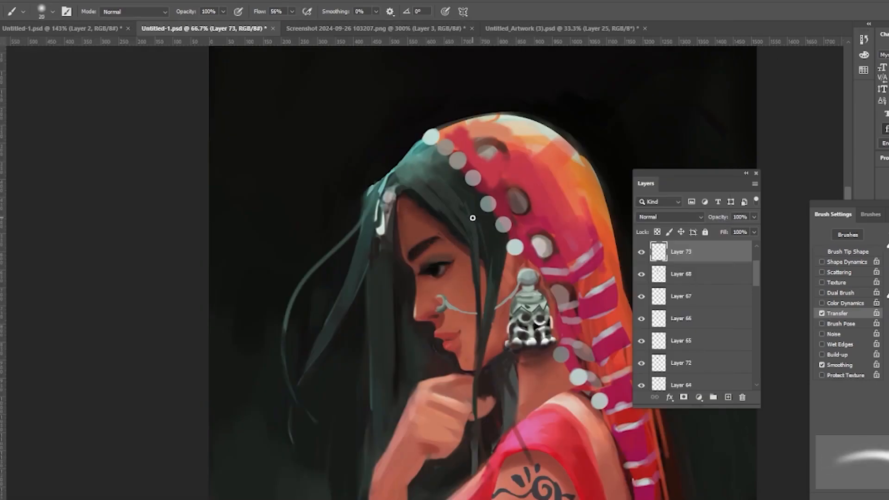
{"action": "left_click", "coordinate": [509, 139], "text": "alt"}
{"action": "left_click_drag", "start_coordinate": [477, 142], "coordinate": [505, 154]}
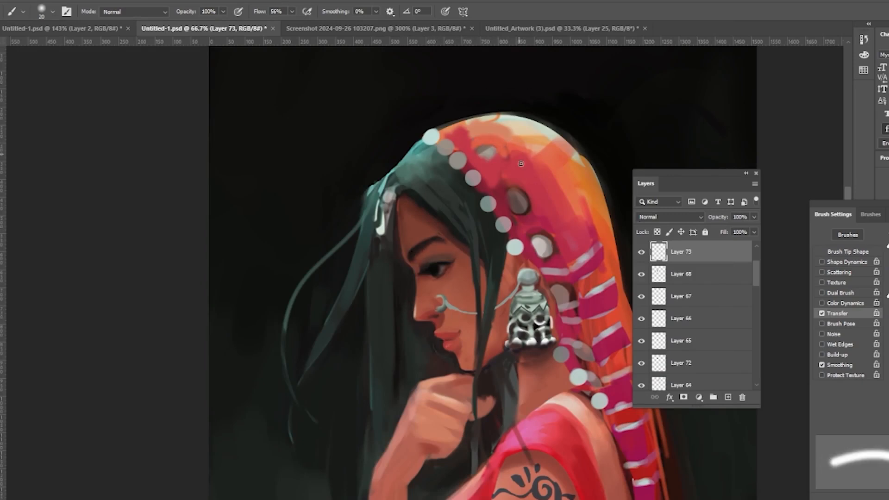
Step: Add a new layer, enlarge the brush, and dab grey over a disc on the veil
{"action": "left_click", "coordinate": [728, 397]}
{"action": "key", "text": "bracketright"}
{"action": "key", "text": "bracketright"}
{"action": "key", "text": "bracketright"}
{"action": "key", "text": "bracketright"}
{"action": "key", "text": "bracketright"}
{"action": "key", "text": "bracketright"}
{"action": "key", "text": "bracketright"}
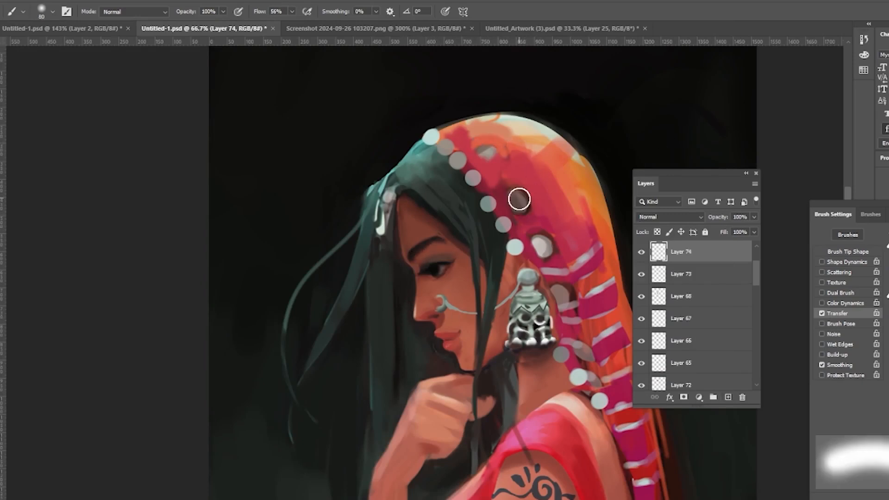
{"action": "left_click", "coordinate": [518, 203]}
Step: Pick a different brush tip, tilt it to -48°, and repaint the veil disc
{"action": "left_click", "coordinate": [53, 11]}
{"action": "double_click", "coordinate": [167, 156]}
{"action": "left_click", "coordinate": [52, 11]}
{"action": "left_click_drag", "start_coordinate": [22, 50], "coordinate": [13, 36]}
{"action": "left_click_drag", "start_coordinate": [1, 47], "coordinate": [17, 62]}
{"action": "left_click", "coordinate": [53, 11]}
{"action": "left_click", "coordinate": [518, 200]}
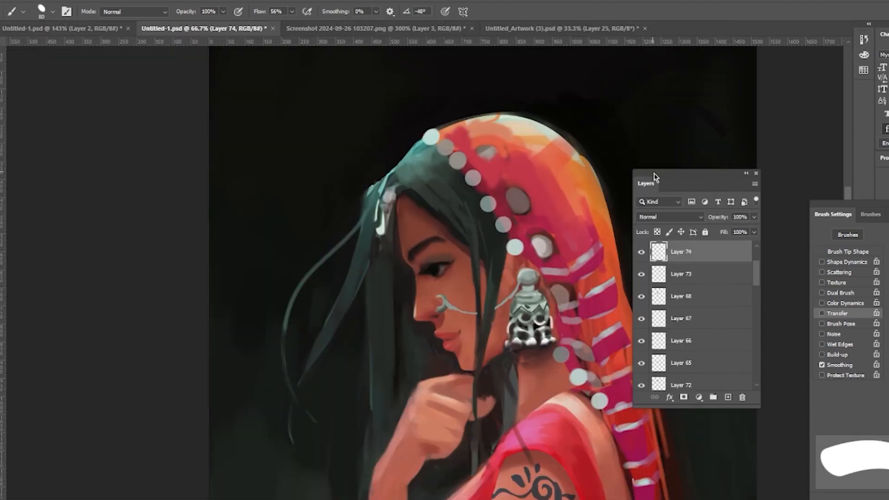
Step: On Layer 74, shrink the brush and repaint the upper veil disc inside a lasso selection, then deselect
{"action": "left_click", "coordinate": [658, 252], "text": "ctrl"}
{"action": "key", "text": "bracketleft"}
{"action": "key", "text": "bracketleft"}
{"action": "key", "text": "bracketleft"}
{"action": "key", "text": "bracketleft"}
{"action": "key", "text": "bracketleft"}
{"action": "key", "text": "bracketleft"}
{"action": "mouse_move", "coordinate": [525, 191]}
{"action": "left_mouse_down"}
{"action": "mouse_move", "coordinate": [509, 209]}
{"action": "mouse_move", "coordinate": [507, 199]}
{"action": "mouse_move", "coordinate": [511, 206]}
{"action": "mouse_move", "coordinate": [511, 189]}
{"action": "mouse_move", "coordinate": [520, 208]}
{"action": "left_mouse_up"}
{"action": "key", "text": "ctrl+z"}
{"action": "key", "text": "bracketleft"}
{"action": "key", "text": "bracketleft"}
{"action": "key", "text": "bracketleft"}
{"action": "key", "text": "bracketleft"}
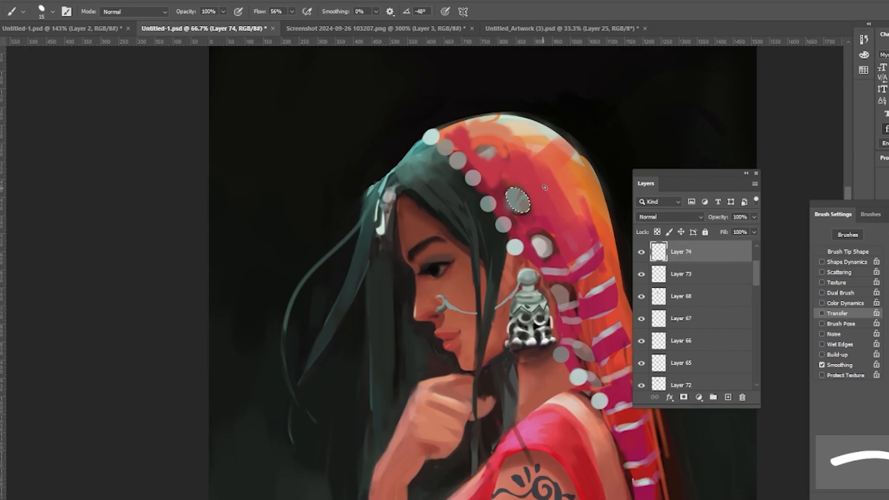
{"action": "key", "text": "ctrl+shift+i"}
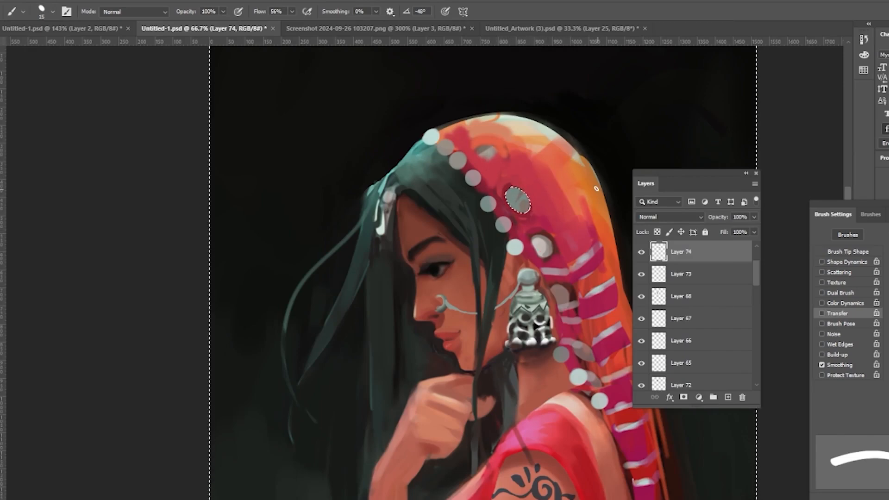
{"action": "key", "text": "ctrl+d"}
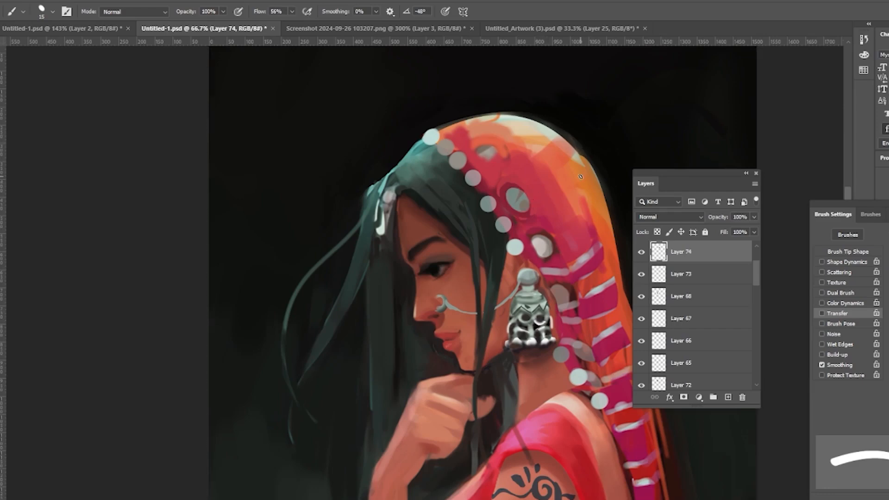
Step: Dab grey onto the lower veil disc with a resized brush, briefly reselecting and then deselecting the area
{"action": "key", "text": "bracketright"}
{"action": "key", "text": "bracketright"}
{"action": "key", "text": "bracketright"}
{"action": "key", "text": "bracketright"}
{"action": "key", "text": "bracketright"}
{"action": "key", "text": "bracketright"}
{"action": "key", "text": "bracketright"}
{"action": "key", "text": "bracketright"}
{"action": "key", "text": "bracketright"}
{"action": "key", "text": "bracketright"}
{"action": "left_click", "coordinate": [542, 246]}
{"action": "key", "text": "bracketleft"}
{"action": "key", "text": "bracketleft"}
{"action": "key", "text": "bracketright"}
{"action": "left_click", "coordinate": [541, 247]}
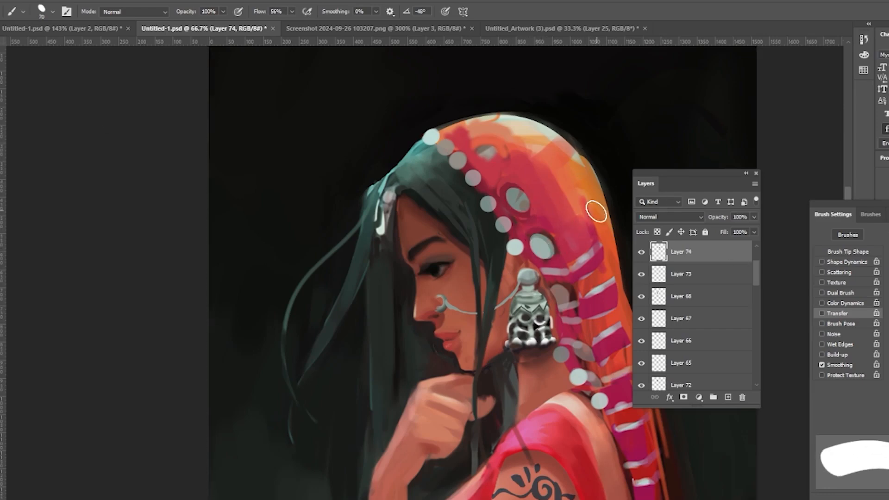
{"action": "key", "text": "bracketleft"}
{"action": "key", "text": "bracketleft"}
{"action": "key", "text": "bracketleft"}
{"action": "key", "text": "bracketleft"}
{"action": "key", "text": "bracketleft"}
{"action": "key", "text": "ctrl+shift+d"}
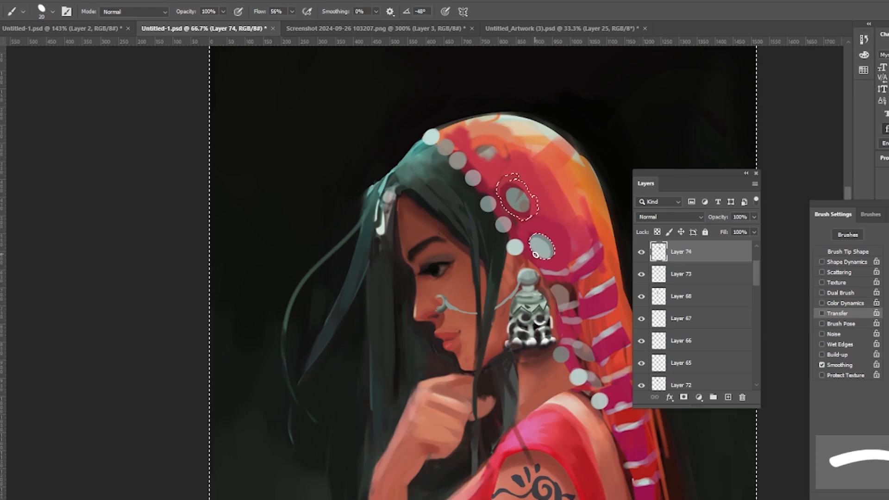
{"action": "key", "text": "ctrl+d"}
Step: Dab grey onto the topmost veil disc and clean the disc edges through an inverted selection, then deselect
{"action": "key", "text": "bracketright"}
{"action": "key", "text": "bracketright"}
{"action": "key", "text": "bracketright"}
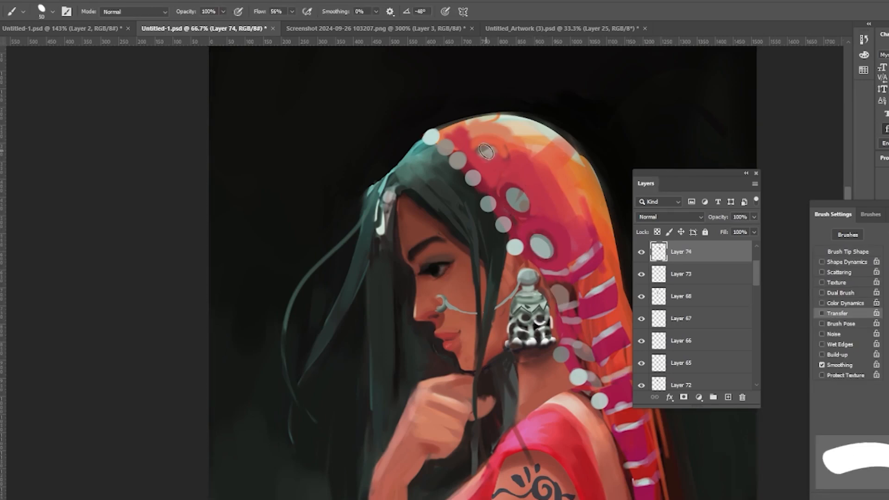
{"action": "key", "text": "bracketright"}
{"action": "key", "text": "bracketright"}
{"action": "key", "text": "bracketright"}
{"action": "left_click", "coordinate": [519, 203], "text": "alt"}
{"action": "left_click", "coordinate": [486, 153]}
{"action": "left_click", "coordinate": [548, 119], "text": "alt"}
{"action": "left_click", "coordinate": [658, 251], "text": "ctrl"}
{"action": "left_click", "coordinate": [498, 151]}
{"action": "key", "text": "bracketleft"}
{"action": "key", "text": "bracketleft"}
{"action": "key", "text": "bracketleft"}
{"action": "key", "text": "bracketleft"}
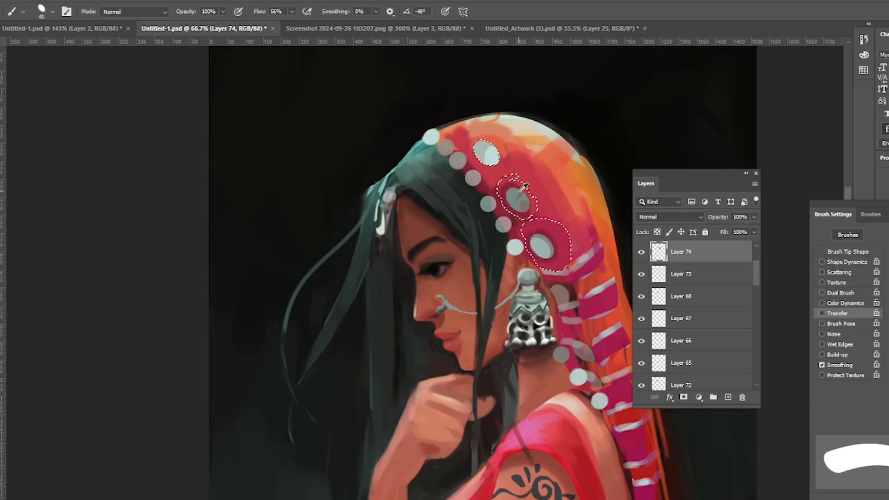
{"action": "key", "text": "ctrl+shift+i"}
{"action": "key", "text": "bracketleft"}
{"action": "key", "text": "bracketleft"}
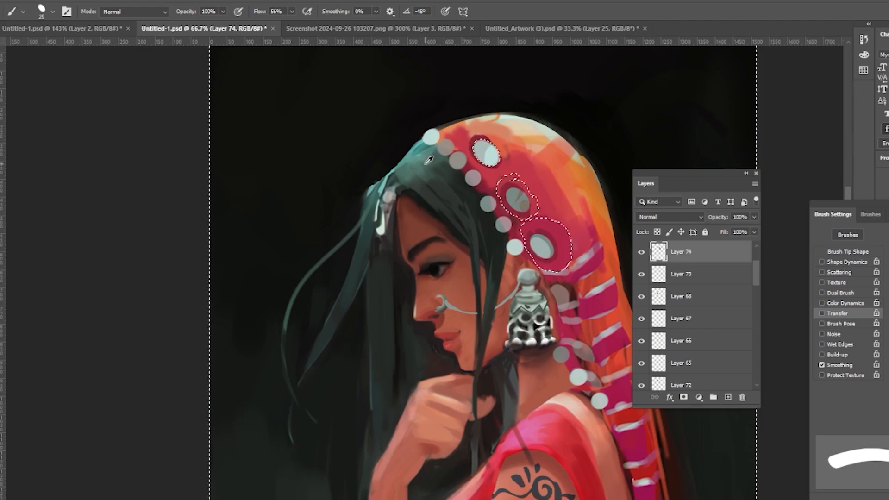
{"action": "key", "text": "ctrl+d"}
Step: Add a new layer at 35% opacity and brush a thin stroke over the hair below the veil
{"action": "key", "text": "ctrl+shift+alt+n"}
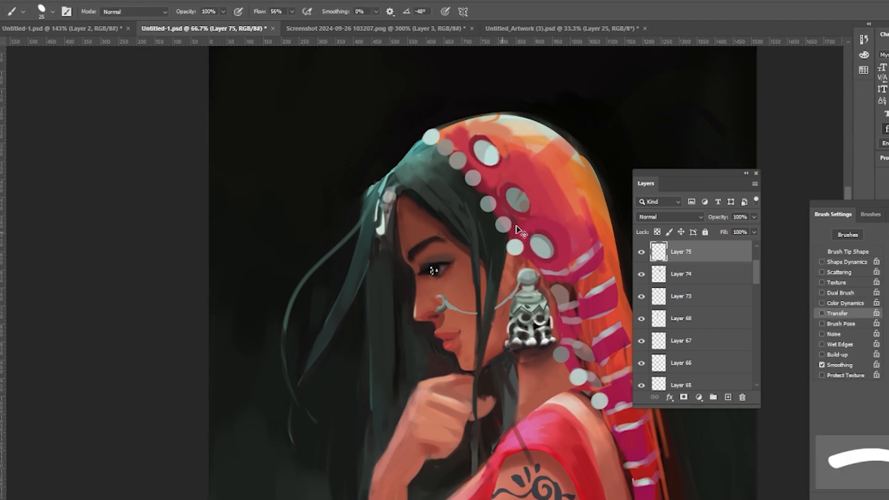
{"action": "key", "text": "l"}
{"action": "key", "text": "b"}
{"action": "left_click_drag", "start_coordinate": [751, 221], "coordinate": [711, 256]}
{"action": "key", "text": "bracketleft"}
{"action": "key", "text": "bracketleft"}
{"action": "left_click_drag", "start_coordinate": [404, 193], "coordinate": [470, 245]}
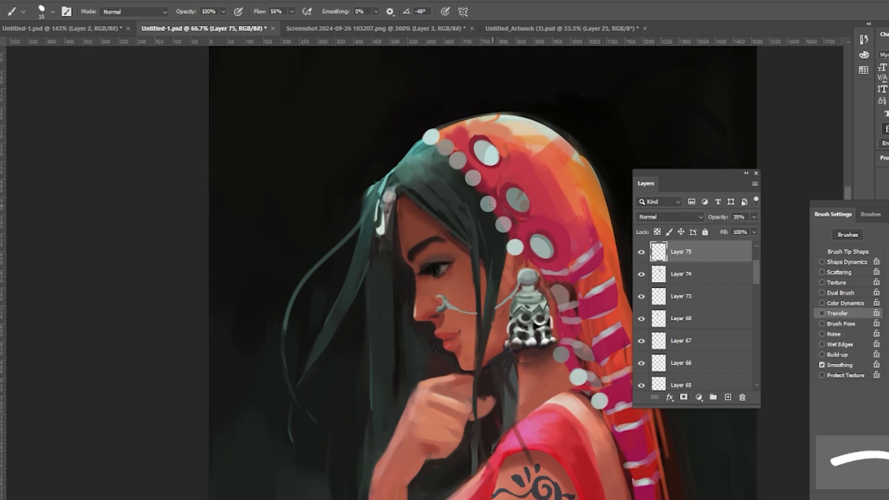
{"action": "key", "text": "ctrl+z"}
{"action": "key", "text": "bracketleft"}
{"action": "key", "text": "bracketleft"}
{"action": "left_click_drag", "start_coordinate": [407, 198], "coordinate": [452, 230]}
{"action": "left_click_drag", "start_coordinate": [424, 179], "coordinate": [466, 226]}
{"action": "key", "text": "ctrl+z"}
{"action": "key", "text": "ctrl+z"}
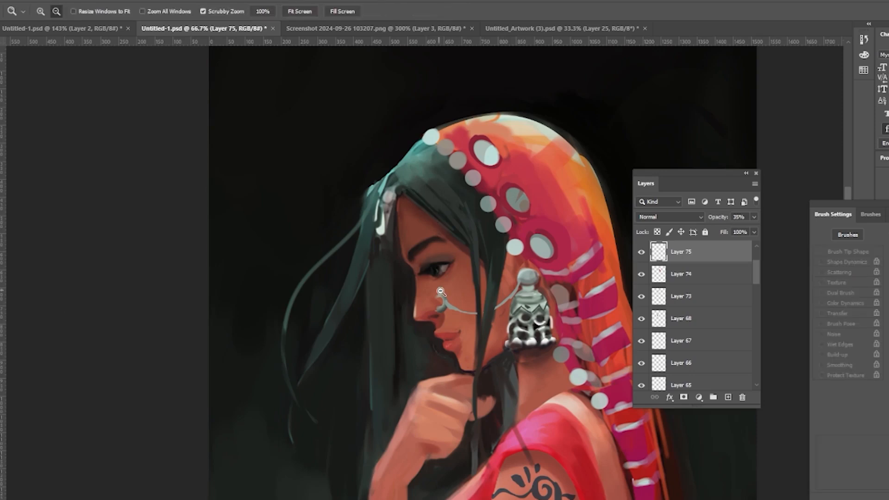
Step: Zoom out to the whole canvas, add a new layer and choose the Soft Round brush at 250 px
{"action": "left_click", "coordinate": [524, 274], "text": "alt"}
{"action": "left_click", "coordinate": [524, 274], "text": "alt"}
{"action": "left_click", "coordinate": [524, 274], "text": "alt"}
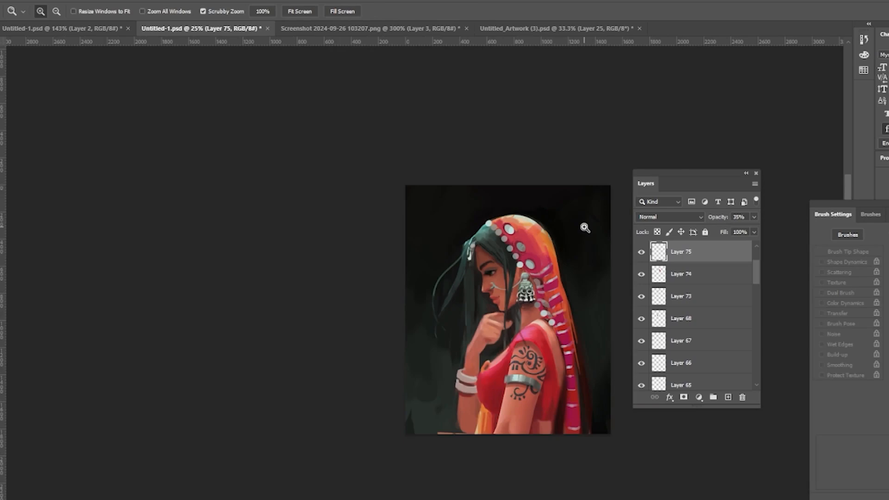
{"action": "left_click", "coordinate": [727, 397]}
{"action": "key", "text": "b"}
{"action": "left_click", "coordinate": [52, 11]}
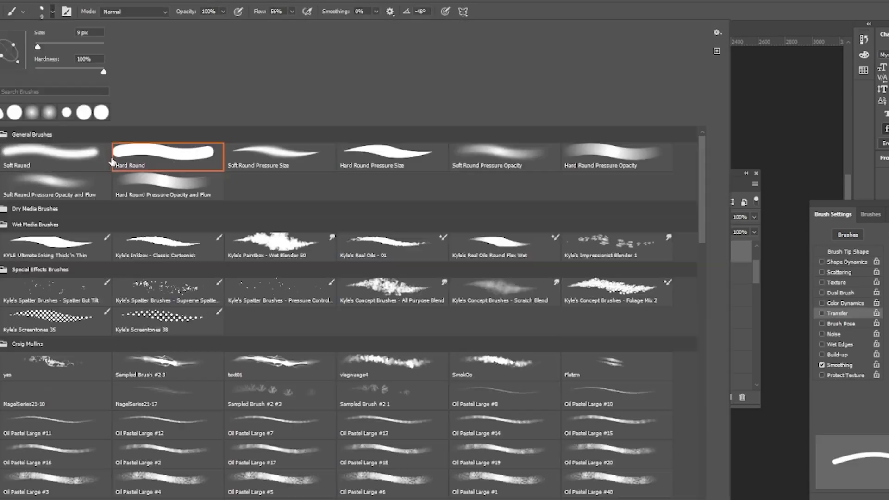
{"action": "double_click", "coordinate": [69, 154]}
{"action": "key", "text": "bracketright"}
{"action": "key", "text": "bracketright"}
{"action": "key", "text": "bracketright"}
{"action": "key", "text": "bracketright"}
{"action": "key", "text": "bracketright"}
{"action": "key", "text": "bracketright"}
{"action": "key", "text": "bracketright"}
{"action": "key", "text": "bracketright"}
{"action": "key", "text": "bracketright"}
{"action": "key", "text": "bracketright"}
{"action": "key", "text": "bracketright"}
{"action": "key", "text": "bracketright"}
Step: Add another layer, paint a soft red glow into the dark background, and set its opacity to 63%
{"action": "left_click", "coordinate": [728, 397]}
{"action": "mouse_move", "coordinate": [585, 317]}
{"action": "left_mouse_down"}
{"action": "mouse_move", "coordinate": [591, 337]}
{"action": "mouse_move", "coordinate": [597, 403]}
{"action": "mouse_move", "coordinate": [602, 239]}
{"action": "left_mouse_up"}
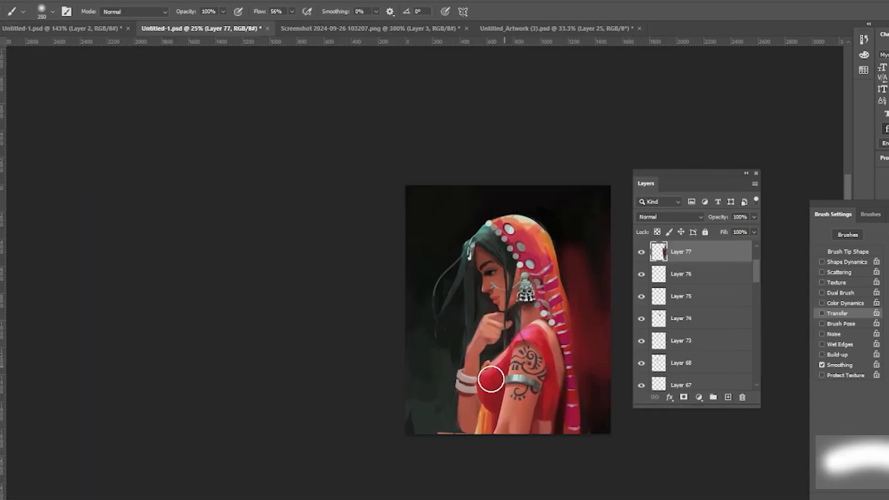
{"action": "mouse_move", "coordinate": [445, 407]}
{"action": "left_mouse_down"}
{"action": "mouse_move", "coordinate": [416, 382]}
{"action": "mouse_move", "coordinate": [415, 402]}
{"action": "left_mouse_up"}
{"action": "left_click", "coordinate": [754, 216]}
{"action": "left_click_drag", "start_coordinate": [755, 230], "coordinate": [737, 235]}
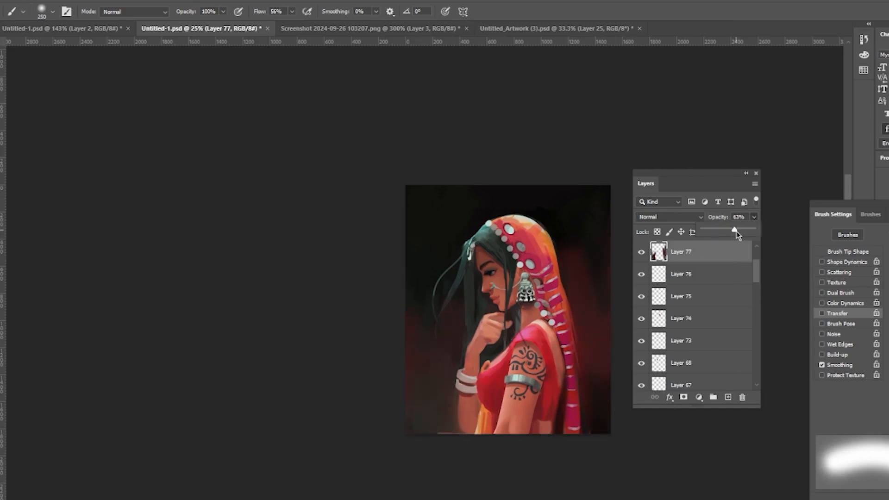
Step: Try flattening the image
{"action": "left_click_drag", "start_coordinate": [703, 178], "coordinate": [725, 119]}
{"action": "left_click", "coordinate": [776, 125]}
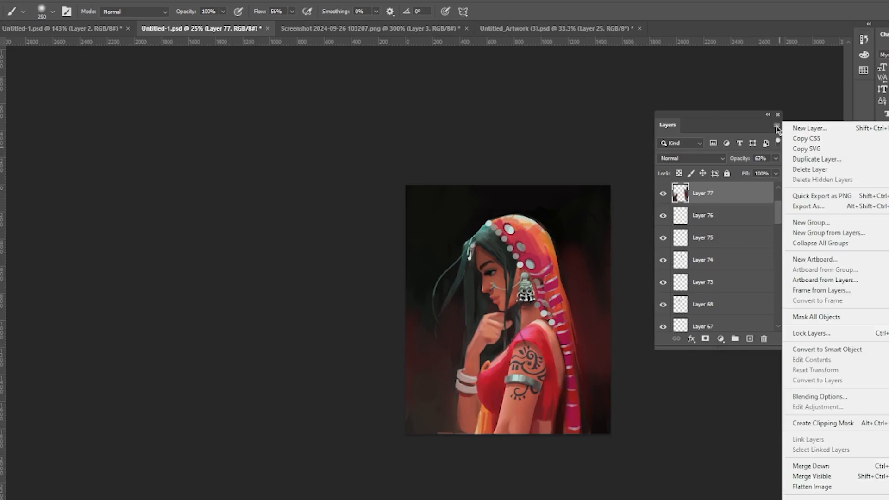
{"action": "left_click", "coordinate": [759, 483]}
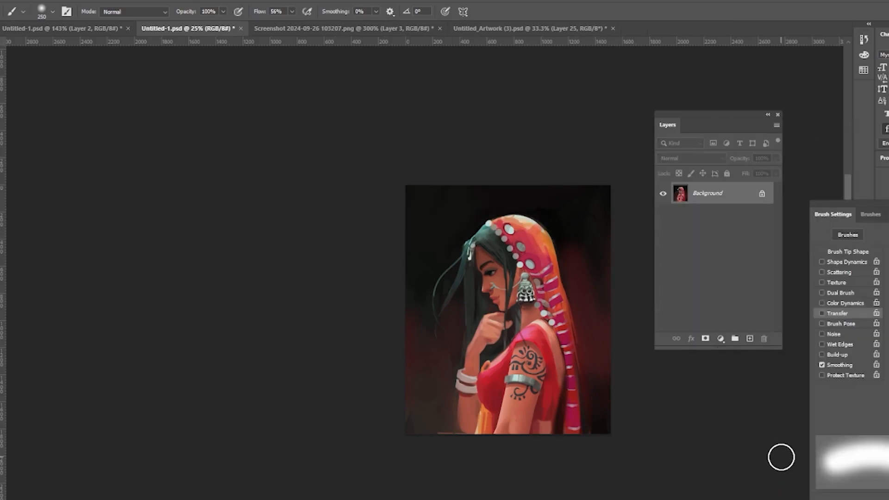
{"action": "key", "text": "ctrl+z"}
Step: Shift the background glow layer's hue toward teal with Hue/Saturation
{"action": "scroll", "coordinate": [753, 235], "scroll_direction": "down", "scroll_amount": 2}
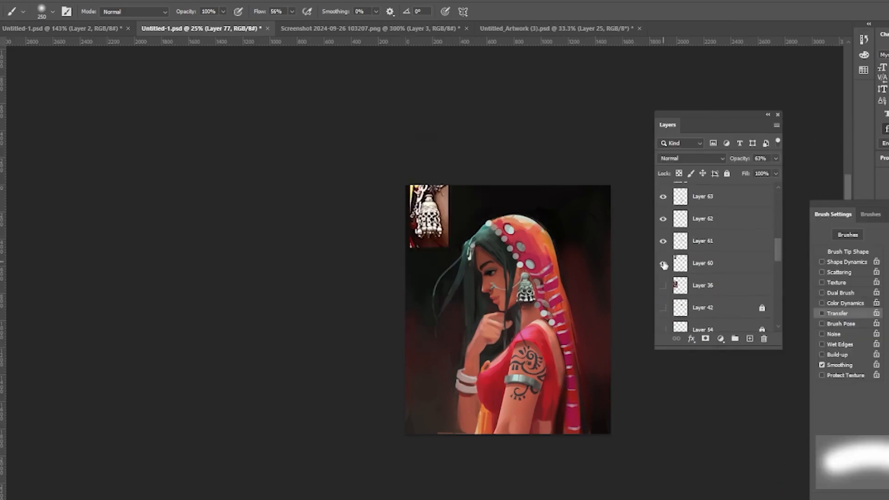
{"action": "scroll", "coordinate": [736, 275], "scroll_direction": "down", "scroll_amount": 3}
{"action": "left_click_drag", "start_coordinate": [778, 303], "coordinate": [778, 200]}
{"action": "left_click", "coordinate": [32, 1]}
{"action": "mouse_move", "coordinate": [61, 22]}
{"action": "left_click", "coordinate": [169, 80]}
{"action": "left_click_drag", "start_coordinate": [851, 168], "coordinate": [799, 173]}
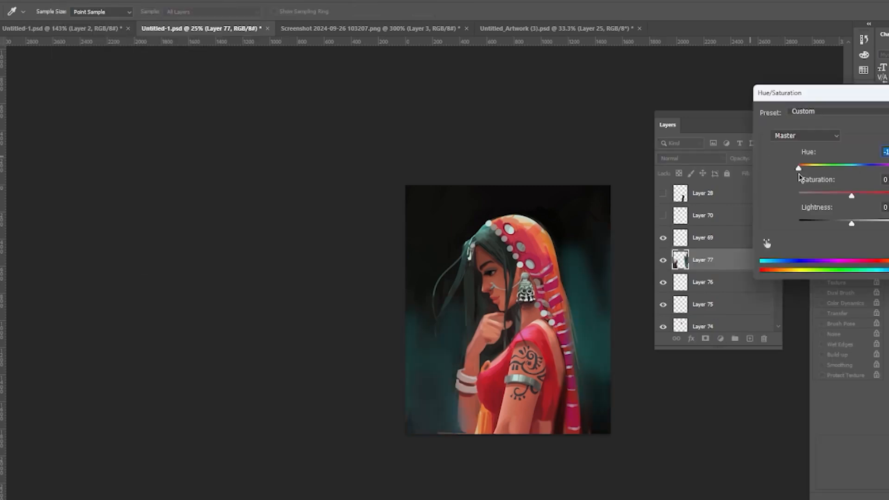
{"action": "left_click_drag", "start_coordinate": [851, 196], "coordinate": [851, 218]}
{"action": "left_click_drag", "start_coordinate": [799, 169], "coordinate": [755, 119]}
{"action": "key", "text": "Return"}
Step: Delete the hidden top layer and turn on Layer 70's loose hair strands, nudging them slightly
{"action": "left_click", "coordinate": [683, 195]}
{"action": "key", "text": "Delete"}
{"action": "left_click", "coordinate": [663, 194]}
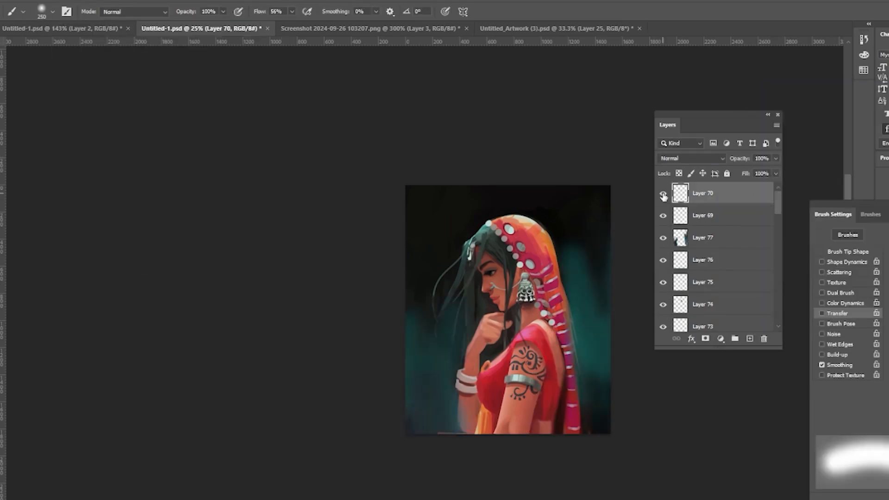
{"action": "key", "text": "v"}
{"action": "mouse_move", "coordinate": [471, 269]}
{"action": "left_mouse_down"}
{"action": "mouse_move", "coordinate": [477, 284]}
{"action": "mouse_move", "coordinate": [471, 273]}
{"action": "left_mouse_up"}
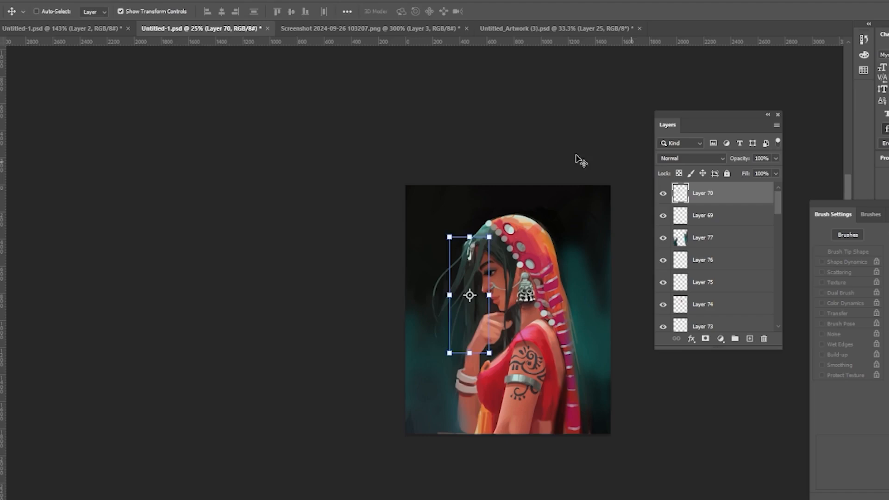
Step: Free-transform the hair strands layer to reshape the strands over the face, then save the document
{"action": "key", "text": "l"}
{"action": "key", "text": "ctrl+t"}
{"action": "left_click_drag", "start_coordinate": [490, 353], "coordinate": [486, 342]}
{"action": "left_click_drag", "start_coordinate": [489, 235], "coordinate": [511, 249]}
{"action": "left_click_drag", "start_coordinate": [477, 280], "coordinate": [463, 272]}
{"action": "left_click_drag", "start_coordinate": [459, 225], "coordinate": [461, 228]}
{"action": "mouse_move", "coordinate": [465, 271]}
{"action": "left_mouse_down"}
{"action": "mouse_move", "coordinate": [470, 277]}
{"action": "mouse_move", "coordinate": [462, 256]}
{"action": "mouse_move", "coordinate": [471, 280]}
{"action": "left_mouse_up"}
{"action": "key", "text": "Return"}
{"action": "key", "text": "l"}
{"action": "key", "text": "v"}
{"action": "key", "text": "ctrl+t"}
{"action": "left_click", "coordinate": [460, 11]}
{"action": "key", "text": "Return"}
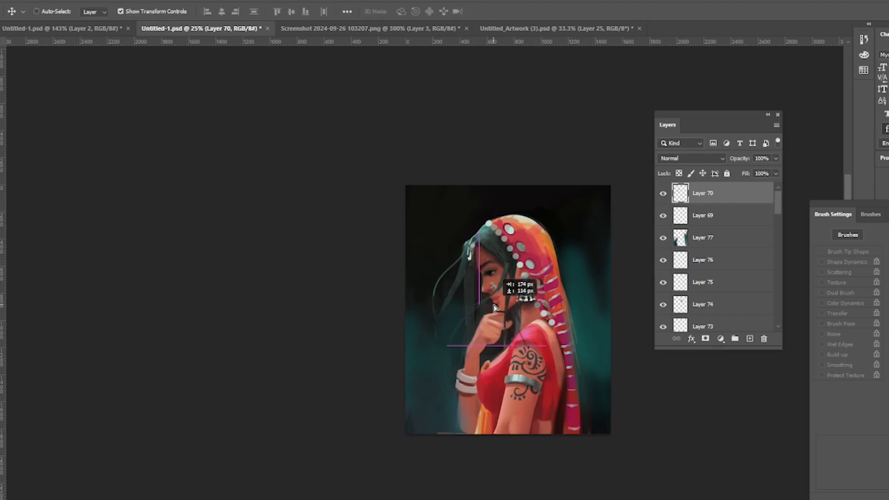
{"action": "key", "text": "l"}
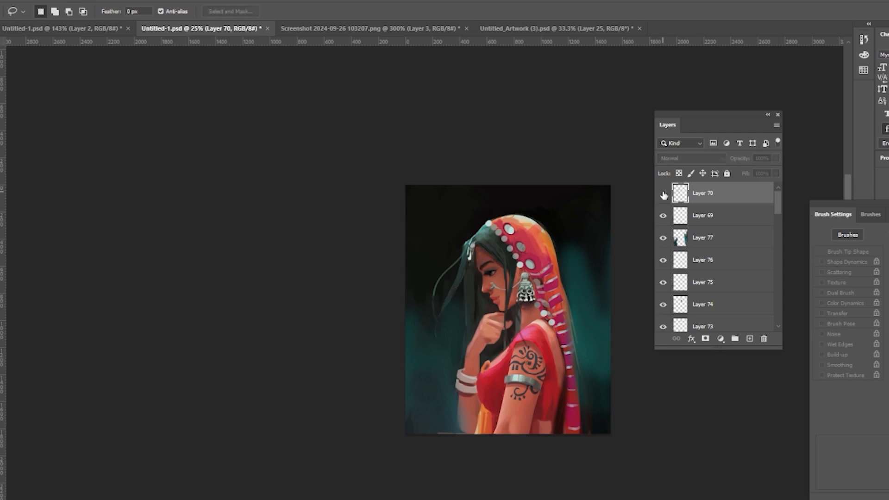
{"action": "key", "text": "ctrl+s"}
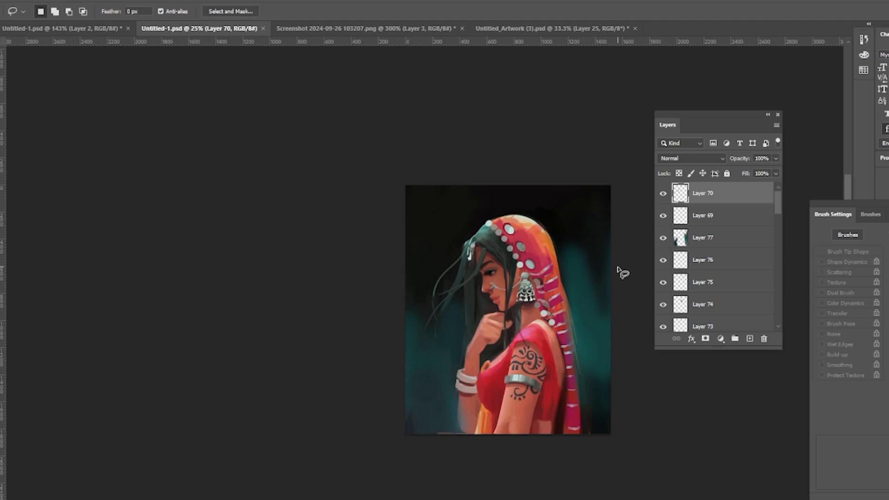
{"action": "left_click", "coordinate": [732, 243]}
{"action": "key", "text": "ctrl+b"}
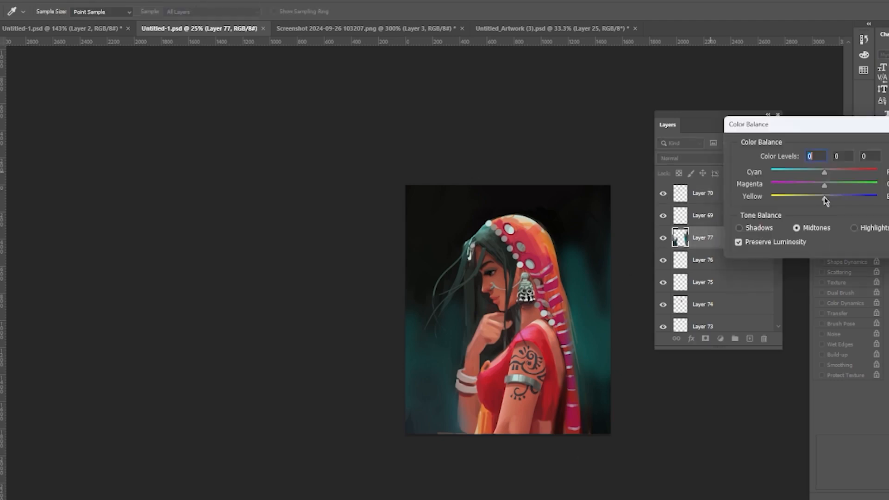
{"action": "left_click_drag", "start_coordinate": [825, 198], "coordinate": [850, 199]}
{"action": "mouse_move", "coordinate": [824, 172]}
{"action": "left_mouse_down"}
{"action": "mouse_move", "coordinate": [804, 173]}
{"action": "mouse_move", "coordinate": [823, 174]}
{"action": "left_mouse_up"}
{"action": "mouse_move", "coordinate": [824, 185]}
{"action": "left_mouse_down"}
{"action": "mouse_move", "coordinate": [835, 186]}
{"action": "mouse_move", "coordinate": [816, 185]}
{"action": "left_mouse_up"}
{"action": "key", "text": "Escape"}
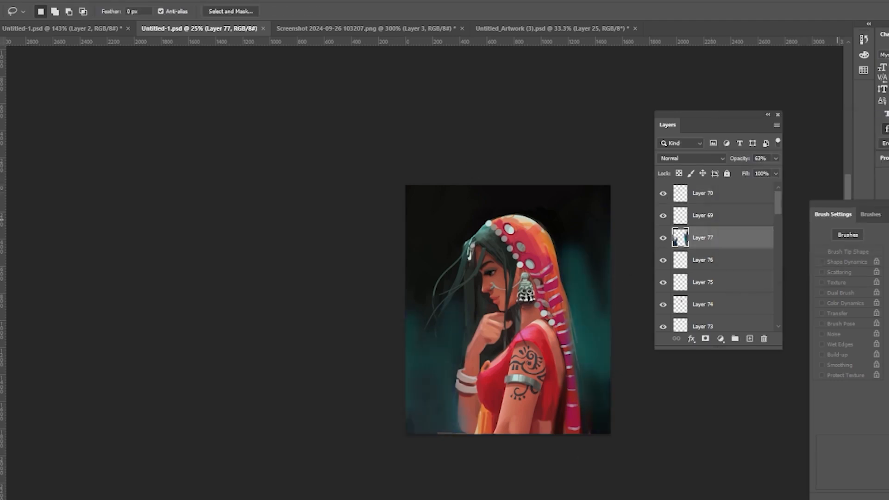